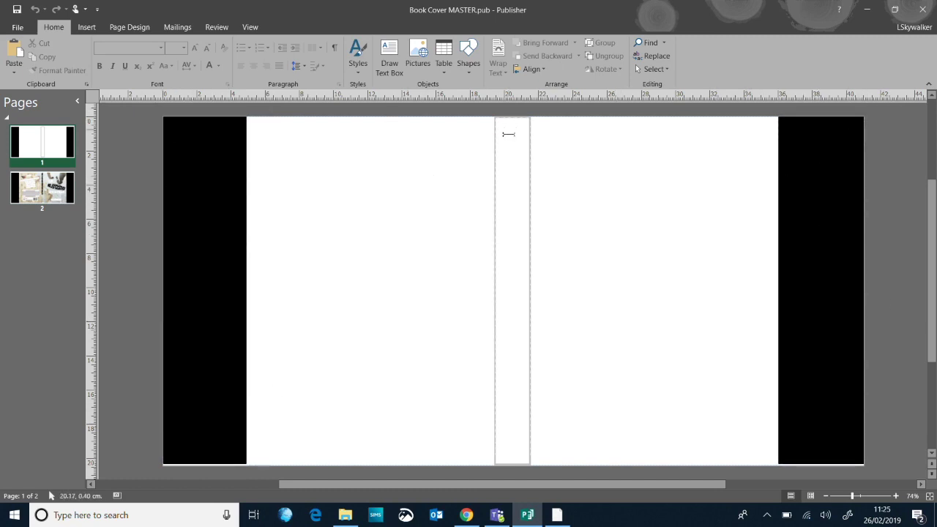
Examine the book cover template's spine text box, black side strips, back and front areas, and the finished example on page 2.
{"action": "left_click", "coordinate": [510, 186]}
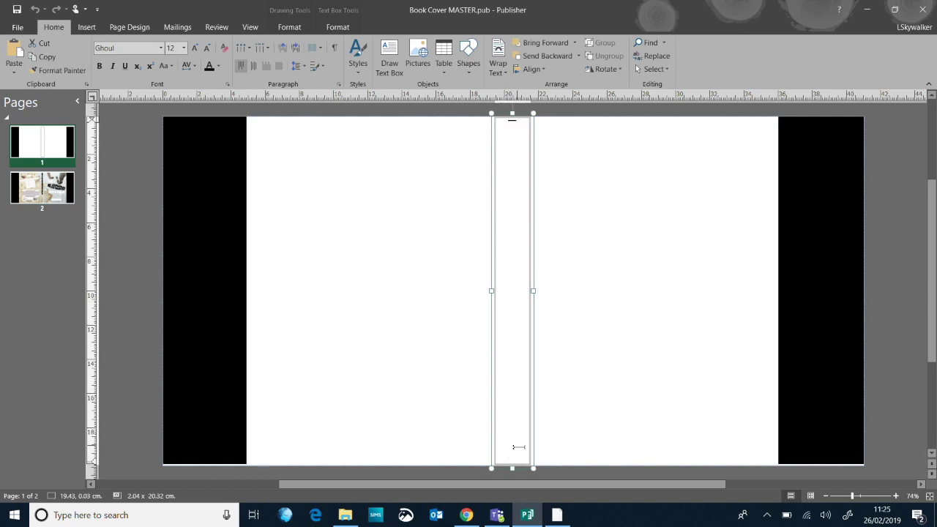
{"action": "left_click", "coordinate": [817, 174]}
{"action": "left_click", "coordinate": [215, 188]}
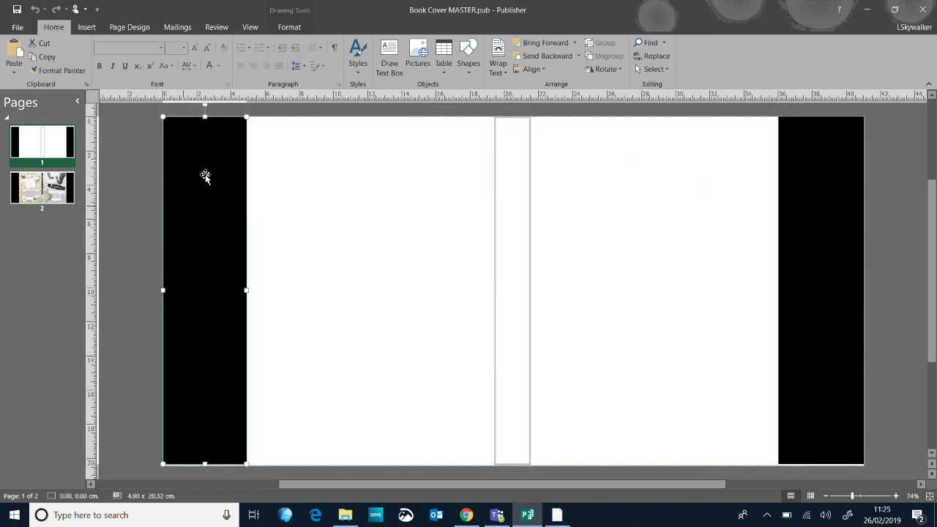
{"action": "left_click", "coordinate": [743, 217]}
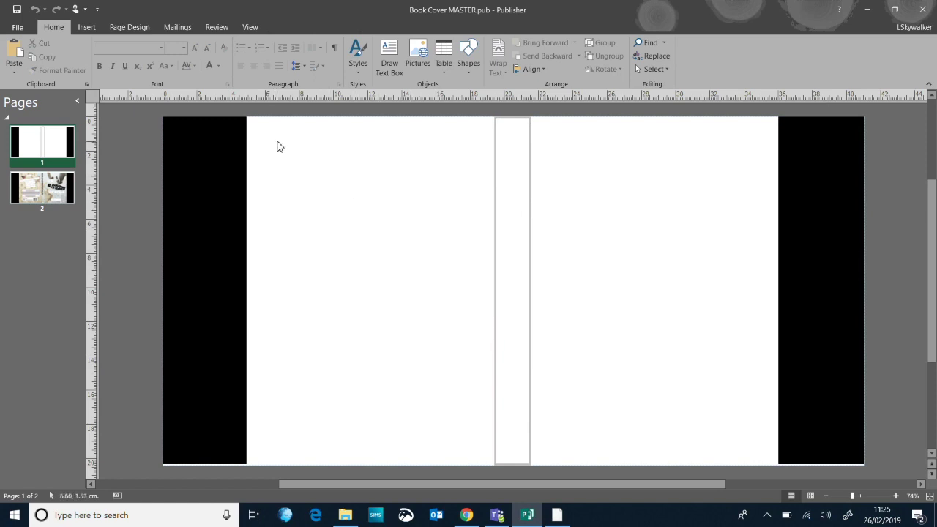
{"action": "left_click_drag", "start_coordinate": [266, 130], "coordinate": [473, 455]}
{"action": "left_click_drag", "start_coordinate": [545, 128], "coordinate": [751, 447]}
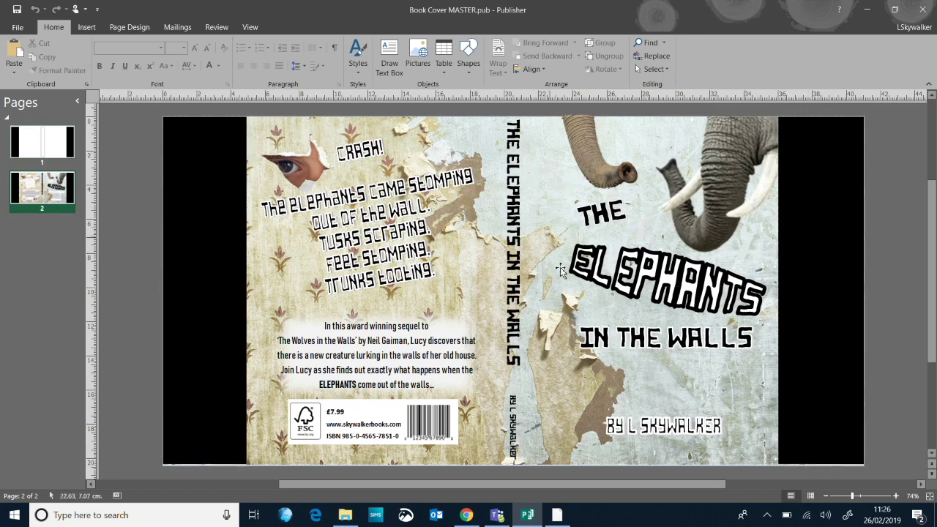
{"action": "left_click", "coordinate": [43, 143]}
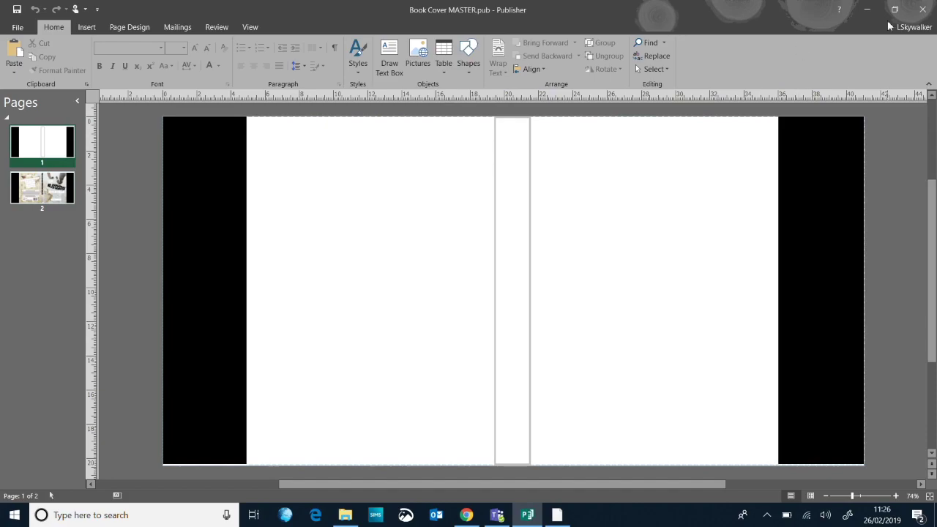
Switch to File Explorer and go through the YEAR 5 ICT folder into the Create a Book Cover folder.
{"action": "left_click", "coordinate": [867, 10]}
{"action": "left_click", "coordinate": [345, 514]}
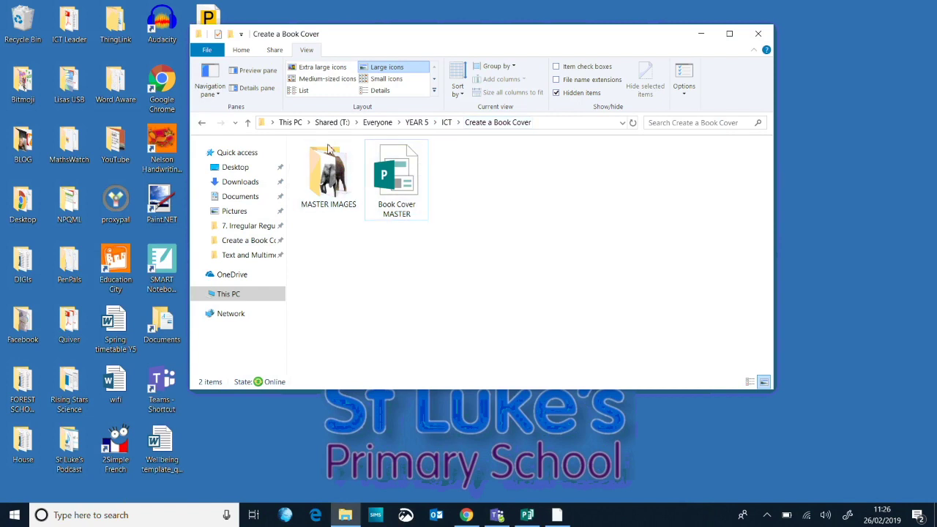
{"action": "left_click", "coordinate": [445, 124]}
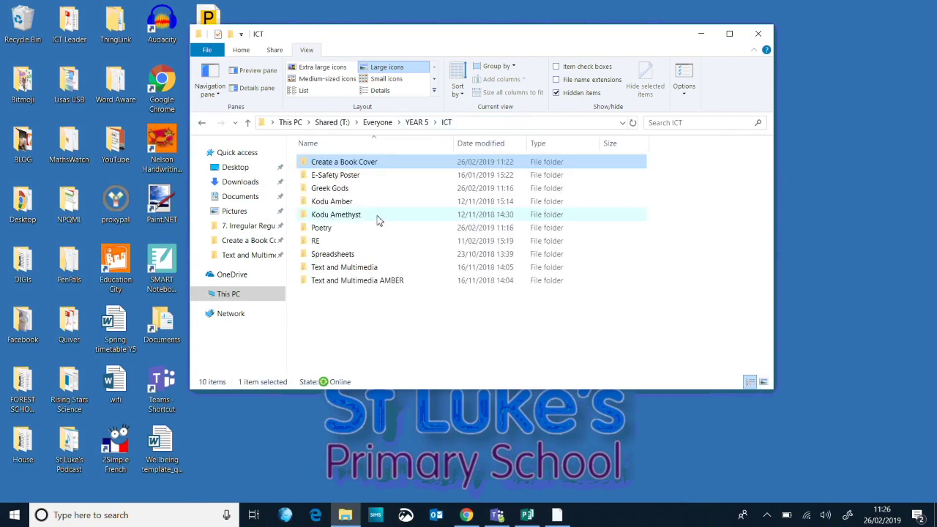
{"action": "double_click", "coordinate": [328, 162]}
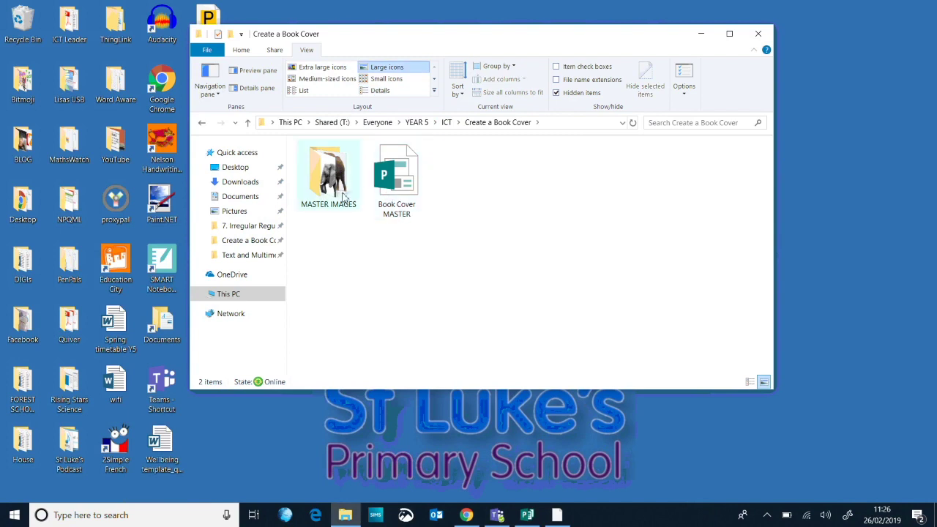
Open the Book Cover MASTER file to look over its blank cover layout, and close it again.
{"action": "left_click", "coordinate": [406, 191]}
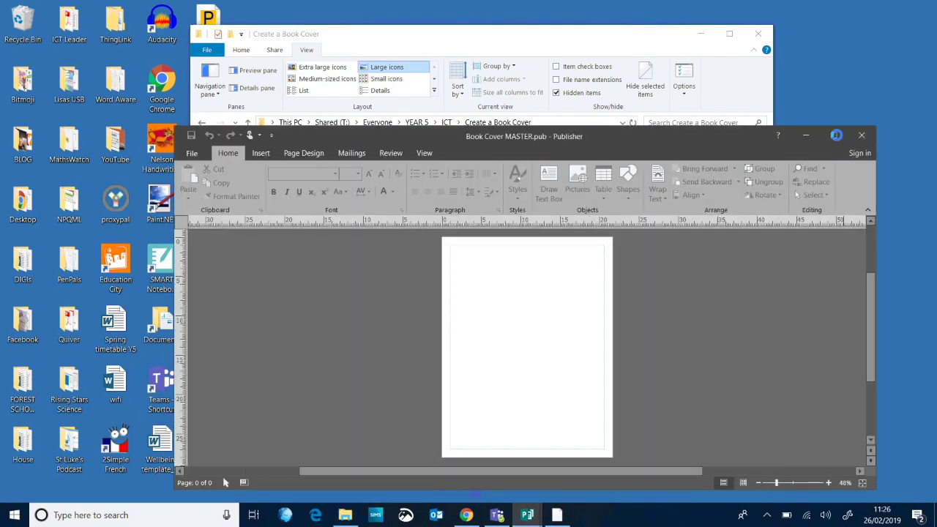
{"action": "left_click", "coordinate": [834, 135]}
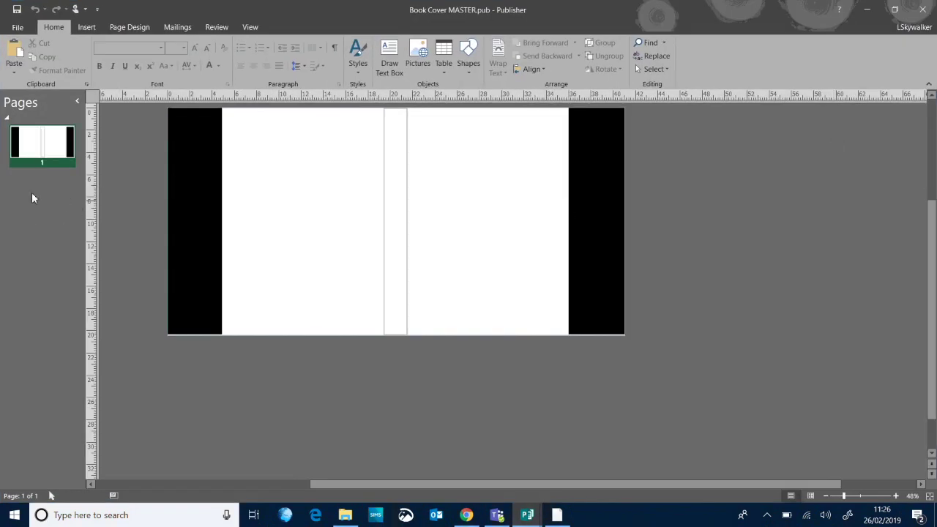
{"action": "scroll", "coordinate": [428, 198], "scroll_direction": "up", "scroll_amount": 1}
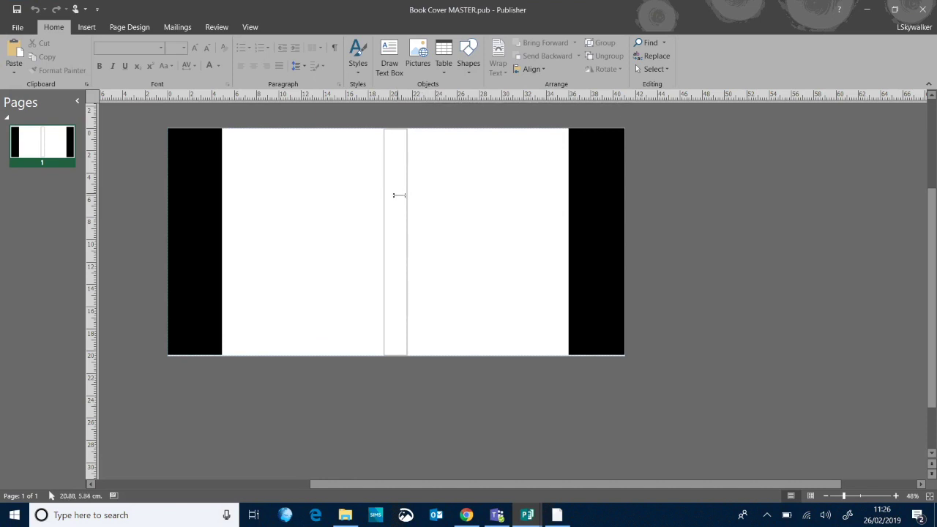
{"action": "scroll", "coordinate": [399, 195], "scroll_direction": "up", "scroll_amount": 3}
{"action": "scroll", "coordinate": [399, 198], "scroll_direction": "down", "scroll_amount": 3}
{"action": "scroll", "coordinate": [497, 484], "scroll_direction": "left", "scroll_amount": 3}
{"action": "scroll", "coordinate": [677, 297], "scroll_direction": "up", "scroll_amount": 2}
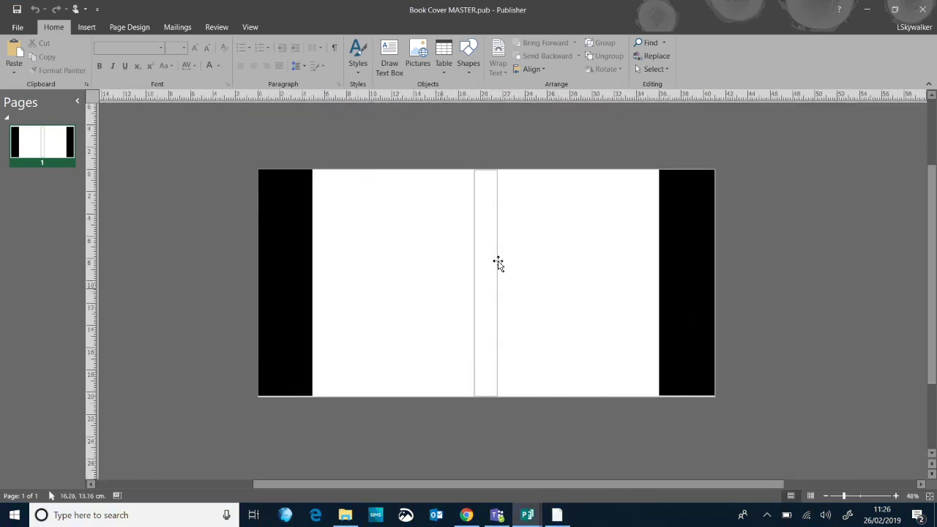
{"action": "left_click", "coordinate": [923, 10]}
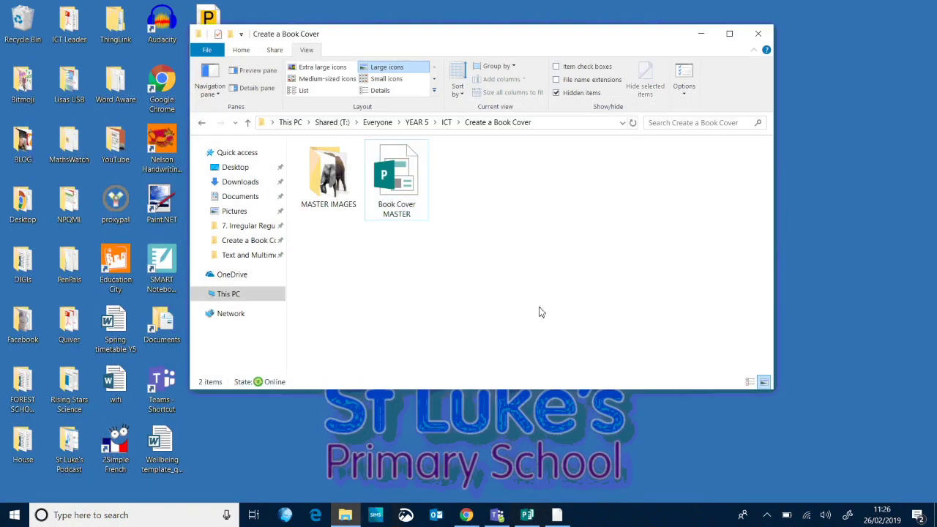
Duplicate the Book Cover MASTER file within the Create a Book Cover folder.
{"action": "left_click", "coordinate": [408, 212]}
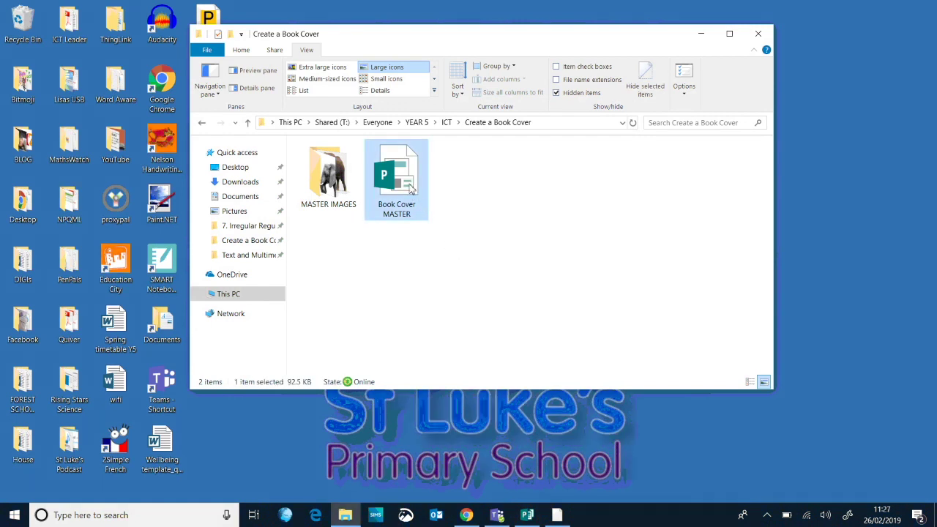
{"action": "right_click", "coordinate": [410, 189]}
{"action": "left_click", "coordinate": [449, 364]}
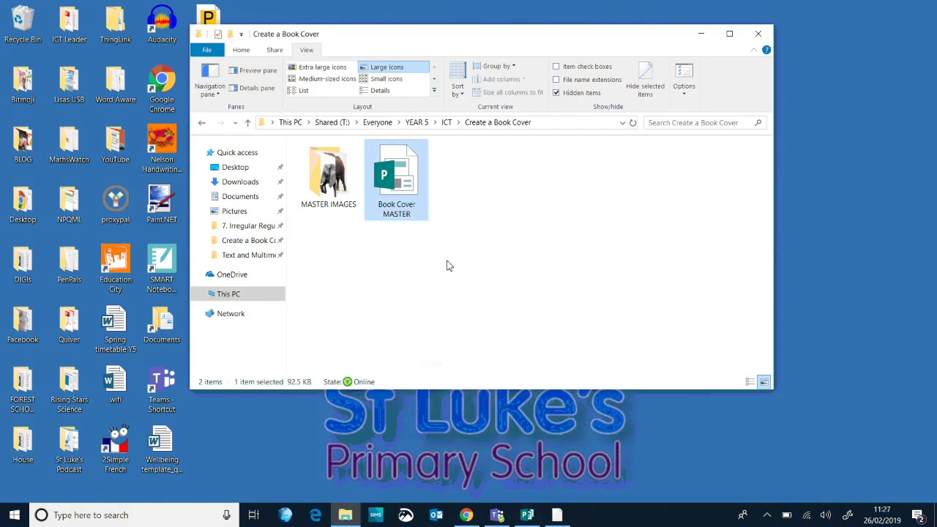
{"action": "left_click", "coordinate": [449, 204]}
{"action": "right_click", "coordinate": [471, 188]}
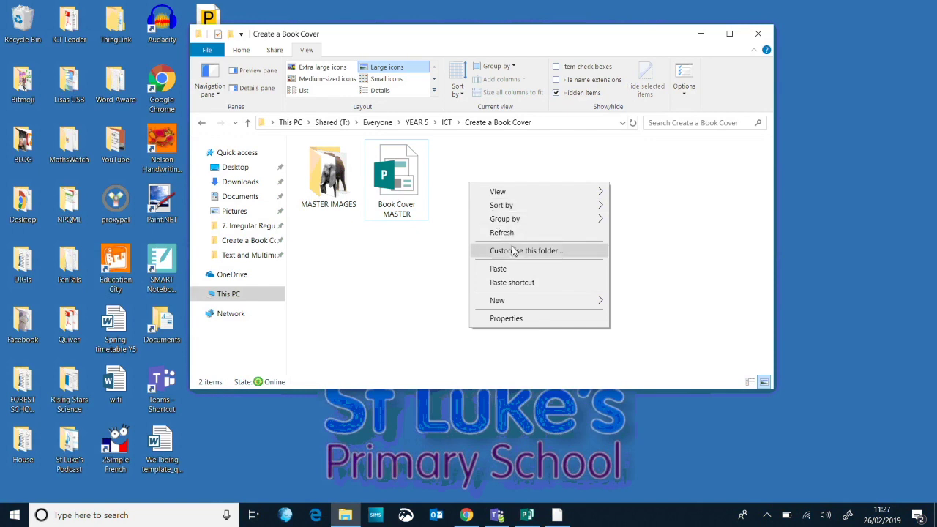
{"action": "left_click", "coordinate": [515, 275]}
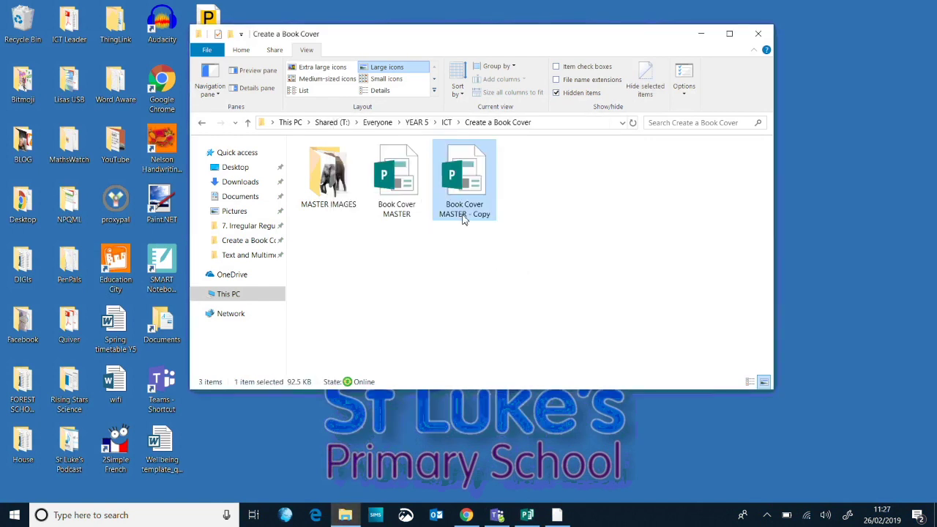
Rename the copied book cover file with the teacher's title and surname followed by WAGOLL.
{"action": "right_click", "coordinate": [469, 177]}
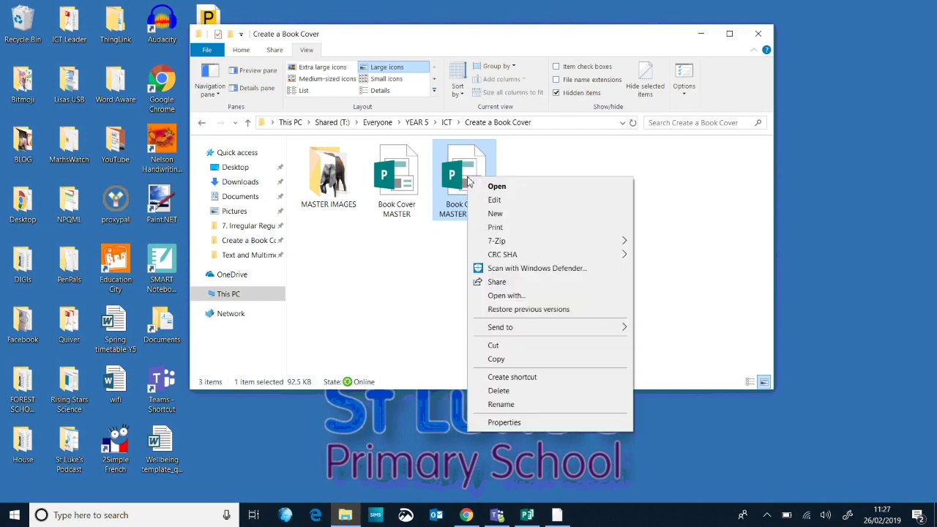
{"action": "left_click", "coordinate": [505, 404]}
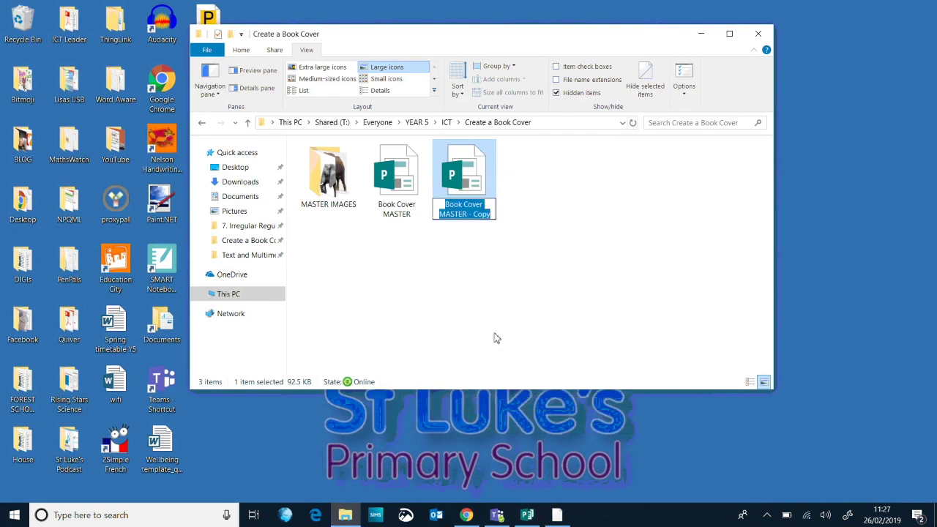
{"action": "type", "text": "M"}
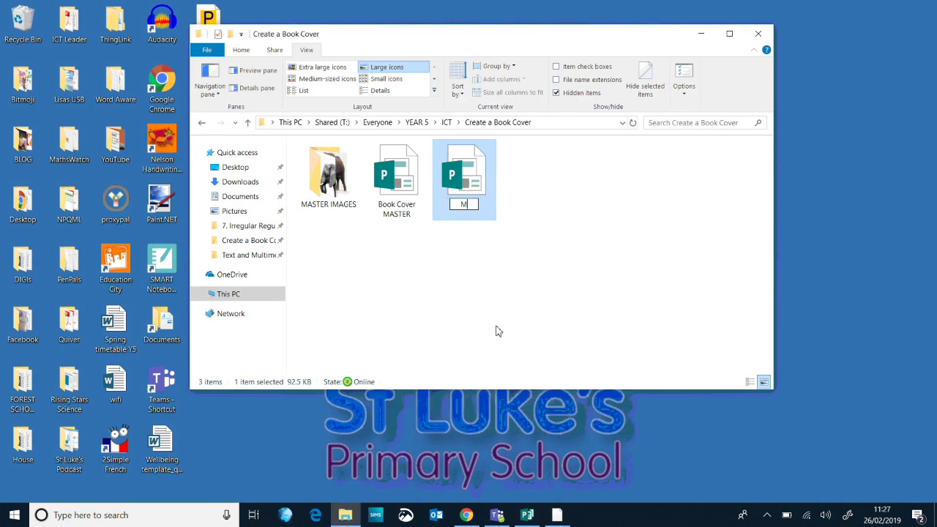
{"action": "type", "text": "r Skyw"}
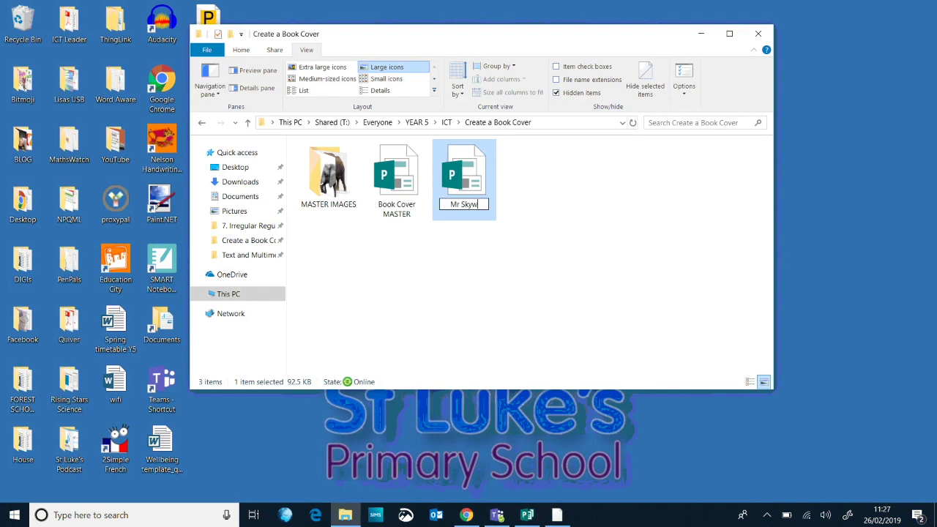
{"action": "type", "text": "alker WAGOLL"}
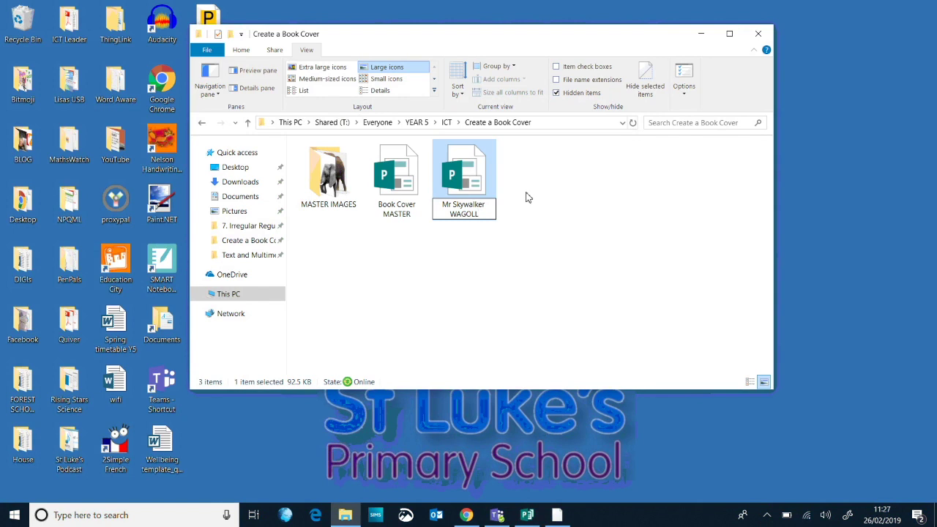
{"action": "key", "text": "Return"}
{"action": "left_click", "coordinate": [520, 235]}
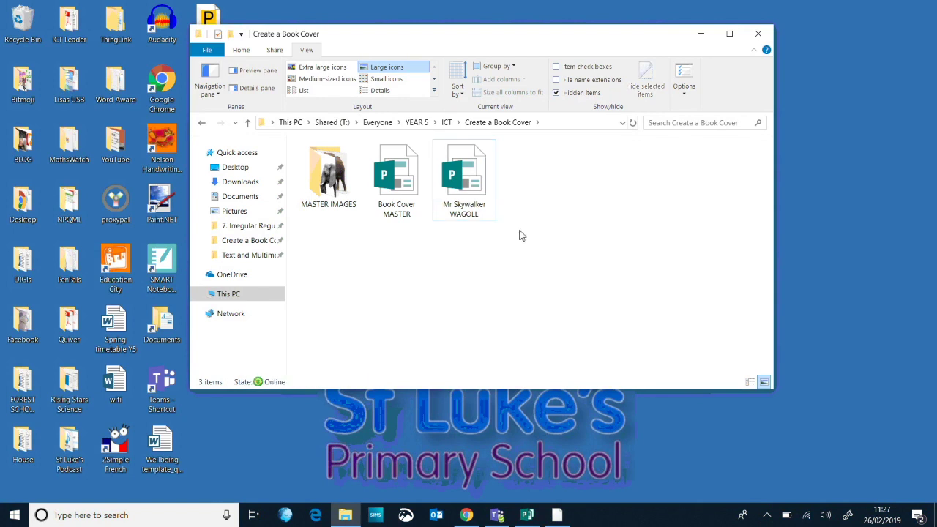
Open the renamed WAGOLL copy of the book cover template in Publisher.
{"action": "left_click_drag", "start_coordinate": [388, 189], "coordinate": [459, 184]}
{"action": "double_click", "coordinate": [460, 204]}
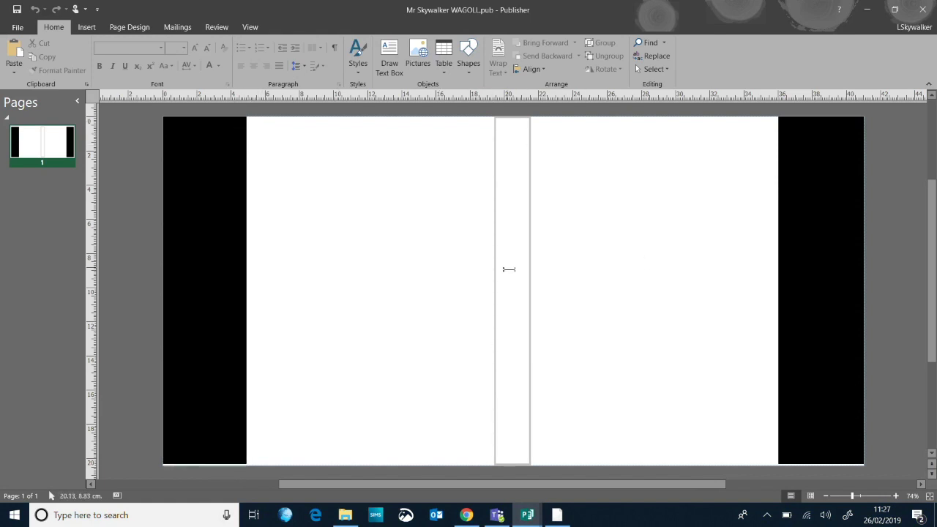
{"action": "scroll", "coordinate": [381, 163], "scroll_direction": "down", "scroll_amount": 1}
{"action": "scroll", "coordinate": [389, 170], "scroll_direction": "up", "scroll_amount": 1}
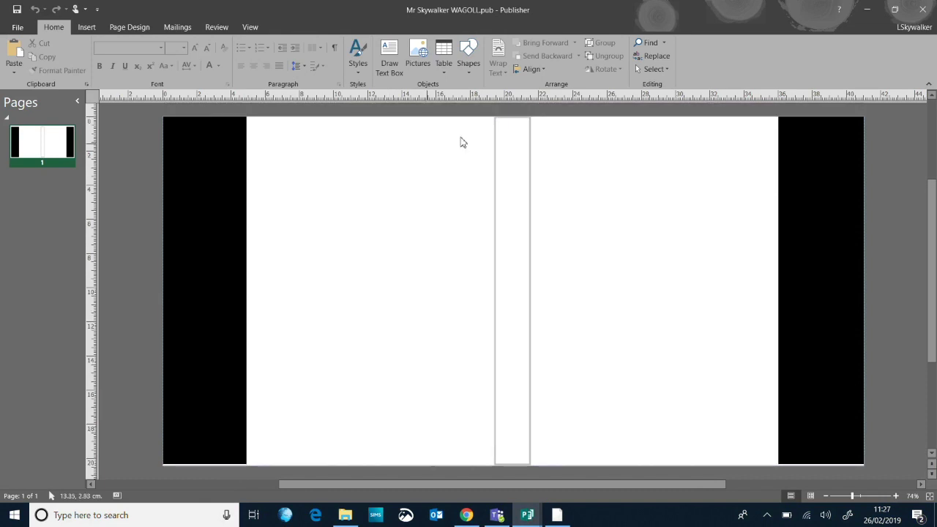
View the finished cover example on page 2 of Book Cover MASTER and return to the WAGOLL copy.
{"action": "mouse_move", "coordinate": [527, 515]}
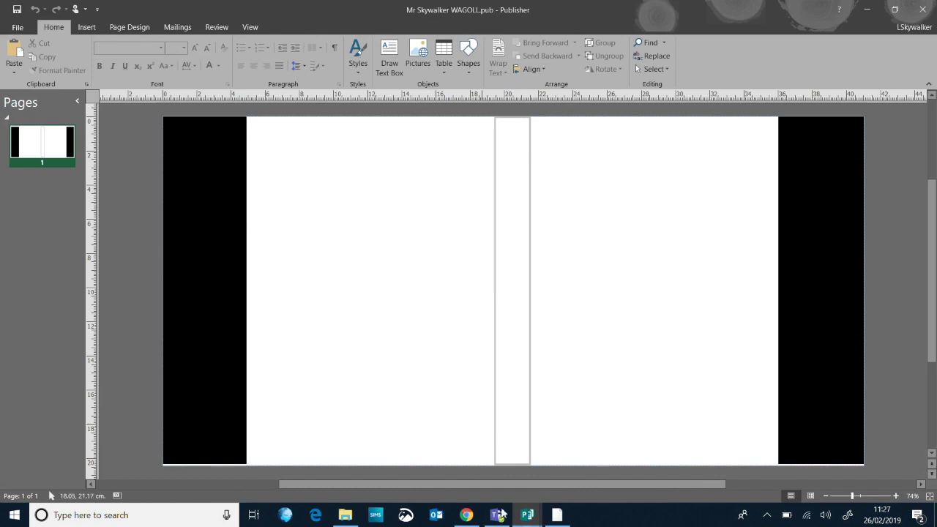
{"action": "left_click", "coordinate": [488, 468]}
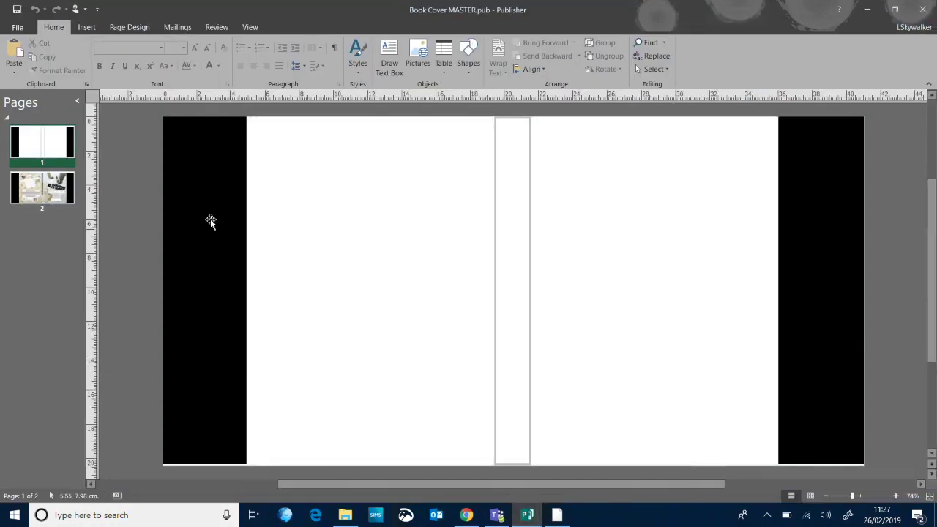
{"action": "left_click", "coordinate": [58, 198]}
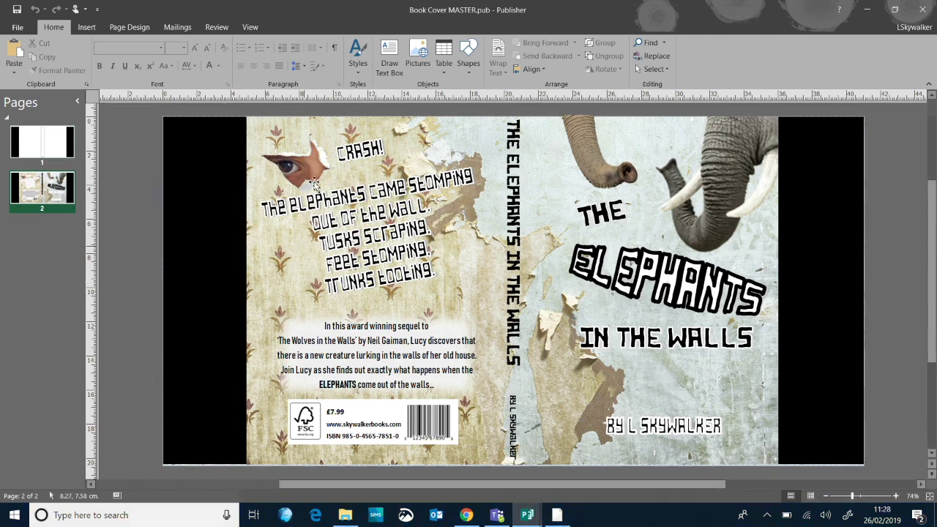
{"action": "mouse_move", "coordinate": [527, 518]}
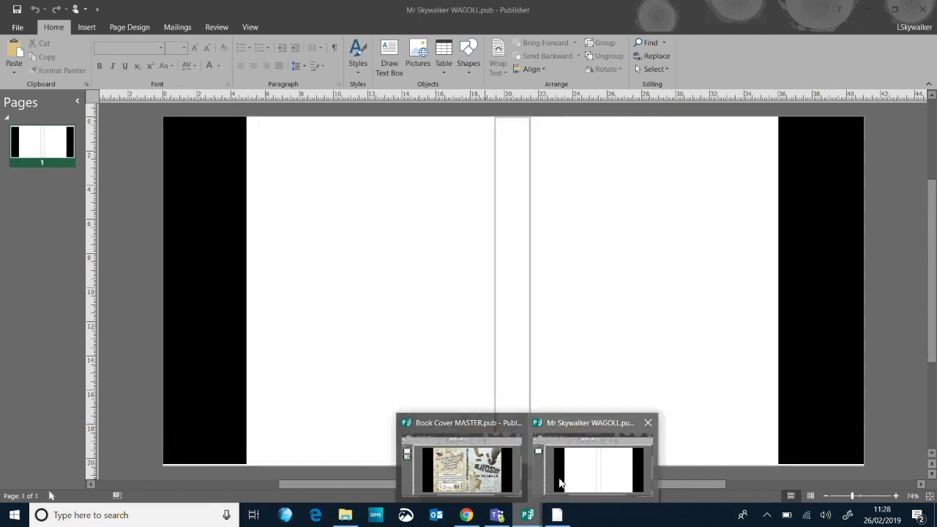
{"action": "left_click", "coordinate": [560, 483]}
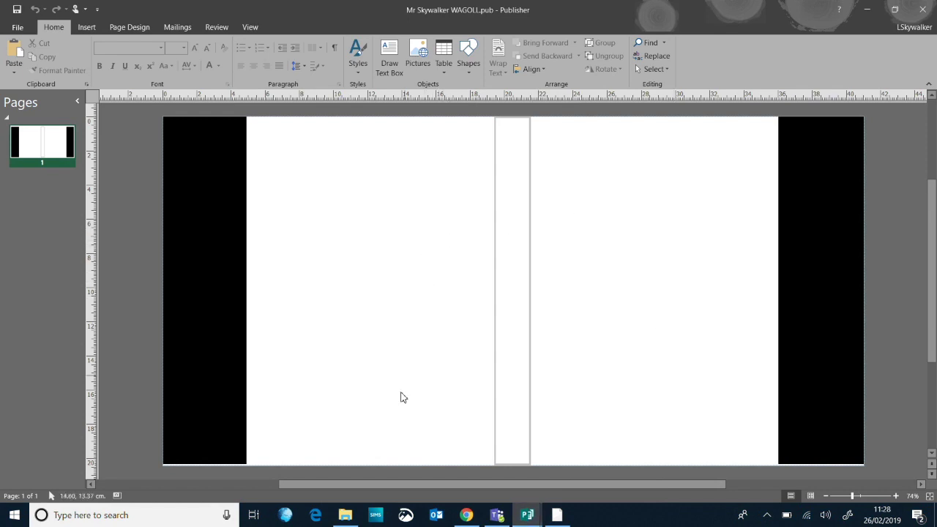
Switch to Chrome and search Google for "wallpaper", browsing the image results.
{"action": "left_click", "coordinate": [467, 515]}
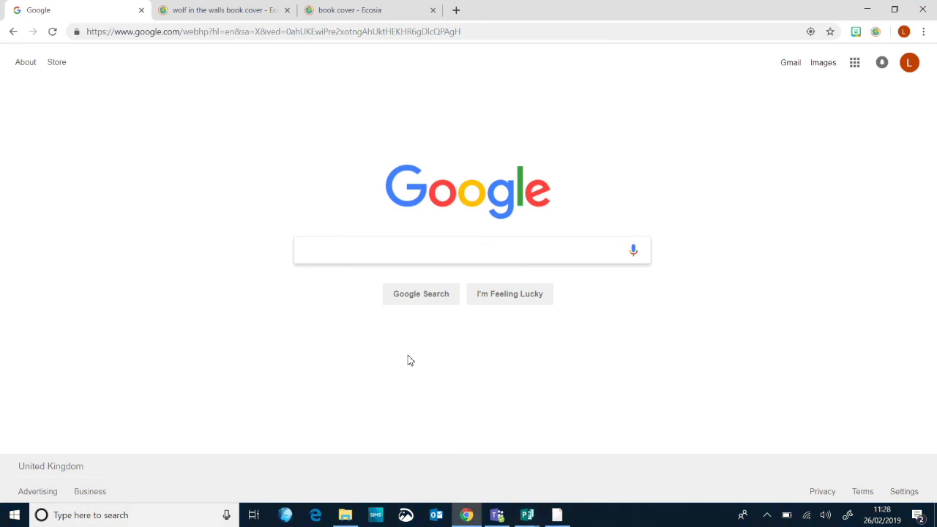
{"action": "type", "text": "wallpaper"}
{"action": "key", "text": "Return"}
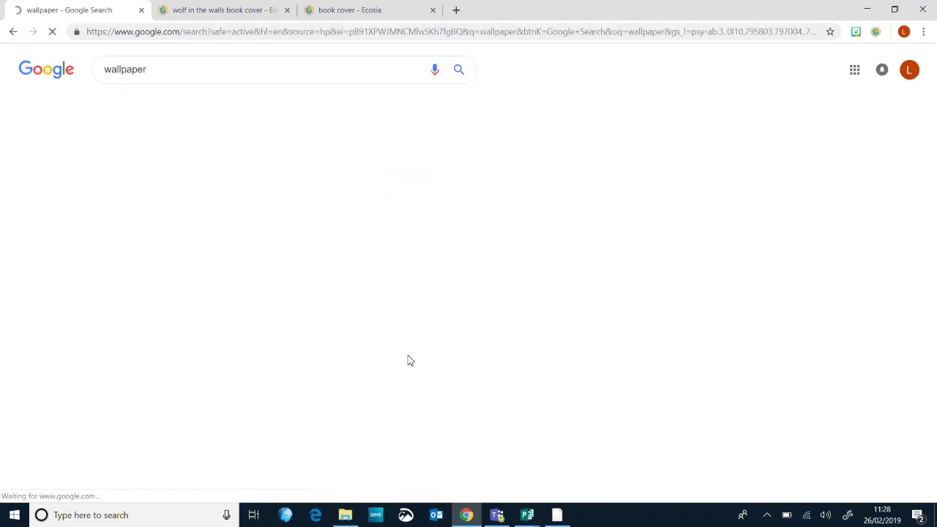
{"action": "left_click", "coordinate": [148, 110]}
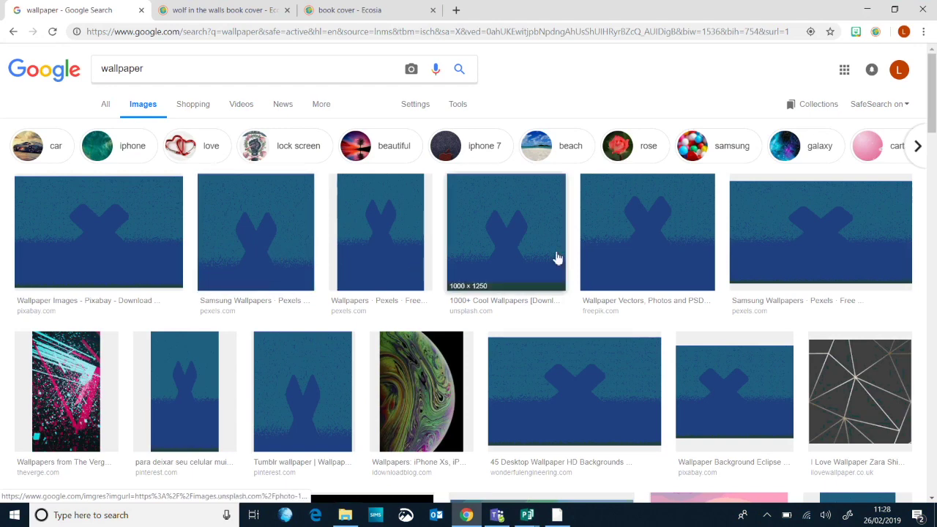
{"action": "scroll", "coordinate": [556, 257], "scroll_direction": "down", "scroll_amount": 3}
{"action": "scroll", "coordinate": [575, 246], "scroll_direction": "up", "scroll_amount": 3}
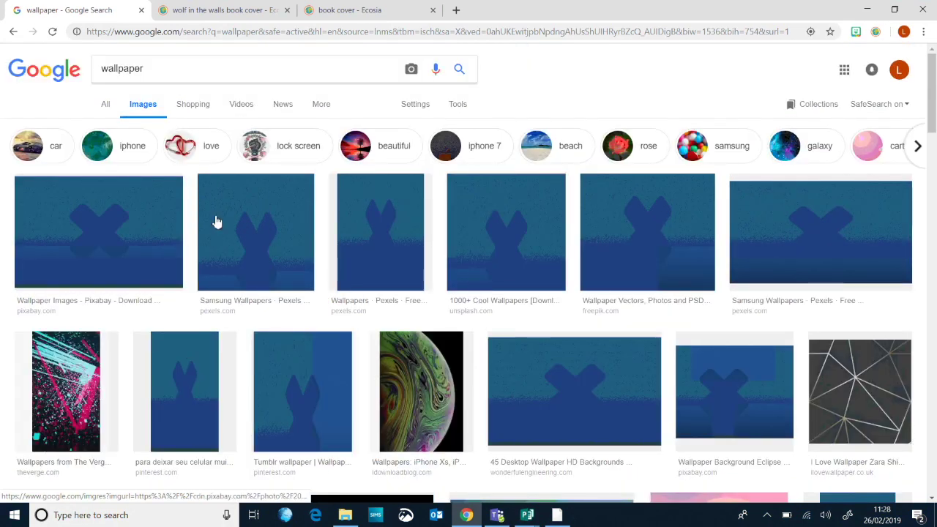
Search Google Images for "wallpaper old" and preview the first two vintage wallpaper results.
{"action": "left_click", "coordinate": [194, 68]}
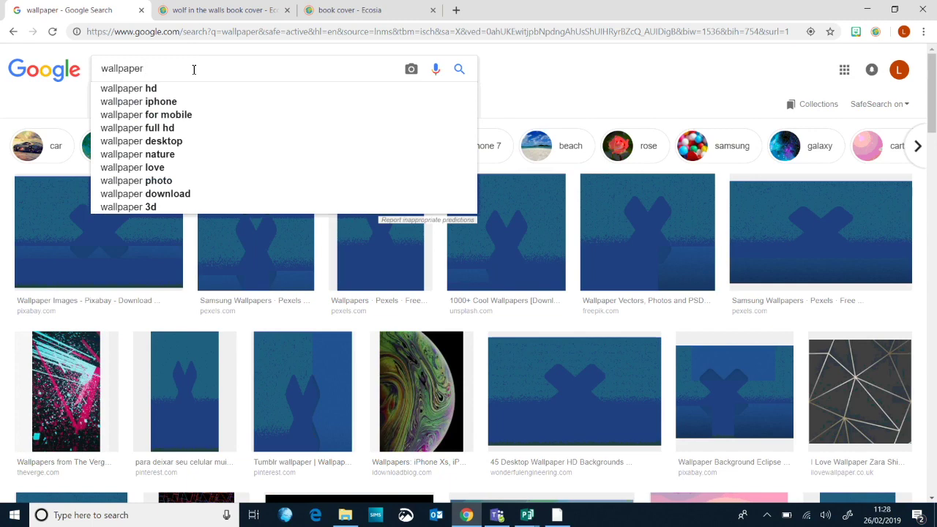
{"action": "type", "text": "old"}
{"action": "key", "text": "Return"}
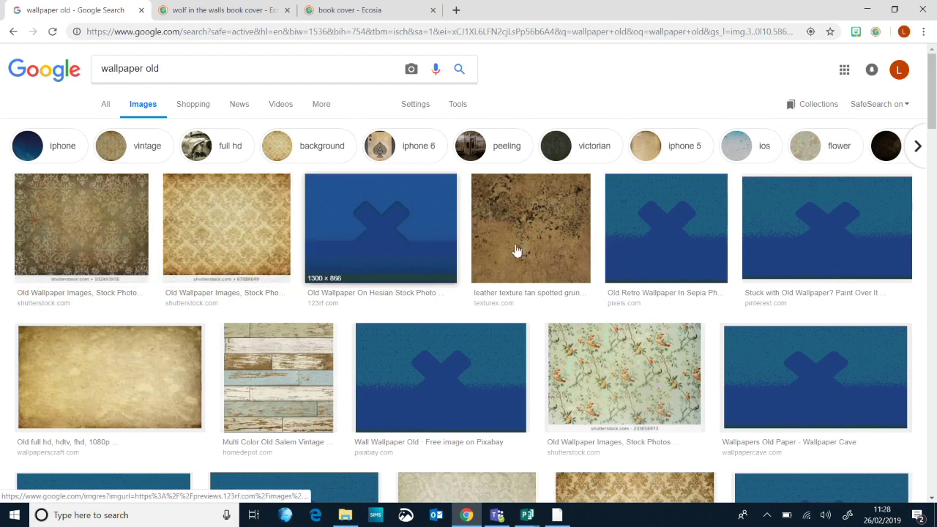
{"action": "left_click", "coordinate": [83, 207]}
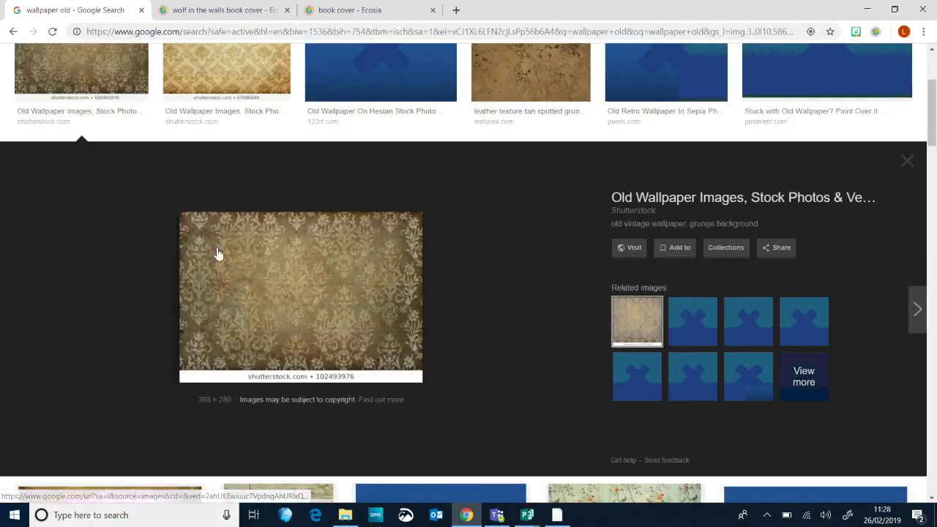
{"action": "left_click", "coordinate": [223, 95]}
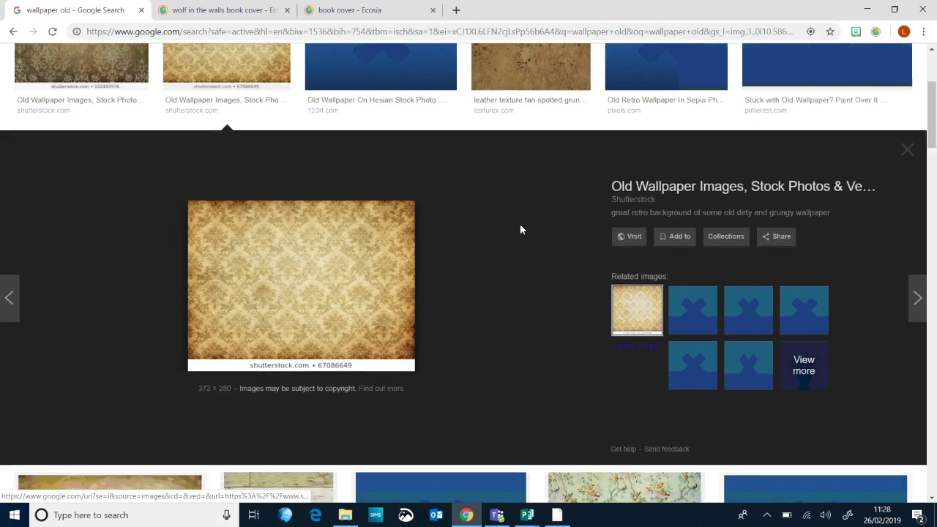
{"action": "scroll", "coordinate": [516, 221], "scroll_direction": "up", "scroll_amount": 3}
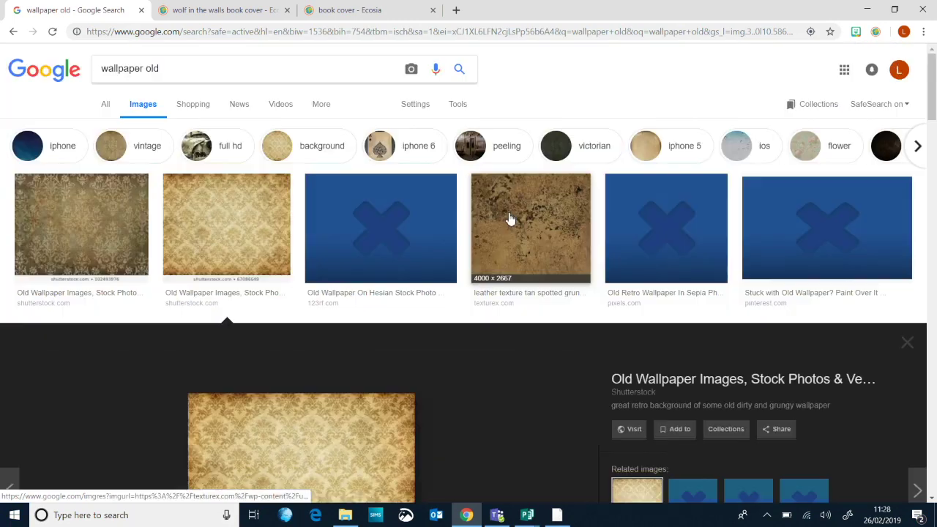
Filter the image results to those labeled for reuse with modification and preview the green floral fabric wallpaper.
{"action": "left_click", "coordinate": [456, 105]}
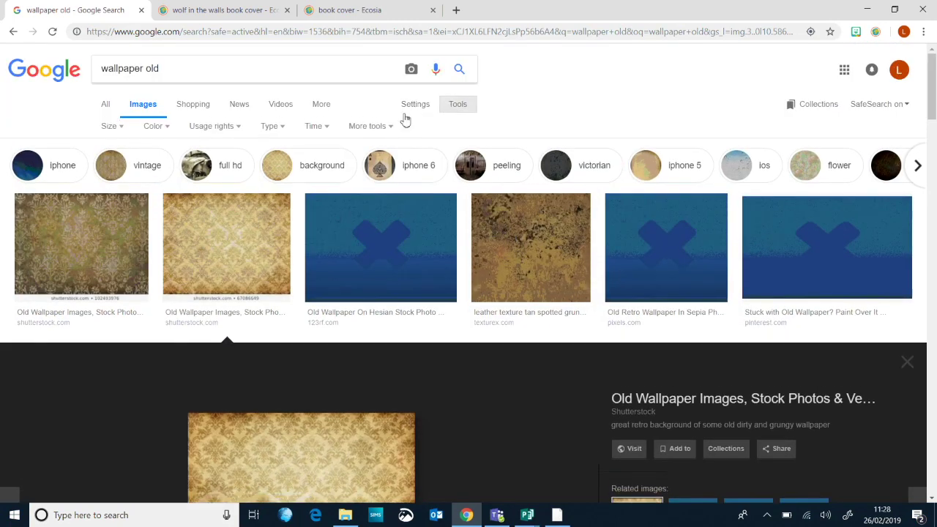
{"action": "left_click", "coordinate": [227, 127]}
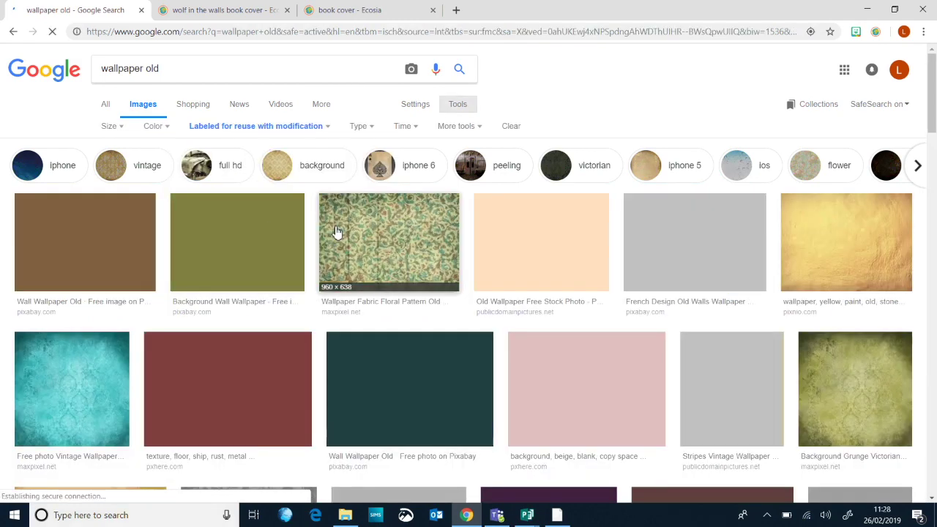
{"action": "scroll", "coordinate": [423, 196], "scroll_direction": "down", "scroll_amount": 1}
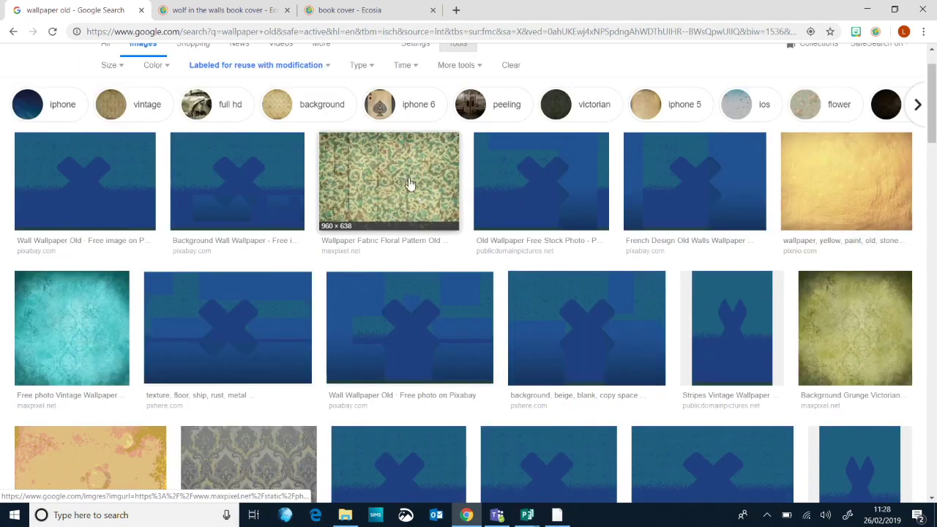
{"action": "left_click", "coordinate": [411, 183]}
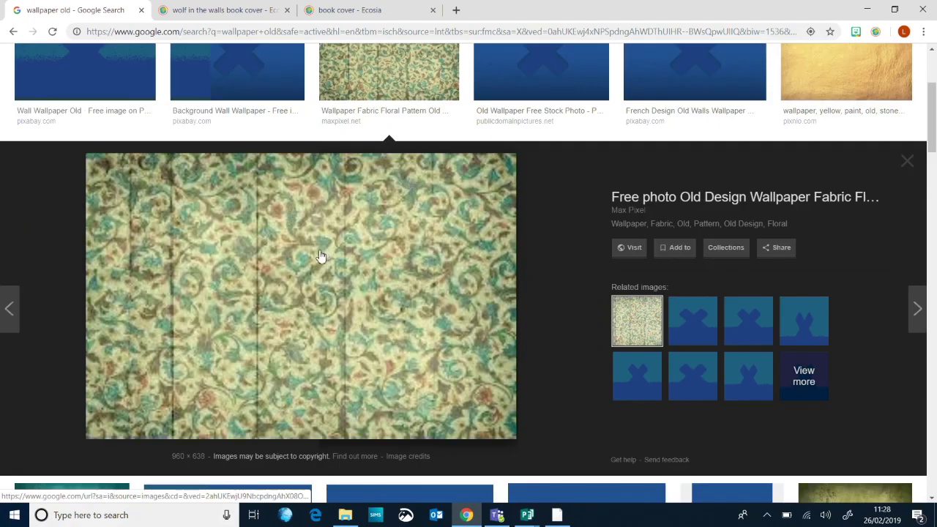
{"action": "scroll", "coordinate": [575, 186], "scroll_direction": "down", "scroll_amount": 2}
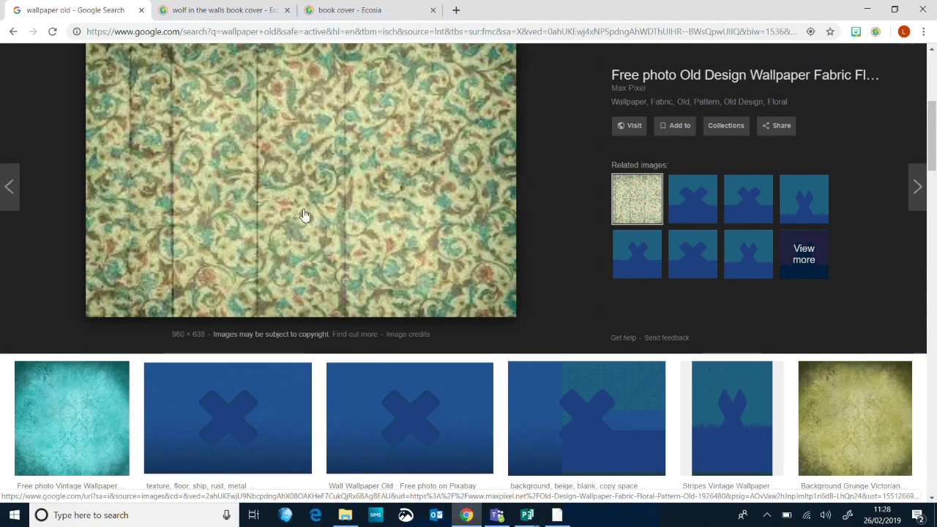
{"action": "scroll", "coordinate": [459, 352], "scroll_direction": "down", "scroll_amount": 7}
{"action": "scroll", "coordinate": [398, 287], "scroll_direction": "up", "scroll_amount": 5}
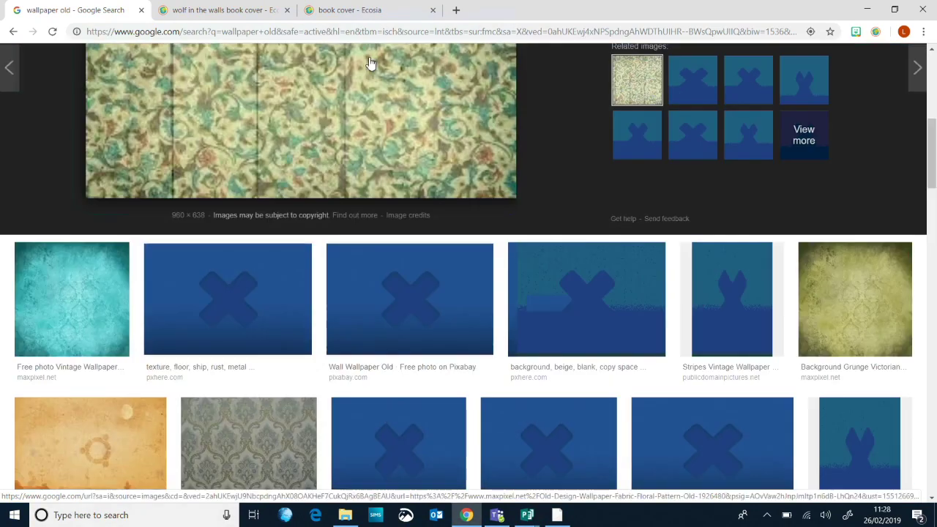
{"action": "scroll", "coordinate": [369, 64], "scroll_direction": "up", "scroll_amount": 5}
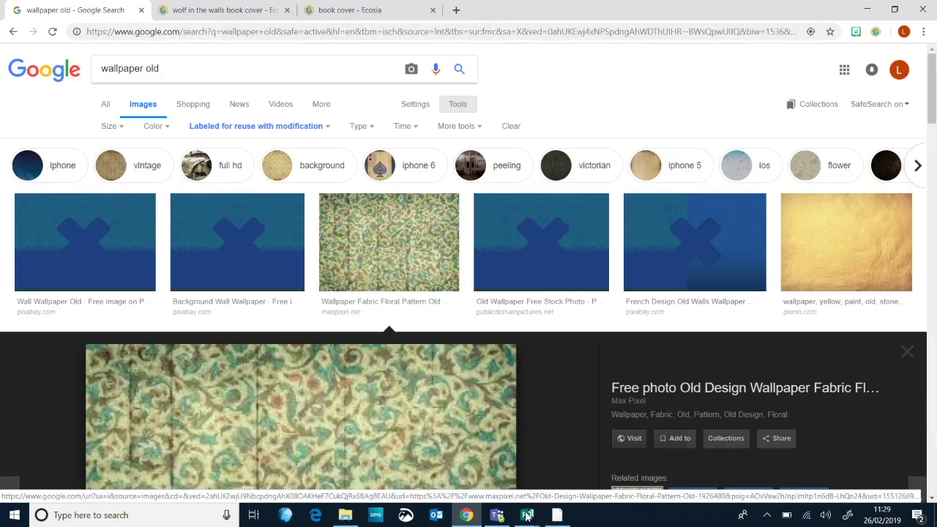
Switch to the WAGOLL book cover in Publisher and start inserting a picture from the computer.
{"action": "mouse_move", "coordinate": [528, 513]}
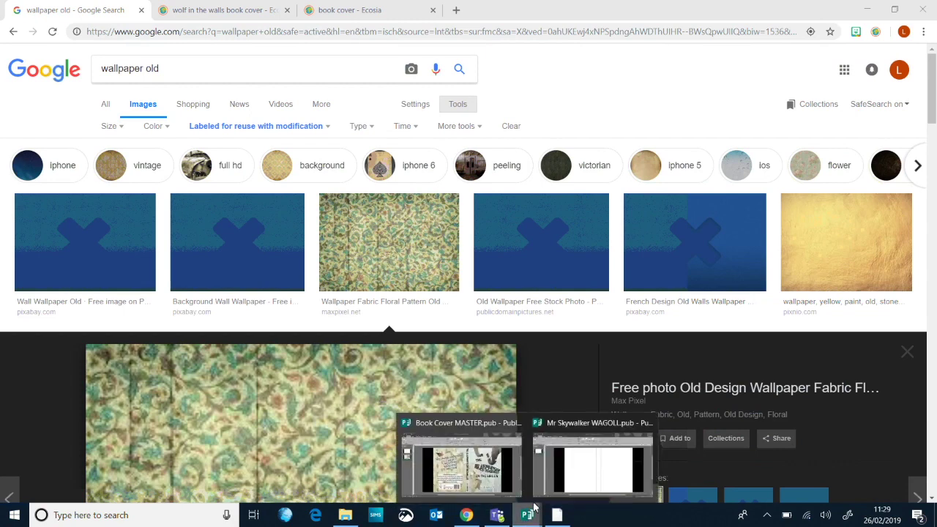
{"action": "left_click", "coordinate": [575, 462]}
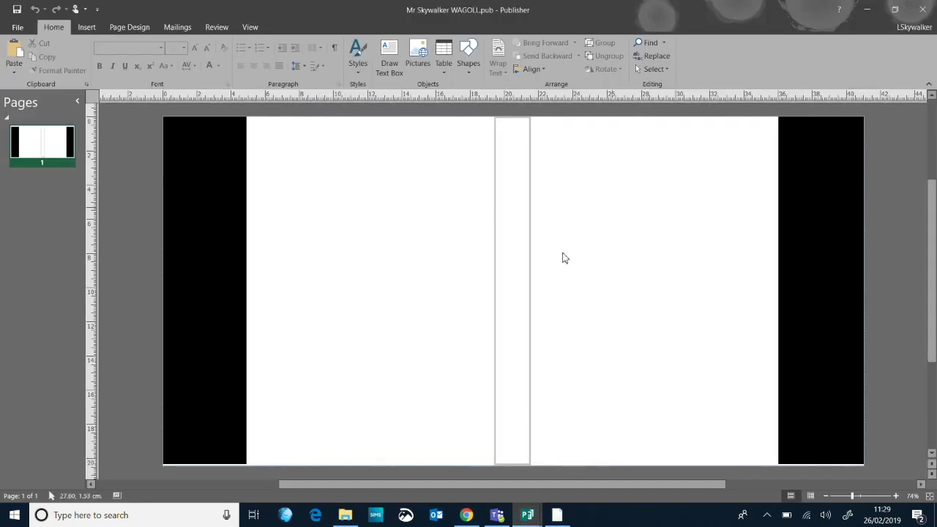
{"action": "left_click", "coordinate": [87, 28]}
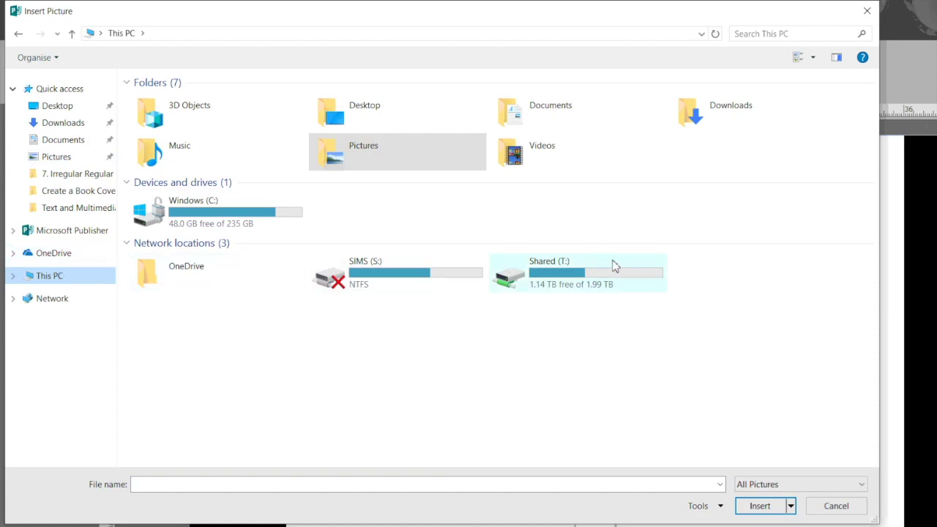
Browse the Shared (T:) drive to Everyone, YEAR 5, ICT, Create a Book Cover, and open the MASTER IMAGES folder.
{"action": "double_click", "coordinate": [560, 281]}
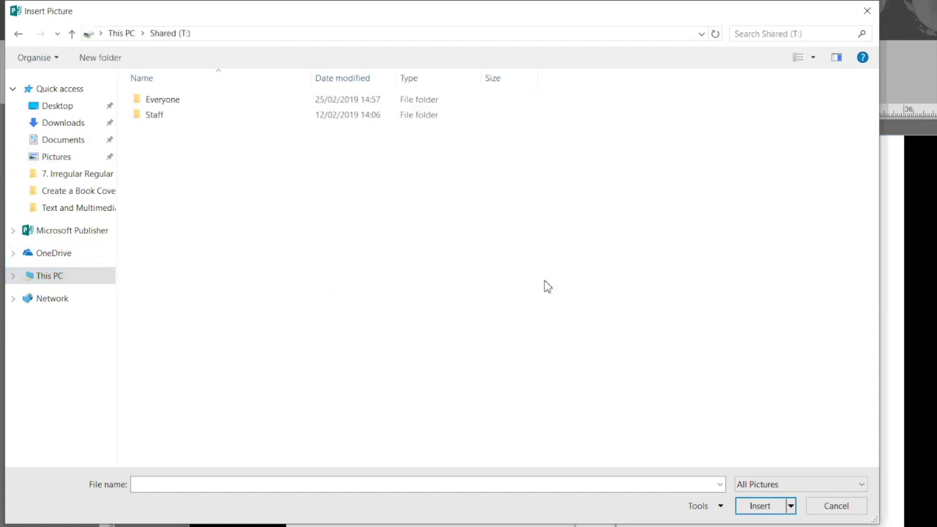
{"action": "double_click", "coordinate": [178, 114]}
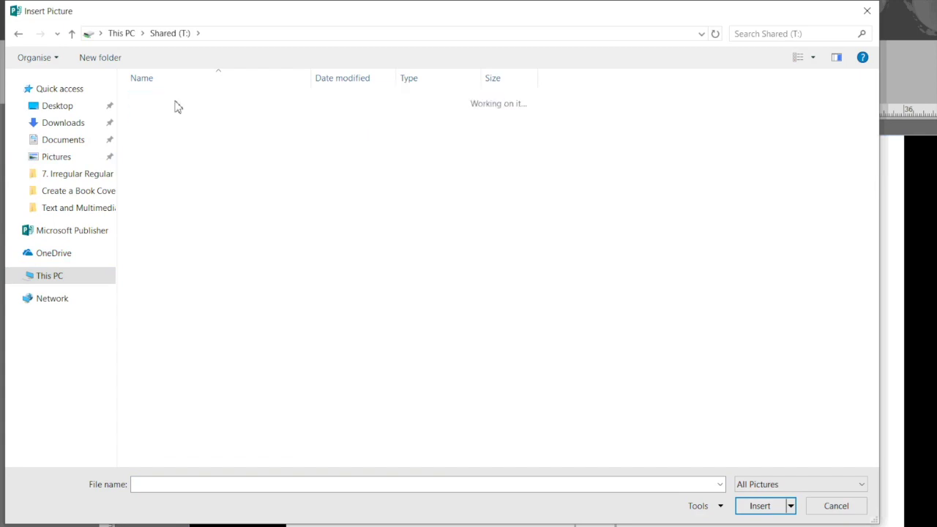
{"action": "scroll", "coordinate": [186, 269], "scroll_direction": "down", "scroll_amount": 15}
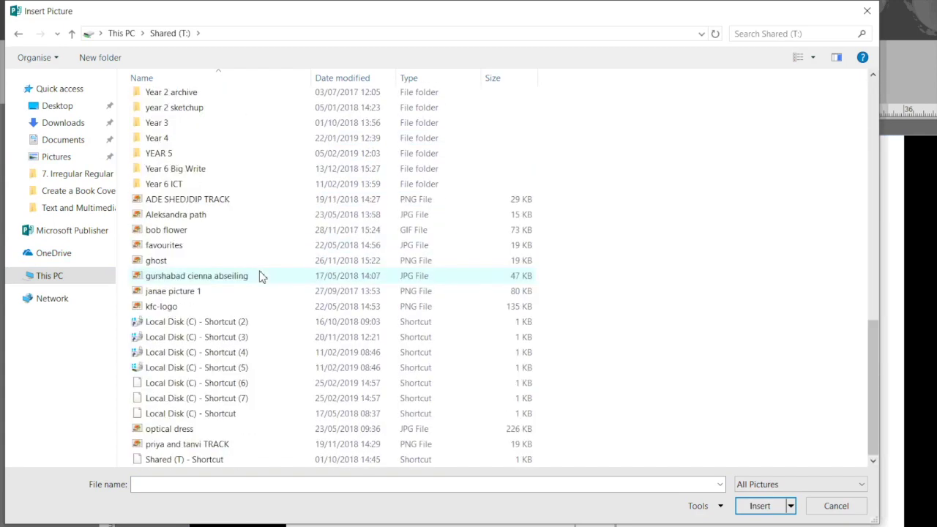
{"action": "scroll", "coordinate": [220, 263], "scroll_direction": "up", "scroll_amount": 1}
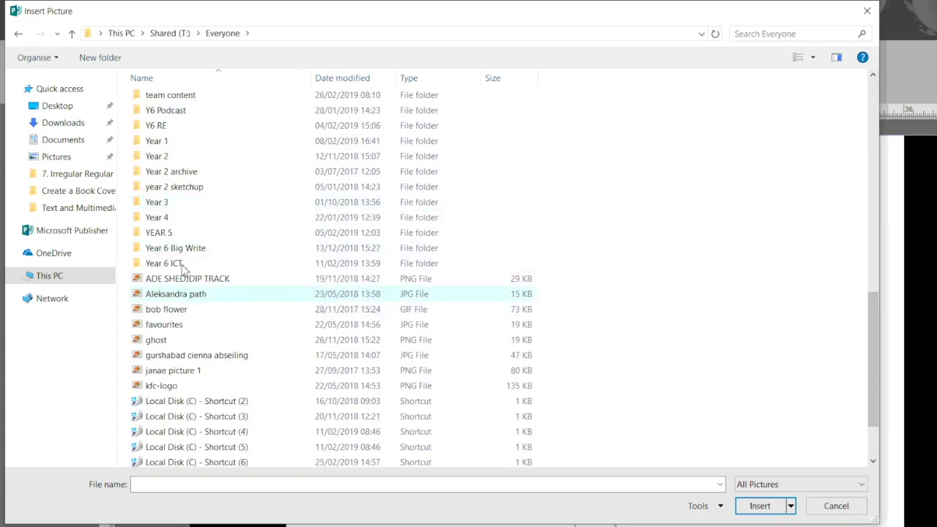
{"action": "left_click", "coordinate": [175, 233]}
{"action": "double_click", "coordinate": [176, 232]}
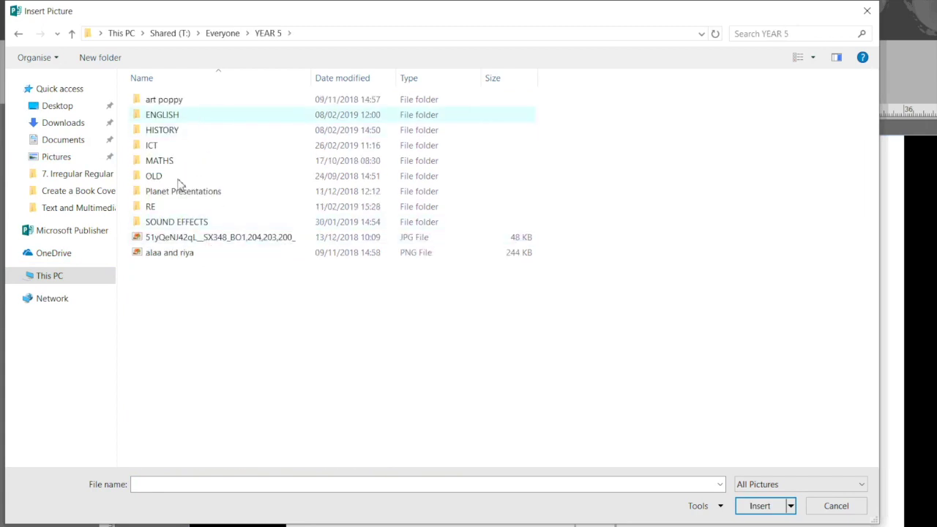
{"action": "double_click", "coordinate": [172, 149]}
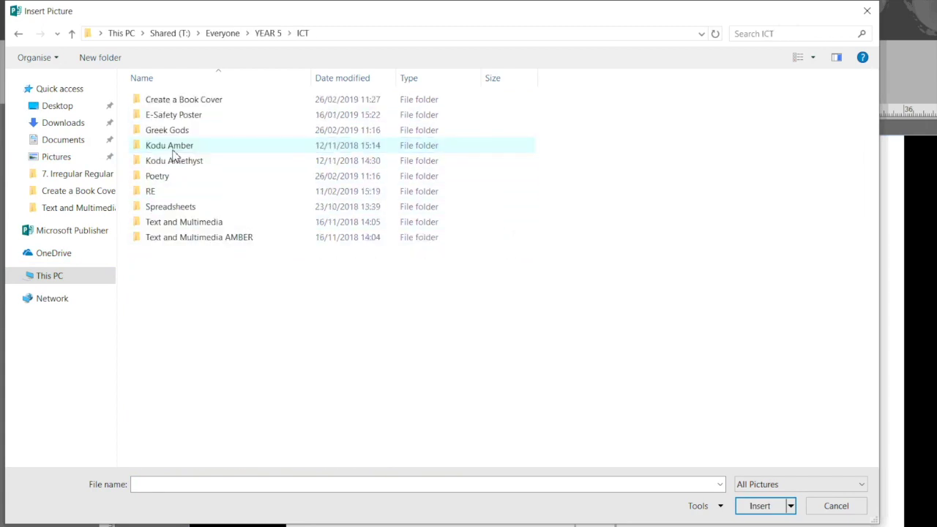
{"action": "left_click", "coordinate": [182, 101]}
{"action": "double_click", "coordinate": [182, 101]}
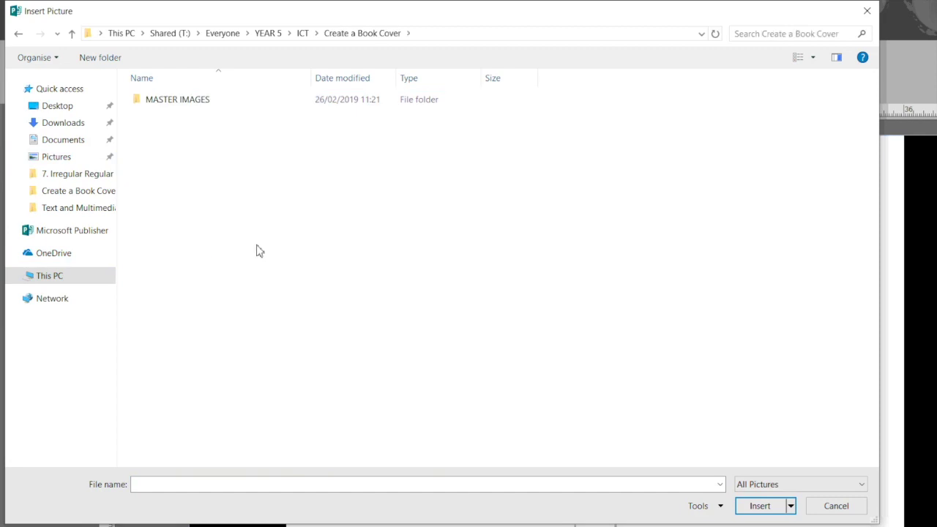
{"action": "left_click", "coordinate": [183, 105]}
{"action": "double_click", "coordinate": [183, 105]}
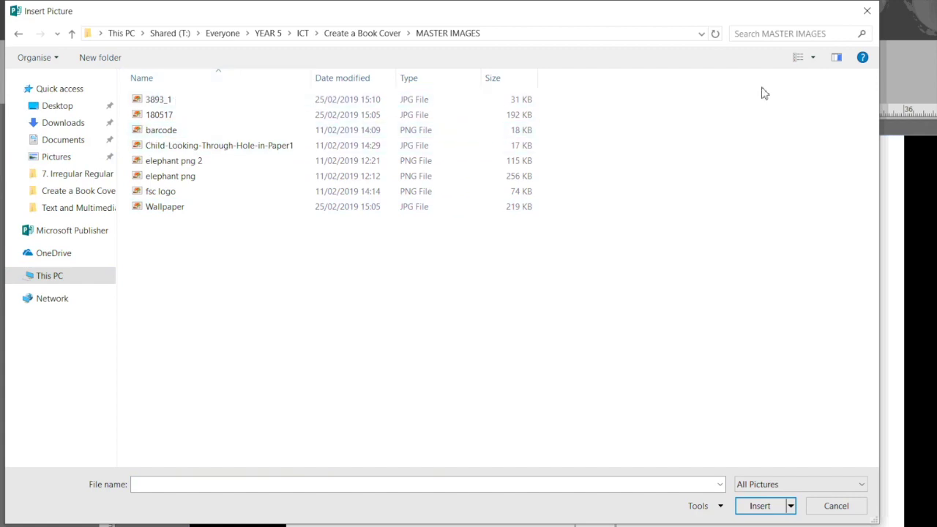
Try the extra large thumbnail view for the picture files and settle on large icons.
{"action": "left_click", "coordinate": [813, 58]}
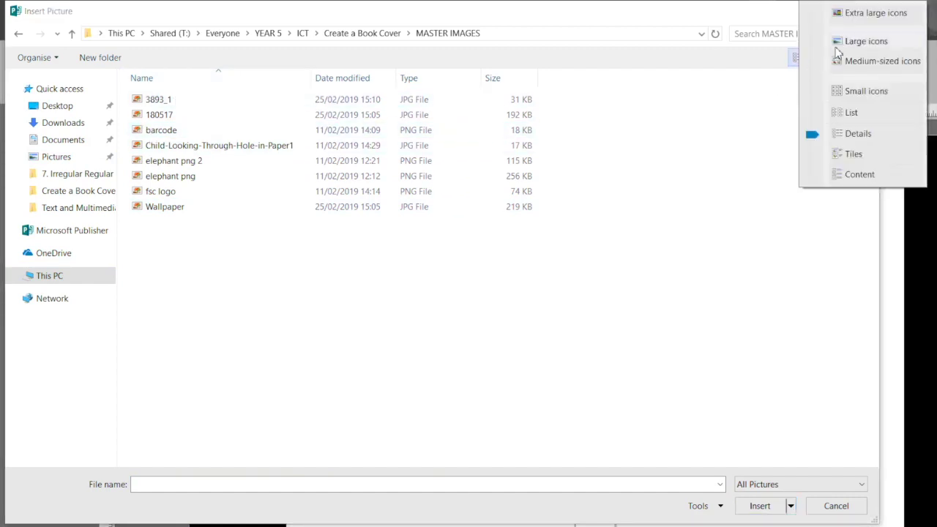
{"action": "left_click", "coordinate": [838, 46]}
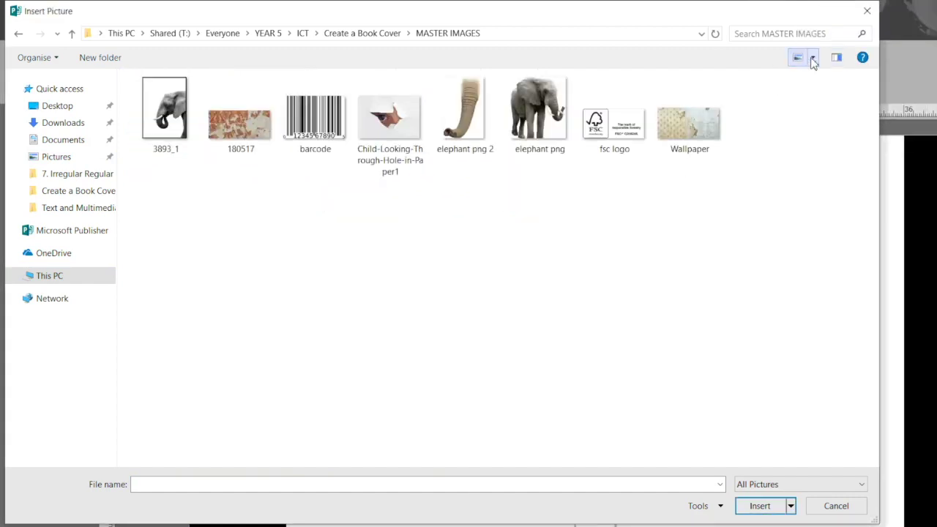
{"action": "left_click", "coordinate": [816, 60]}
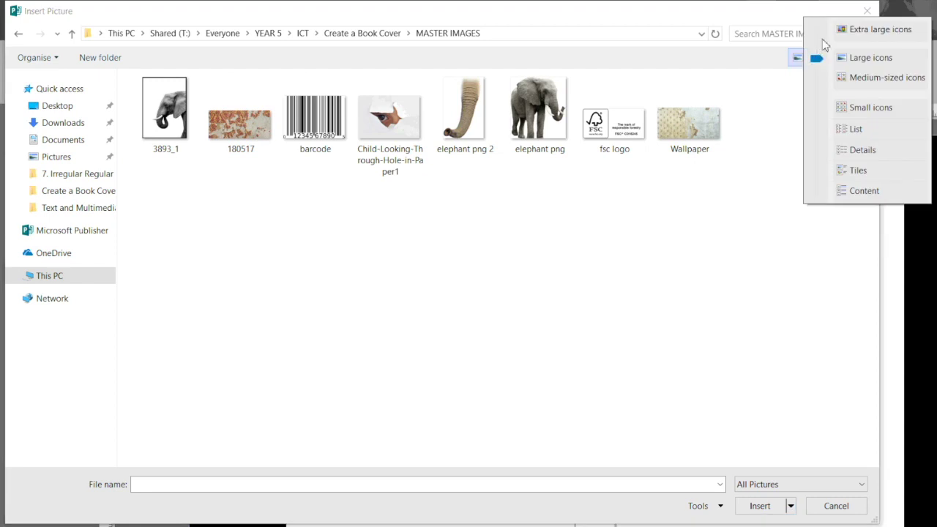
{"action": "left_click", "coordinate": [843, 32]}
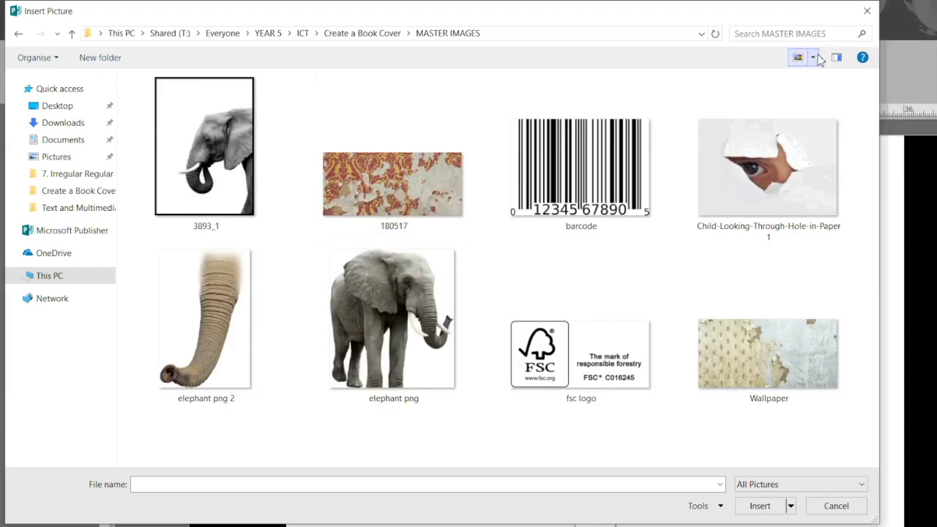
{"action": "left_click", "coordinate": [813, 59]}
{"action": "left_click", "coordinate": [850, 95]}
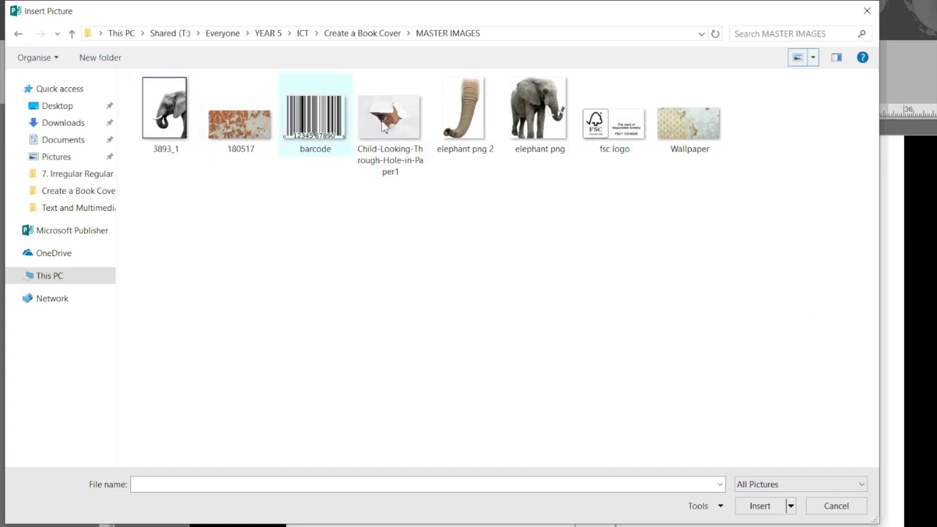
Insert the Wallpaper picture and move it so its upper edge meets the top of the page.
{"action": "left_click", "coordinate": [695, 137]}
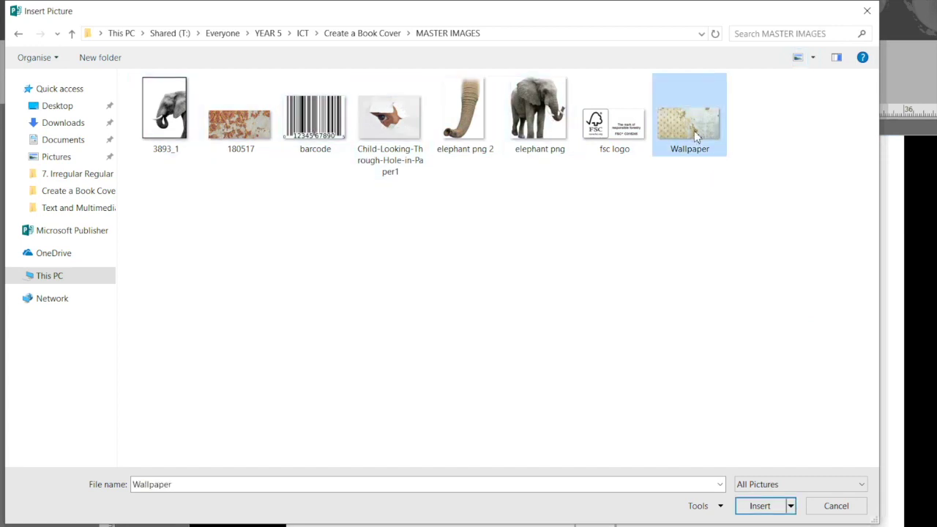
{"action": "left_click", "coordinate": [760, 506]}
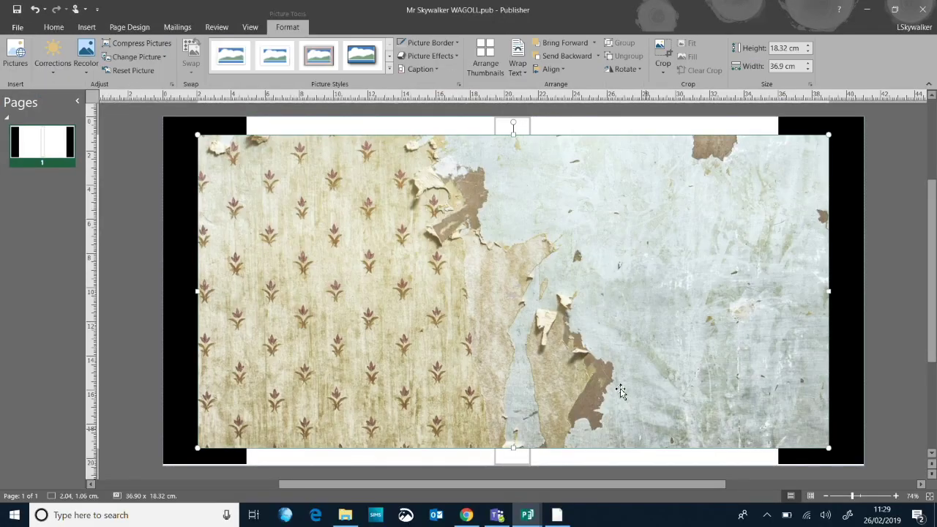
{"action": "mouse_move", "coordinate": [519, 310]}
{"action": "left_mouse_down"}
{"action": "mouse_move", "coordinate": [508, 269]}
{"action": "mouse_move", "coordinate": [498, 297]}
{"action": "mouse_move", "coordinate": [527, 297]}
{"action": "left_mouse_up"}
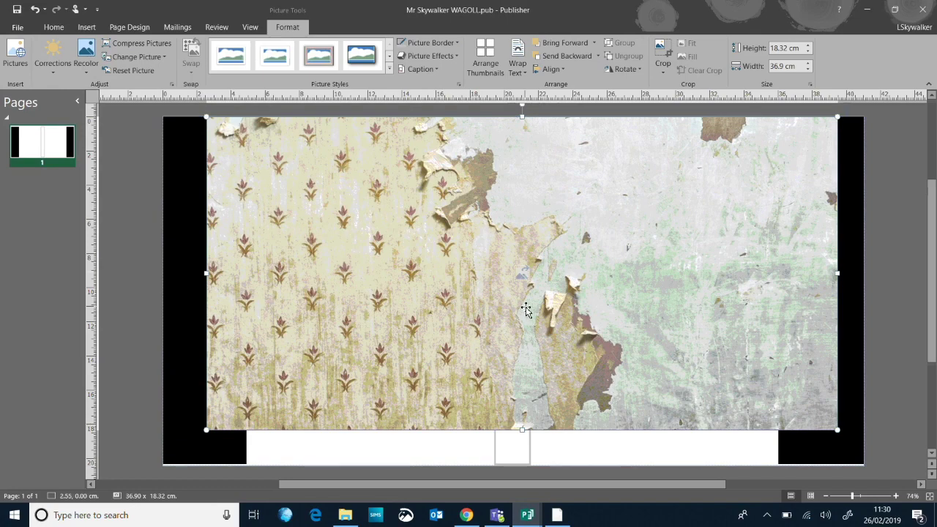
{"action": "left_click_drag", "start_coordinate": [491, 203], "coordinate": [520, 212]}
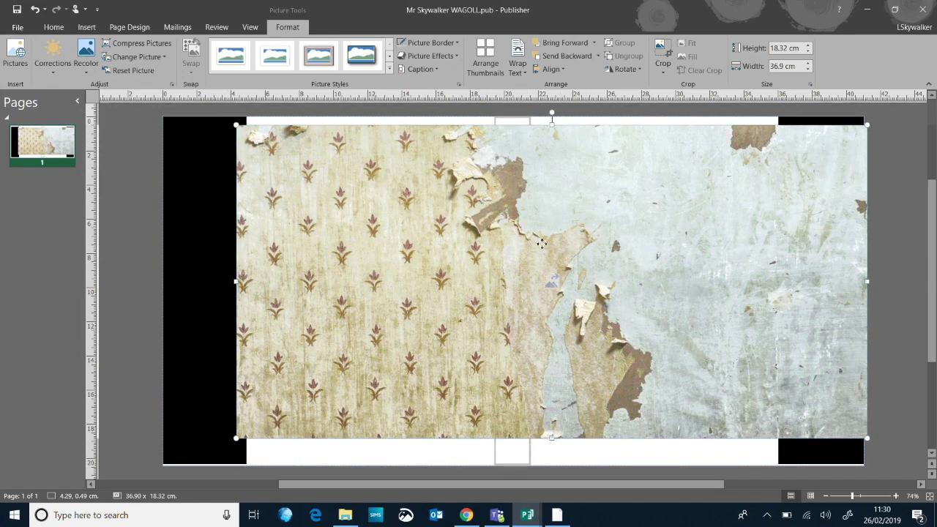
{"action": "left_click_drag", "start_coordinate": [559, 254], "coordinate": [532, 247]}
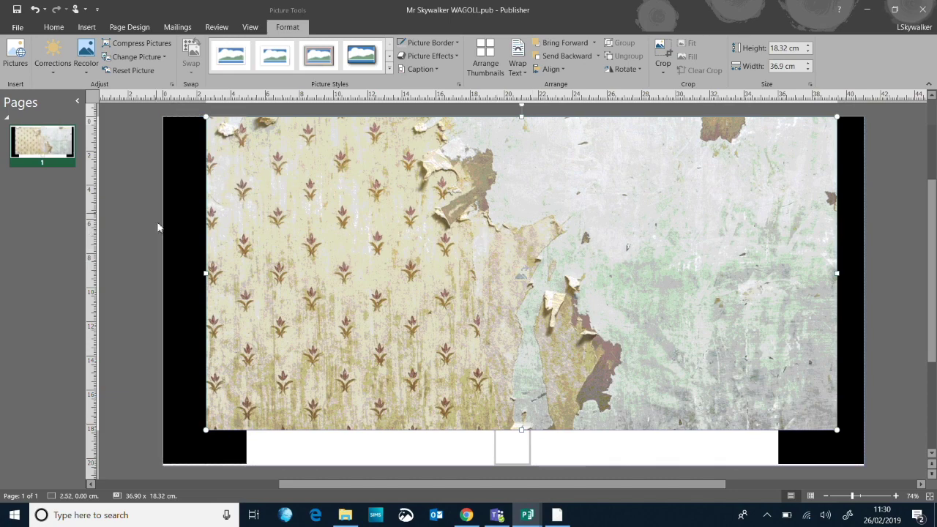
Narrow the wallpaper picture from both sides to 31.09 cm wide, fitting it exactly between the black side bars.
{"action": "left_click_drag", "start_coordinate": [205, 273], "coordinate": [247, 272]}
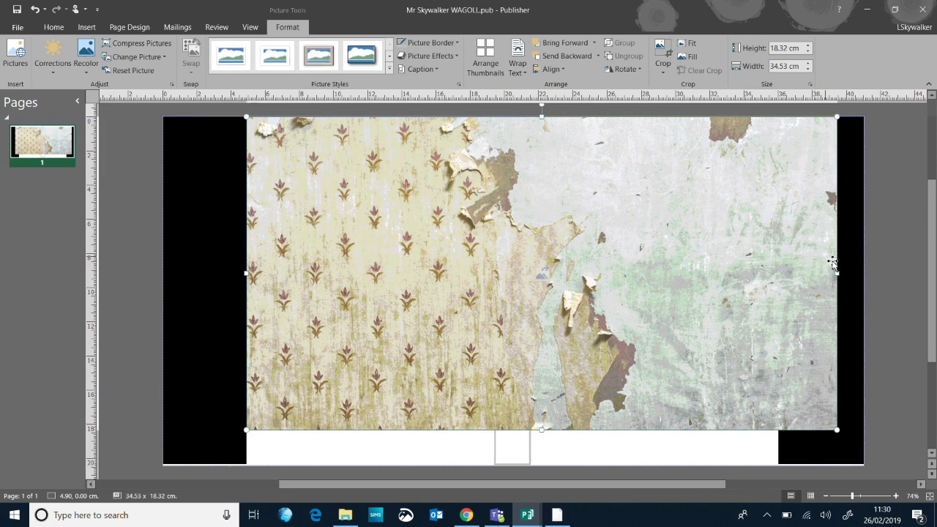
{"action": "left_click_drag", "start_coordinate": [837, 273], "coordinate": [779, 275]}
{"action": "left_click_drag", "start_coordinate": [515, 117], "coordinate": [515, 118]}
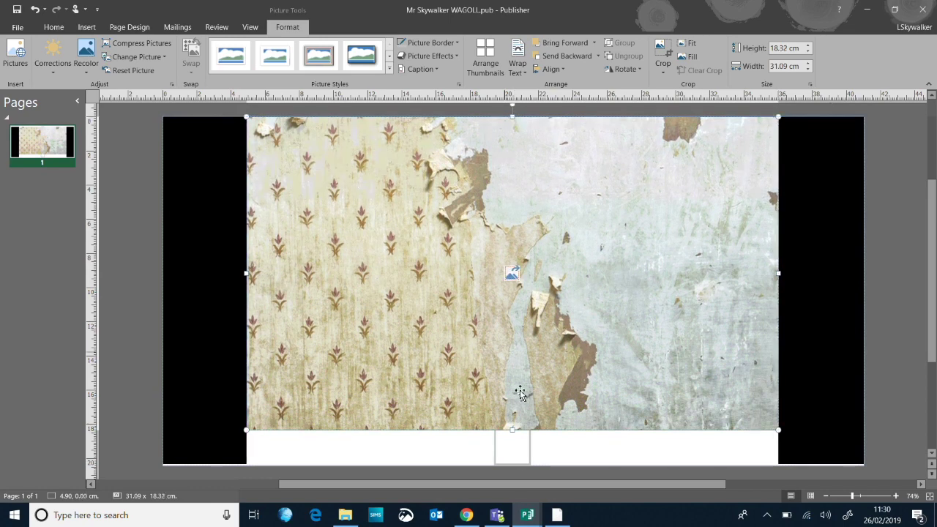
Stretch the wallpaper picture down to the lower edge of the page, 20.35 cm high, and deselect it.
{"action": "left_click_drag", "start_coordinate": [512, 442], "coordinate": [510, 464]}
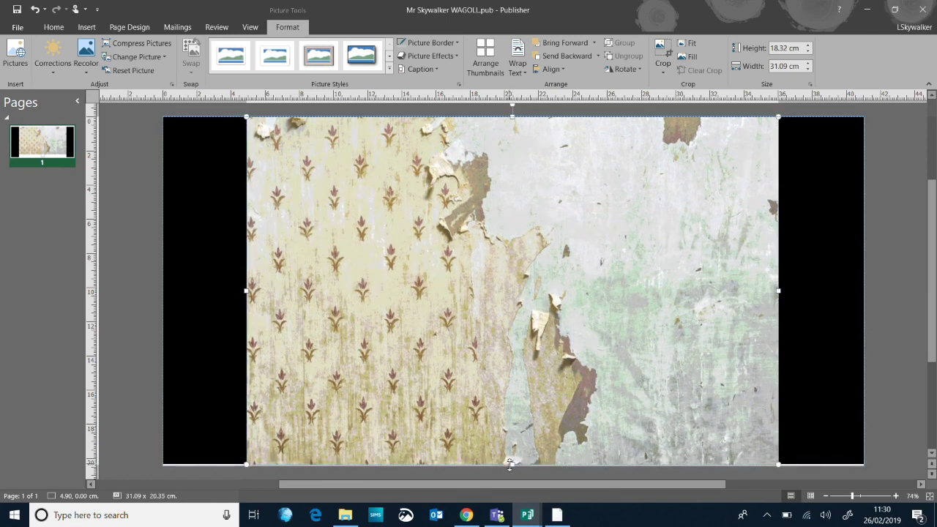
{"action": "key", "text": "Escape"}
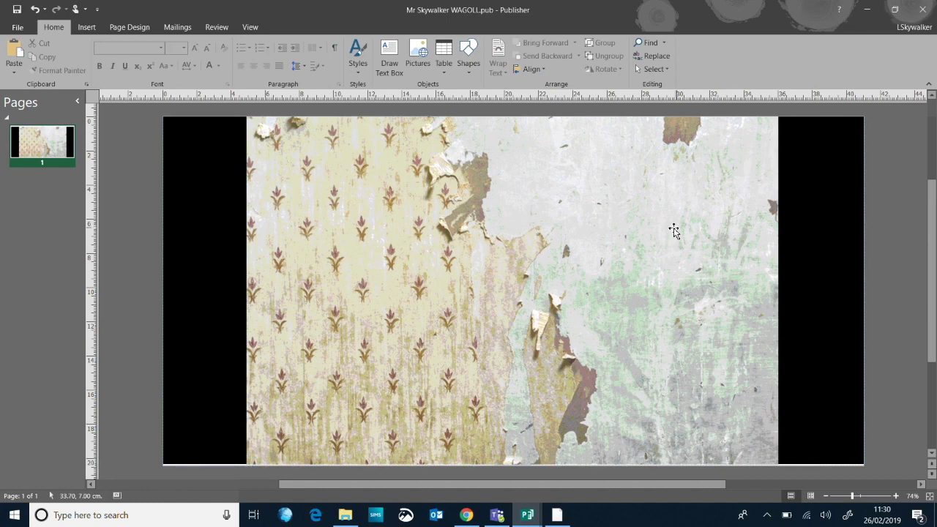
{"action": "scroll", "coordinate": [645, 229], "scroll_direction": "down", "scroll_amount": 1}
{"action": "scroll", "coordinate": [645, 229], "scroll_direction": "up", "scroll_amount": 1}
{"action": "scroll", "coordinate": [612, 234], "scroll_direction": "down", "scroll_amount": 1}
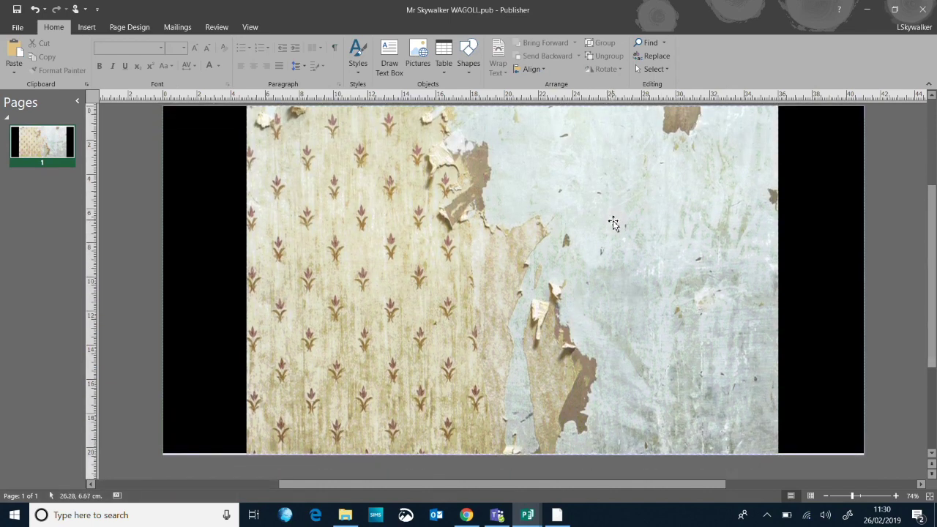
{"action": "scroll", "coordinate": [623, 205], "scroll_direction": "up", "scroll_amount": 1}
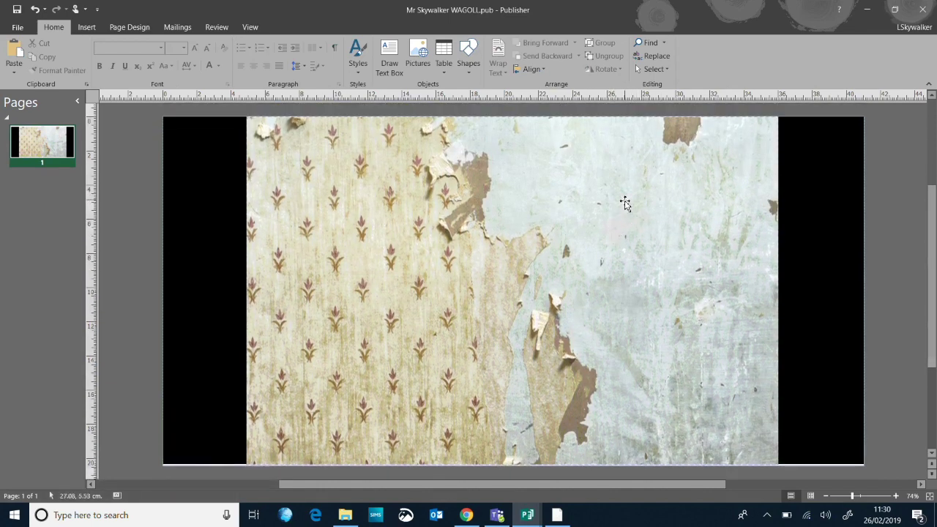
Send the wallpaper picture backward and then to the very back, behind the spine outline, and deselect it.
{"action": "left_click", "coordinate": [334, 151]}
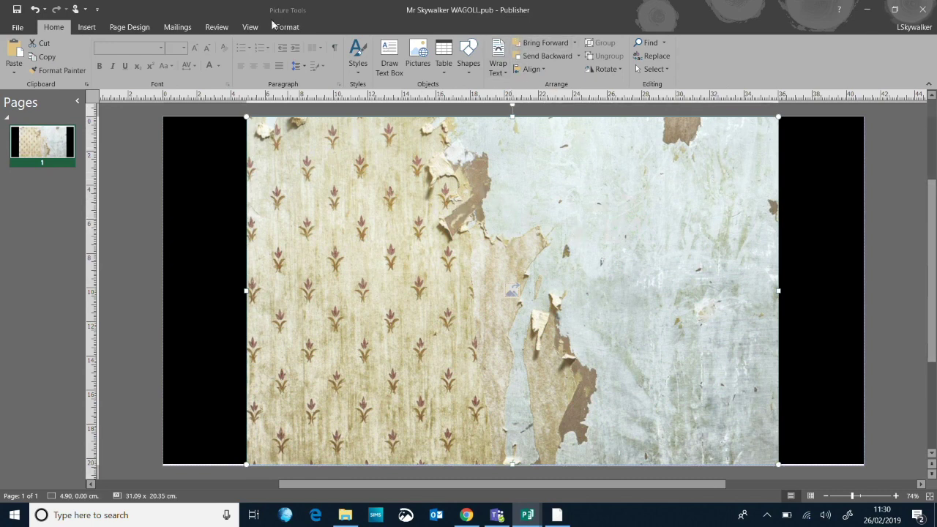
{"action": "left_click", "coordinate": [546, 56]}
{"action": "left_click", "coordinate": [546, 58]}
{"action": "left_click", "coordinate": [545, 57]}
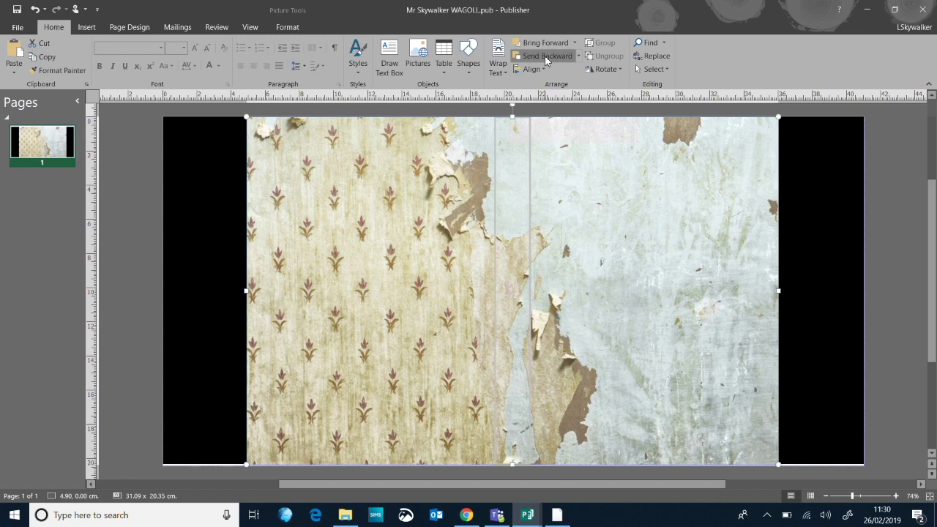
{"action": "left_click", "coordinate": [580, 58]}
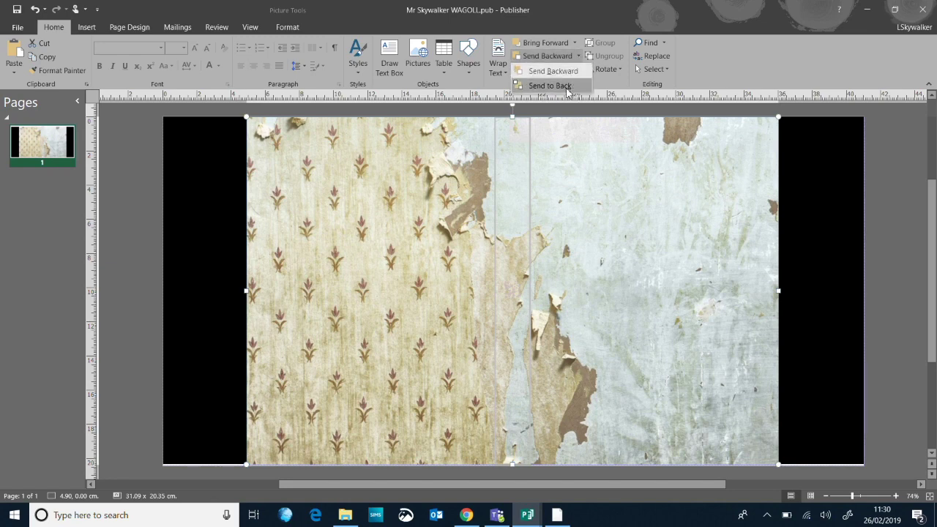
{"action": "left_click", "coordinate": [570, 86]}
{"action": "left_click", "coordinate": [576, 59]}
{"action": "left_click", "coordinate": [579, 58]}
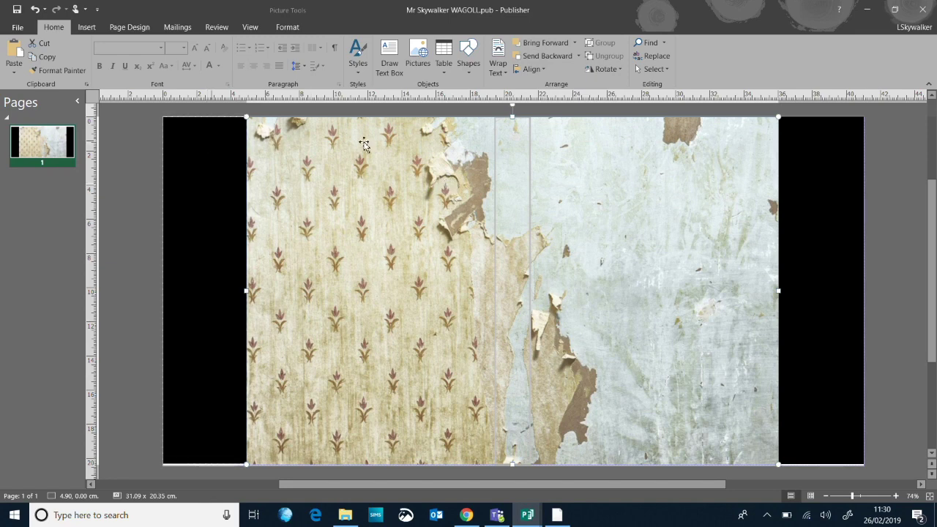
{"action": "left_click", "coordinate": [878, 147]}
{"action": "scroll", "coordinate": [875, 150], "scroll_direction": "down", "scroll_amount": 1}
{"action": "scroll", "coordinate": [873, 155], "scroll_direction": "up", "scroll_amount": 1}
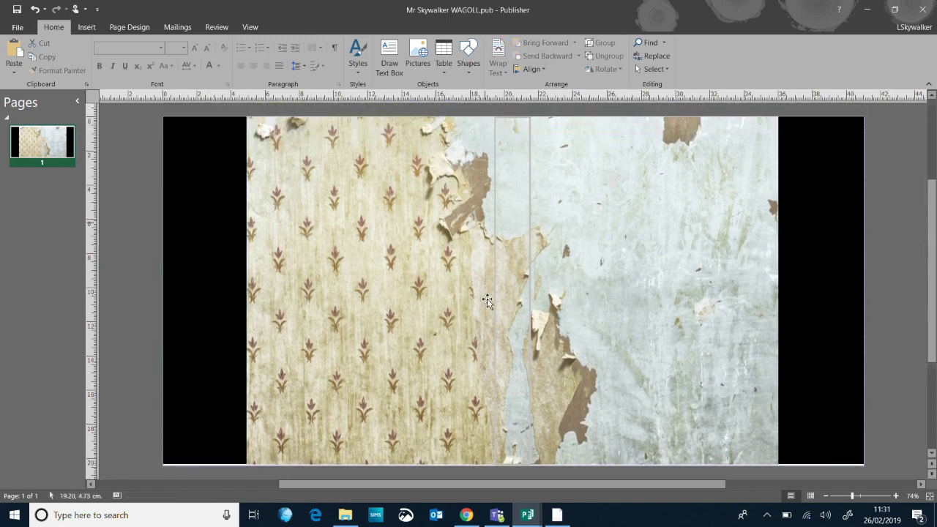
{"action": "left_click", "coordinate": [567, 139]}
{"action": "left_click_drag", "start_coordinate": [569, 138], "coordinate": [633, 139]}
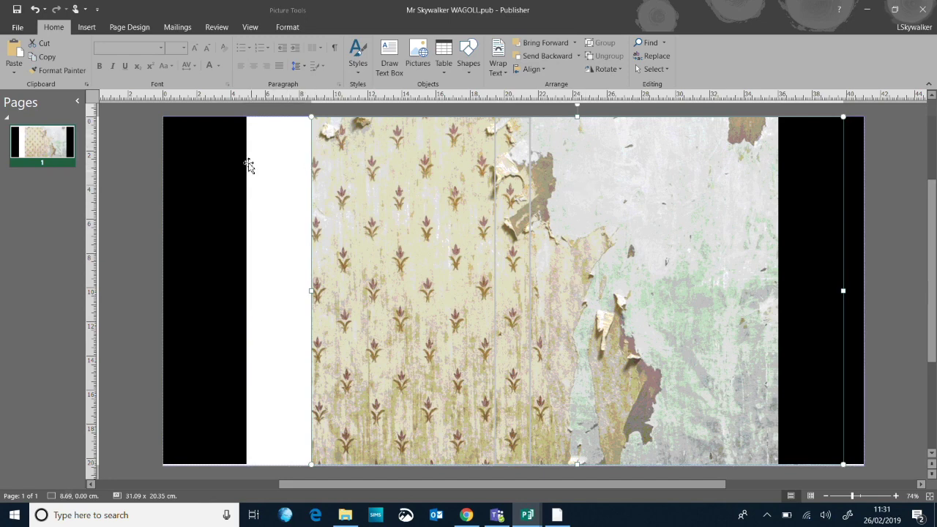
{"action": "left_click", "coordinate": [35, 10]}
{"action": "left_click", "coordinate": [218, 119]}
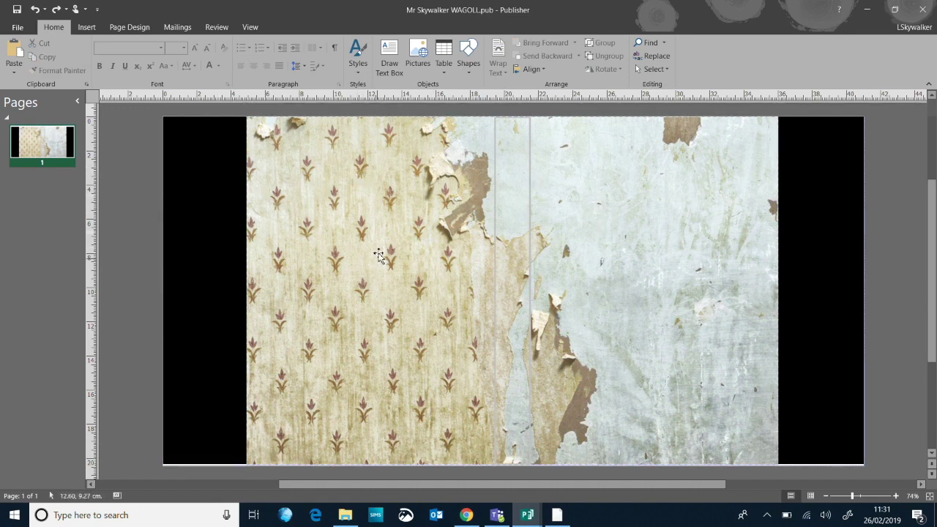
Switch to Book Cover MASTER.pub and examine the ISBN line and FSC logo on the finished back cover.
{"action": "mouse_move", "coordinate": [527, 514]}
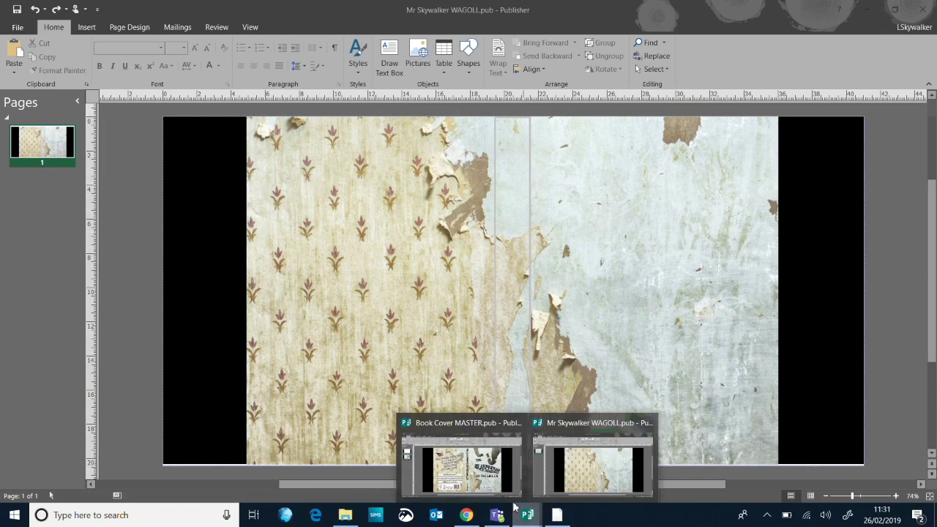
{"action": "left_click", "coordinate": [488, 467]}
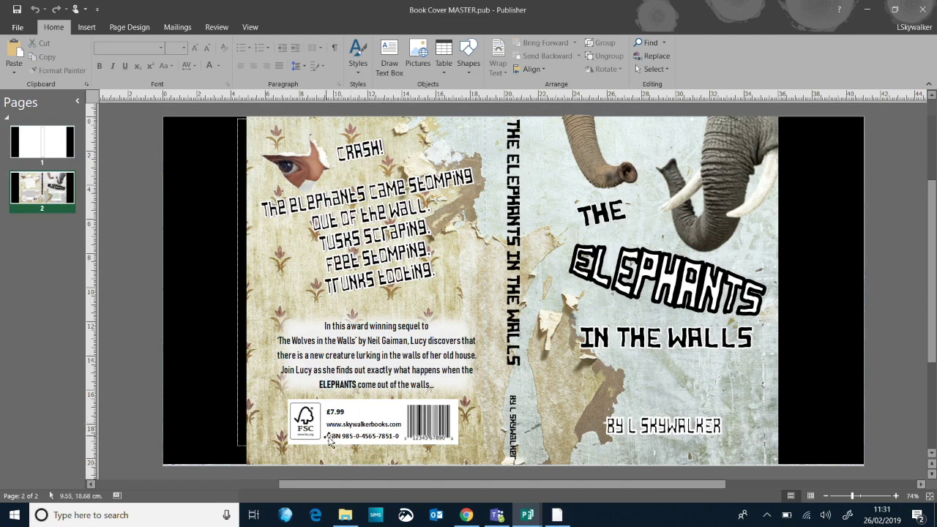
{"action": "left_click_drag", "start_coordinate": [328, 437], "coordinate": [360, 435]}
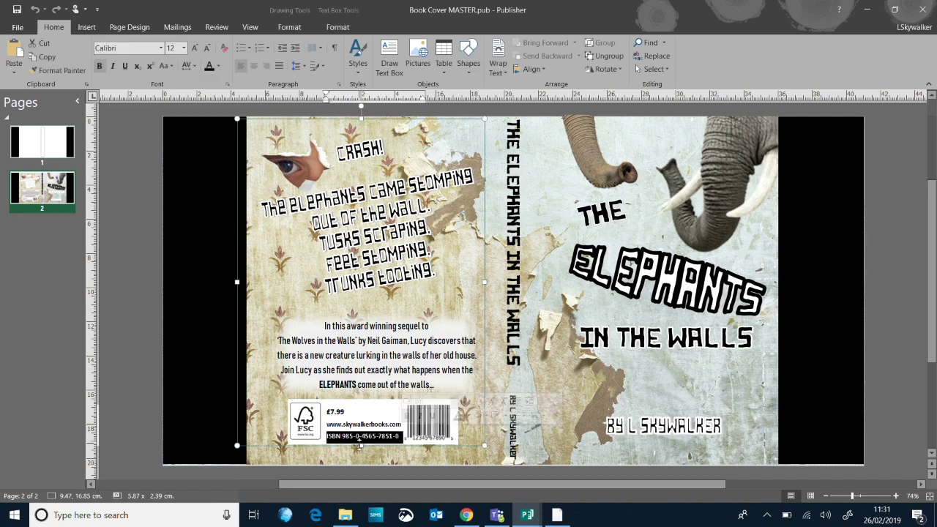
{"action": "left_click", "coordinate": [359, 437]}
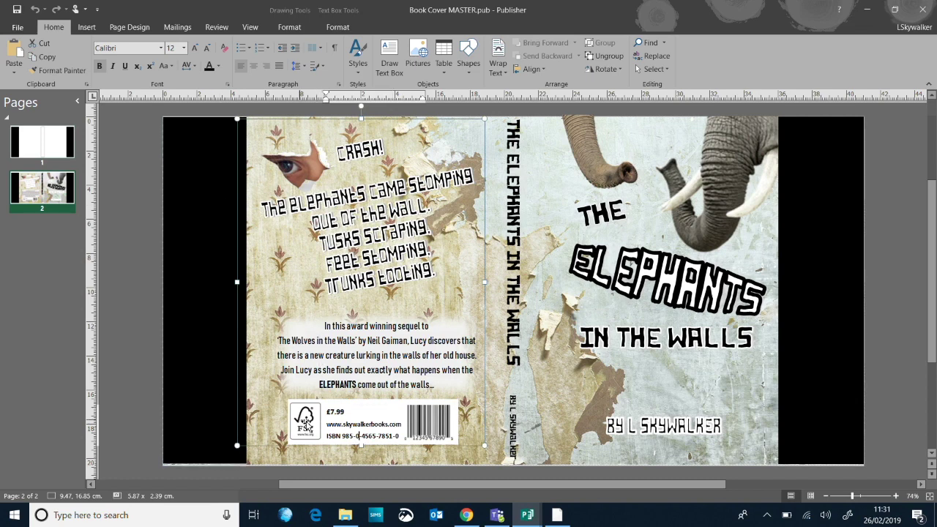
{"action": "left_click", "coordinate": [306, 429]}
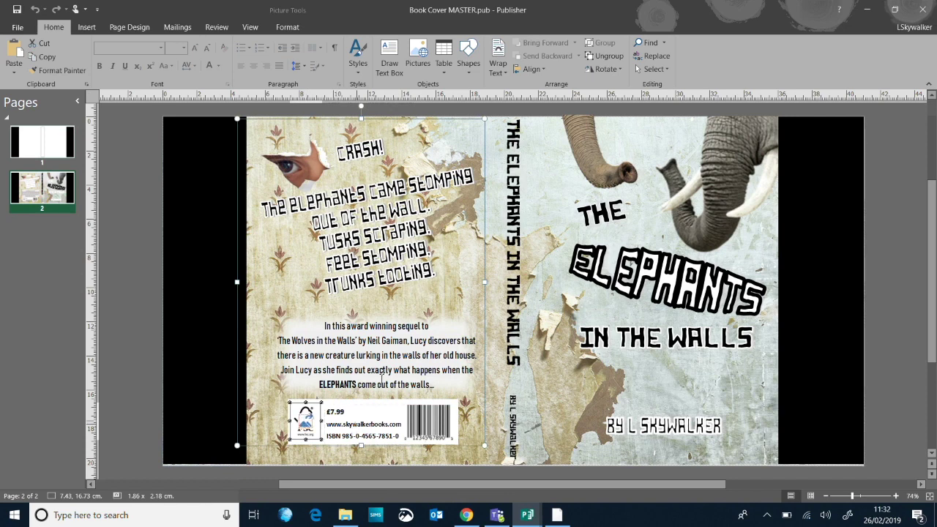
{"action": "left_click", "coordinate": [135, 304]}
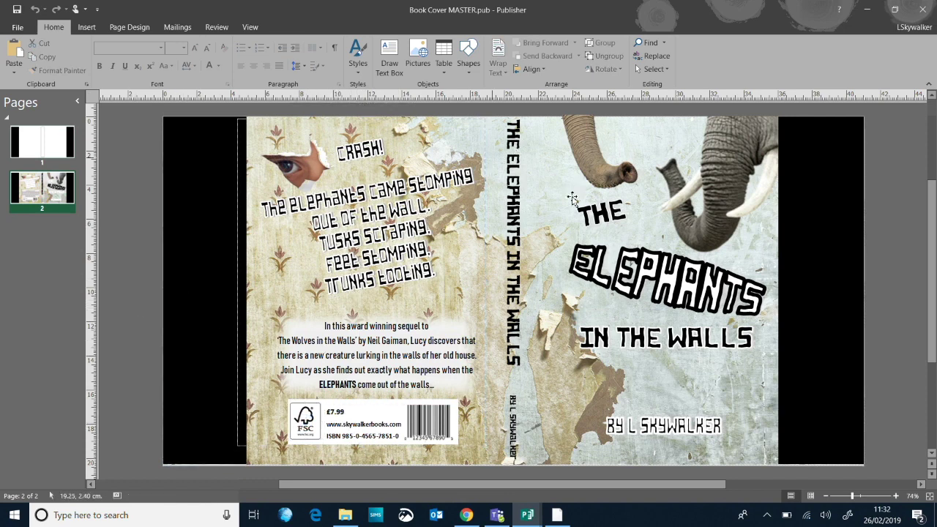
Switch to Chrome, return to Google's home page, and view the "wolf in the walls book cover" image results.
{"action": "left_click", "coordinate": [466, 515]}
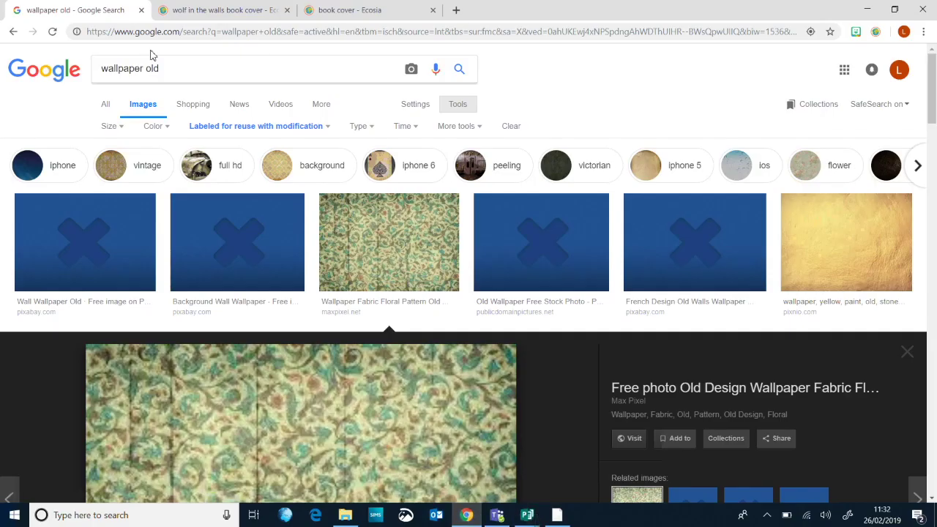
{"action": "left_click", "coordinate": [55, 71]}
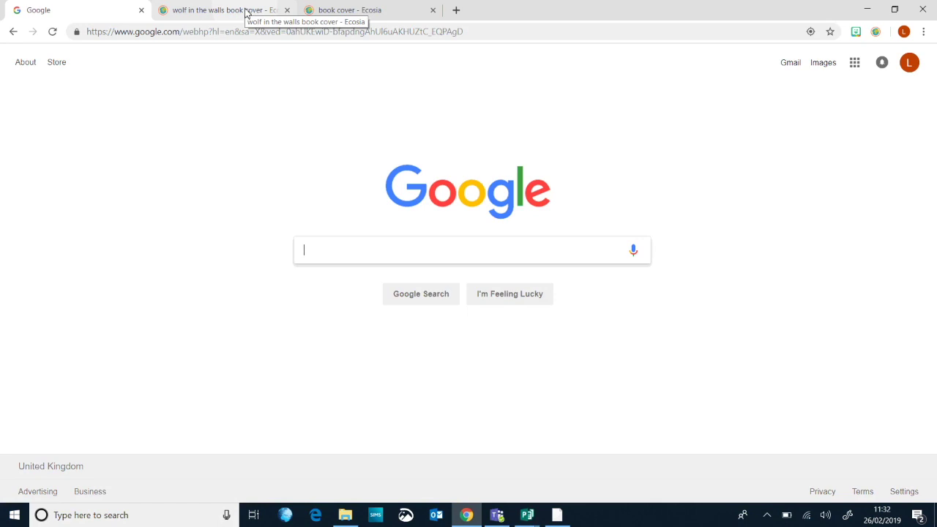
{"action": "left_click", "coordinate": [245, 11]}
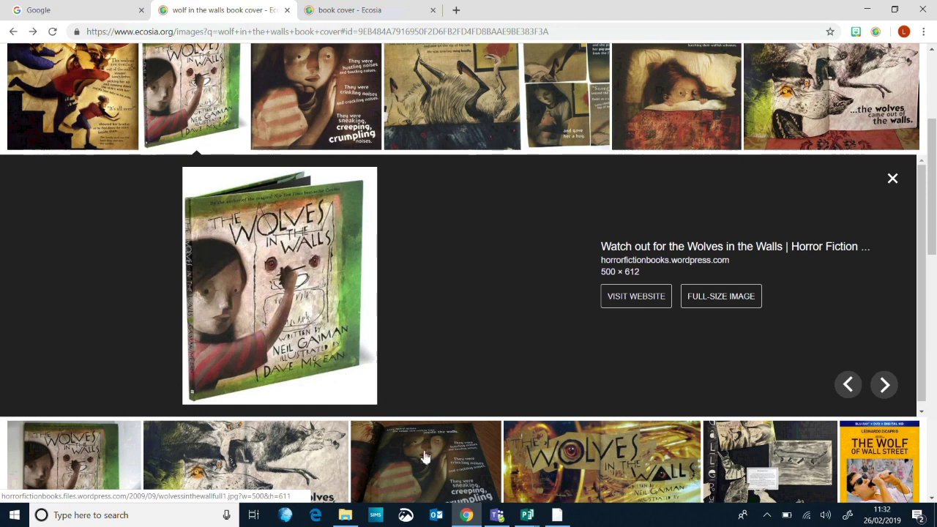
{"action": "left_click", "coordinate": [467, 515]}
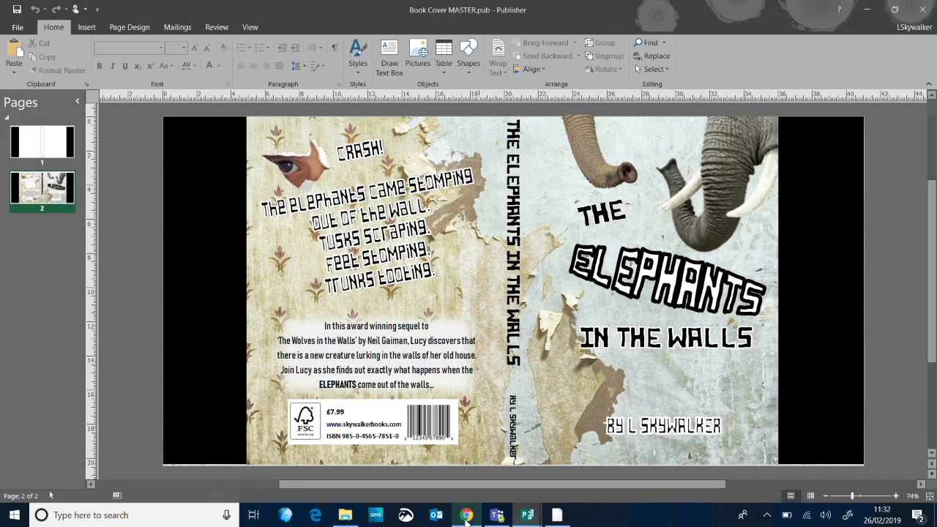
{"action": "left_click", "coordinate": [467, 515]}
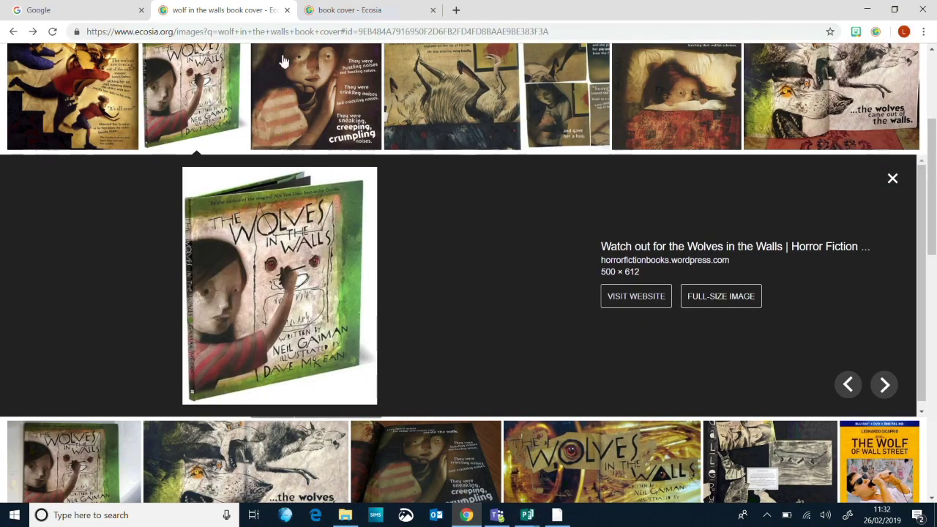
Examine example covers in the Ecosia "book cover" image results, previewing Enchantment, the Book Title layout, Justice Bertha Wilson and The Count of Monte Cristo.
{"action": "left_click", "coordinate": [357, 5]}
{"action": "scroll", "coordinate": [253, 204], "scroll_direction": "up", "scroll_amount": 2}
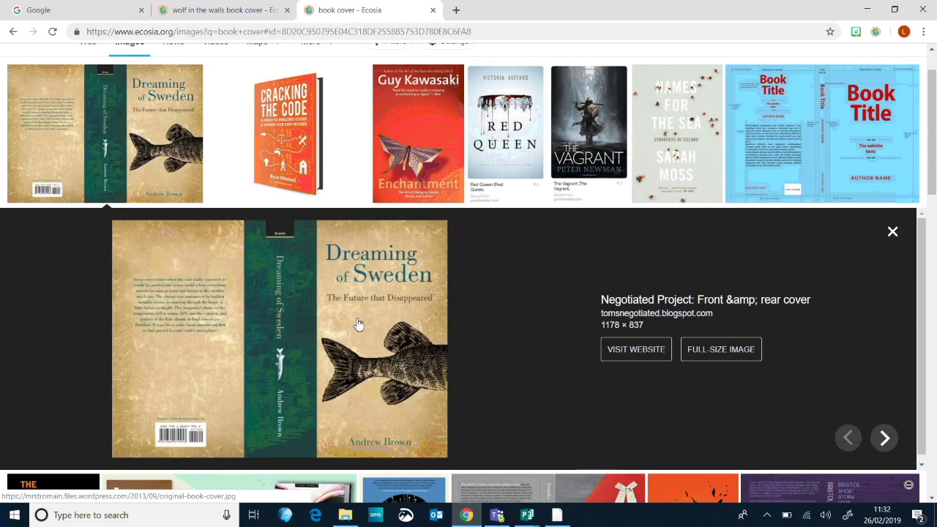
{"action": "left_click", "coordinate": [416, 167]}
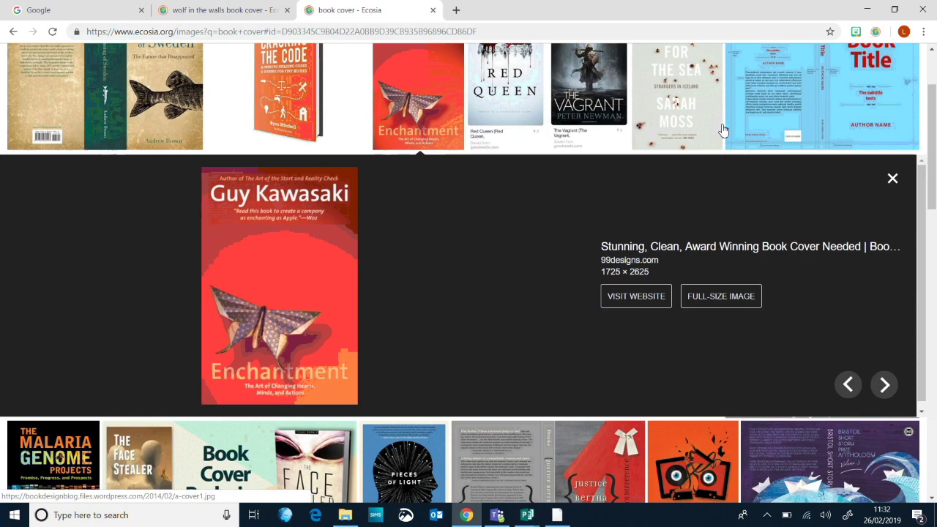
{"action": "left_click", "coordinate": [846, 108]}
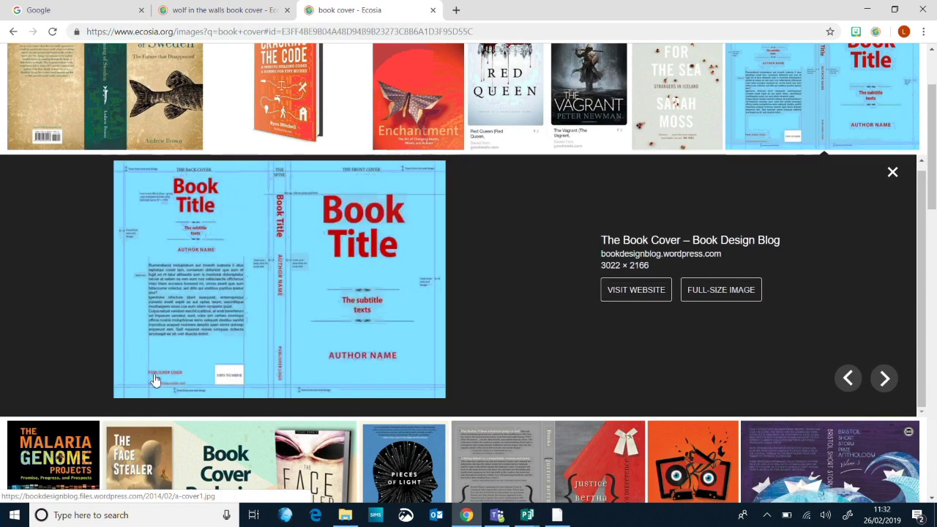
{"action": "scroll", "coordinate": [558, 192], "scroll_direction": "down", "scroll_amount": 1}
{"action": "scroll", "coordinate": [557, 192], "scroll_direction": "up", "scroll_amount": 1}
{"action": "scroll", "coordinate": [564, 279], "scroll_direction": "down", "scroll_amount": 2}
{"action": "left_click", "coordinate": [572, 357]}
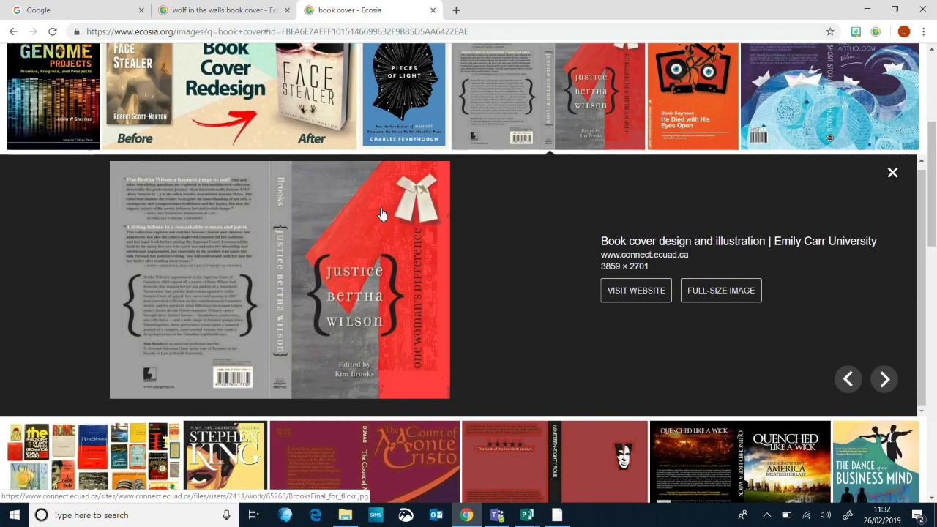
{"action": "scroll", "coordinate": [322, 275], "scroll_direction": "down", "scroll_amount": 1}
{"action": "left_click", "coordinate": [359, 395]}
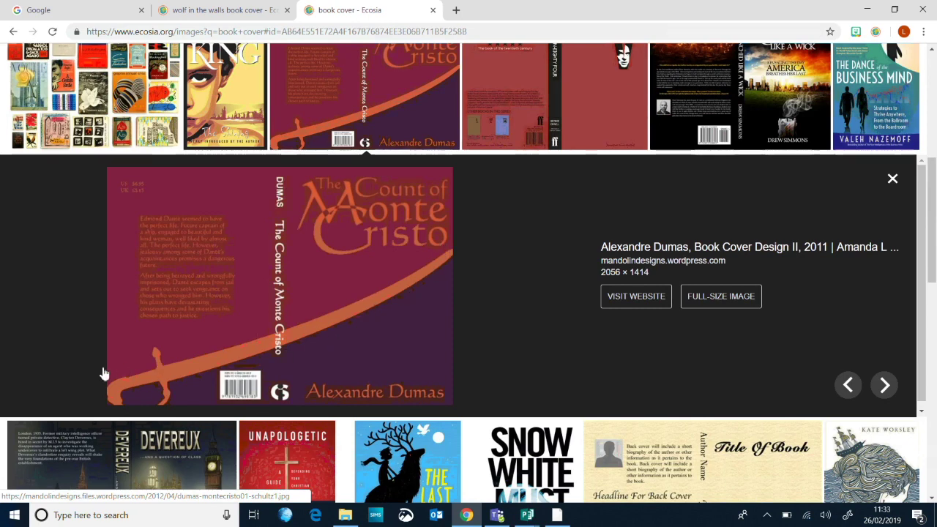
Switch back to Publisher and compare the WAGOLL cover with the finished Book Cover MASTER, ending in the WAGOLL publication.
{"action": "mouse_move", "coordinate": [527, 515]}
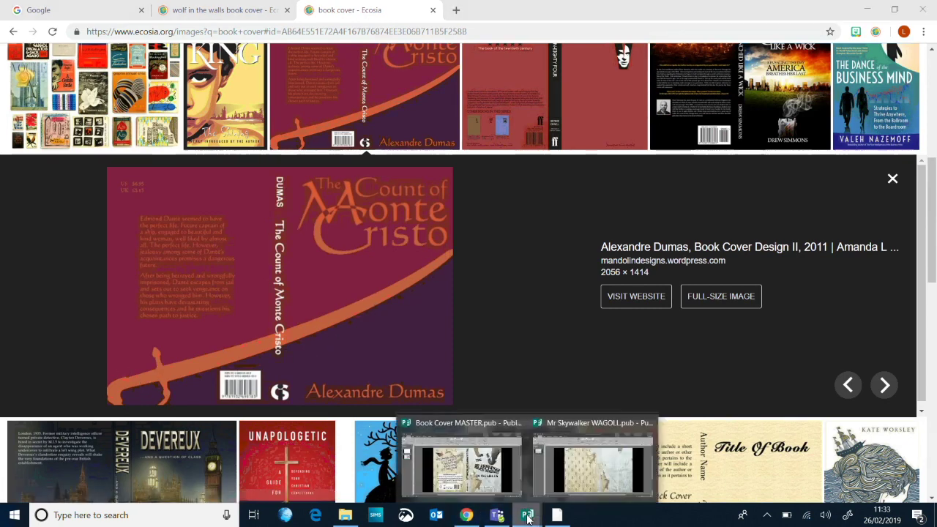
{"action": "left_click", "coordinate": [568, 469]}
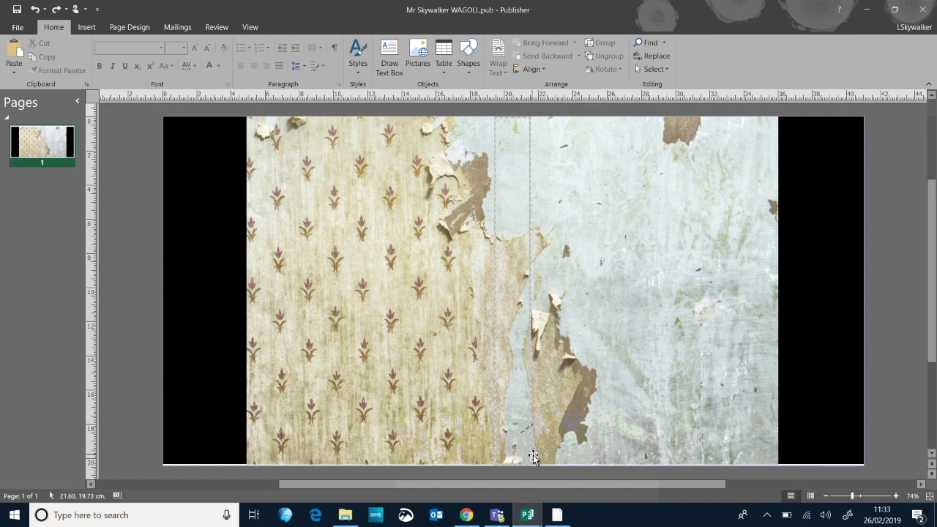
{"action": "mouse_move", "coordinate": [527, 517]}
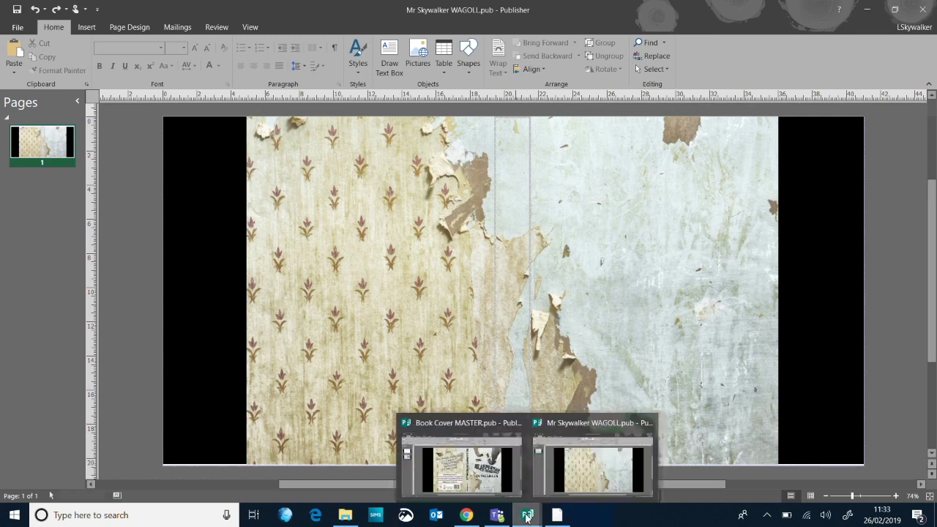
{"action": "left_click", "coordinate": [490, 485]}
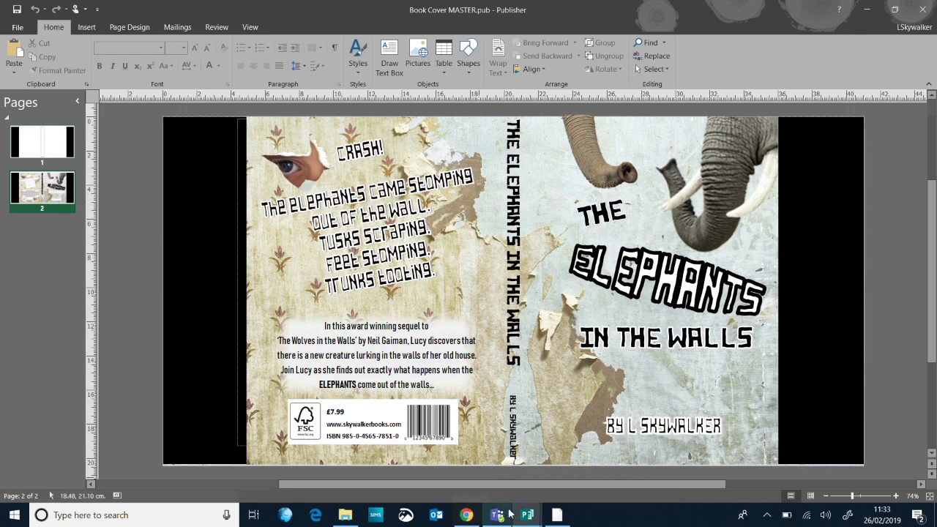
{"action": "mouse_move", "coordinate": [533, 521]}
{"action": "left_click", "coordinate": [578, 461]}
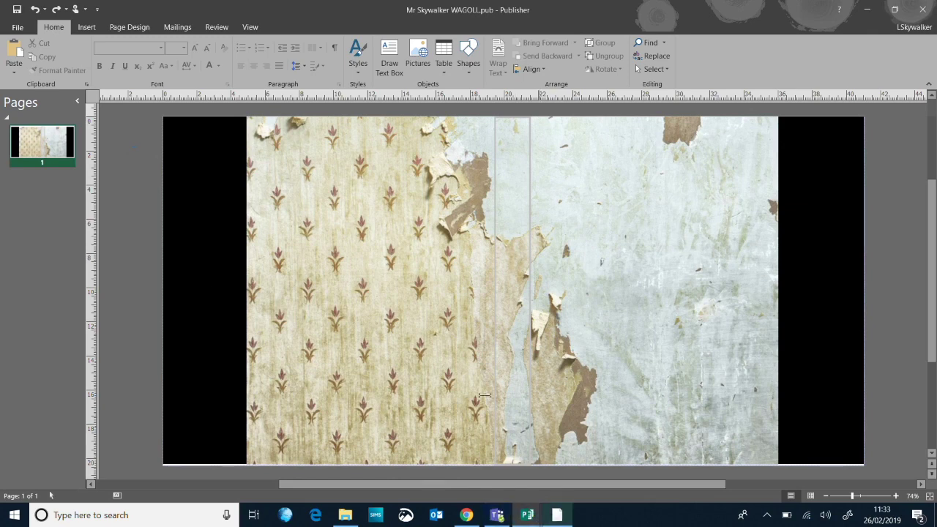
Insert the elephant picture 3893_1 from the MASTER IMAGES folder onto the cover.
{"action": "left_click", "coordinate": [82, 28]}
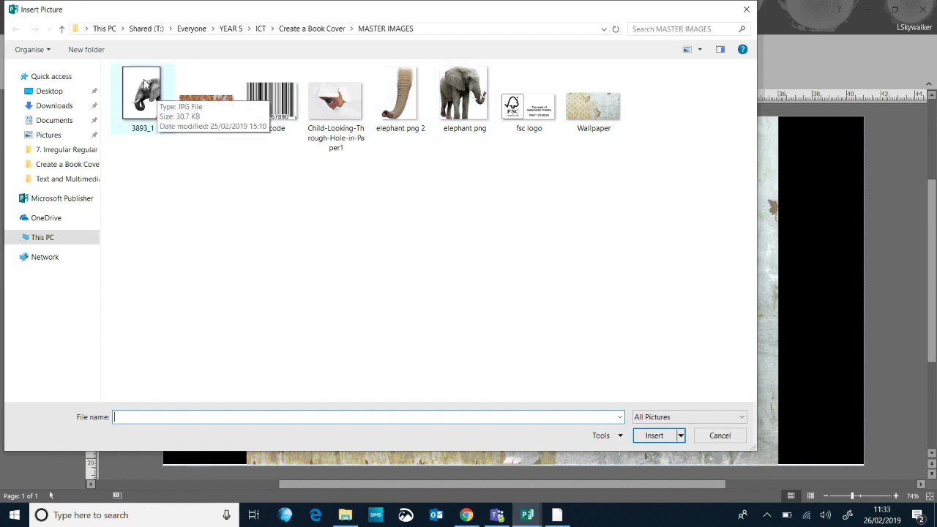
{"action": "left_click", "coordinate": [146, 106]}
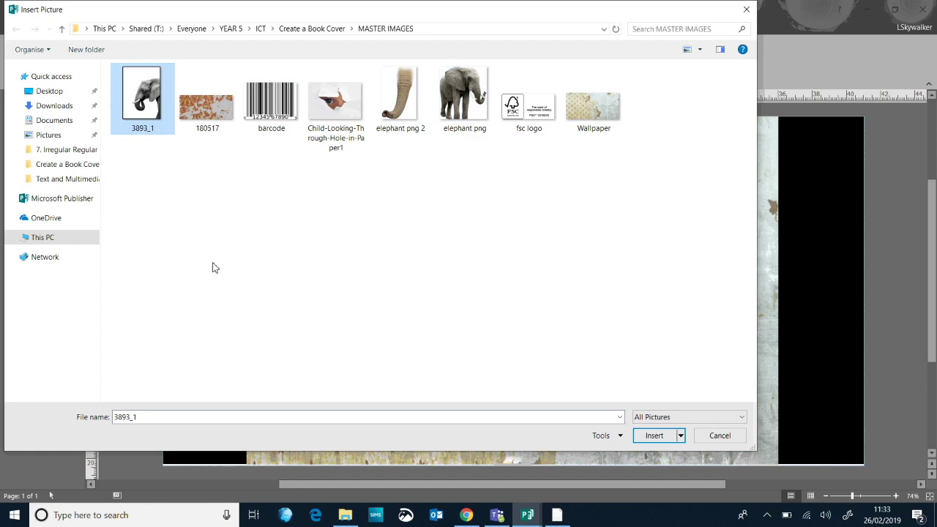
{"action": "left_click", "coordinate": [667, 437]}
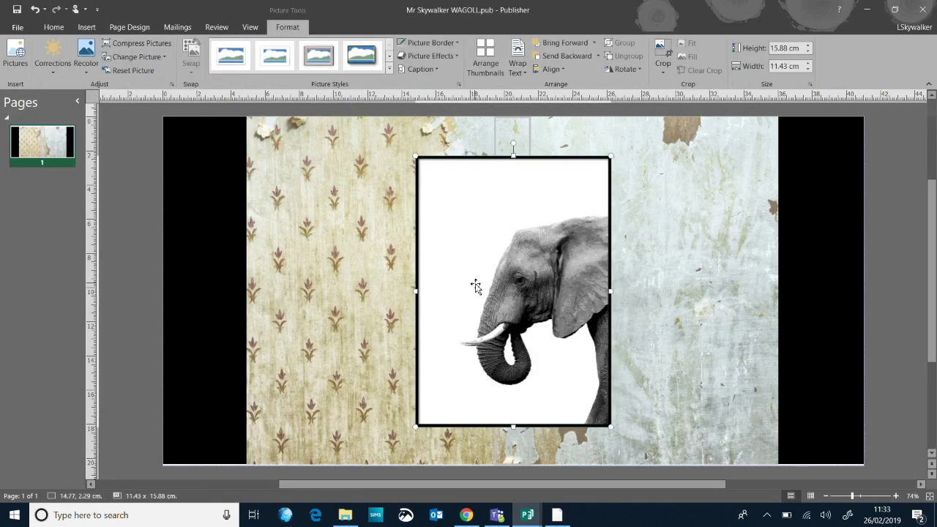
Move the elephant picture onto the front cover, clear of the page edges.
{"action": "left_click_drag", "start_coordinate": [505, 353], "coordinate": [560, 316]}
{"action": "left_click_drag", "start_coordinate": [528, 284], "coordinate": [619, 317]}
{"action": "left_click_drag", "start_coordinate": [651, 362], "coordinate": [668, 325]}
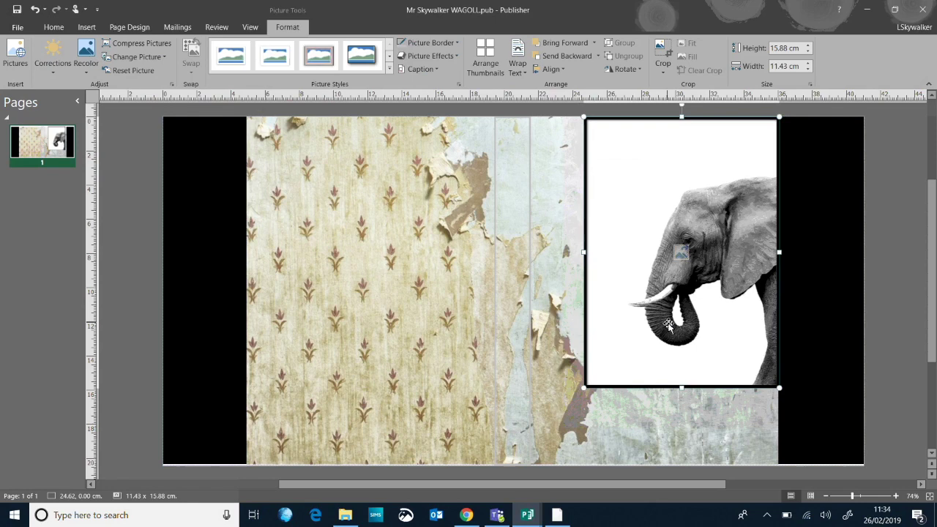
{"action": "scroll", "coordinate": [668, 325], "scroll_direction": "up", "scroll_amount": 1}
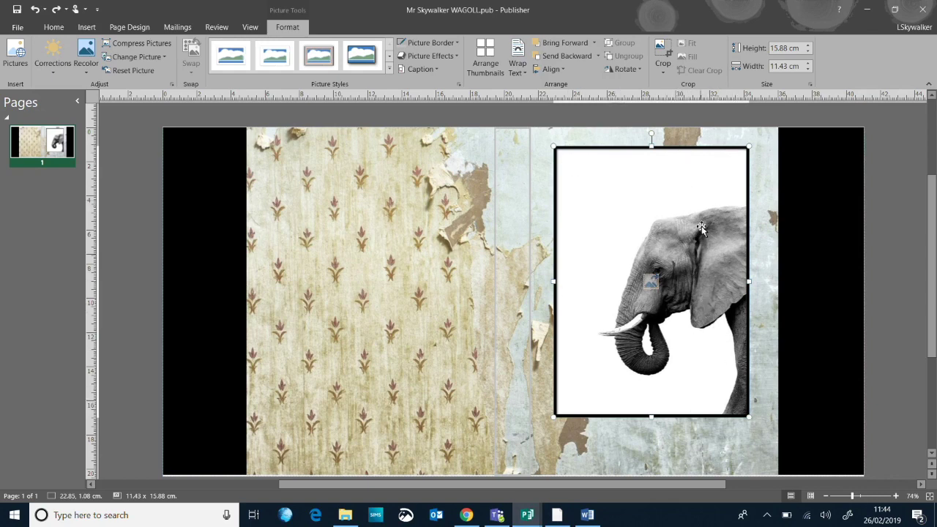
Crop the black border off all sides of the elephant picture, leaving it about 10.46 × 15.08 cm.
{"action": "left_click", "coordinate": [661, 48]}
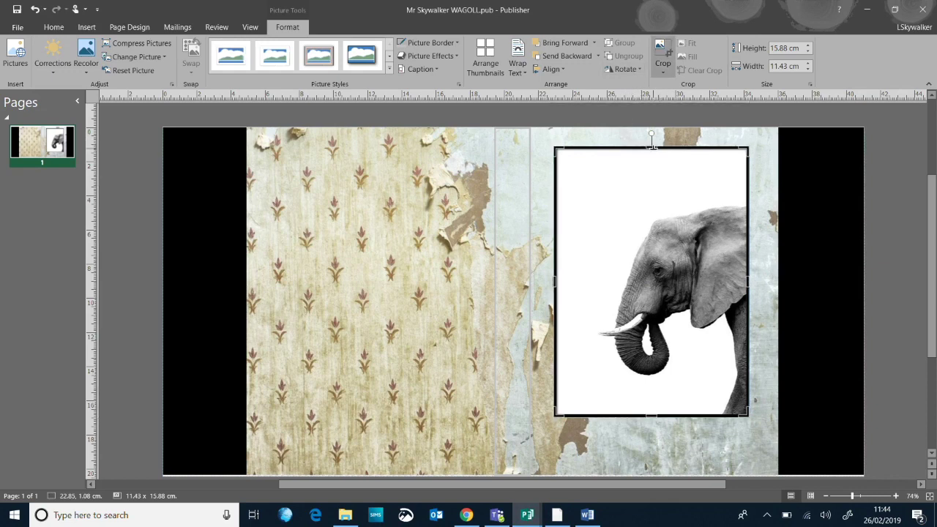
{"action": "left_click", "coordinate": [660, 57]}
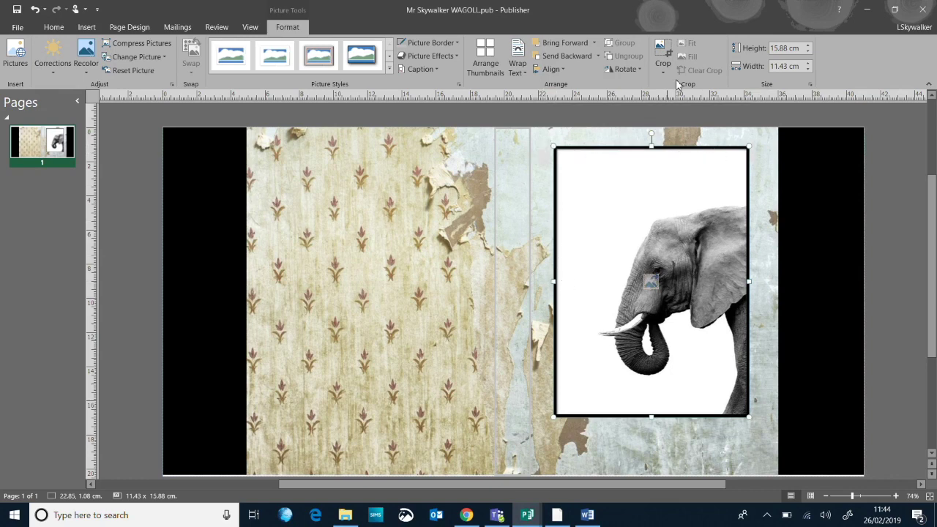
{"action": "left_click", "coordinate": [661, 53]}
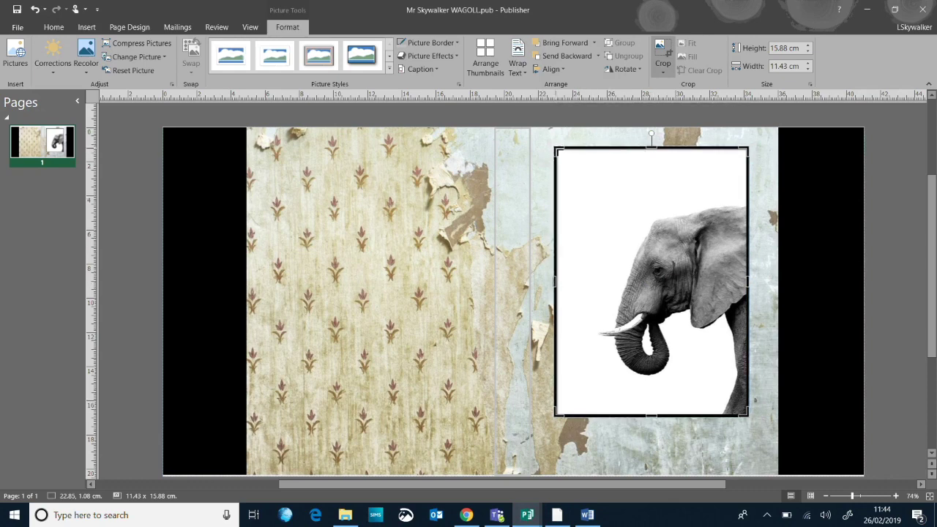
{"action": "left_click_drag", "start_coordinate": [557, 149], "coordinate": [564, 156]}
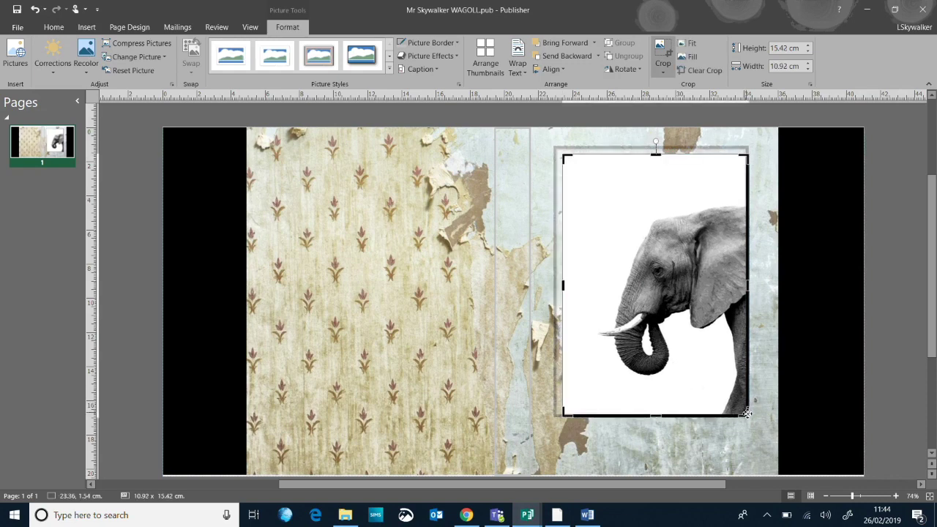
{"action": "mouse_move", "coordinate": [745, 411]}
{"action": "left_mouse_down"}
{"action": "mouse_move", "coordinate": [622, 226]}
{"action": "mouse_move", "coordinate": [746, 414]}
{"action": "mouse_move", "coordinate": [740, 407]}
{"action": "left_mouse_up"}
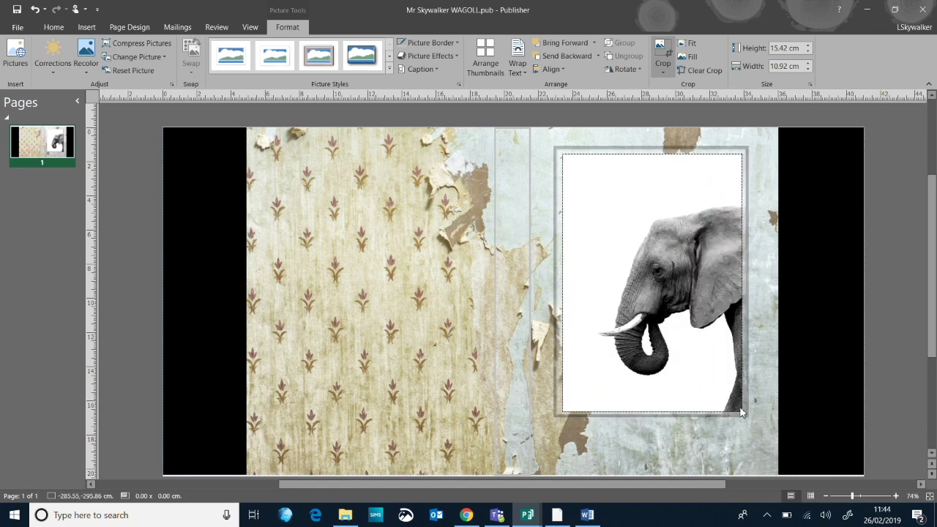
{"action": "left_click", "coordinate": [669, 49]}
{"action": "left_click", "coordinate": [898, 240]}
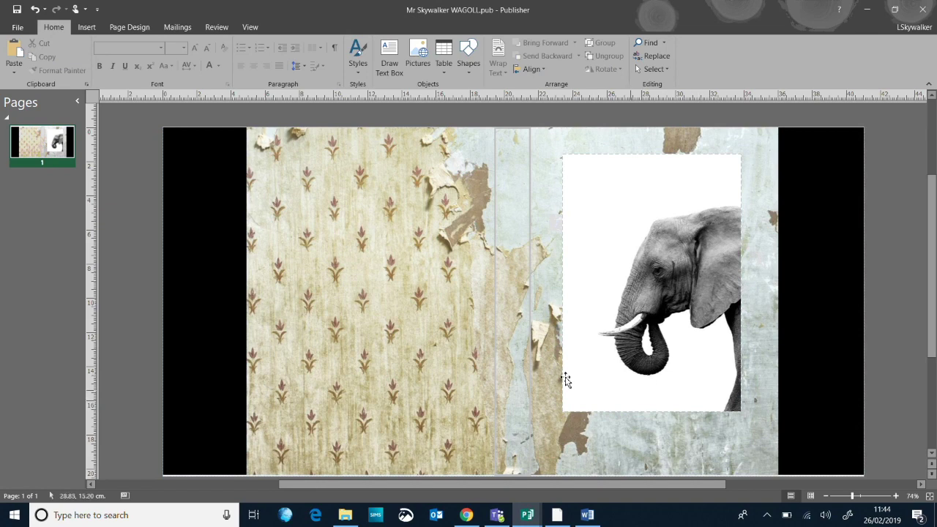
Make the elephant picture's white background transparent with Set Transparent Color.
{"action": "left_click", "coordinate": [645, 212]}
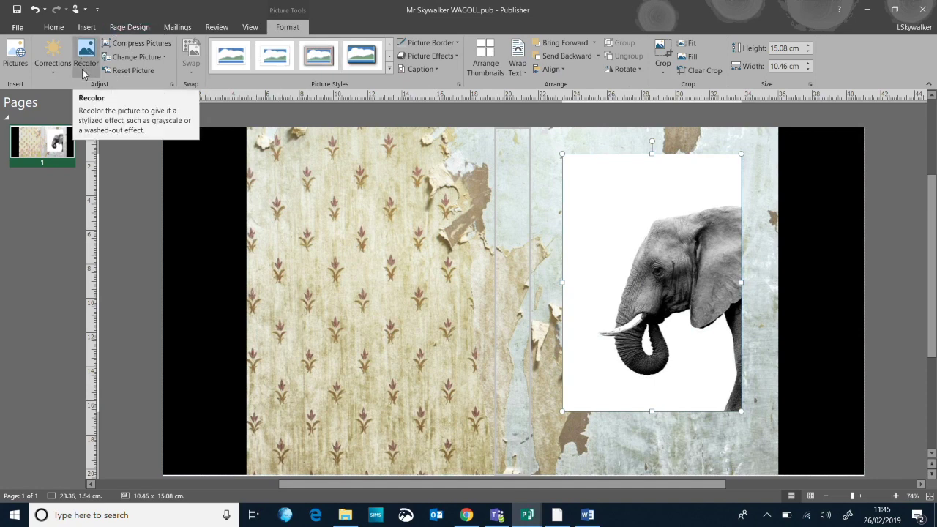
{"action": "left_click", "coordinate": [88, 73]}
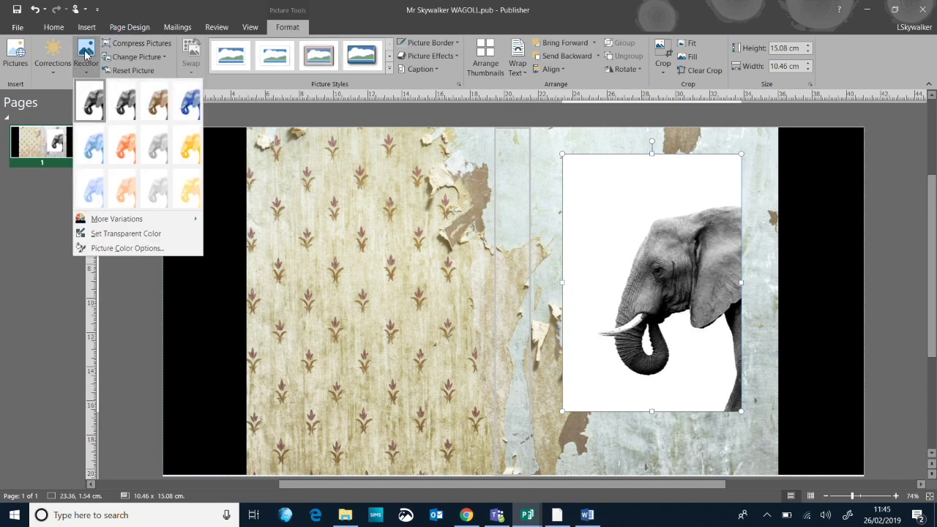
{"action": "left_click", "coordinate": [112, 236]}
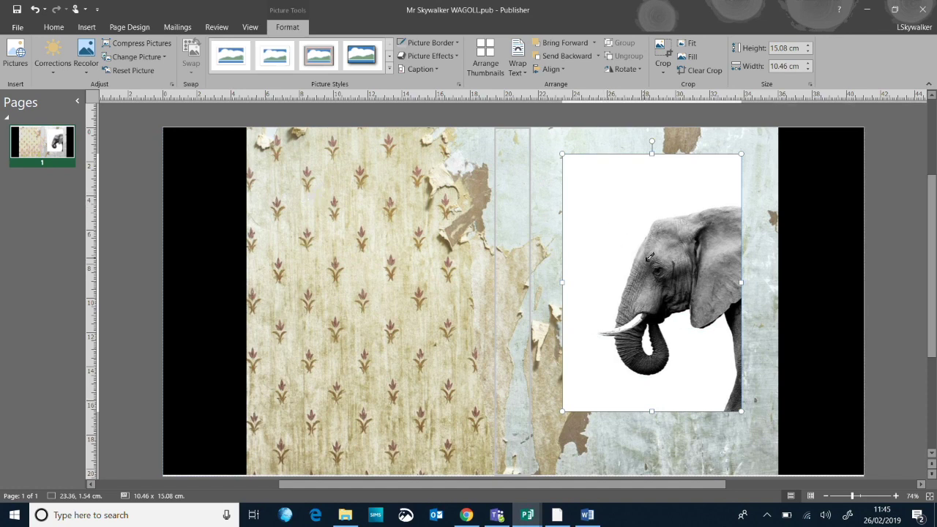
{"action": "left_click", "coordinate": [599, 198]}
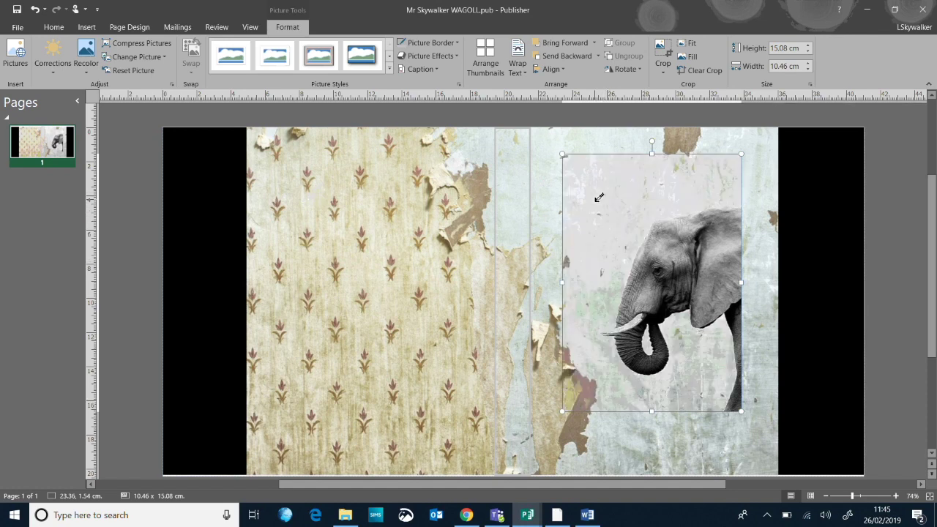
{"action": "left_click", "coordinate": [599, 198]}
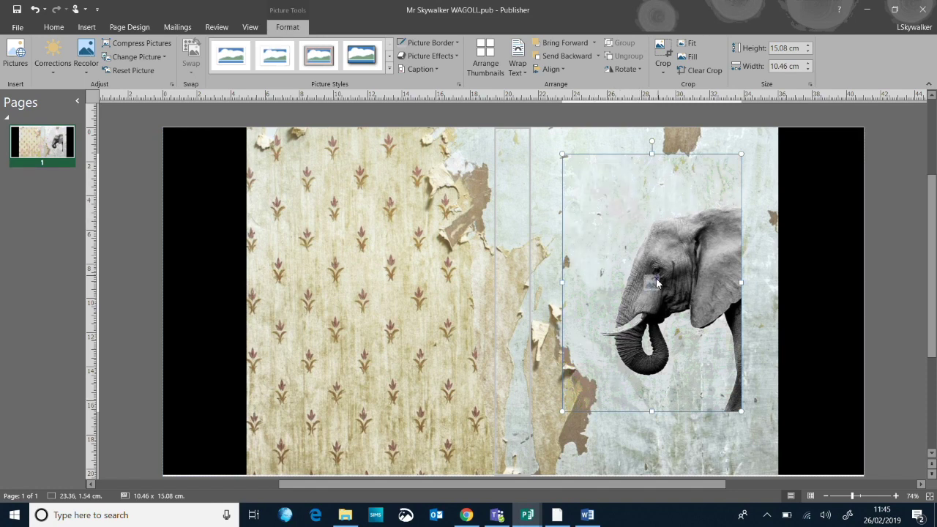
{"action": "left_click", "coordinate": [877, 212]}
Move the elephant up to the front cover's top outer corner, with its cut edge along the black flap.
{"action": "left_click_drag", "start_coordinate": [714, 281], "coordinate": [671, 252]}
{"action": "left_click_drag", "start_coordinate": [721, 273], "coordinate": [703, 241]}
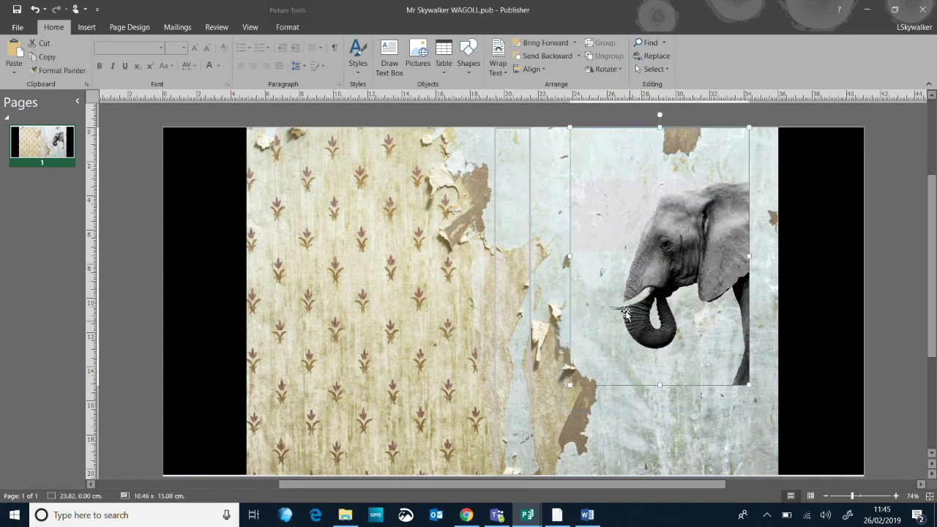
{"action": "scroll", "coordinate": [723, 227], "scroll_direction": "down", "scroll_amount": 1}
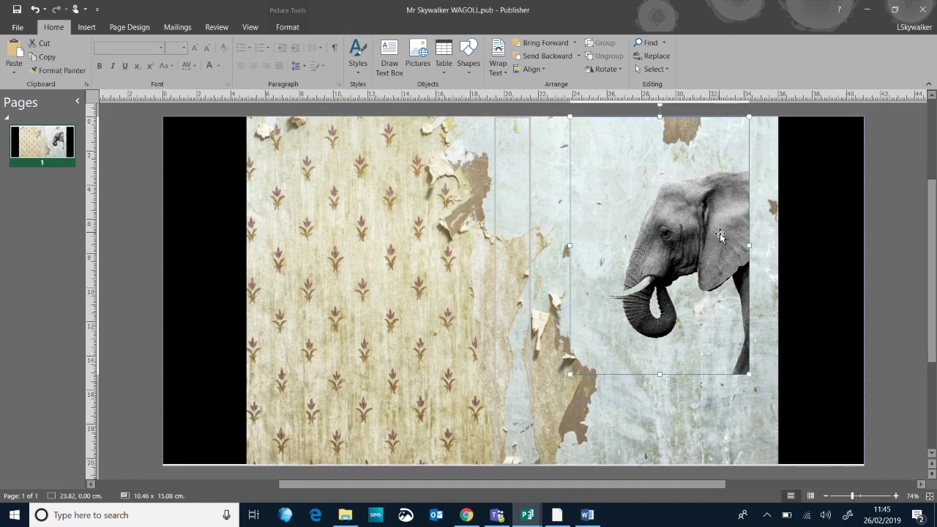
{"action": "left_click_drag", "start_coordinate": [721, 230], "coordinate": [755, 187]}
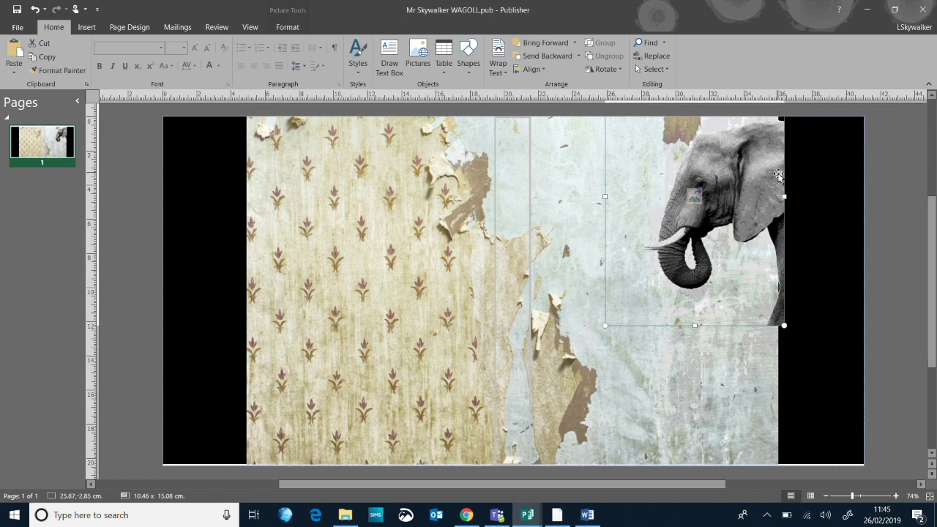
{"action": "mouse_move", "coordinate": [758, 174]}
{"action": "left_mouse_down"}
{"action": "mouse_move", "coordinate": [748, 170]}
{"action": "mouse_move", "coordinate": [759, 172]}
{"action": "left_mouse_up"}
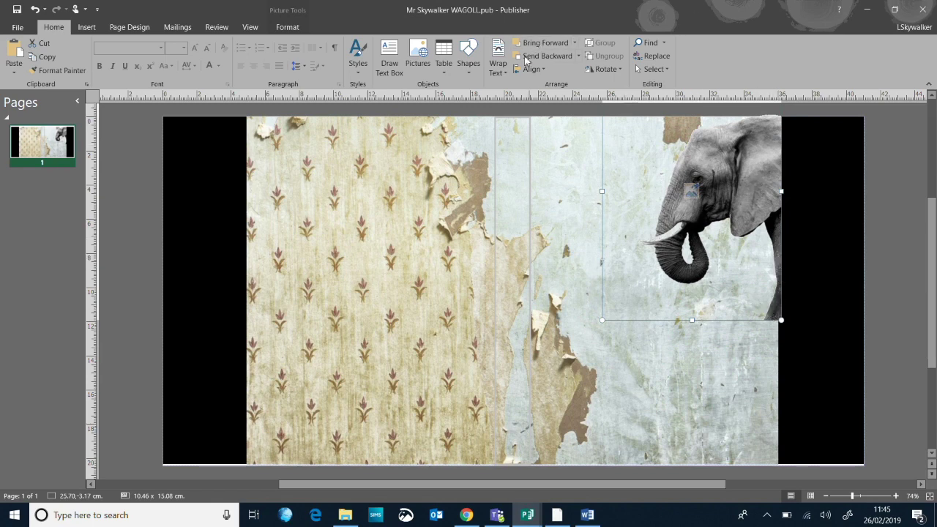
Crop the lower edge of the elephant picture to a height of about 13.25 cm.
{"action": "left_click", "coordinate": [296, 30]}
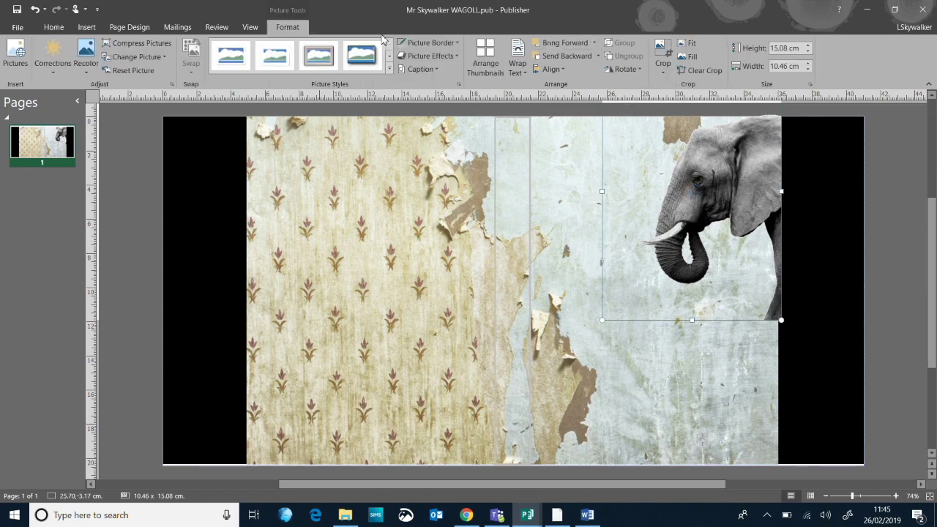
{"action": "left_click", "coordinate": [661, 52]}
{"action": "left_click_drag", "start_coordinate": [692, 318], "coordinate": [699, 290]}
{"action": "left_click", "coordinate": [661, 48]}
Tilt the elephant slightly anticlockwise and place it at the front cover's top outer corner, overlapping the black flap.
{"action": "left_click_drag", "start_coordinate": [705, 127], "coordinate": [714, 229]}
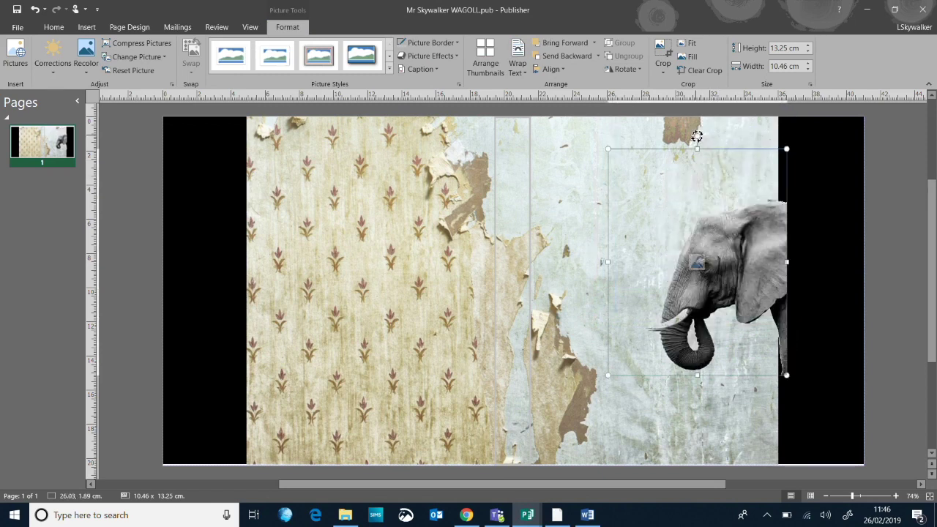
{"action": "left_click_drag", "start_coordinate": [697, 136], "coordinate": [677, 138]}
{"action": "left_click_drag", "start_coordinate": [723, 228], "coordinate": [739, 176]}
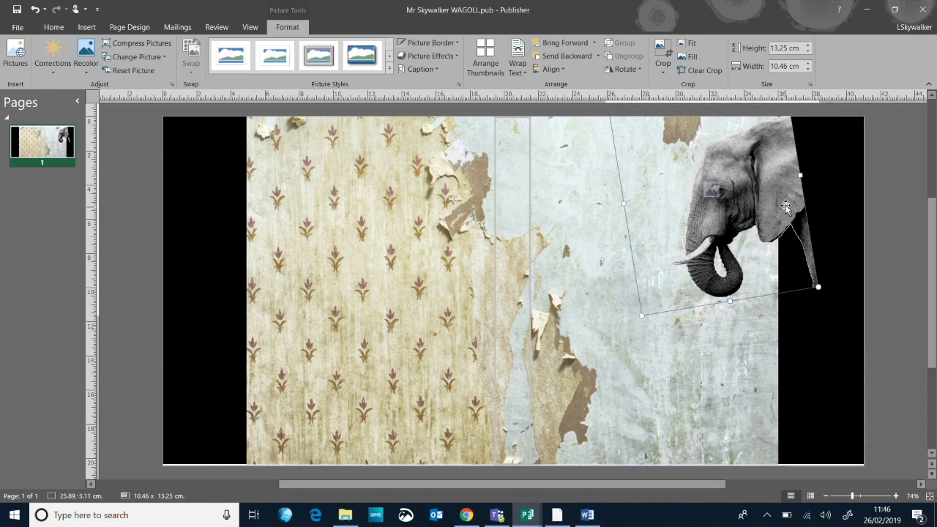
Bring the black flap beside the front cover forward so it covers the elephant's overhanging edge.
{"action": "left_click", "coordinate": [813, 351]}
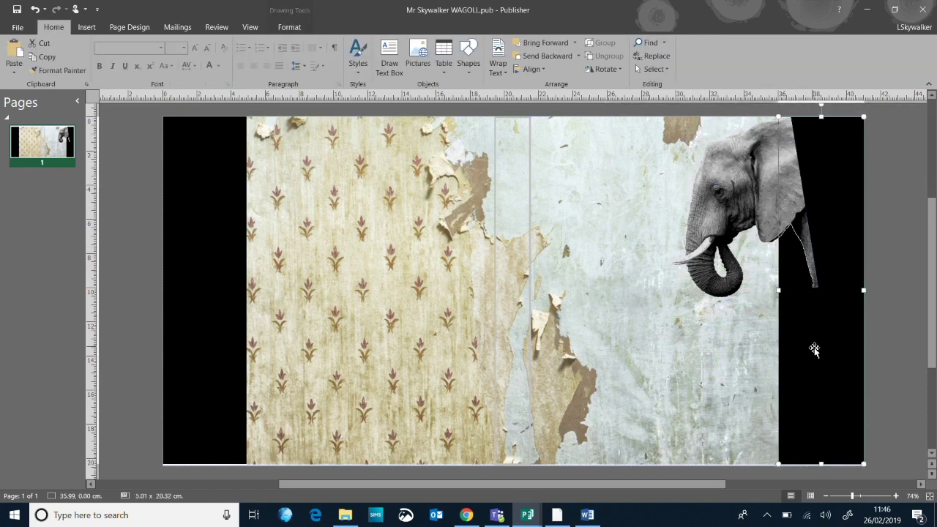
{"action": "left_click", "coordinate": [541, 43]}
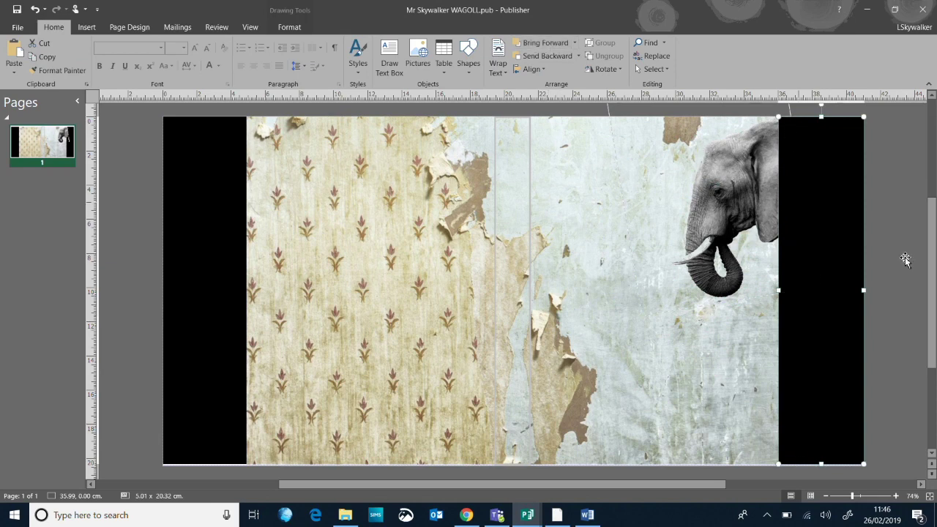
{"action": "left_click", "coordinate": [893, 212]}
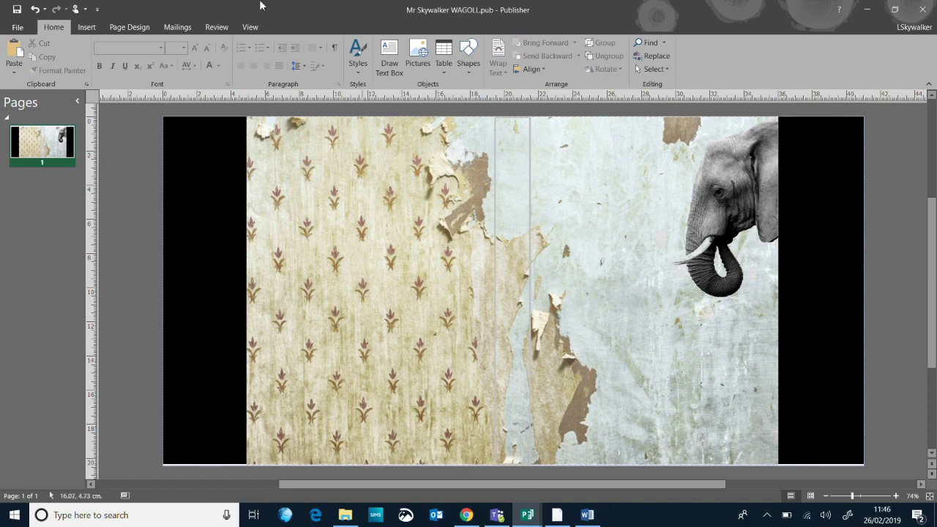
Insert the trunk picture elephant png 2 from the MASTER IMAGES folder.
{"action": "left_click", "coordinate": [86, 27]}
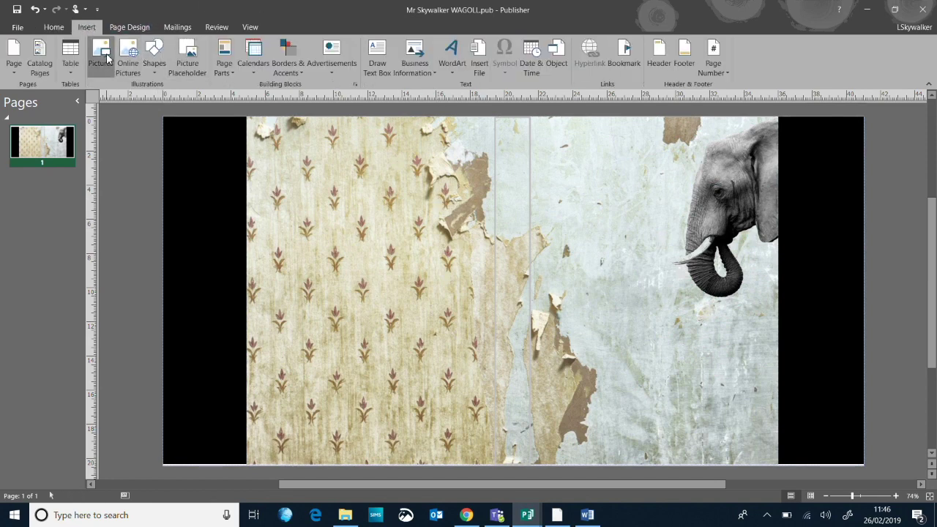
{"action": "left_click", "coordinate": [107, 58]}
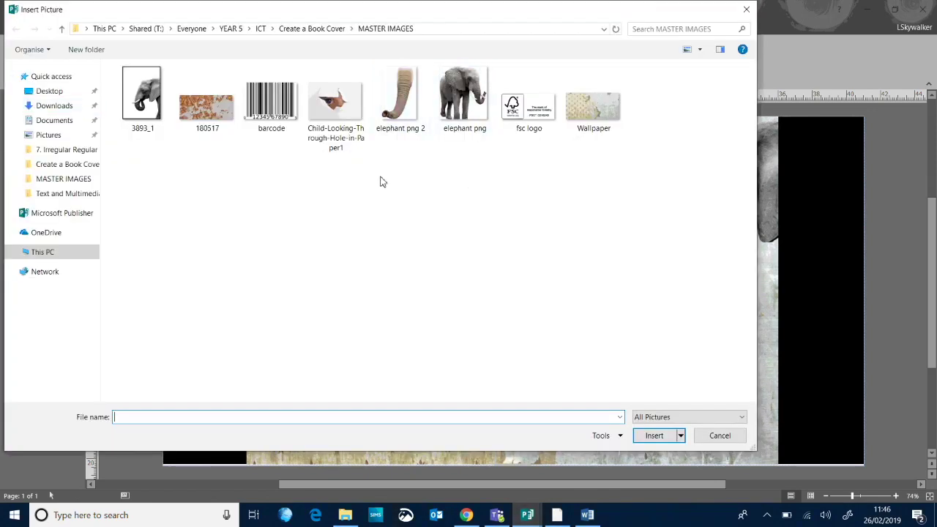
{"action": "left_click", "coordinate": [407, 108]}
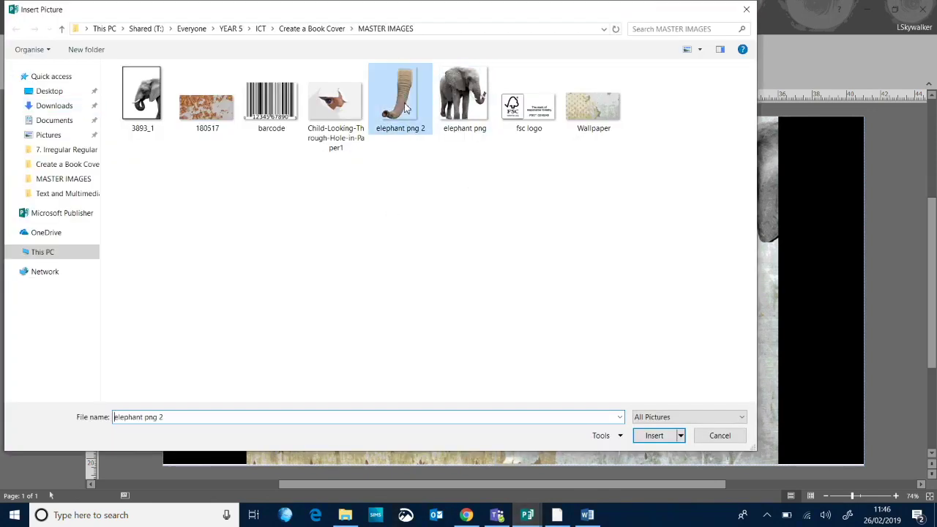
{"action": "left_click", "coordinate": [644, 435]}
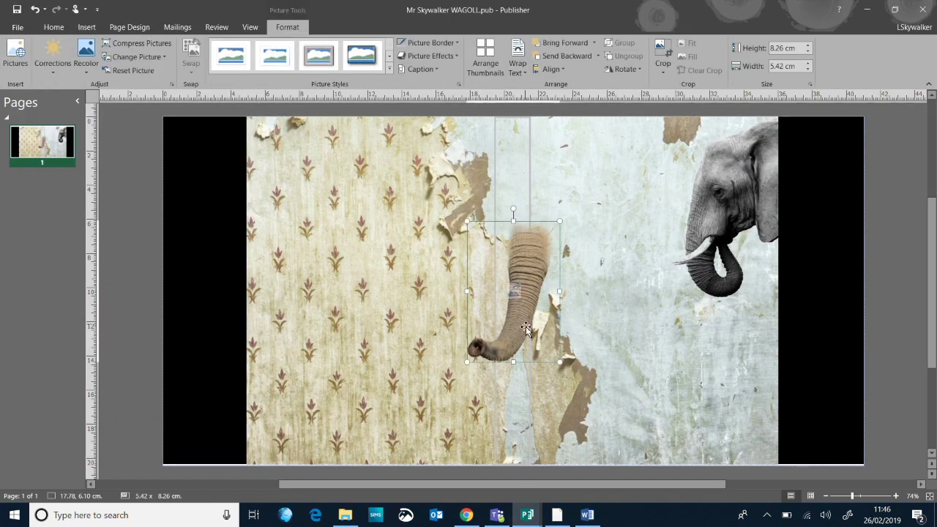
Move the trunk picture onto the front cover beside the elephant and tilt it slightly anticlockwise.
{"action": "left_click_drag", "start_coordinate": [514, 327], "coordinate": [451, 276]}
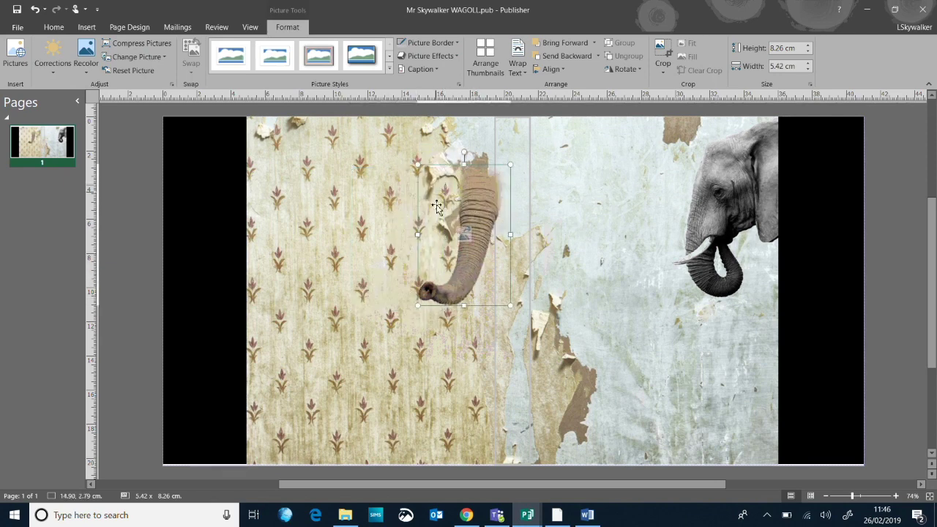
{"action": "left_click_drag", "start_coordinate": [454, 292], "coordinate": [581, 272]}
{"action": "left_click_drag", "start_coordinate": [600, 145], "coordinate": [588, 145]}
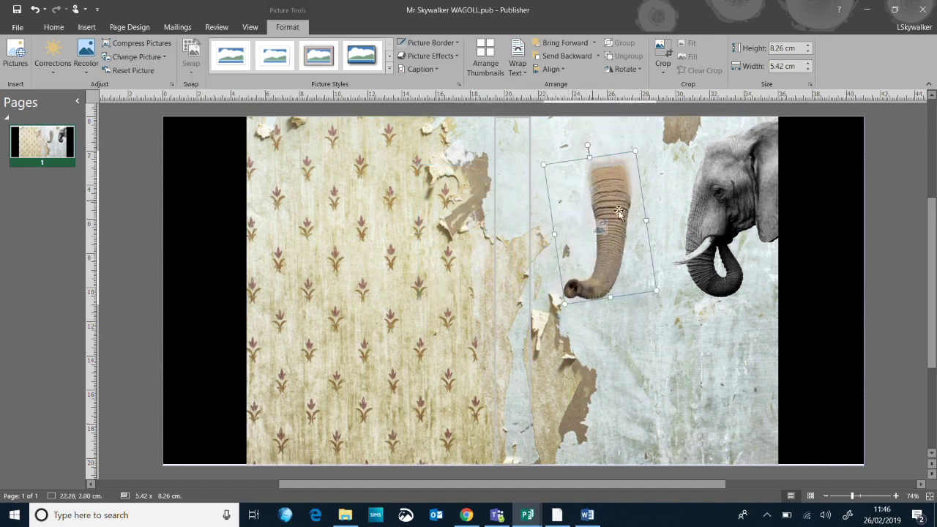
{"action": "left_click_drag", "start_coordinate": [610, 201], "coordinate": [601, 193]}
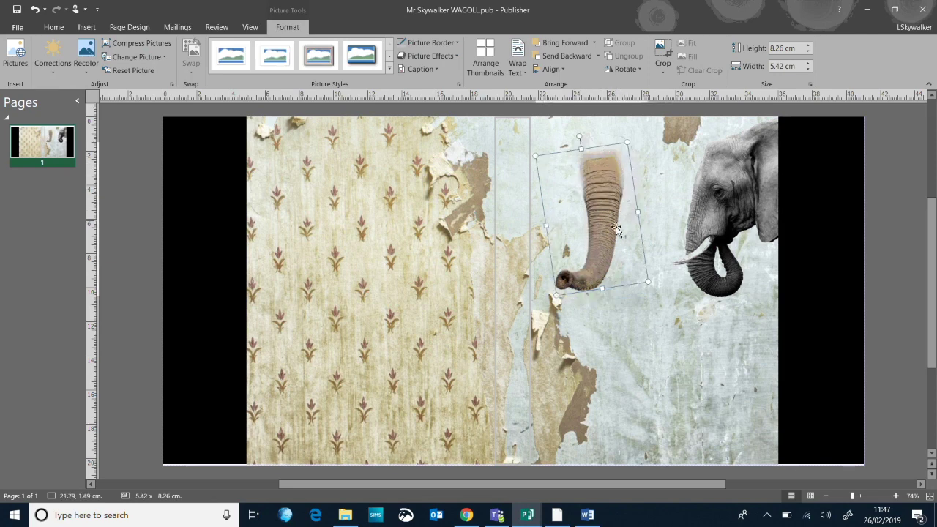
Crop the blurred upper end off the trunk to a height of about 5.36 cm, and rotate the picture back upright.
{"action": "left_click_drag", "start_coordinate": [615, 138], "coordinate": [592, 199]}
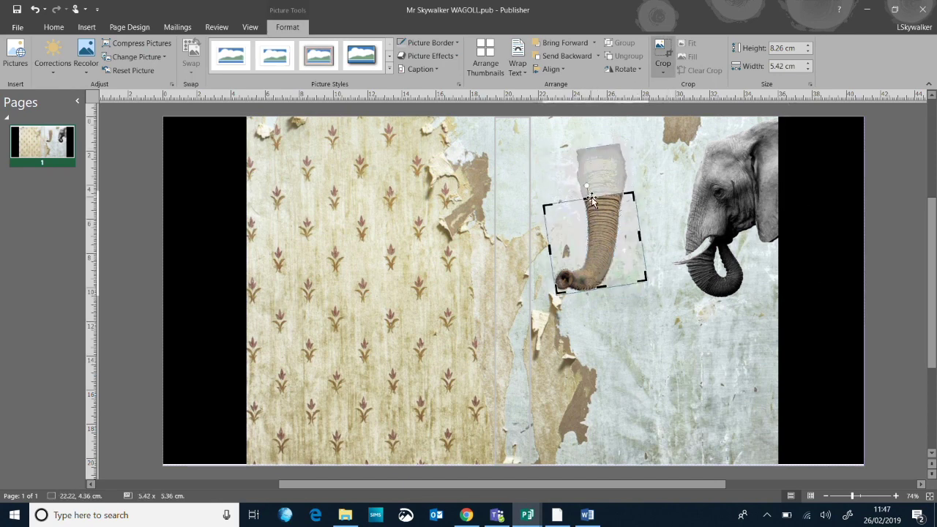
{"action": "left_click", "coordinate": [662, 55]}
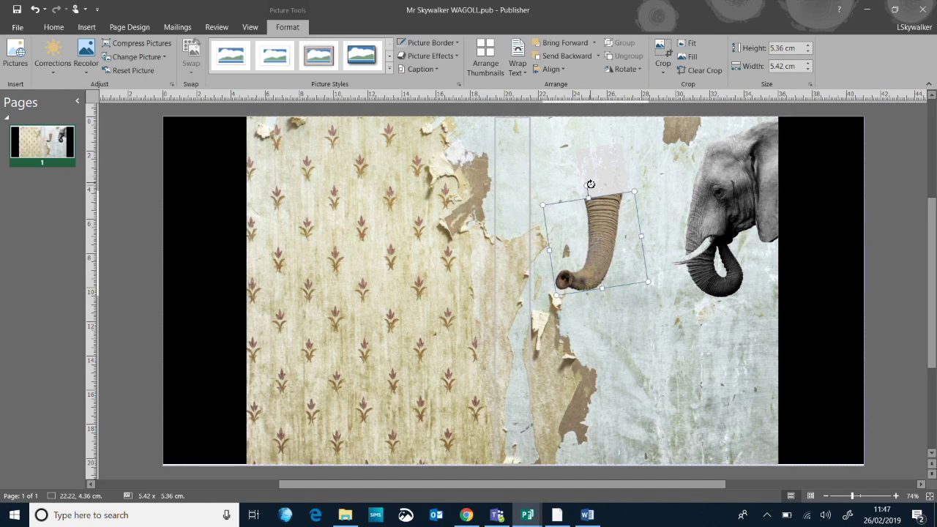
{"action": "mouse_move", "coordinate": [590, 186]}
{"action": "left_mouse_down"}
{"action": "mouse_move", "coordinate": [616, 180]}
{"action": "mouse_move", "coordinate": [597, 173]}
{"action": "left_mouse_up"}
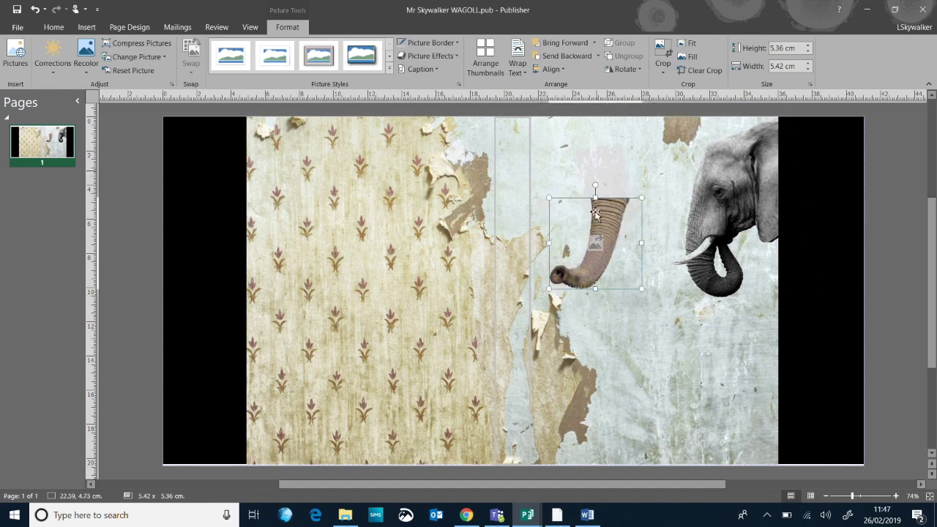
Move the trunk to the front cover's top edge and enlarge it to about 7.73 × 7.65 cm.
{"action": "left_click_drag", "start_coordinate": [599, 232], "coordinate": [595, 152]}
{"action": "left_click_drag", "start_coordinate": [639, 210], "coordinate": [672, 251]}
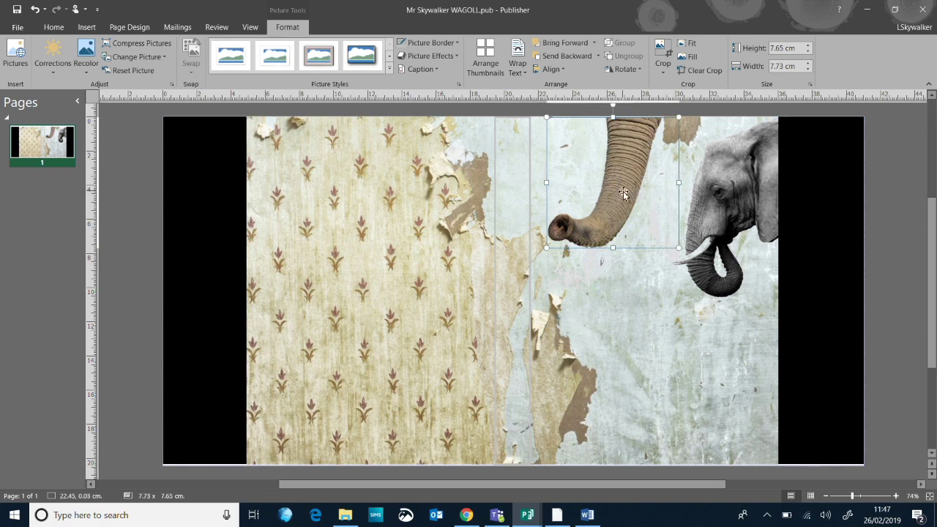
{"action": "left_click_drag", "start_coordinate": [613, 183], "coordinate": [623, 188]}
{"action": "left_click", "coordinate": [874, 156]}
Shift the trunk upward so its cut end extends beyond the top edge of the page.
{"action": "scroll", "coordinate": [874, 157], "scroll_direction": "up", "scroll_amount": 1}
{"action": "left_click_drag", "start_coordinate": [637, 176], "coordinate": [638, 148]}
{"action": "scroll", "coordinate": [637, 148], "scroll_direction": "up", "scroll_amount": 1}
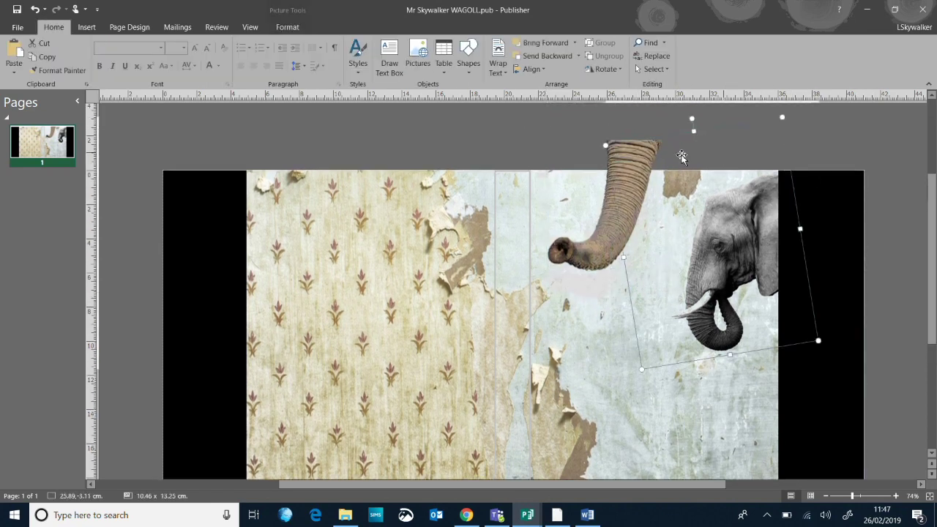
Move the trunk picture down so its cut end sits flush with the top edge of the front cover.
{"action": "left_click", "coordinate": [500, 131]}
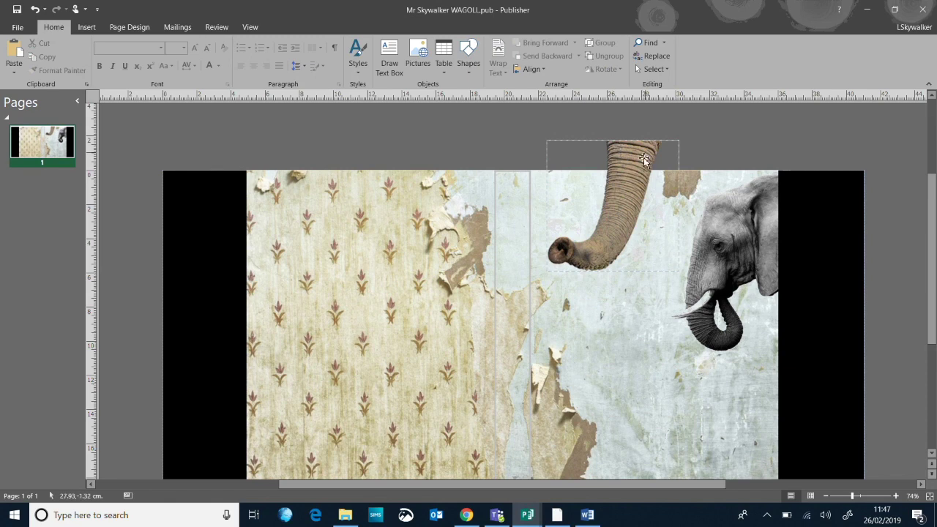
{"action": "left_click_drag", "start_coordinate": [623, 157], "coordinate": [627, 190]}
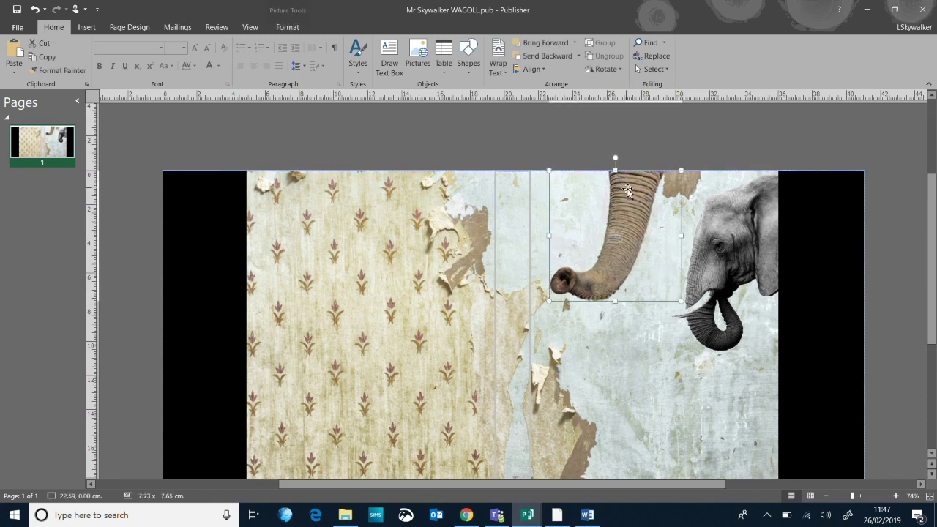
{"action": "left_click", "coordinate": [877, 142]}
{"action": "scroll", "coordinate": [877, 141], "scroll_direction": "down", "scroll_amount": 1}
{"action": "scroll", "coordinate": [877, 142], "scroll_direction": "down", "scroll_amount": 1}
{"action": "scroll", "coordinate": [866, 130], "scroll_direction": "up", "scroll_amount": 1}
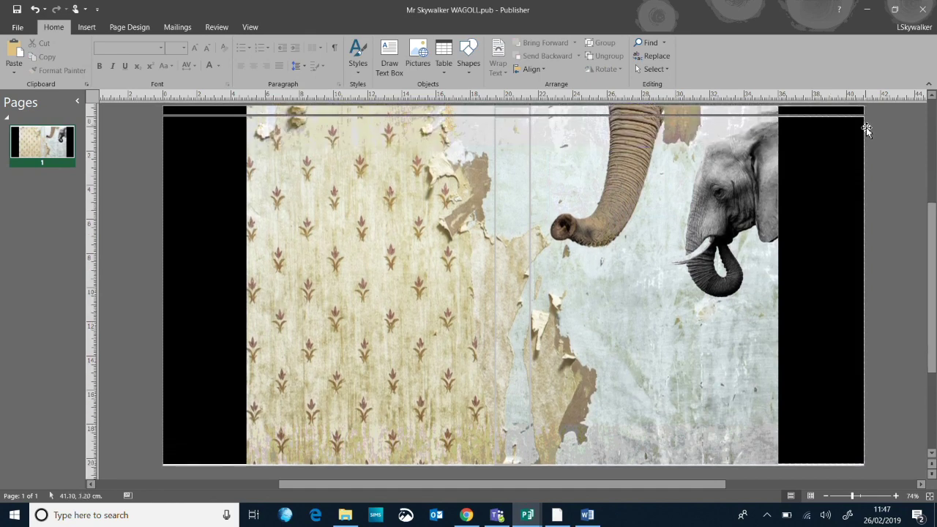
{"action": "left_click_drag", "start_coordinate": [634, 345], "coordinate": [681, 191]}
{"action": "left_click_drag", "start_coordinate": [755, 196], "coordinate": [608, 215]}
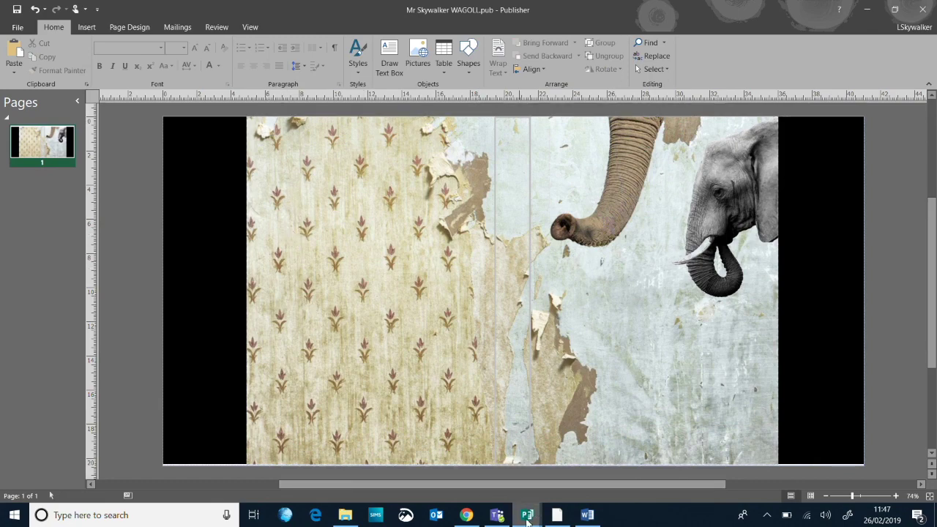
Consult the eye picture on the back of Book Cover MASTER, and insert Child-Looking-Through-Hole-in-Paper1 from MASTER IMAGES into the new cover.
{"action": "mouse_move", "coordinate": [524, 518]}
{"action": "left_click", "coordinate": [461, 465]}
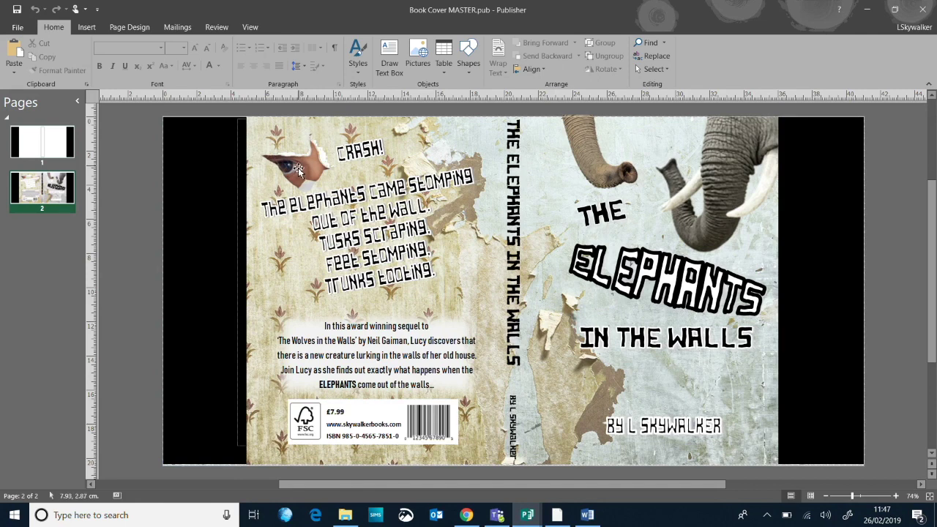
{"action": "left_click", "coordinate": [281, 154]}
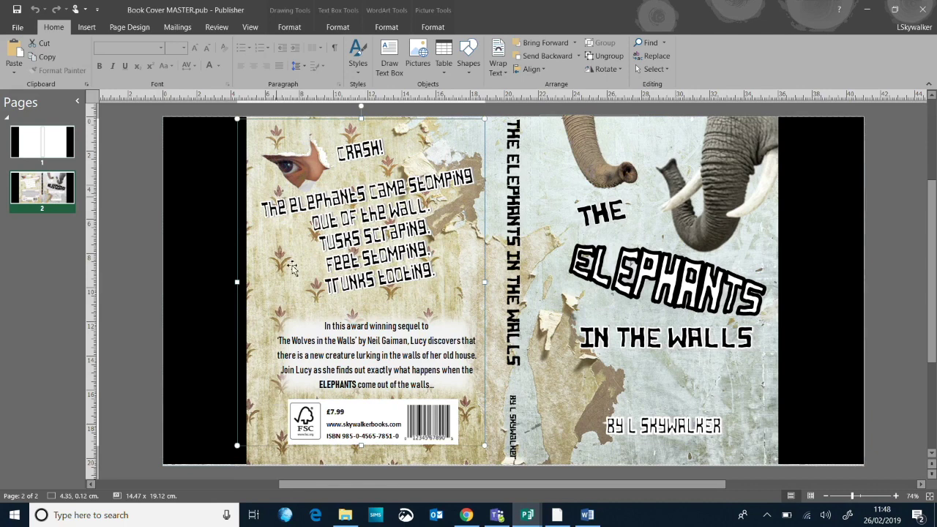
{"action": "mouse_move", "coordinate": [528, 513]}
{"action": "left_click", "coordinate": [605, 464]}
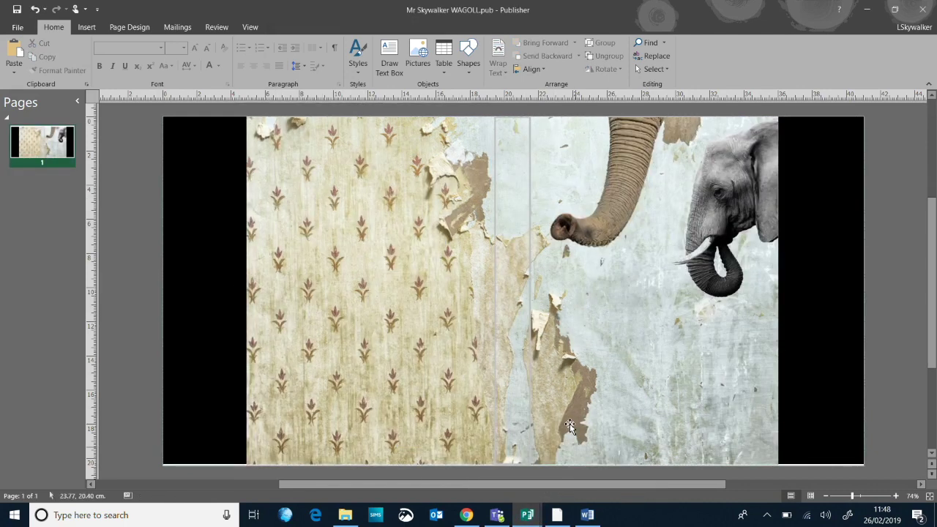
{"action": "left_click", "coordinate": [86, 27]}
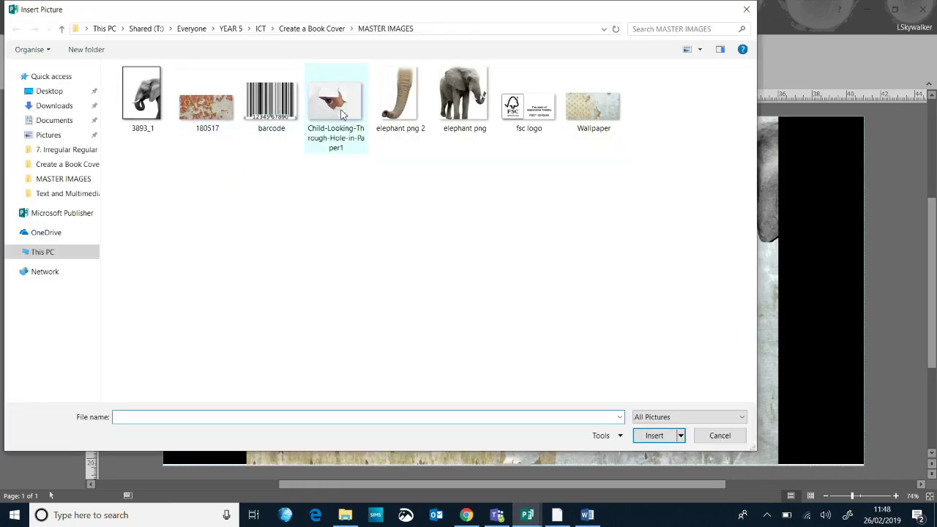
{"action": "left_click", "coordinate": [342, 114]}
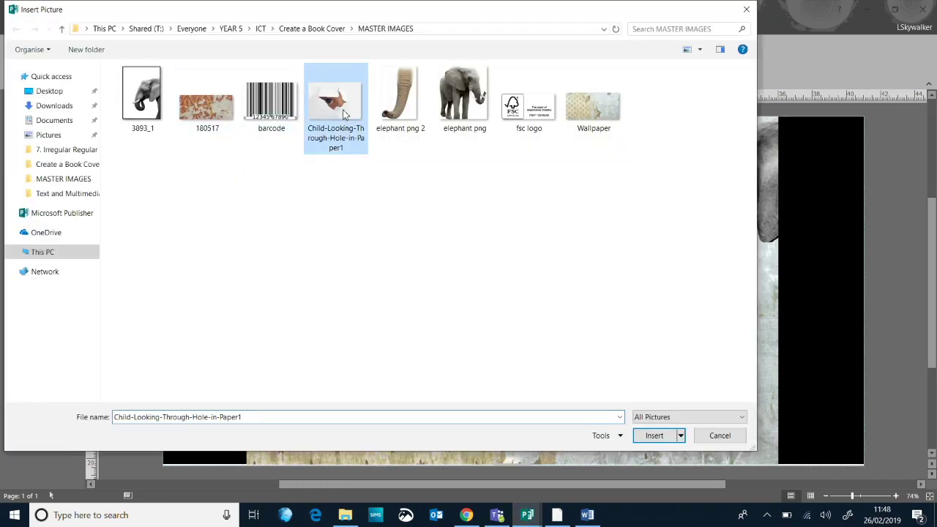
{"action": "left_click", "coordinate": [647, 434]}
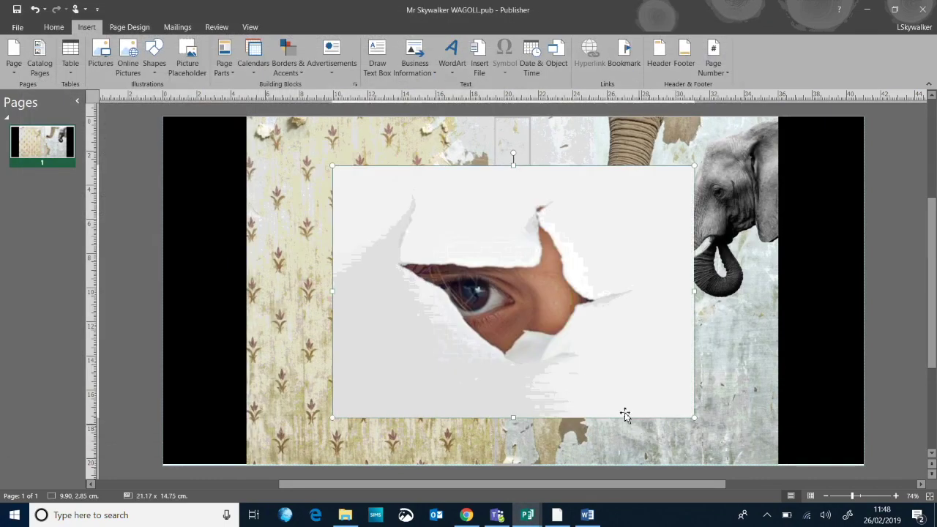
Shrink the eye picture to about 11.01 × 7.67 cm and place it on the patterned back cover.
{"action": "left_click_drag", "start_coordinate": [644, 298], "coordinate": [541, 287]}
{"action": "left_click_drag", "start_coordinate": [606, 402], "coordinate": [431, 281]}
{"action": "left_click_drag", "start_coordinate": [378, 190], "coordinate": [425, 242]}
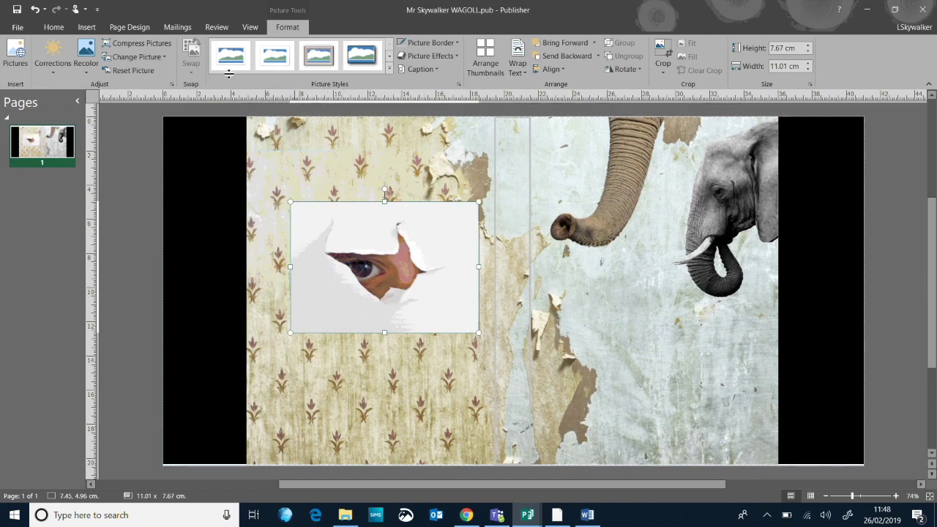
Make the white paper around the eye transparent using Set Transparent Color.
{"action": "left_click", "coordinate": [85, 55]}
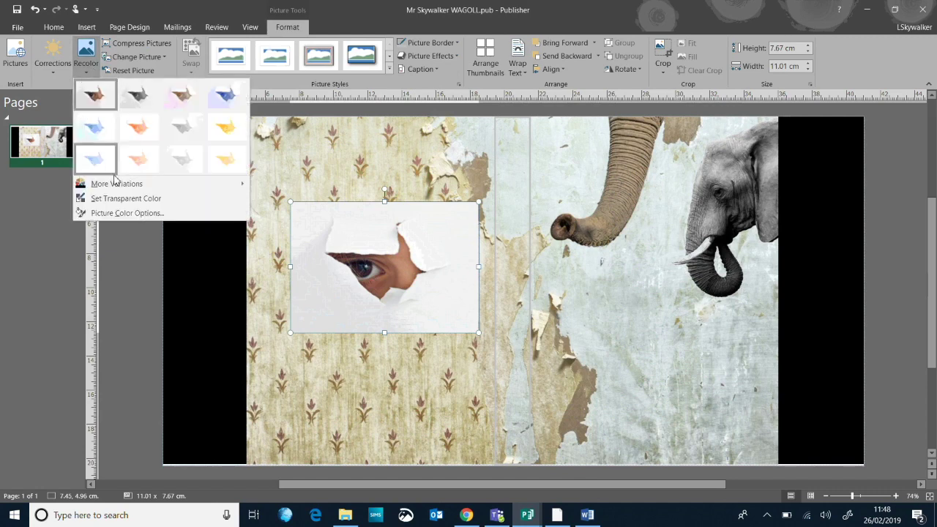
{"action": "left_click", "coordinate": [133, 201]}
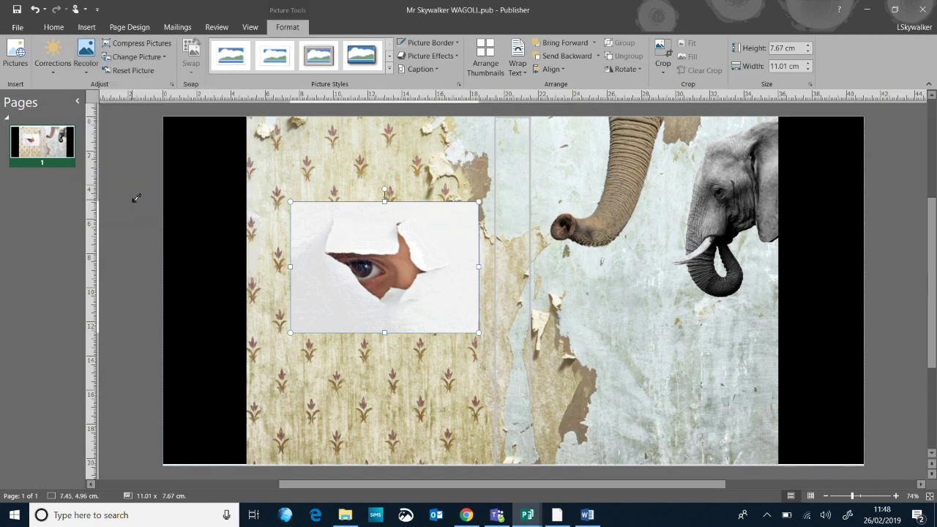
{"action": "left_click", "coordinate": [311, 221]}
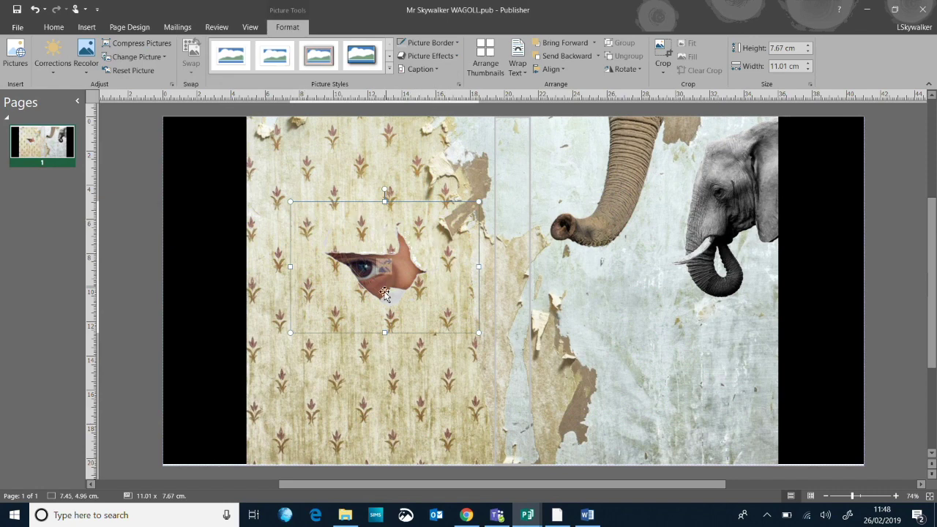
Move the eye to the upper part of the front cover and the trunk across to the back cover's top edge.
{"action": "left_click", "coordinate": [139, 179]}
{"action": "left_click_drag", "start_coordinate": [394, 264], "coordinate": [640, 280]}
{"action": "left_click_drag", "start_coordinate": [635, 152], "coordinate": [452, 153]}
{"action": "left_click_drag", "start_coordinate": [659, 297], "coordinate": [608, 172]}
Enlarge the elephant head to about 13.84 × 17.53 cm and position it against the front cover's outer edge.
{"action": "left_click_drag", "start_coordinate": [697, 238], "coordinate": [670, 223]}
{"action": "left_click_drag", "start_coordinate": [593, 205], "coordinate": [886, 349]}
{"action": "left_click_drag", "start_coordinate": [706, 234], "coordinate": [700, 216]}
{"action": "left_click", "coordinate": [882, 219]}
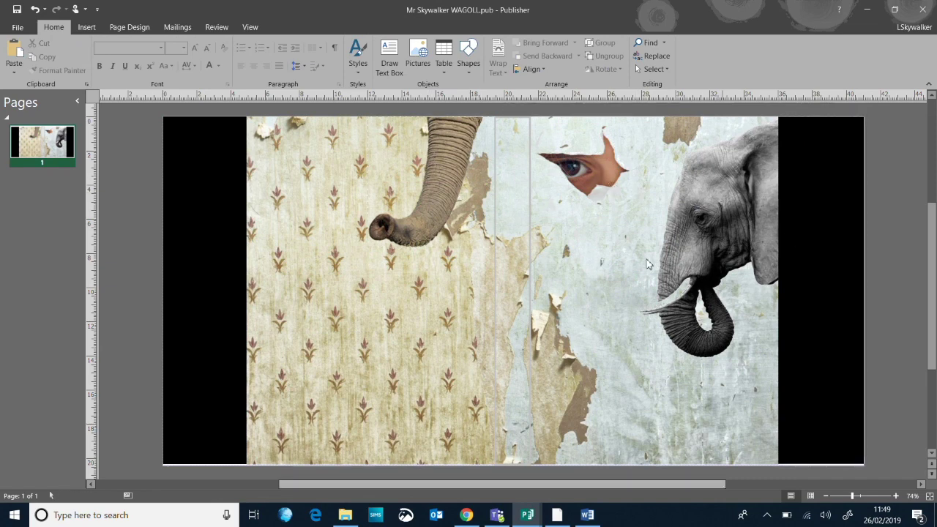
Move the trunk to the back cover's upper outer corner and rotate it anticlockwise so it reaches in from the side.
{"action": "left_click_drag", "start_coordinate": [451, 180], "coordinate": [359, 224]}
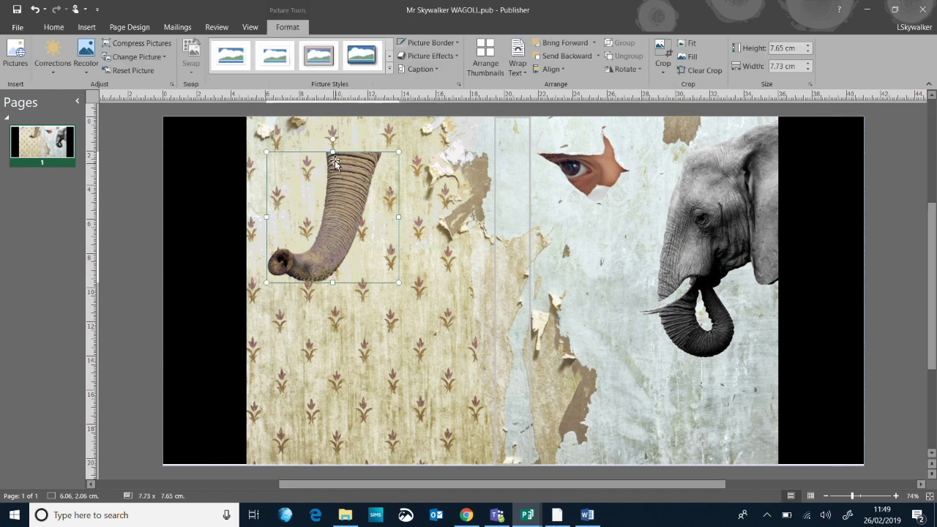
{"action": "left_click_drag", "start_coordinate": [331, 137], "coordinate": [283, 158]}
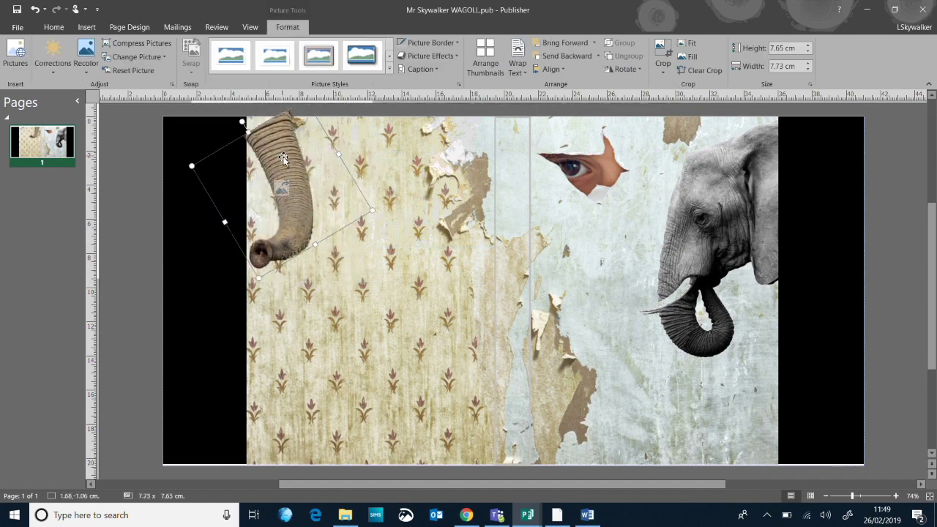
{"action": "left_click_drag", "start_coordinate": [243, 123], "coordinate": [193, 129]}
{"action": "left_click_drag", "start_coordinate": [275, 161], "coordinate": [264, 163]}
Bring the black strip beside the back cover forward so it covers the overhanging end of the trunk.
{"action": "left_click", "coordinate": [205, 280]}
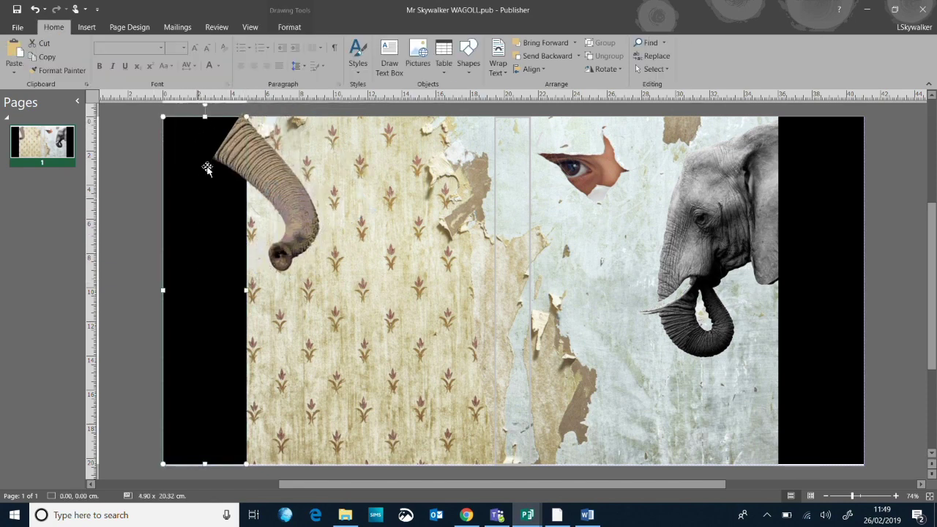
{"action": "left_click", "coordinate": [556, 57]}
{"action": "left_click", "coordinate": [546, 43]}
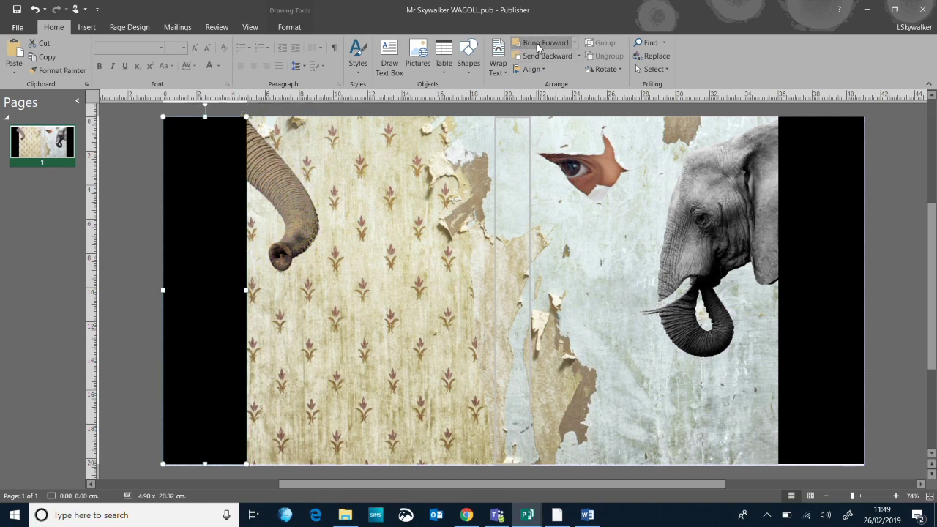
{"action": "left_click", "coordinate": [132, 181]}
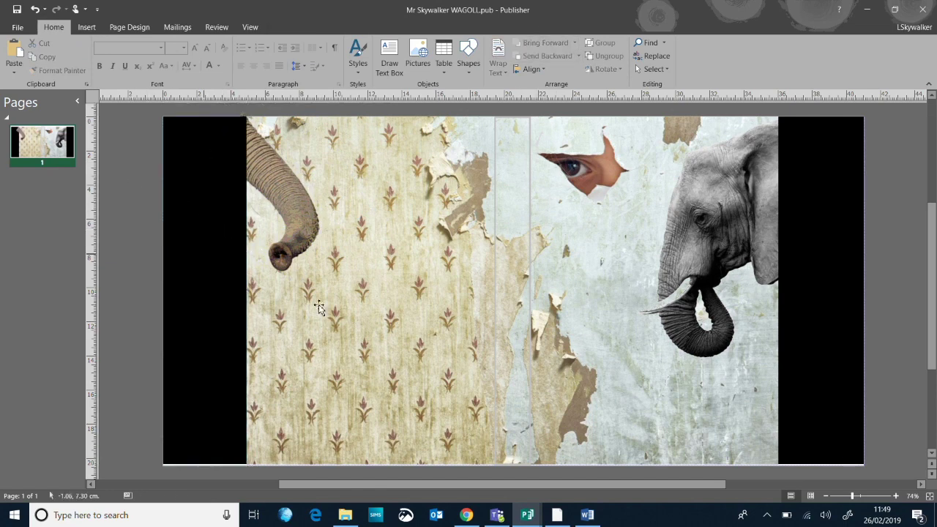
Compare the layout with Book Cover MASTER, and reduce the elephant head and reposition it against the front cover's outer edge near the top.
{"action": "mouse_move", "coordinate": [527, 518]}
{"action": "left_click", "coordinate": [457, 461]}
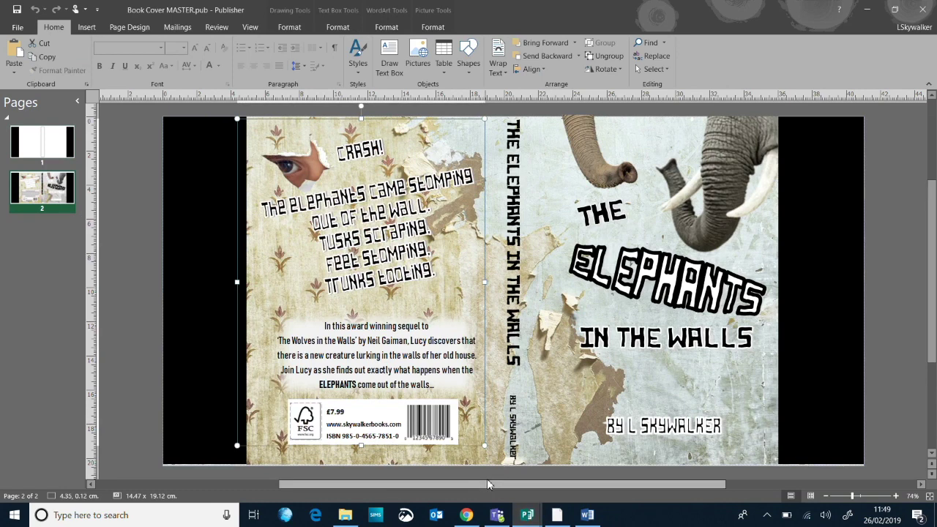
{"action": "left_click", "coordinate": [840, 260]}
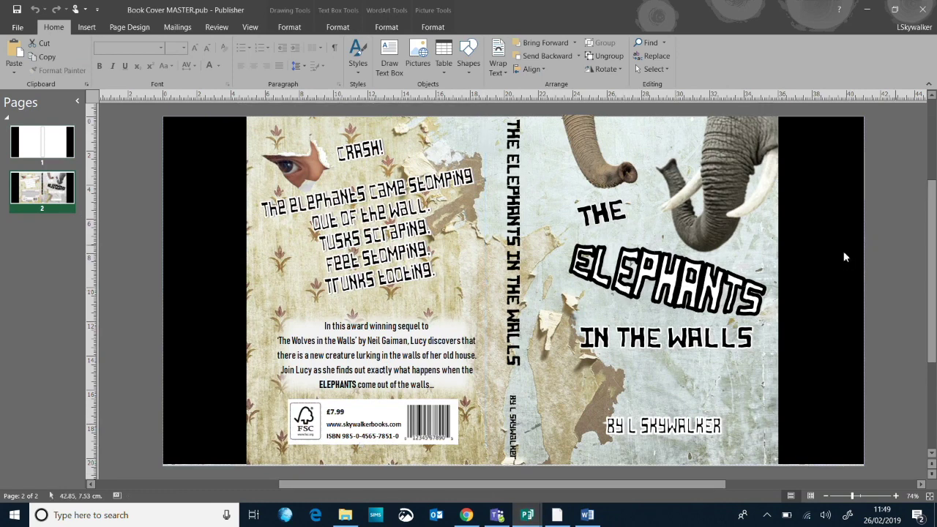
{"action": "mouse_move", "coordinate": [527, 516]}
{"action": "left_click", "coordinate": [560, 458]}
{"action": "left_click_drag", "start_coordinate": [641, 278], "coordinate": [668, 309]}
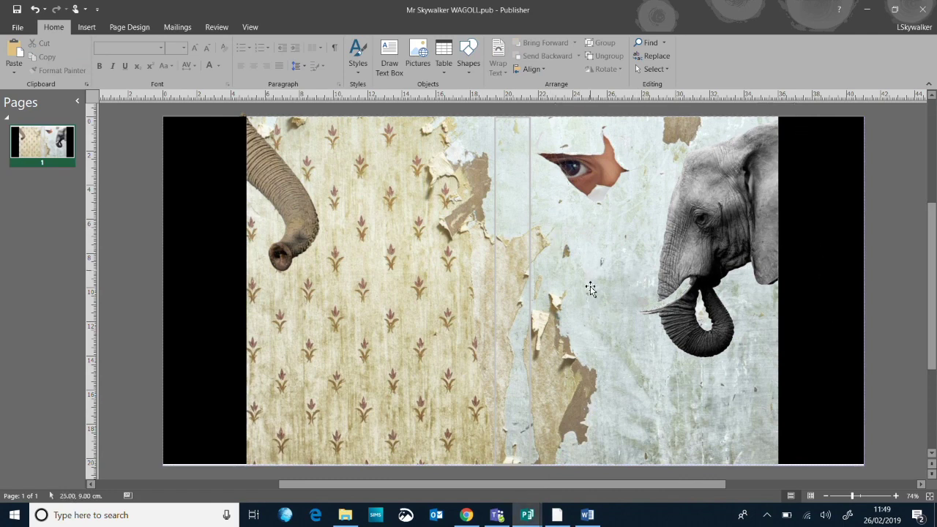
{"action": "left_click", "coordinate": [834, 338]}
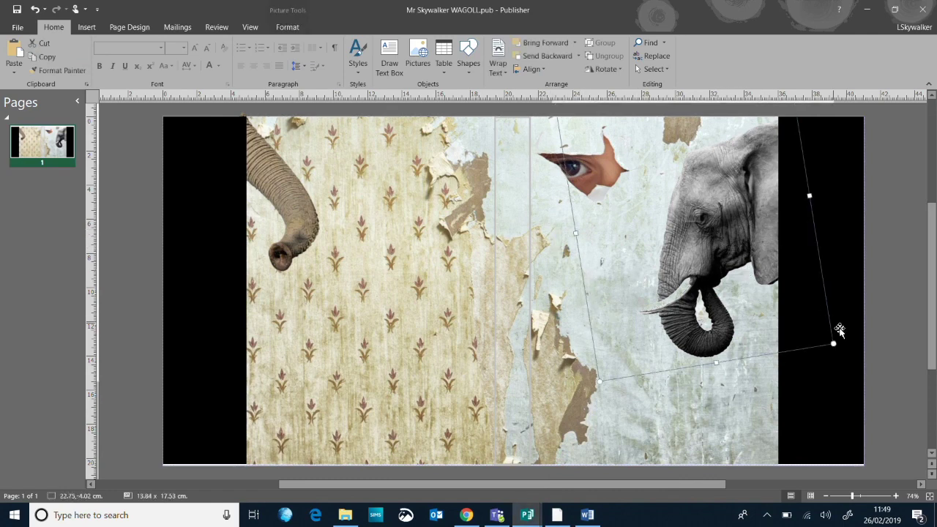
{"action": "left_click_drag", "start_coordinate": [834, 343], "coordinate": [772, 287]}
{"action": "left_click_drag", "start_coordinate": [686, 192], "coordinate": [793, 179]}
{"action": "left_click", "coordinate": [901, 176]}
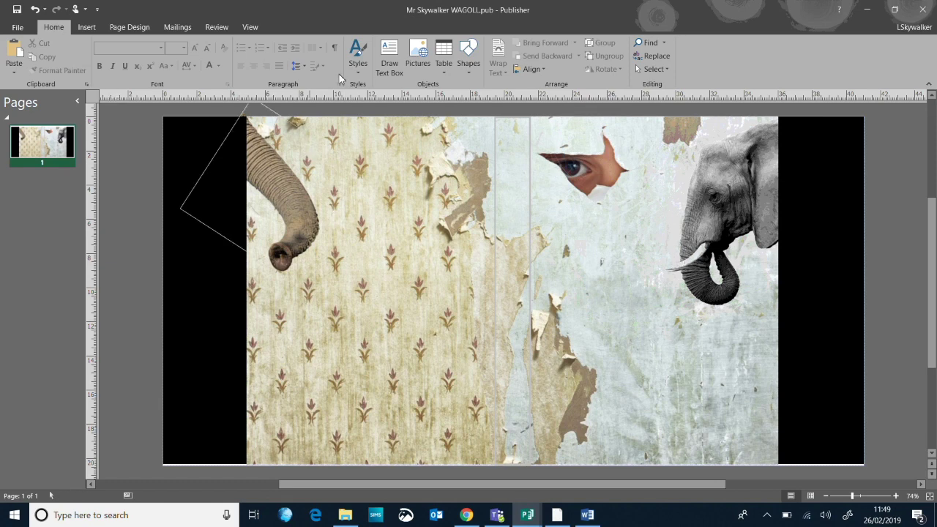
Insert a plain dark grey gradient WordArt title reading "The Elephants in the Walls" and stretch it to about 29.57 × 4.25 cm.
{"action": "left_click", "coordinate": [87, 27]}
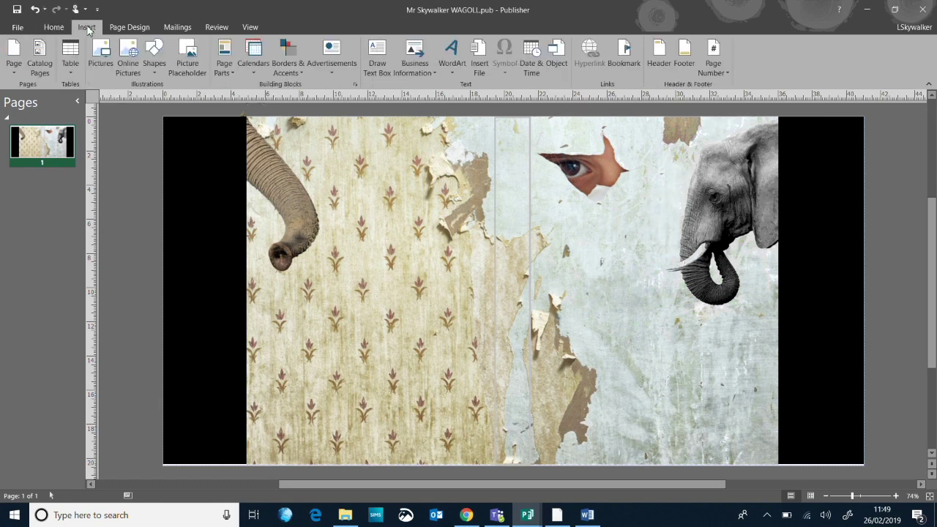
{"action": "left_click", "coordinate": [454, 72]}
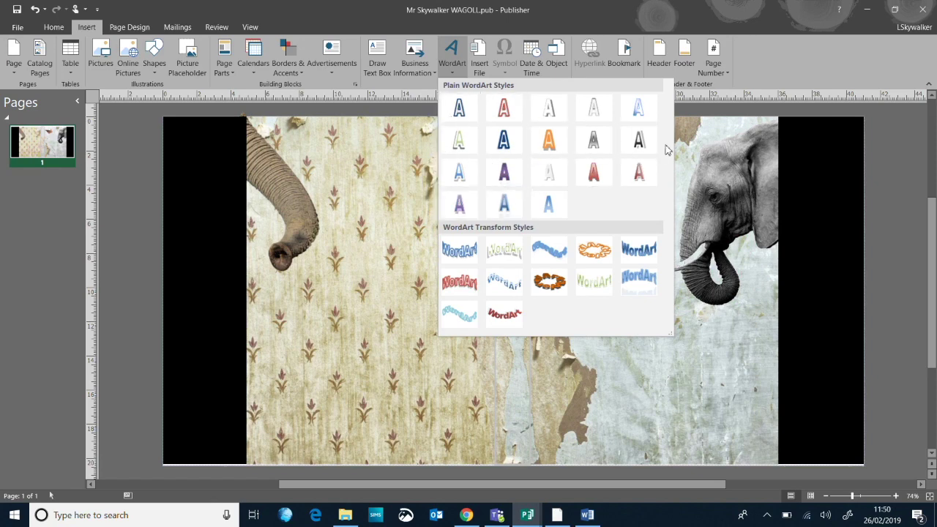
{"action": "left_click", "coordinate": [637, 143]}
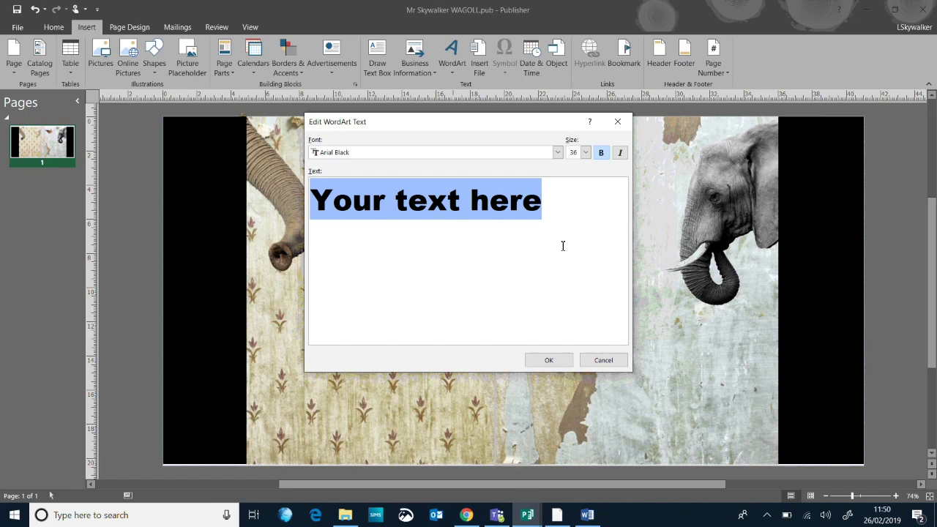
{"action": "type", "text": "The El"}
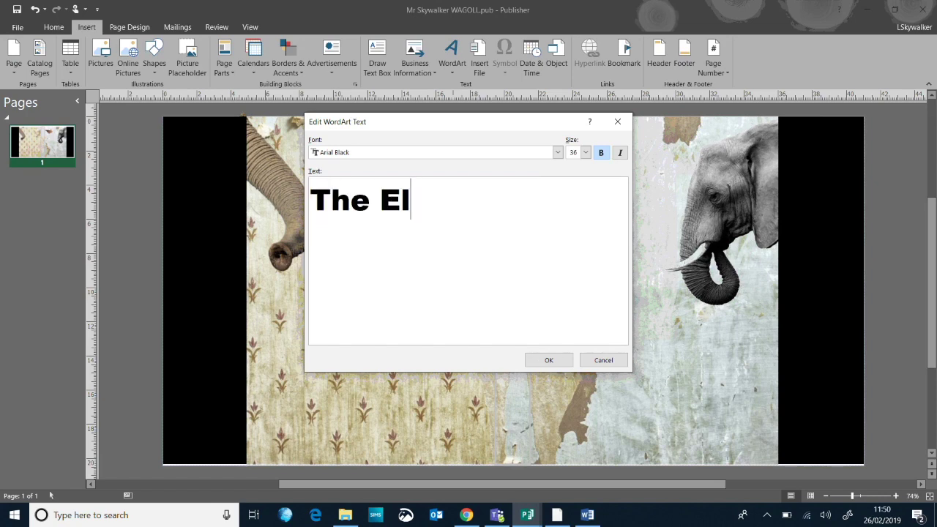
{"action": "type", "text": "ephant"}
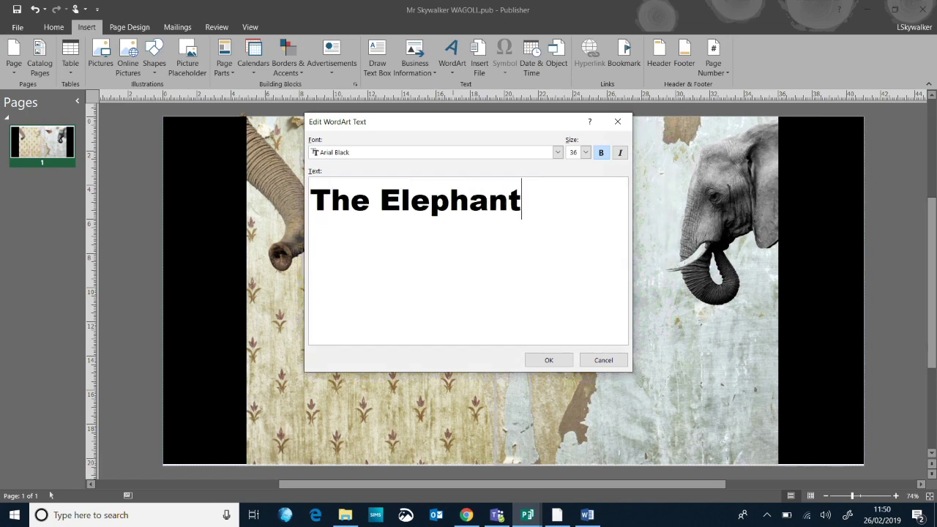
{"action": "type", "text": "s in the Walls"}
{"action": "left_click", "coordinate": [548, 360]}
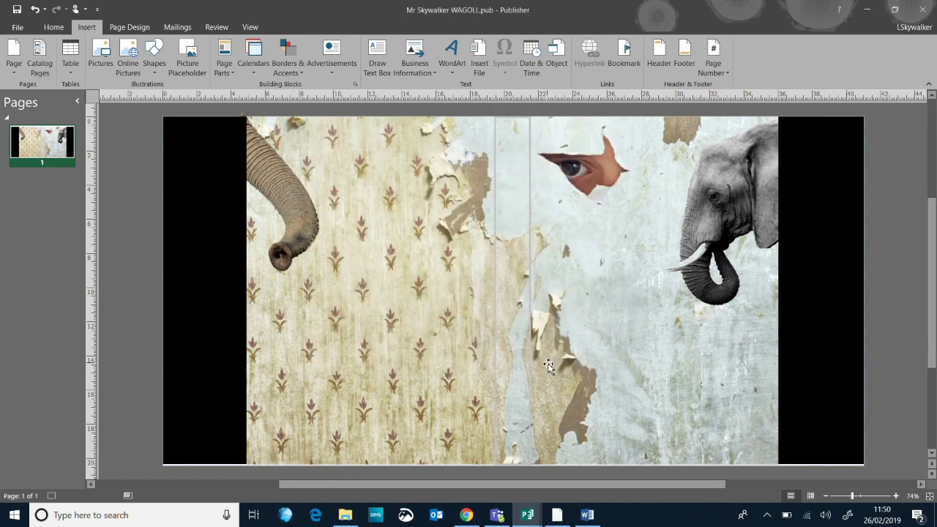
{"action": "left_click_drag", "start_coordinate": [668, 284], "coordinate": [853, 371]}
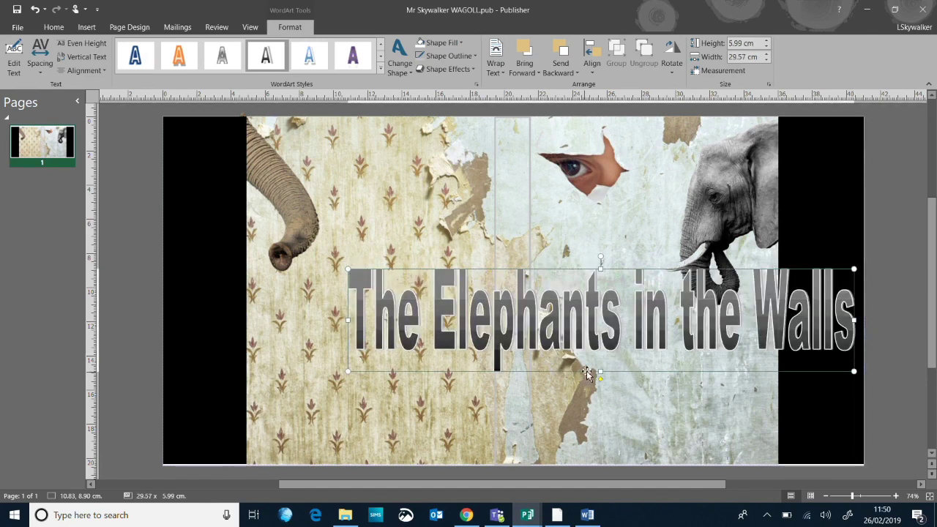
{"action": "left_click_drag", "start_coordinate": [600, 373], "coordinate": [600, 338]}
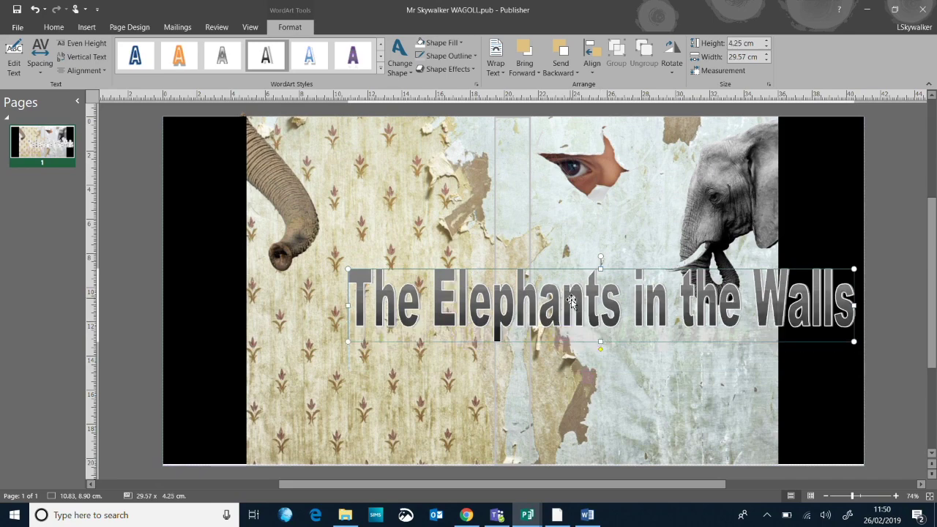
Examine how the title on Book Cover MASTER is split into separate WordArt pieces, and return to the Mr Skywalker WAGOLL publication.
{"action": "mouse_move", "coordinate": [527, 515]}
{"action": "left_click", "coordinate": [460, 443]}
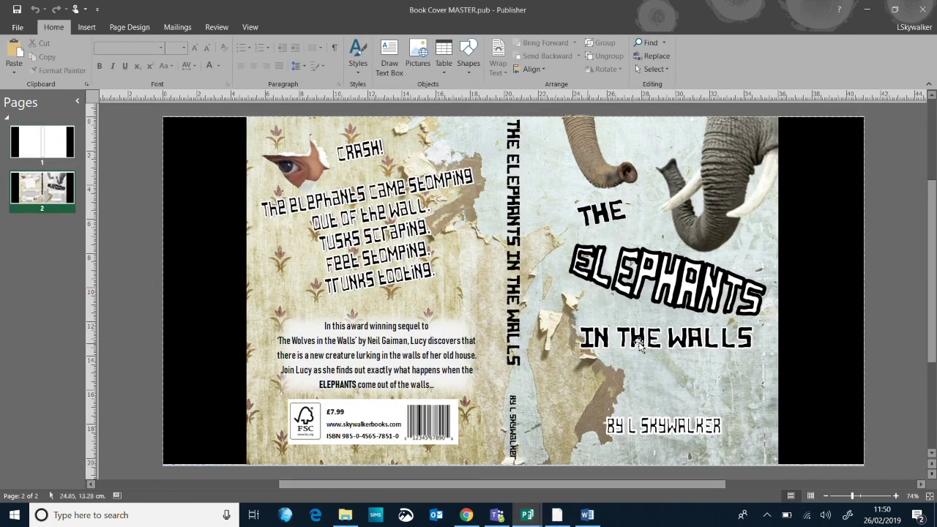
{"action": "left_click", "coordinate": [598, 213]}
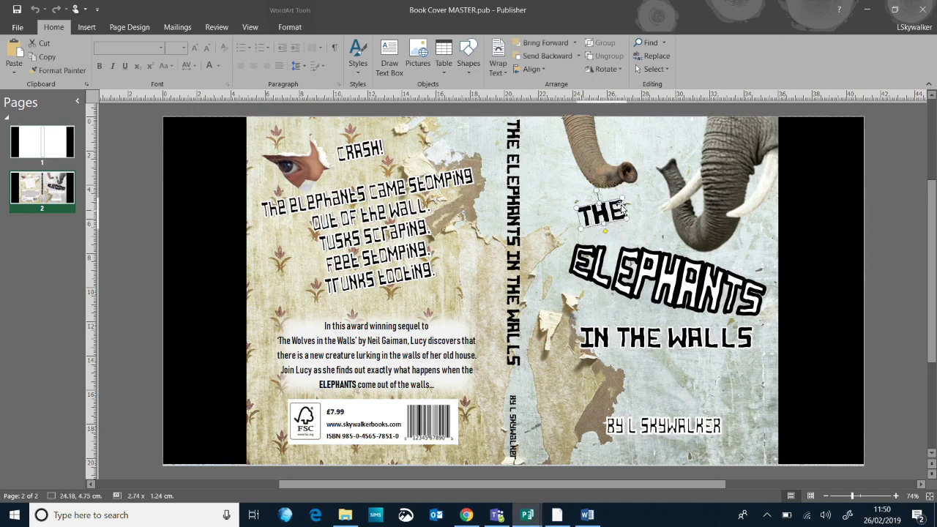
{"action": "left_click", "coordinate": [629, 271]}
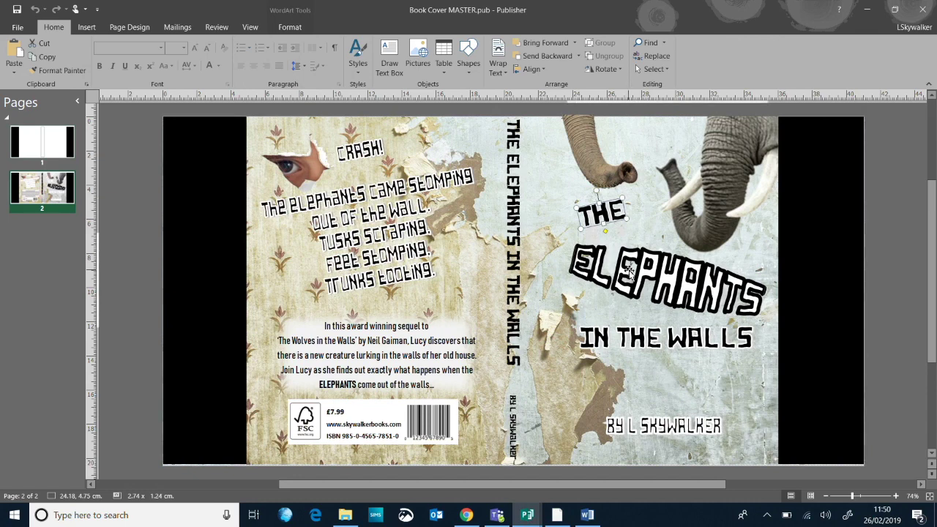
{"action": "left_click", "coordinate": [624, 338]}
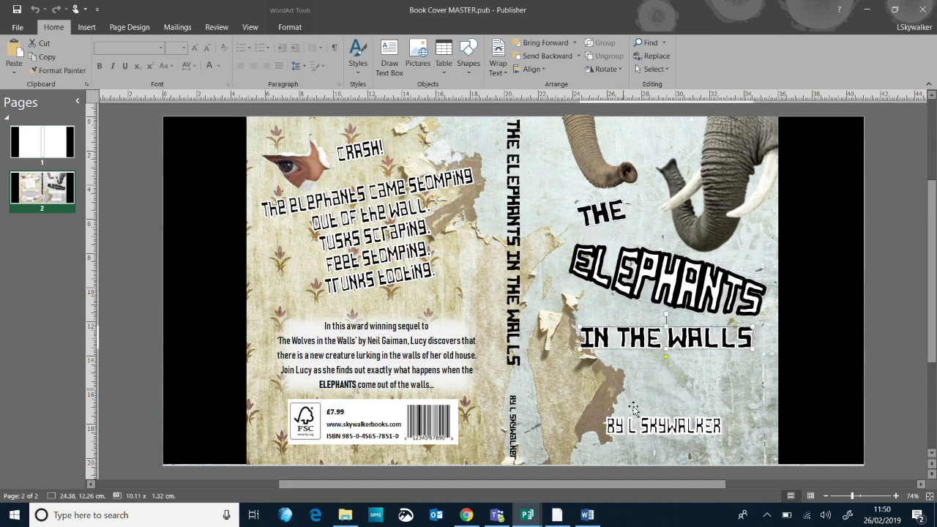
{"action": "left_click", "coordinate": [634, 429]}
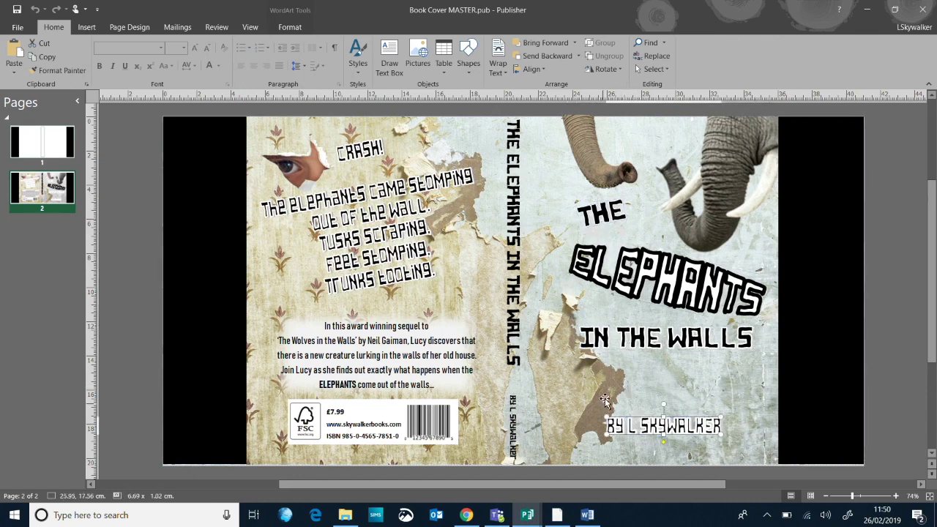
{"action": "mouse_move", "coordinate": [527, 514]}
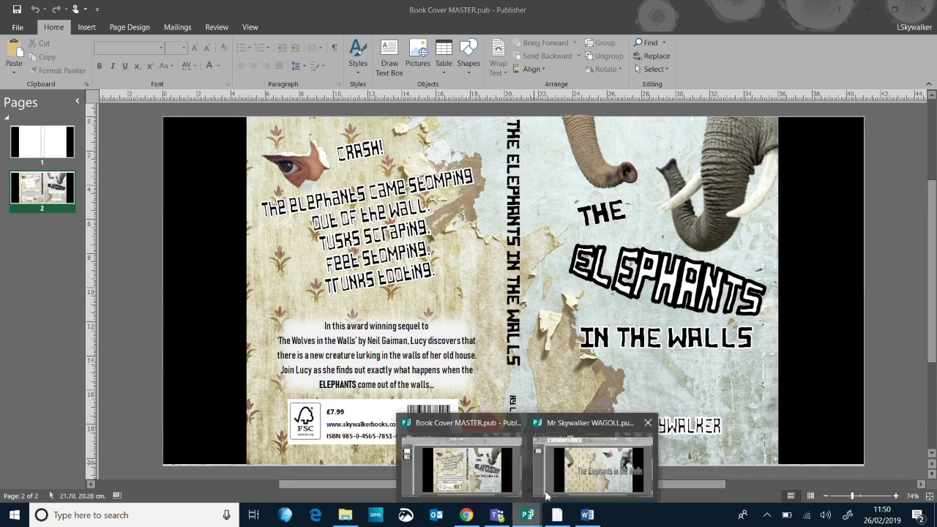
{"action": "left_click", "coordinate": [573, 481]}
Shrink the WordArt title to about 12.71 × 1.69 cm and position it on the front cover below the elephant.
{"action": "left_click_drag", "start_coordinate": [347, 270], "coordinate": [636, 368]}
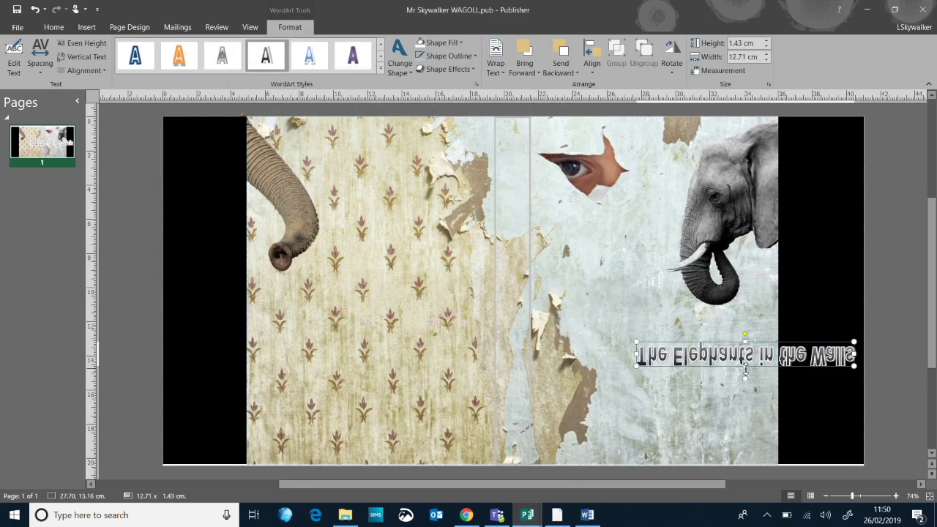
{"action": "left_click_drag", "start_coordinate": [734, 321], "coordinate": [617, 333]}
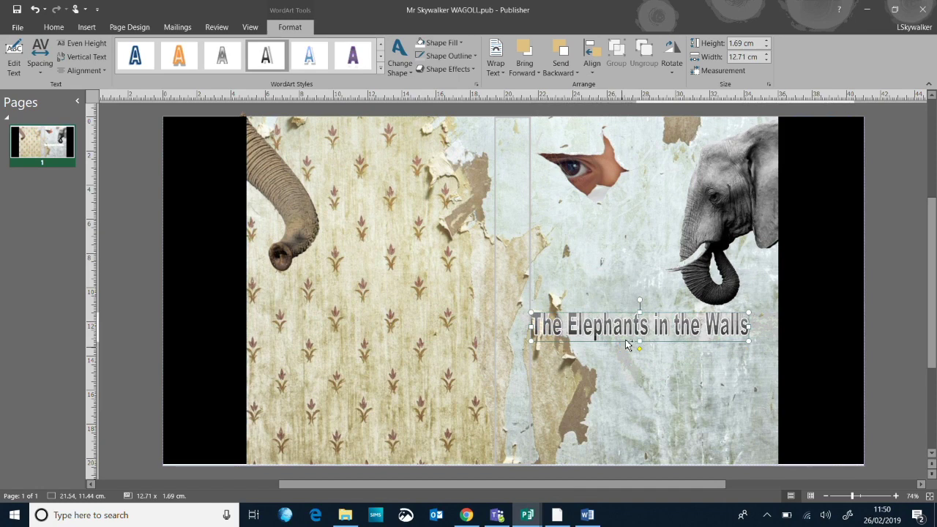
{"action": "key", "text": "ctrl+z"}
{"action": "right_click", "coordinate": [661, 329]}
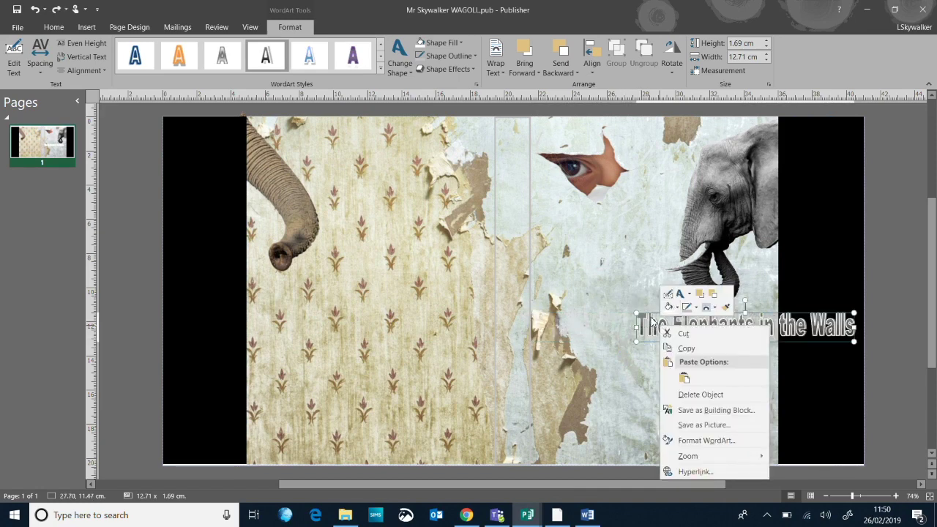
{"action": "left_click_drag", "start_coordinate": [652, 323], "coordinate": [595, 328]}
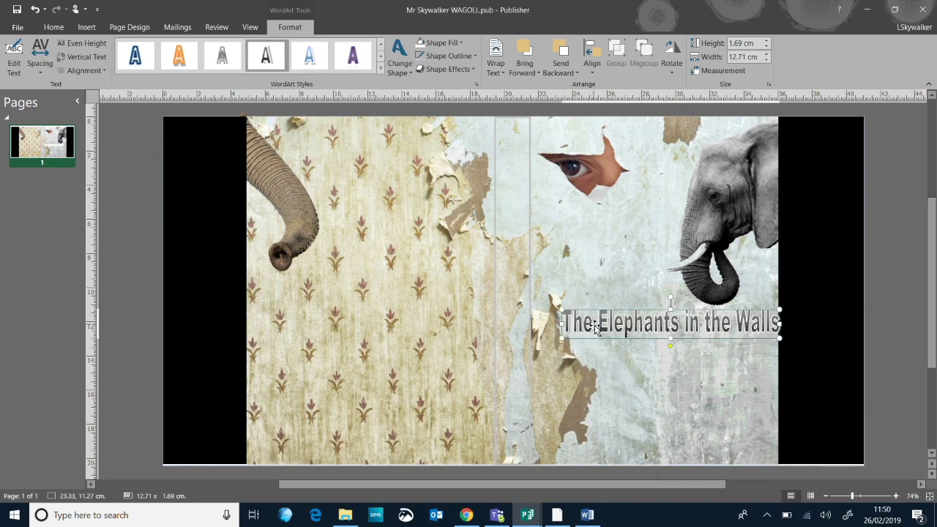
Shorten the title WordArt's text to just "The".
{"action": "right_click", "coordinate": [587, 328]}
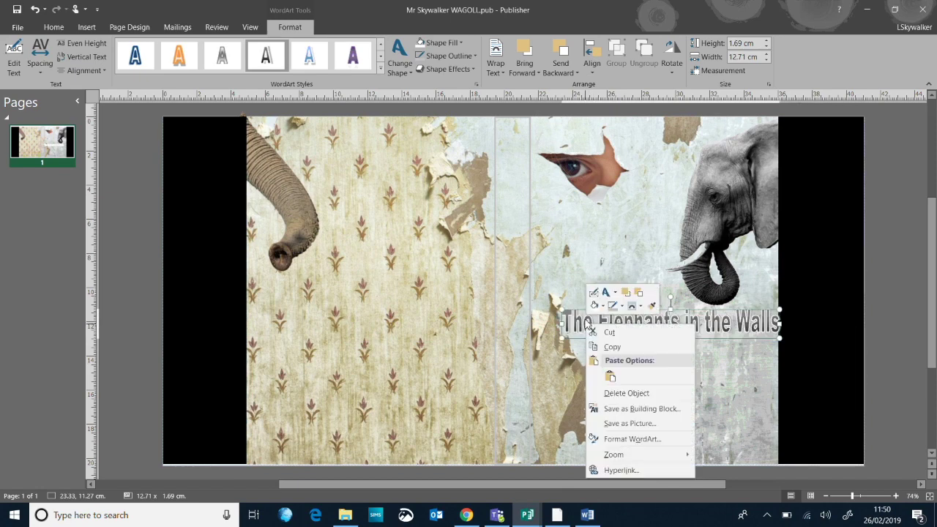
{"action": "left_click", "coordinate": [593, 298]}
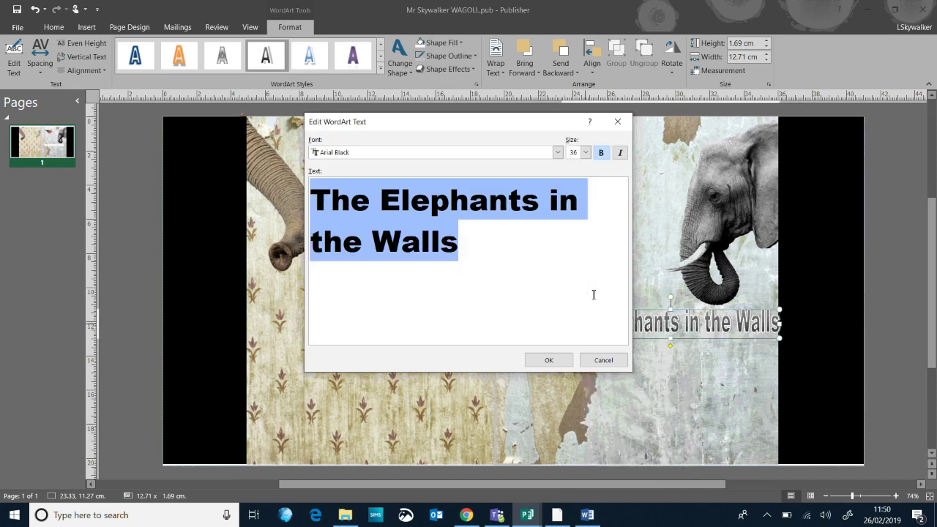
{"action": "left_click", "coordinate": [493, 251]}
{"action": "left_click_drag", "start_coordinate": [494, 251], "coordinate": [386, 201]}
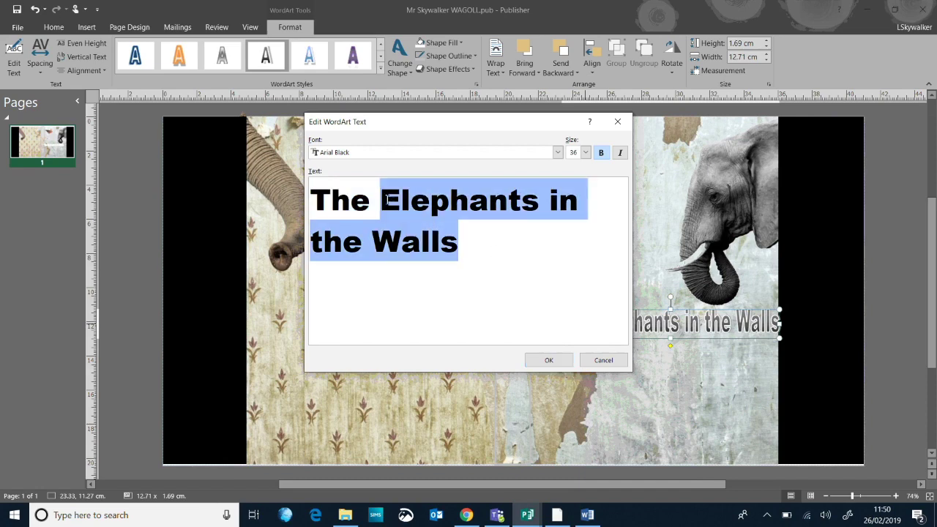
{"action": "key", "text": "BackSpace"}
{"action": "key", "text": "BackSpace"}
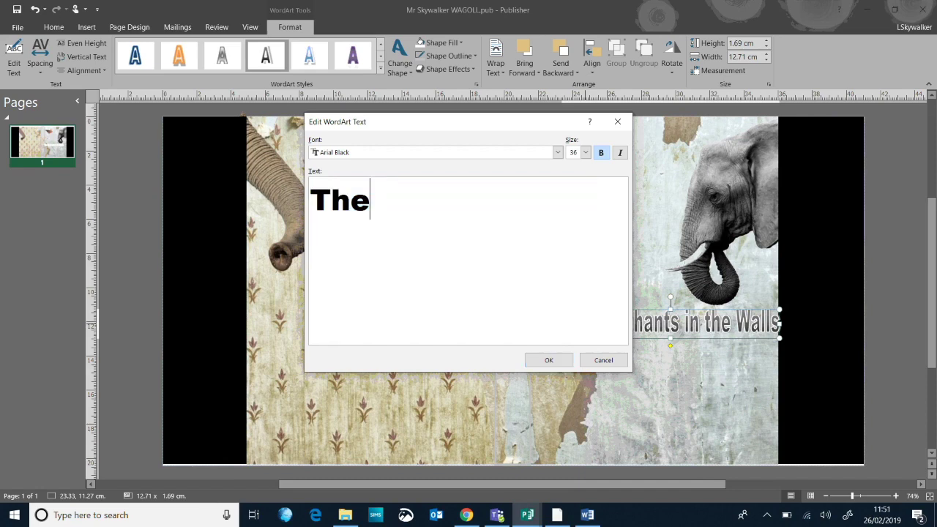
{"action": "left_click", "coordinate": [549, 360]}
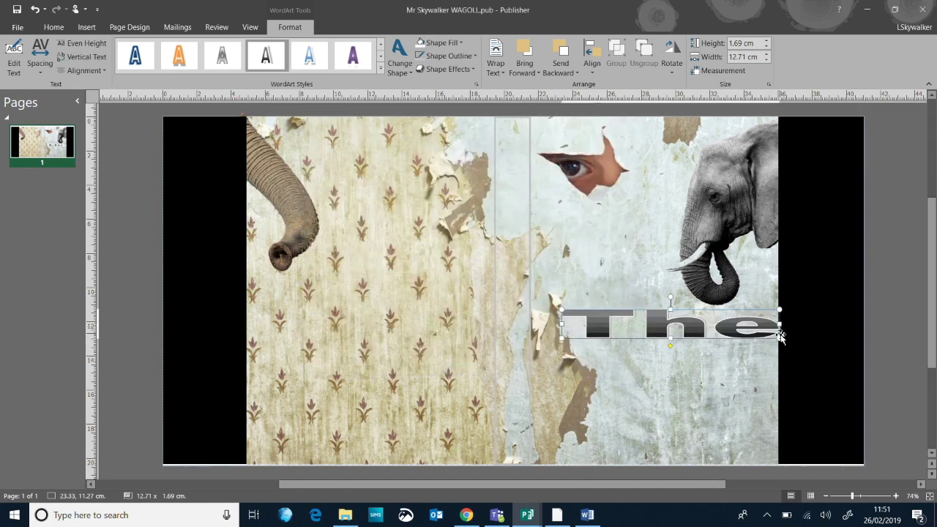
Reduce "The" to about 4.06 × 1.69 cm, place it beneath the eye and apply the lighter grey WordArt style.
{"action": "left_click_drag", "start_coordinate": [781, 338], "coordinate": [597, 240]}
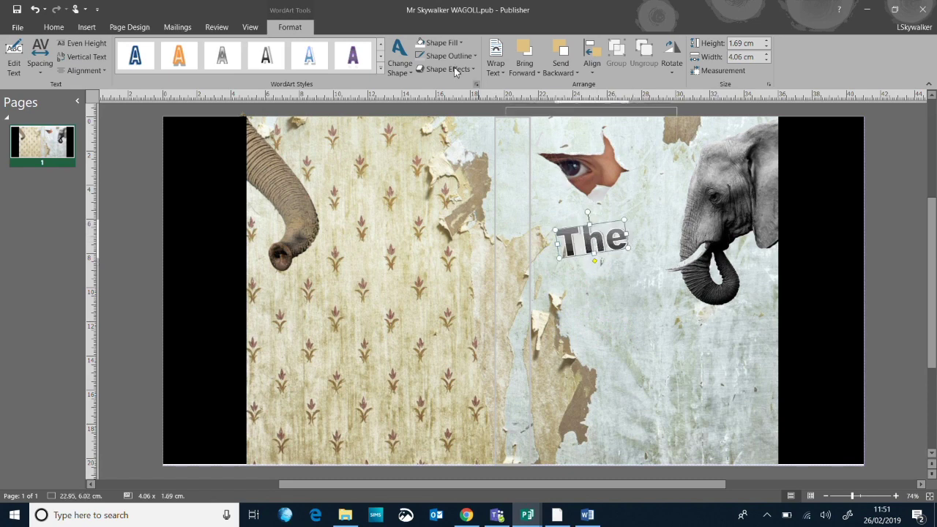
{"action": "left_click", "coordinate": [310, 57]}
{"action": "left_click", "coordinate": [223, 57]}
Fill the "The" WordArt with a solid dark gold colour.
{"action": "left_click", "coordinate": [450, 44]}
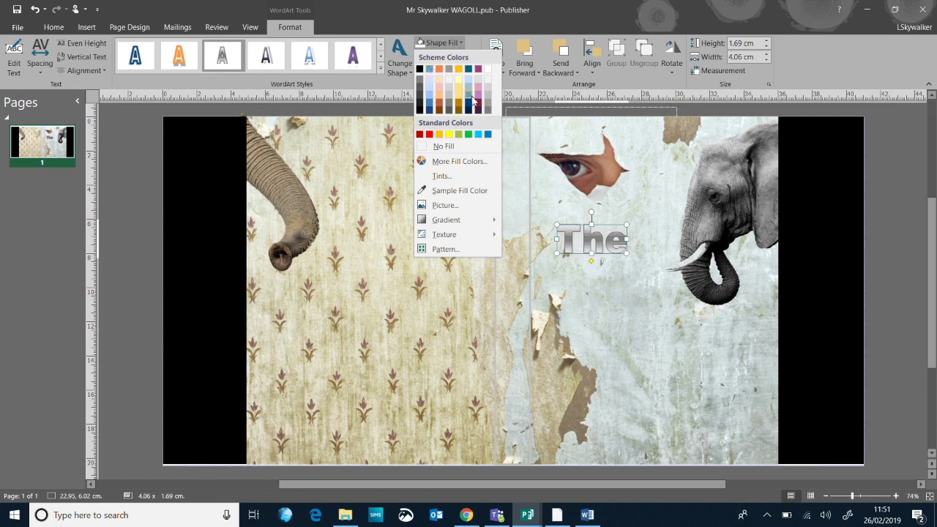
{"action": "left_click", "coordinate": [473, 101]}
{"action": "left_click", "coordinate": [445, 44]}
{"action": "left_click", "coordinate": [462, 102]}
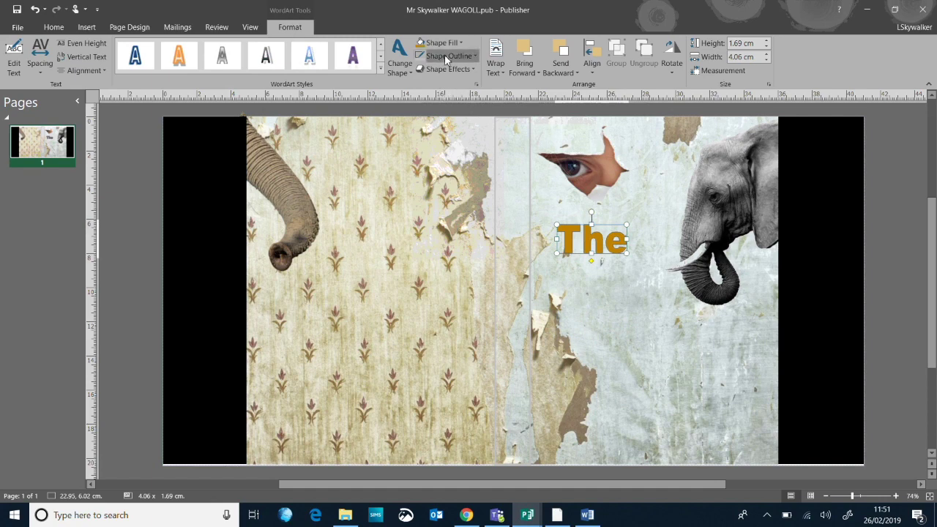
Give the "The" WordArt a dark magenta outline with a weight of 6 pt.
{"action": "left_click", "coordinate": [446, 56]}
{"action": "left_click", "coordinate": [478, 119]}
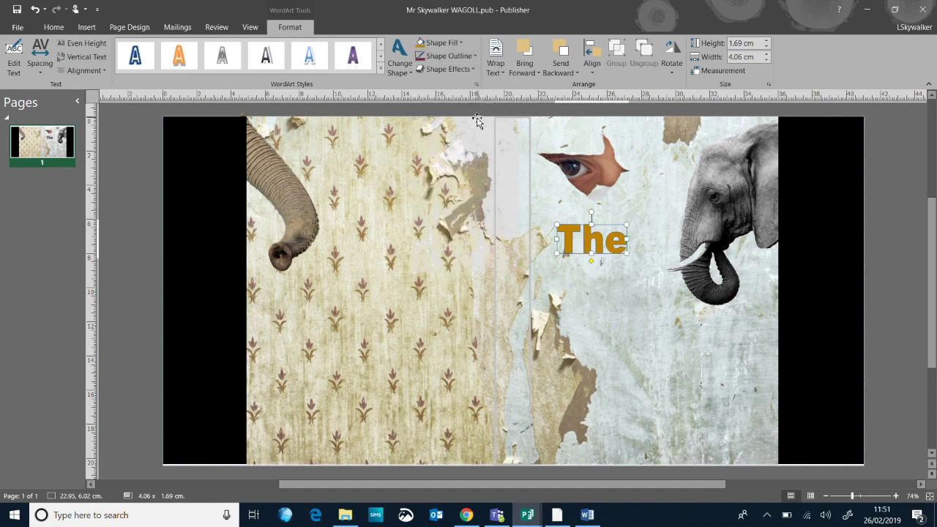
{"action": "left_click", "coordinate": [446, 56]}
{"action": "mouse_move", "coordinate": [486, 219]}
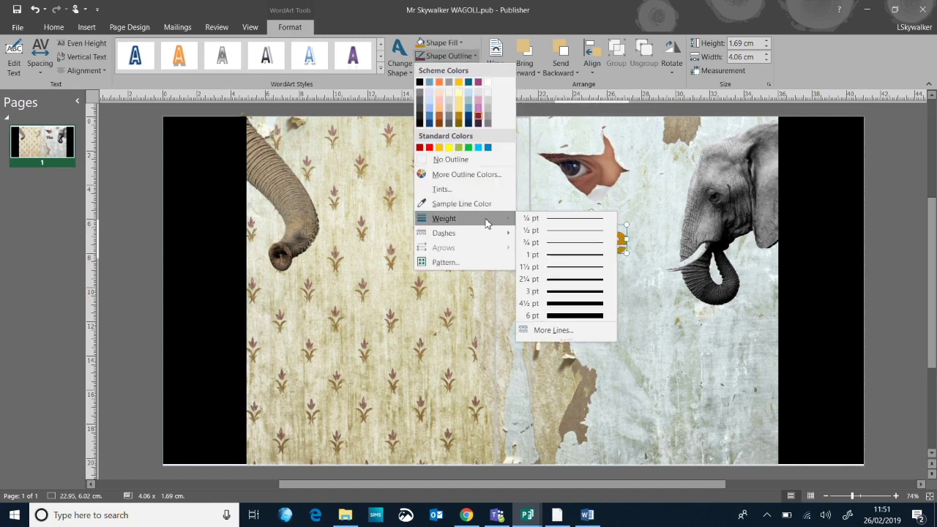
{"action": "left_click", "coordinate": [578, 316]}
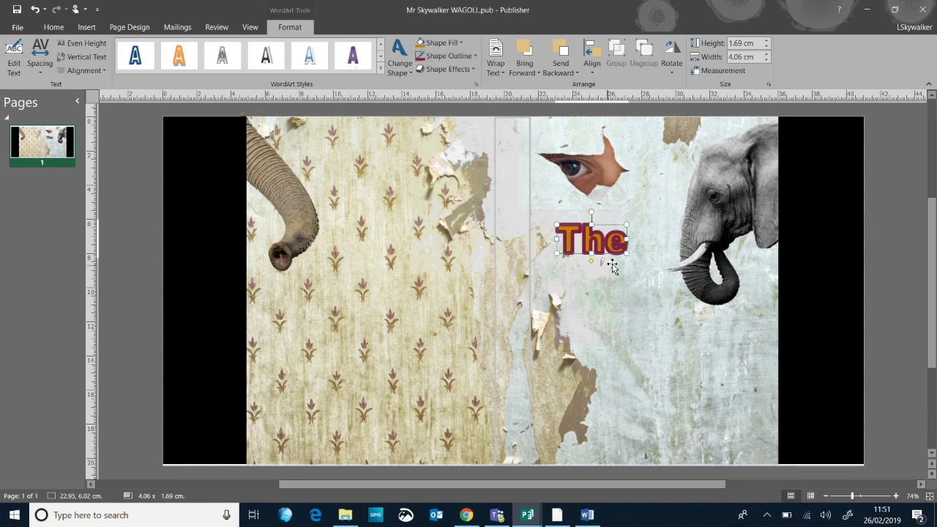
Tilt "The" slightly anticlockwise beneath the eye and resize it to about 4.31 × 1.95 cm.
{"action": "left_click_drag", "start_coordinate": [628, 253], "coordinate": [651, 270]}
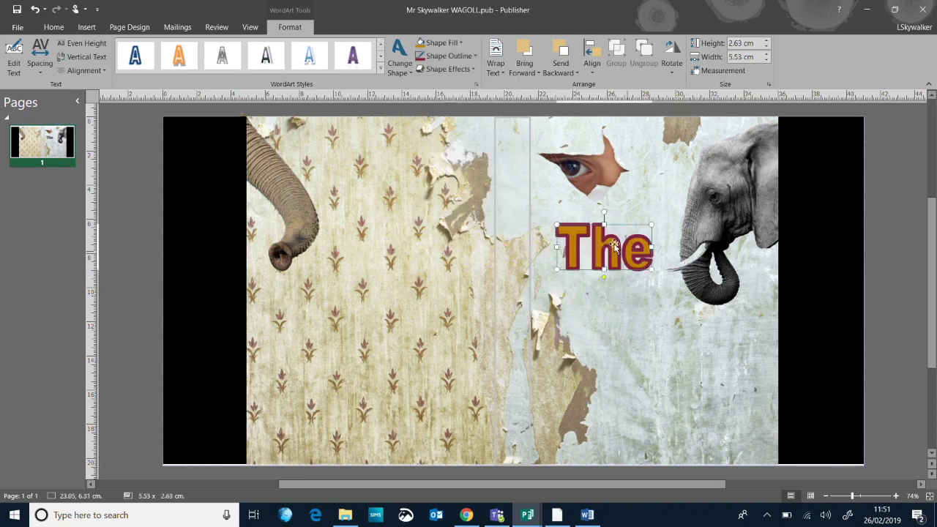
{"action": "left_click_drag", "start_coordinate": [598, 234], "coordinate": [590, 204]}
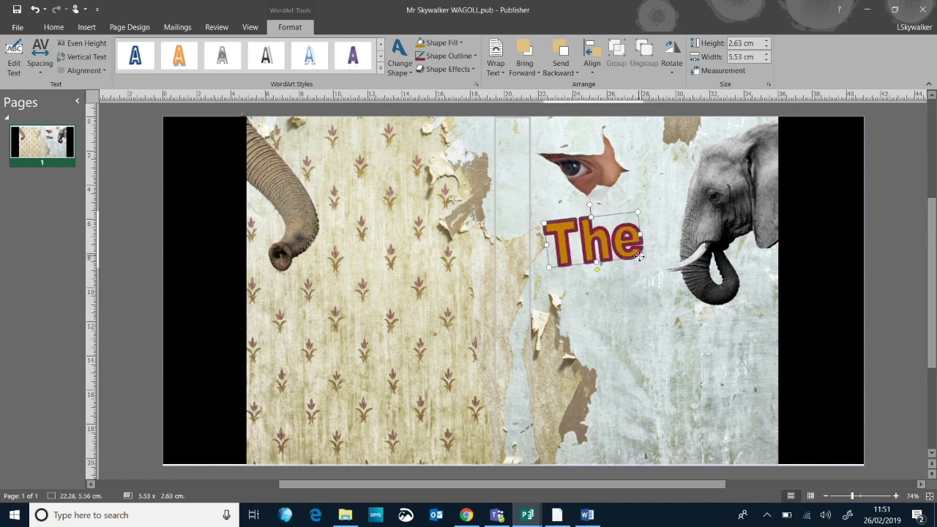
{"action": "left_click_drag", "start_coordinate": [625, 247], "coordinate": [604, 235]}
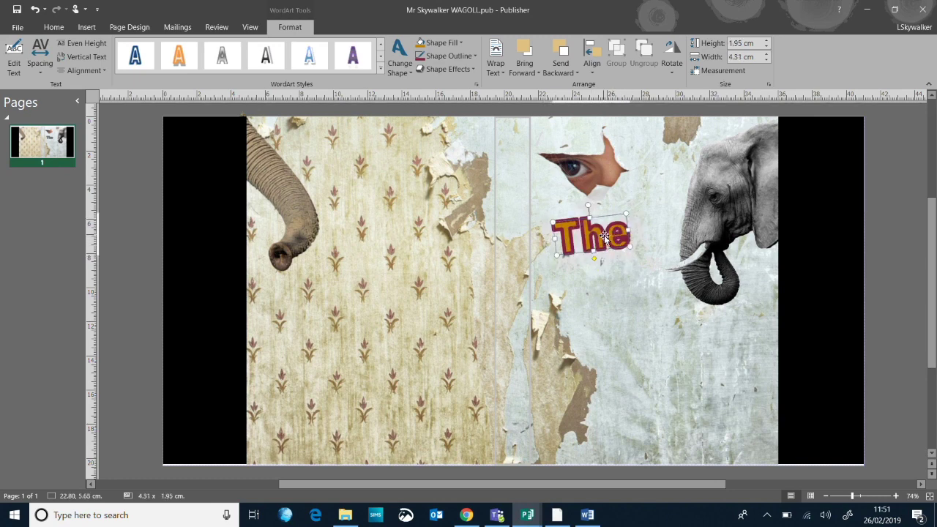
Reduce the outline weight of the "The" WordArt to 3 pt.
{"action": "left_click", "coordinate": [455, 56]}
{"action": "mouse_move", "coordinate": [485, 223]}
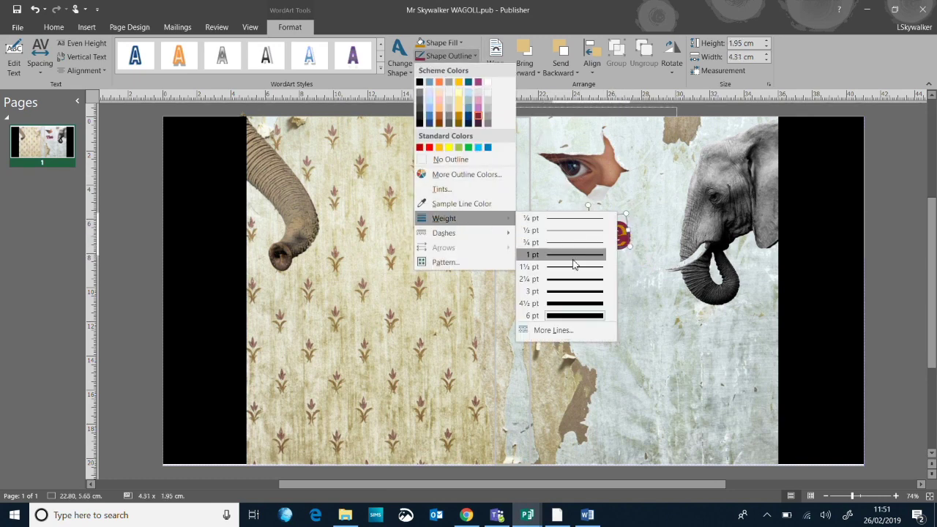
{"action": "left_click", "coordinate": [586, 287]}
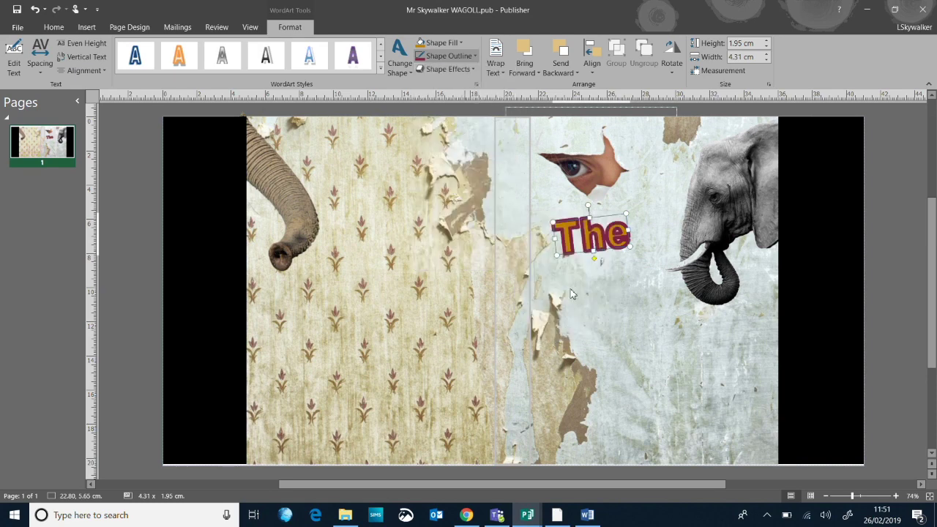
Try several other fonts on the "The" WordArt text, including Javanese Text, Informal Roman and Impact.
{"action": "right_click", "coordinate": [587, 242]}
{"action": "left_click", "coordinate": [594, 206]}
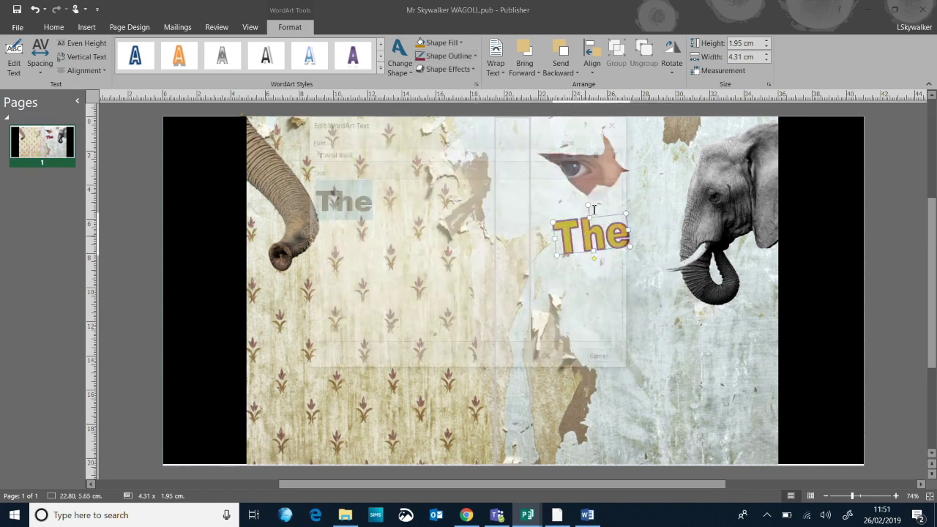
{"action": "left_click", "coordinate": [418, 154]}
{"action": "scroll", "coordinate": [425, 182], "scroll_direction": "down", "scroll_amount": 20}
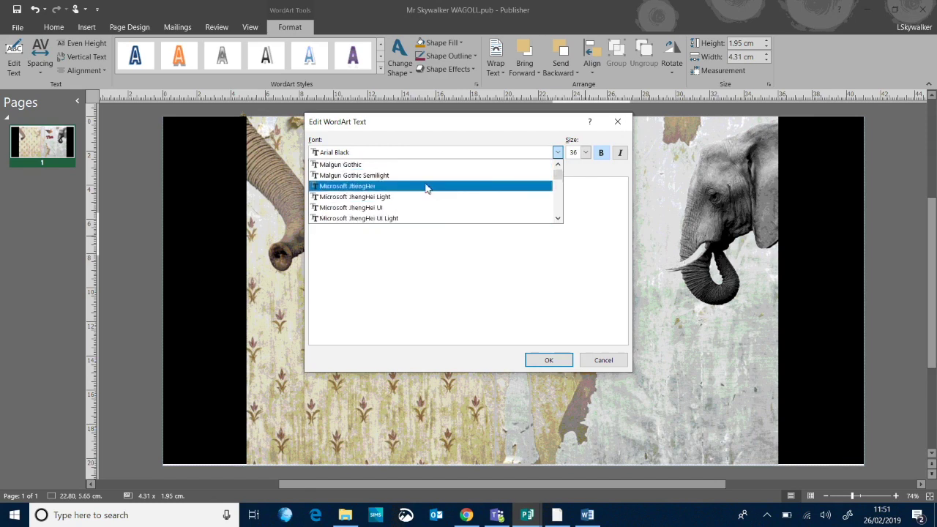
{"action": "left_click_drag", "start_coordinate": [561, 179], "coordinate": [561, 198]}
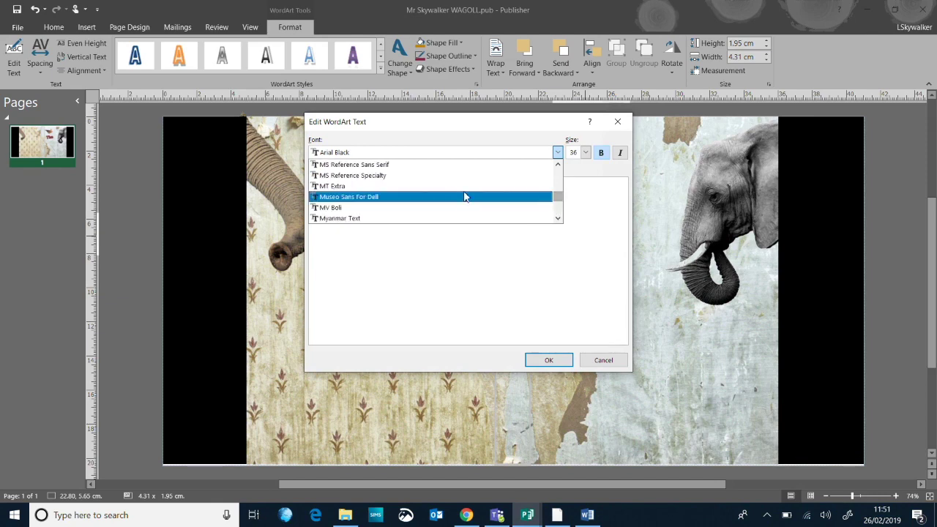
{"action": "left_click", "coordinate": [451, 187]}
{"action": "left_click", "coordinate": [435, 155]}
{"action": "scroll", "coordinate": [410, 178], "scroll_direction": "up", "scroll_amount": 2}
{"action": "left_click", "coordinate": [410, 176]}
{"action": "left_click", "coordinate": [414, 156]}
{"action": "left_click", "coordinate": [401, 184]}
{"action": "left_click", "coordinate": [415, 152]}
{"action": "scroll", "coordinate": [414, 197], "scroll_direction": "up", "scroll_amount": 2}
{"action": "left_click", "coordinate": [415, 196]}
{"action": "left_click", "coordinate": [419, 153]}
{"action": "scroll", "coordinate": [414, 208], "scroll_direction": "up", "scroll_amount": 3}
{"action": "left_click", "coordinate": [412, 183]}
{"action": "left_click", "coordinate": [413, 155]}
{"action": "scroll", "coordinate": [414, 176], "scroll_direction": "up", "scroll_amount": 2}
{"action": "left_click", "coordinate": [410, 183]}
{"action": "left_click", "coordinate": [421, 154]}
{"action": "left_click", "coordinate": [415, 186]}
{"action": "left_click", "coordinate": [425, 154]}
{"action": "left_click", "coordinate": [408, 176]}
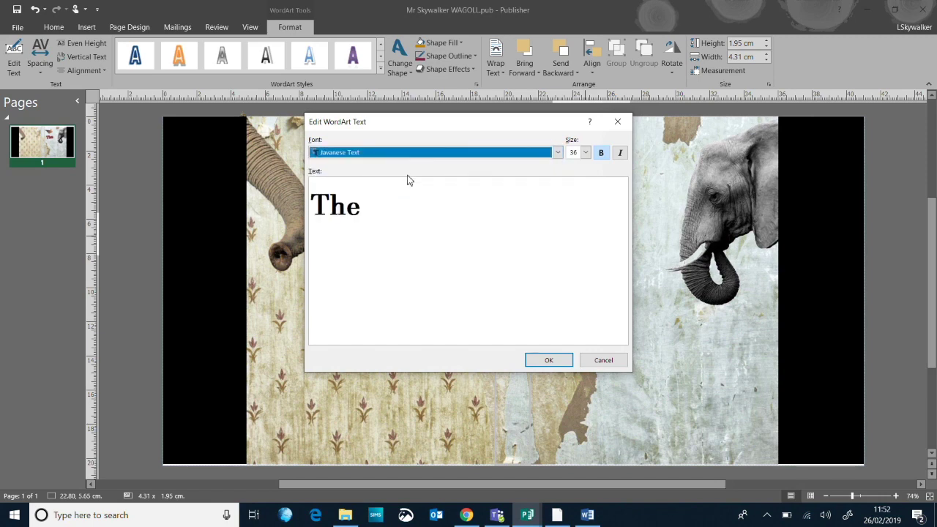
{"action": "left_click", "coordinate": [415, 152]}
{"action": "left_click", "coordinate": [400, 186]}
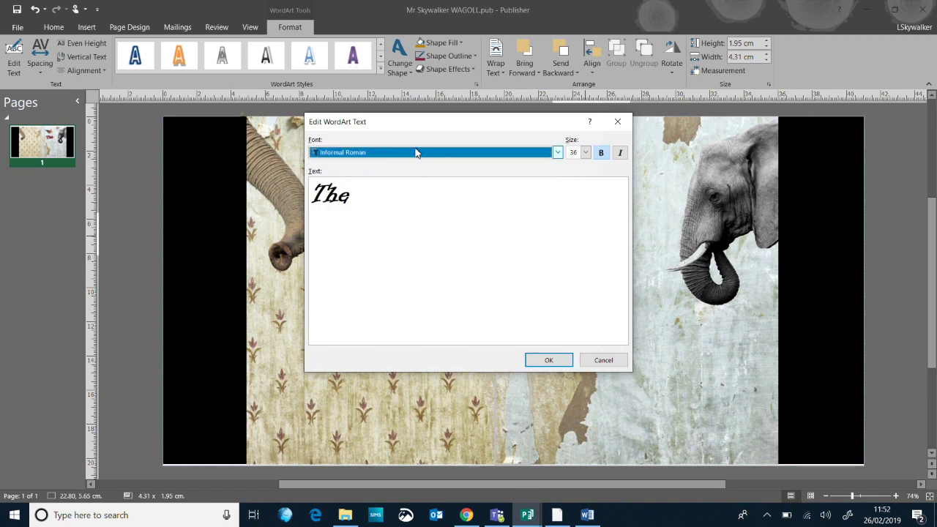
{"action": "left_click", "coordinate": [415, 153]}
{"action": "left_click", "coordinate": [399, 208]}
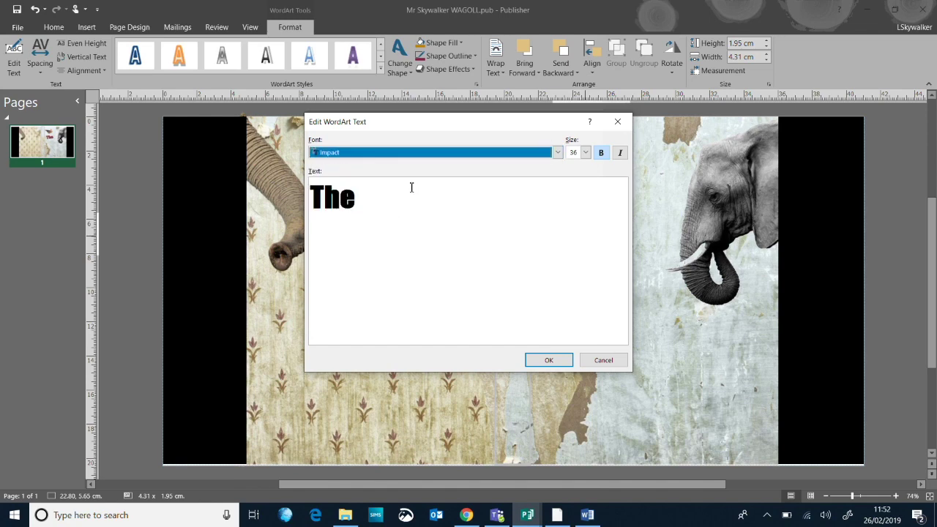
Set the font of the "The" WordArt to Chiller and apply the text change.
{"action": "left_click", "coordinate": [415, 152]}
{"action": "scroll", "coordinate": [410, 192], "scroll_direction": "up", "scroll_amount": 1}
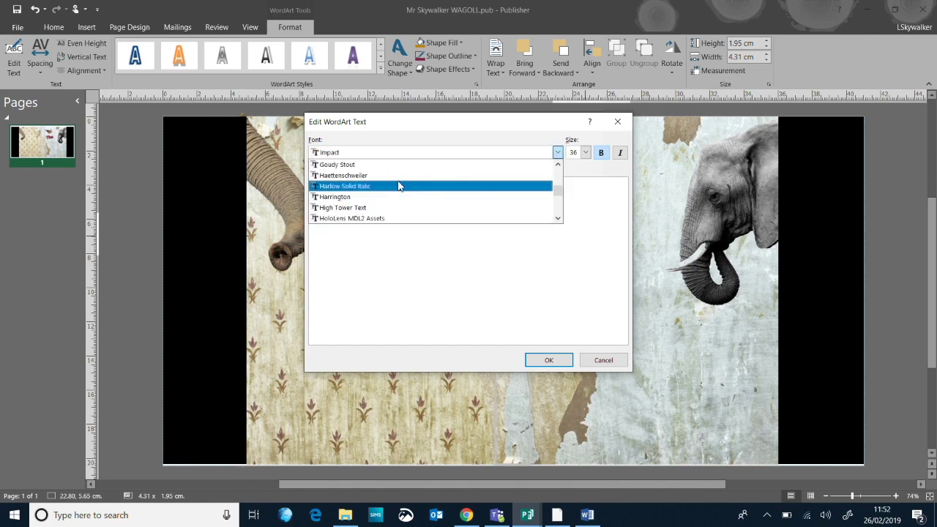
{"action": "scroll", "coordinate": [416, 195], "scroll_direction": "up", "scroll_amount": 2}
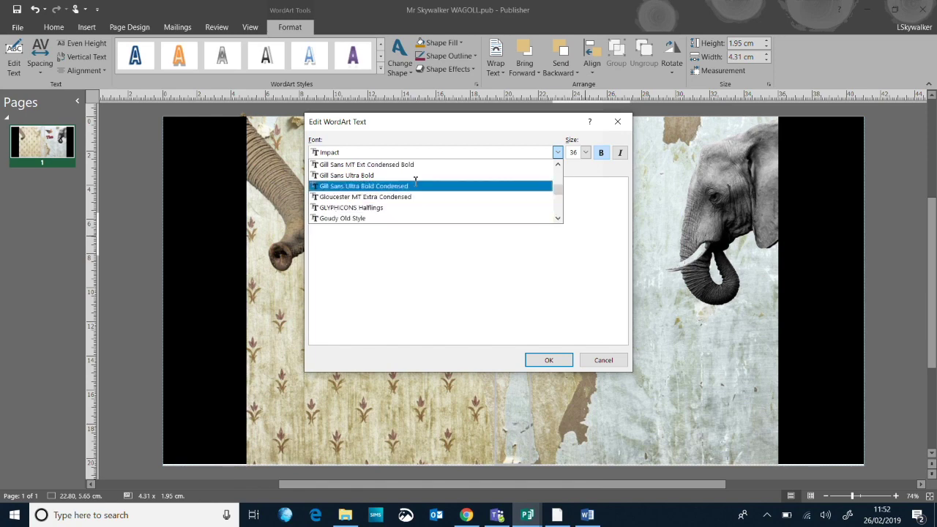
{"action": "scroll", "coordinate": [402, 175], "scroll_direction": "up", "scroll_amount": 3}
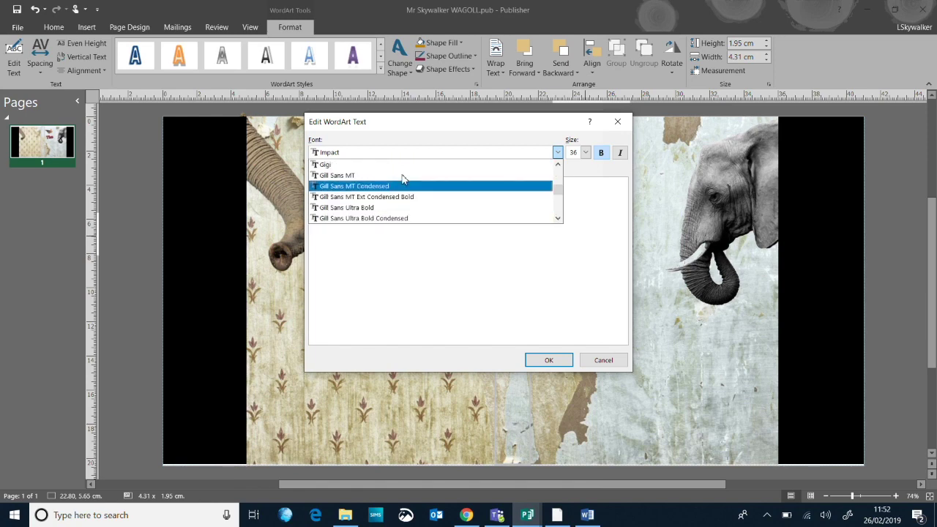
{"action": "scroll", "coordinate": [379, 169], "scroll_direction": "up", "scroll_amount": 5}
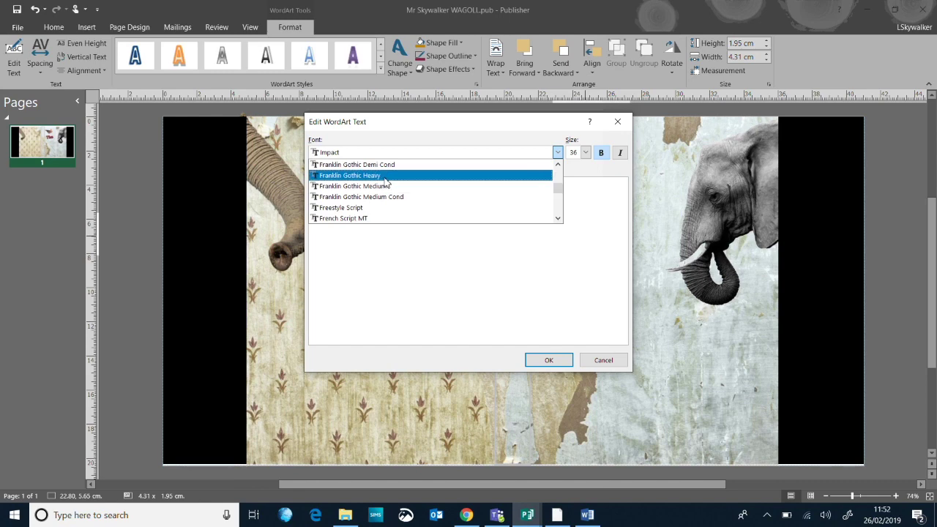
{"action": "scroll", "coordinate": [388, 182], "scroll_direction": "up", "scroll_amount": 5}
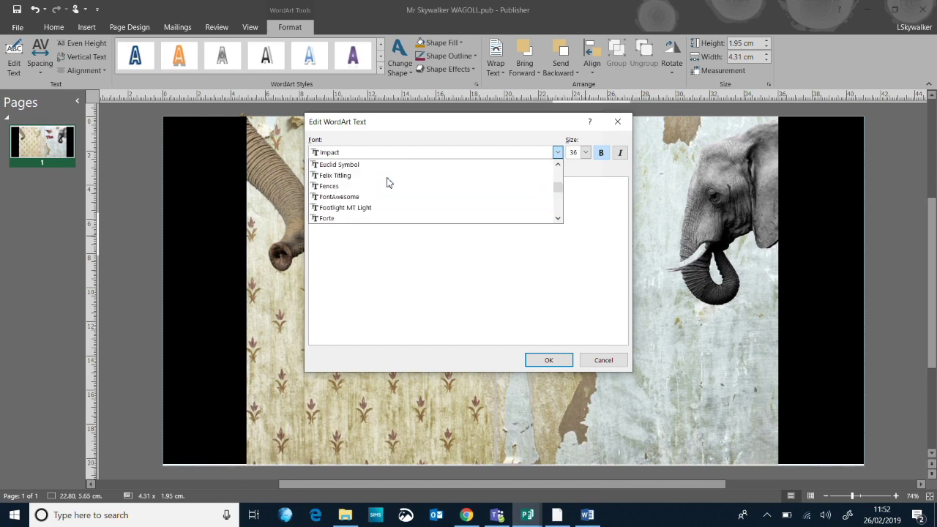
{"action": "scroll", "coordinate": [366, 195], "scroll_direction": "up", "scroll_amount": 6}
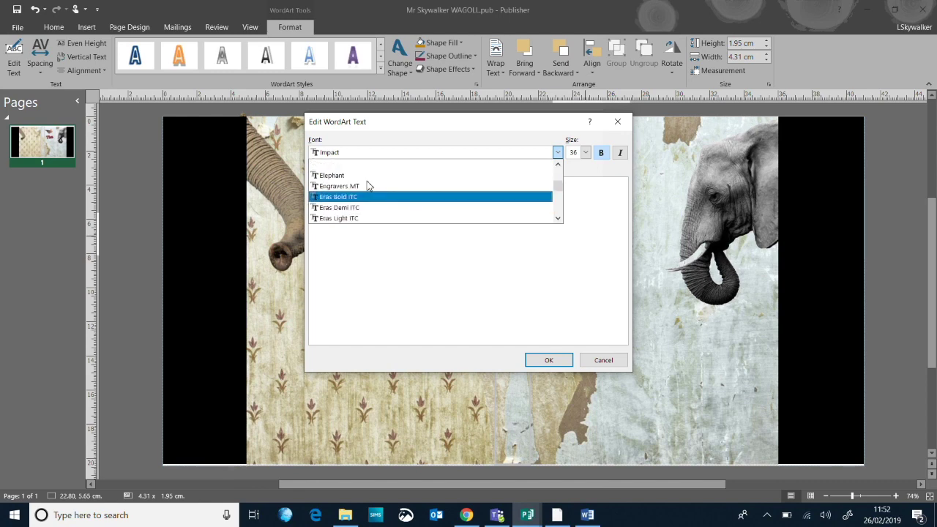
{"action": "scroll", "coordinate": [377, 194], "scroll_direction": "up", "scroll_amount": 6}
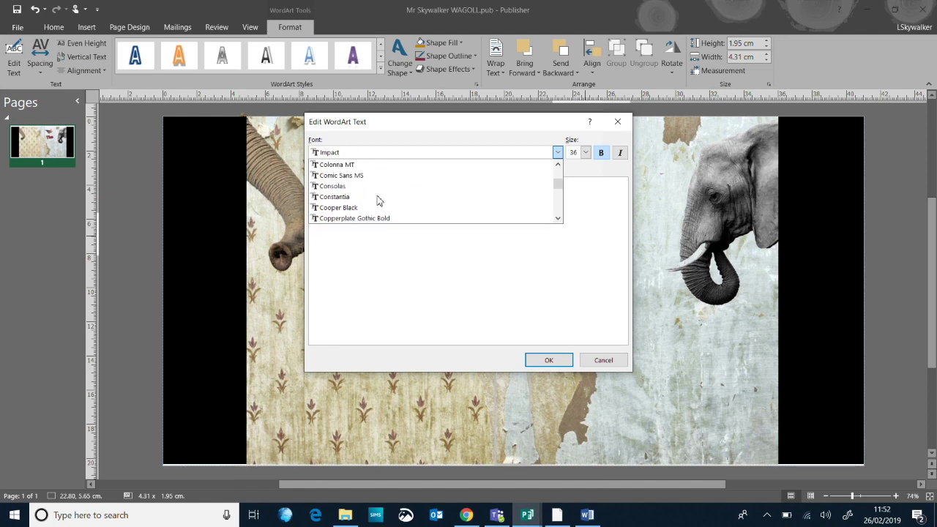
{"action": "left_click", "coordinate": [362, 168]}
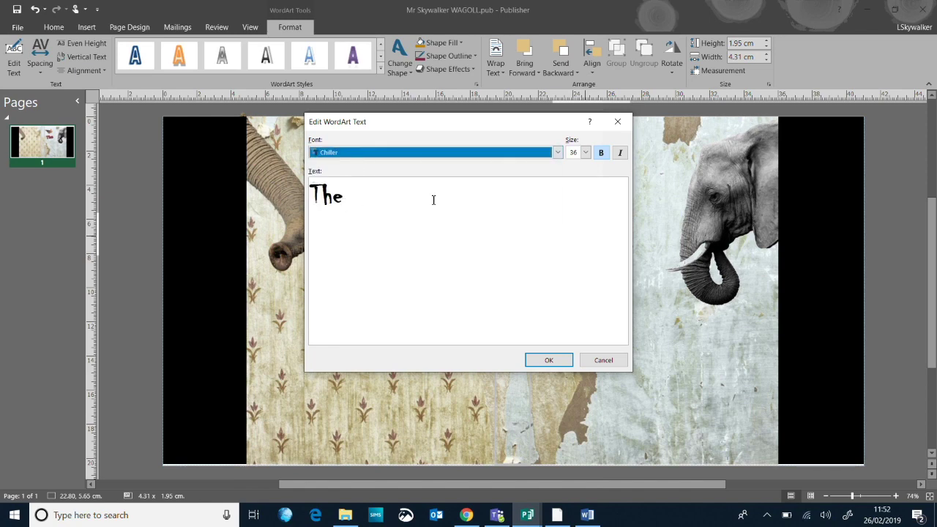
{"action": "left_click", "coordinate": [467, 216]}
{"action": "left_click", "coordinate": [549, 359]}
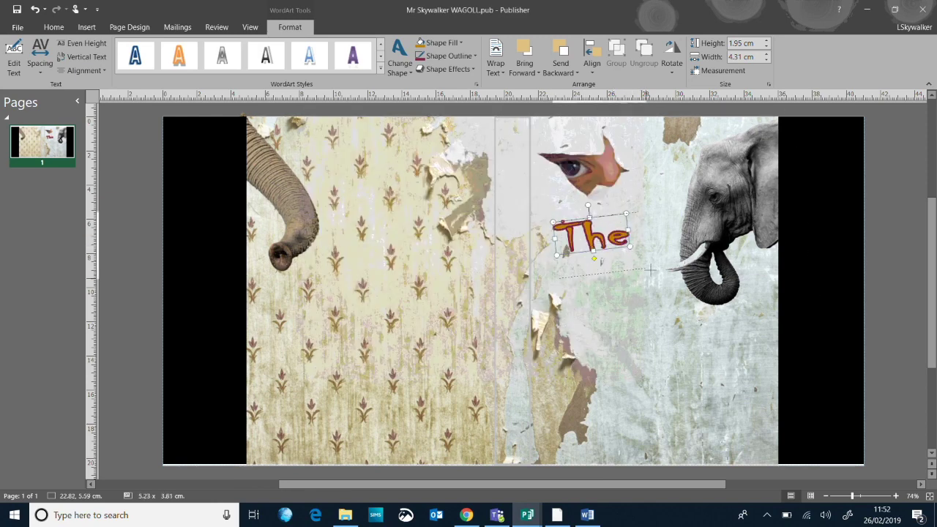
Enlarge the "The" WordArt to about 5.83 × 3.11 cm and fill it with black.
{"action": "left_click_drag", "start_coordinate": [629, 247], "coordinate": [662, 261]}
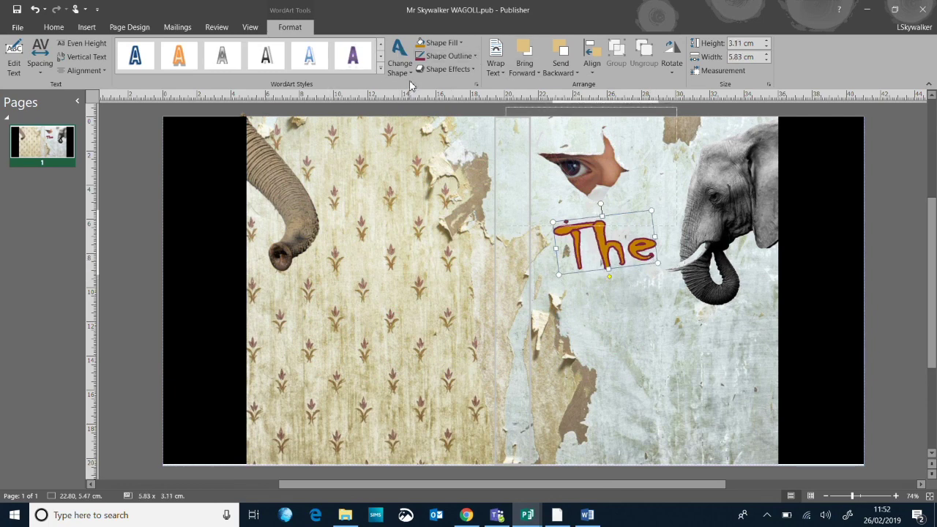
{"action": "left_click", "coordinate": [441, 43]}
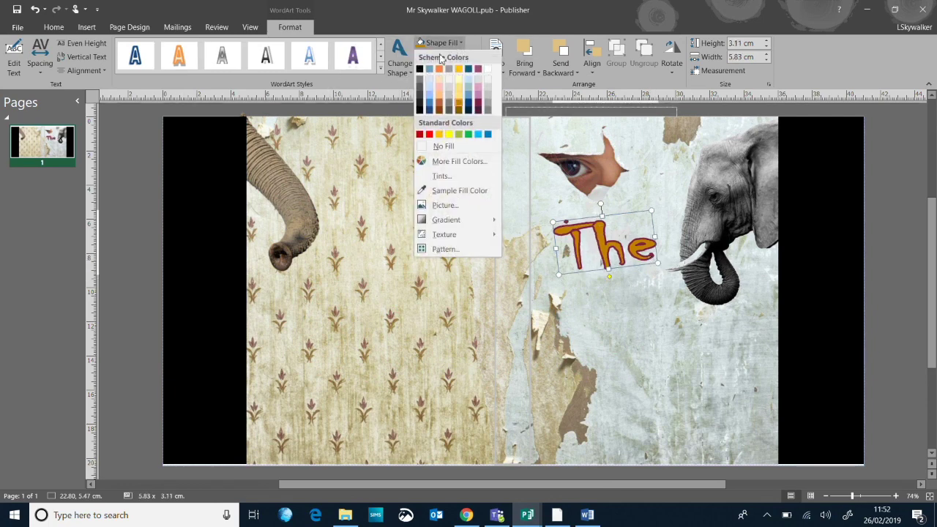
{"action": "key", "text": "Escape"}
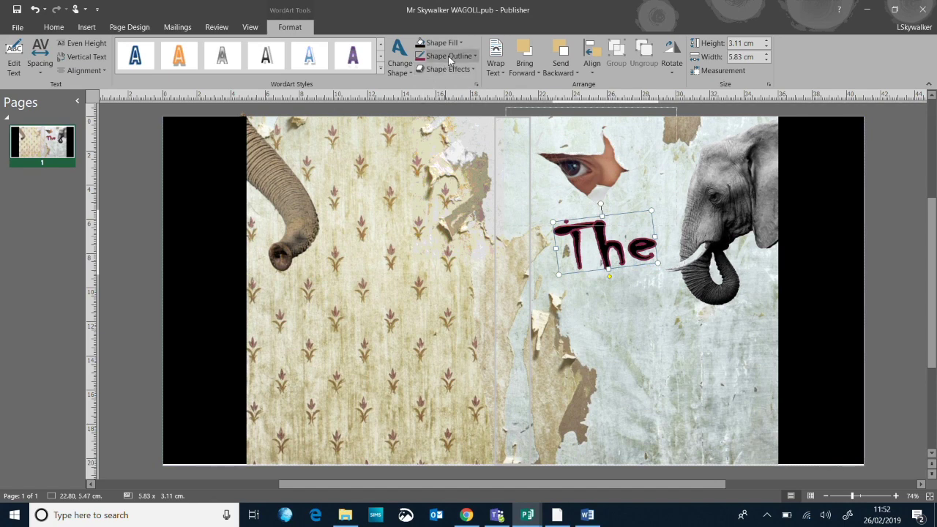
Try a black outline and a white fill on the "The" WordArt, and undo the white fill.
{"action": "left_click", "coordinate": [448, 55]}
{"action": "left_click", "coordinate": [420, 82]}
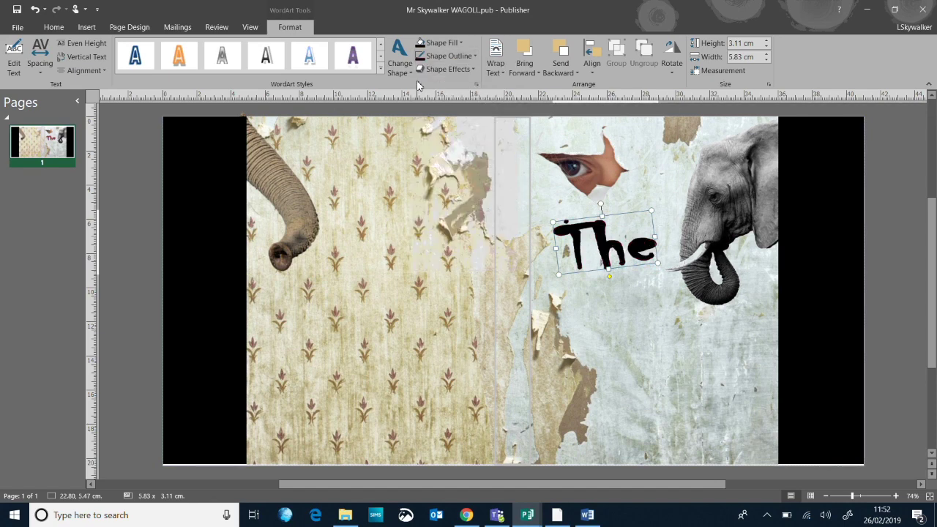
{"action": "left_click", "coordinate": [441, 43]}
{"action": "left_click", "coordinate": [489, 77]}
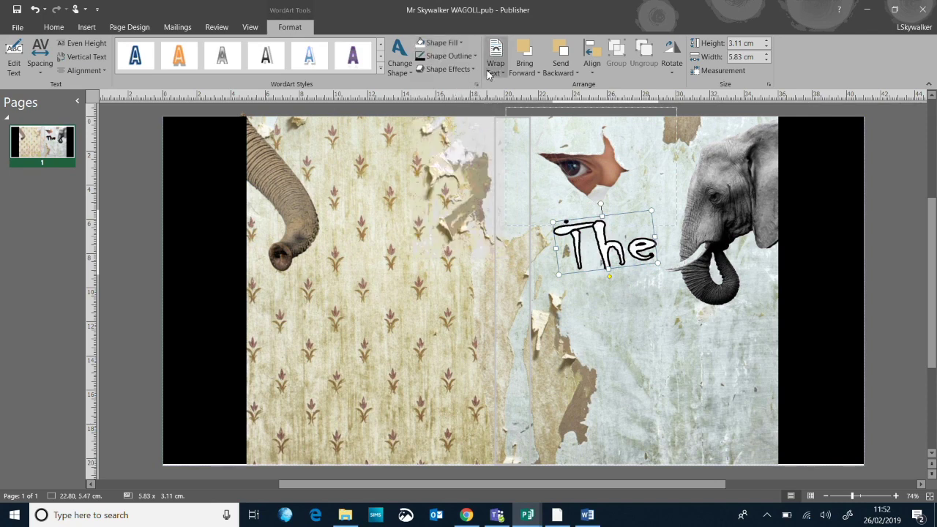
{"action": "key", "text": "ctrl+z"}
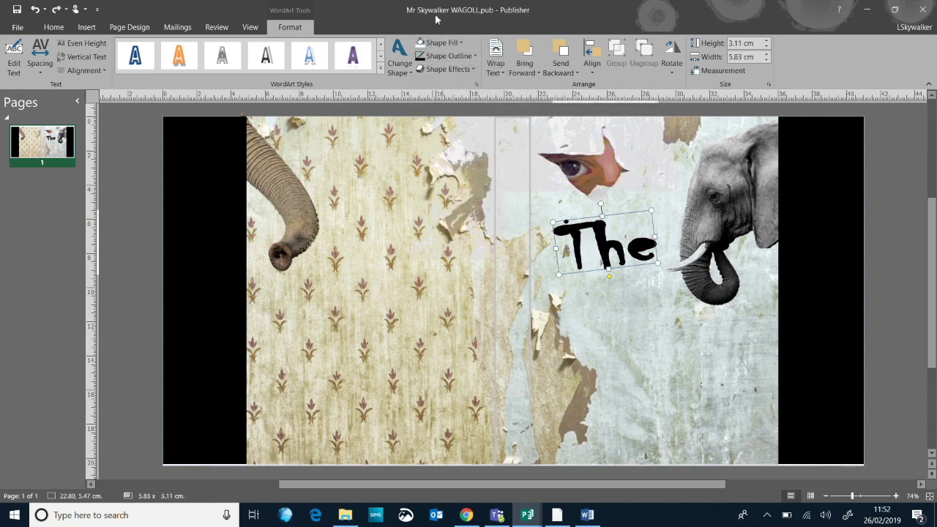
Give the "The" WordArt a white outline with a weight of 1½ pt.
{"action": "left_click", "coordinate": [458, 59]}
{"action": "left_click", "coordinate": [489, 83]}
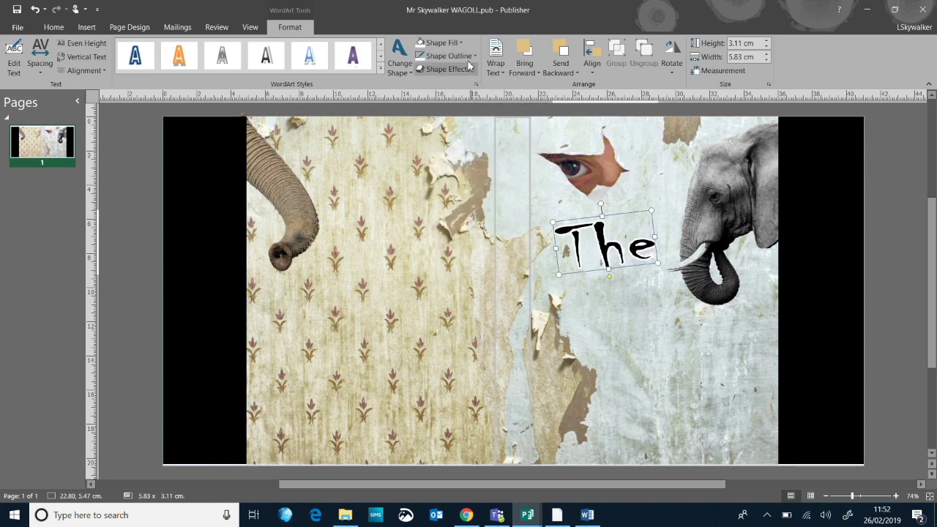
{"action": "left_click", "coordinate": [448, 56]}
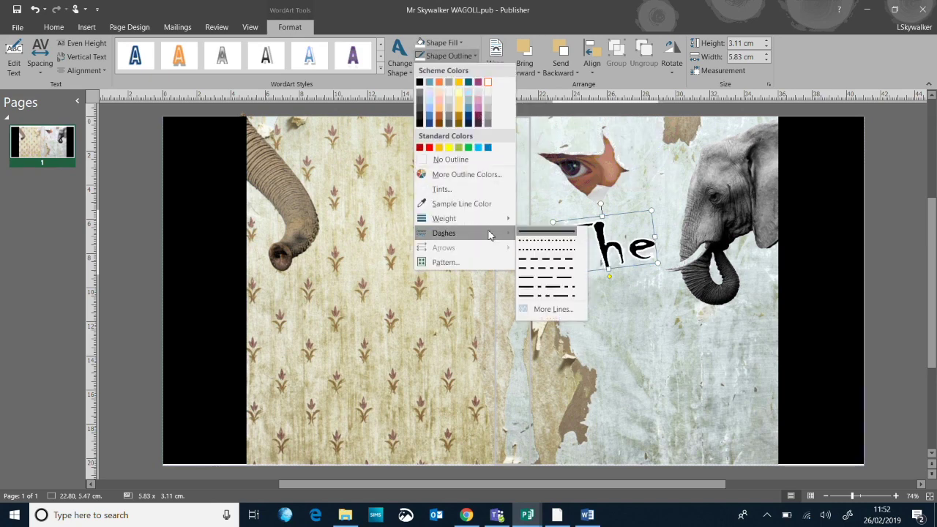
{"action": "mouse_move", "coordinate": [500, 220]}
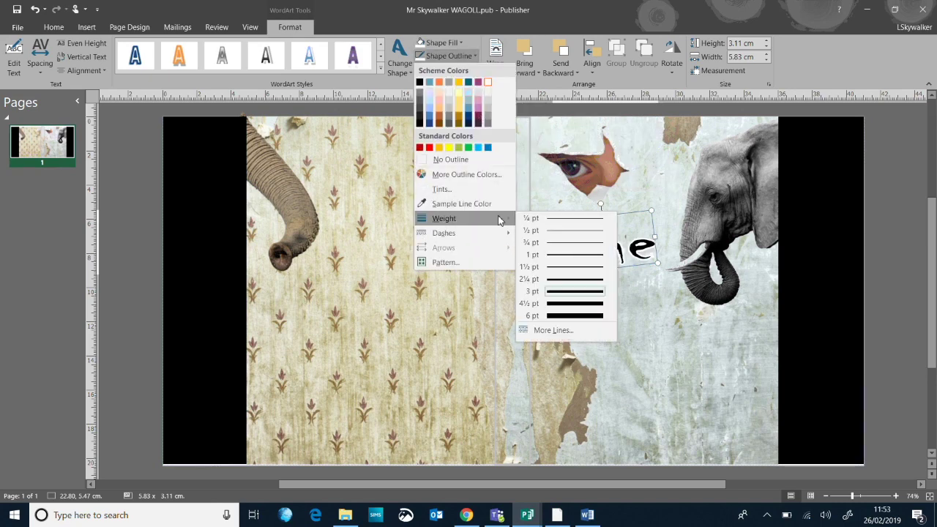
{"action": "left_click", "coordinate": [571, 267]}
Shrink the "The" WordArt to about 4.53 × 1.81 cm, place it just beneath the eye and deselect it.
{"action": "left_click_drag", "start_coordinate": [657, 264], "coordinate": [587, 245]}
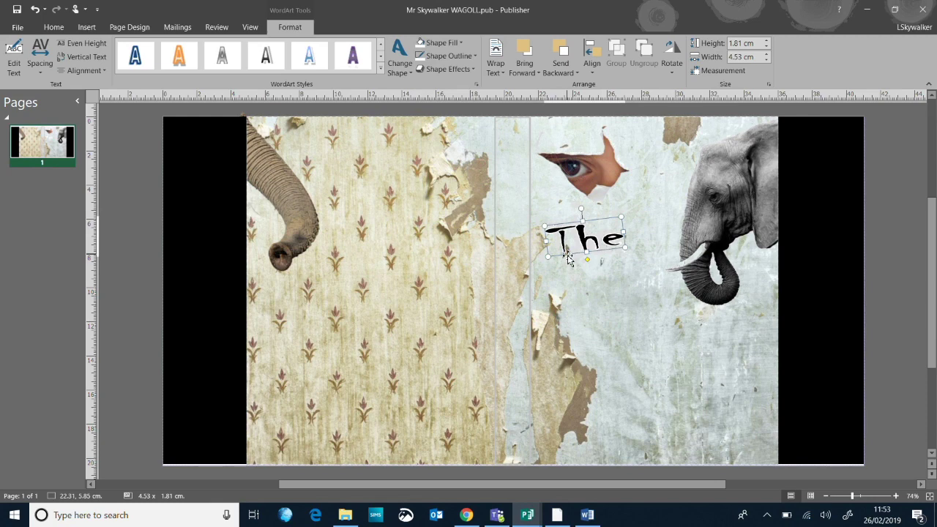
{"action": "left_click", "coordinate": [879, 239]}
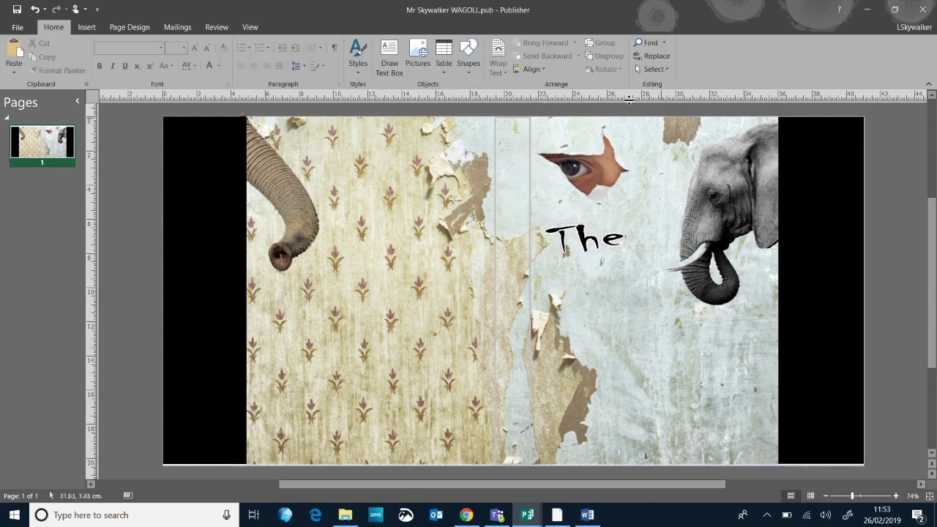
{"action": "left_click", "coordinate": [87, 27]}
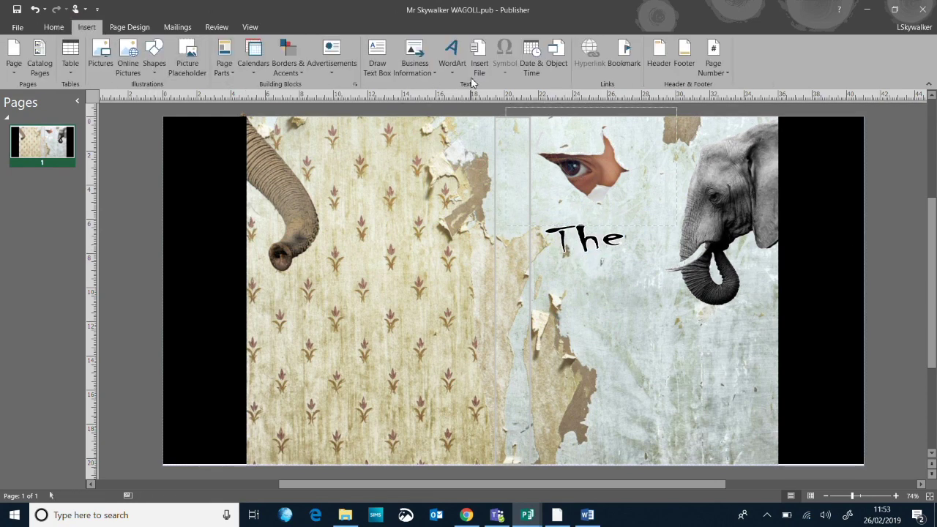
Duplicate the "The" WordArt, place the copy below the original and tilt it slightly clockwise.
{"action": "right_click", "coordinate": [579, 238]}
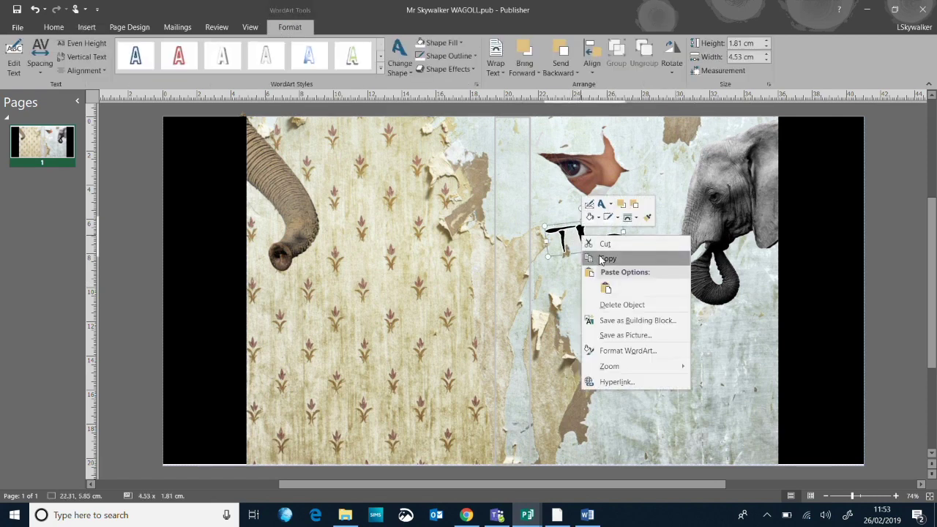
{"action": "left_click", "coordinate": [601, 256]}
{"action": "left_click_drag", "start_coordinate": [779, 114], "coordinate": [824, 292]}
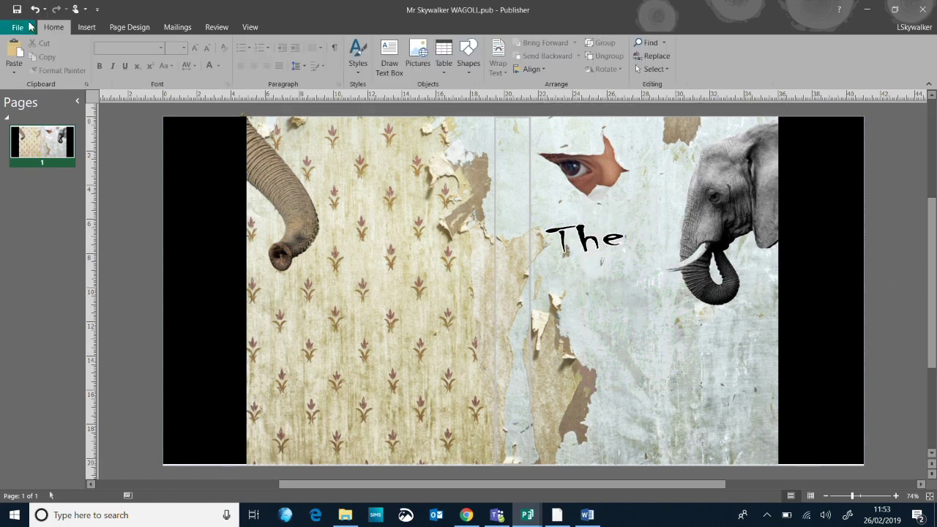
{"action": "left_click", "coordinate": [14, 52]}
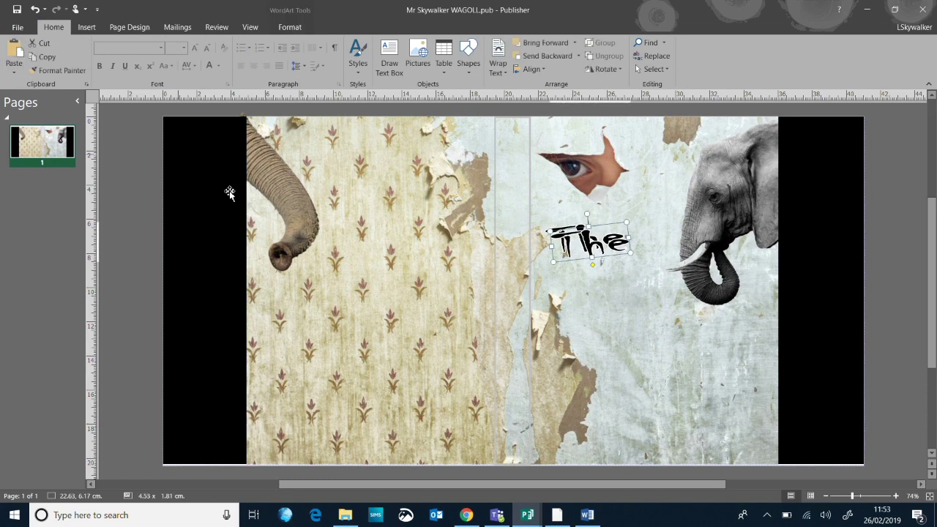
{"action": "left_click_drag", "start_coordinate": [591, 248], "coordinate": [582, 328]}
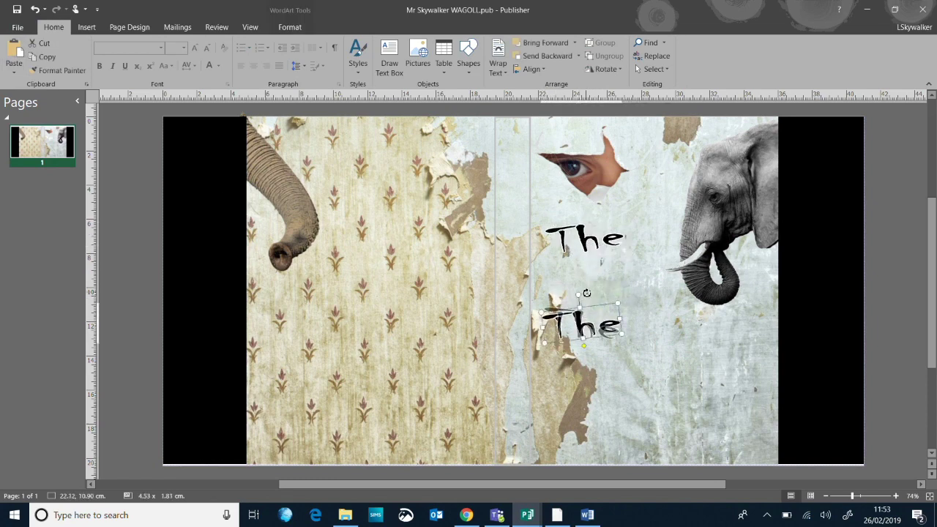
{"action": "left_click_drag", "start_coordinate": [580, 324], "coordinate": [597, 306]}
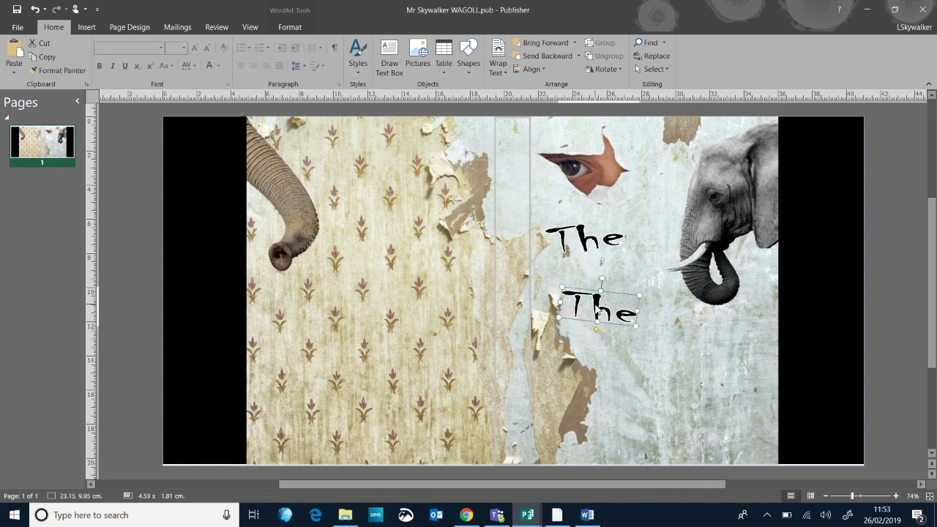
Change the text of the tilted "The" WordArt copy to "ELEPHANTS".
{"action": "right_click", "coordinate": [597, 311]}
{"action": "left_click", "coordinate": [595, 282]}
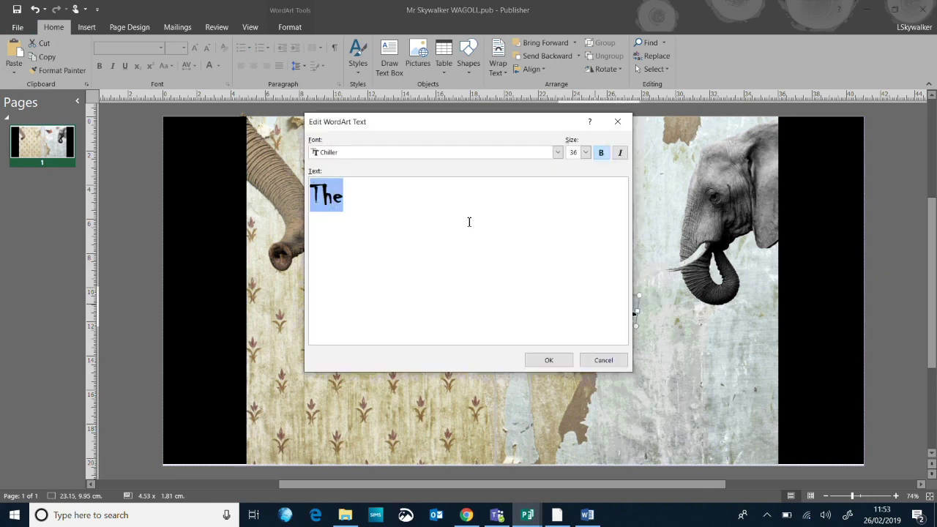
{"action": "type", "text": "ELEP"}
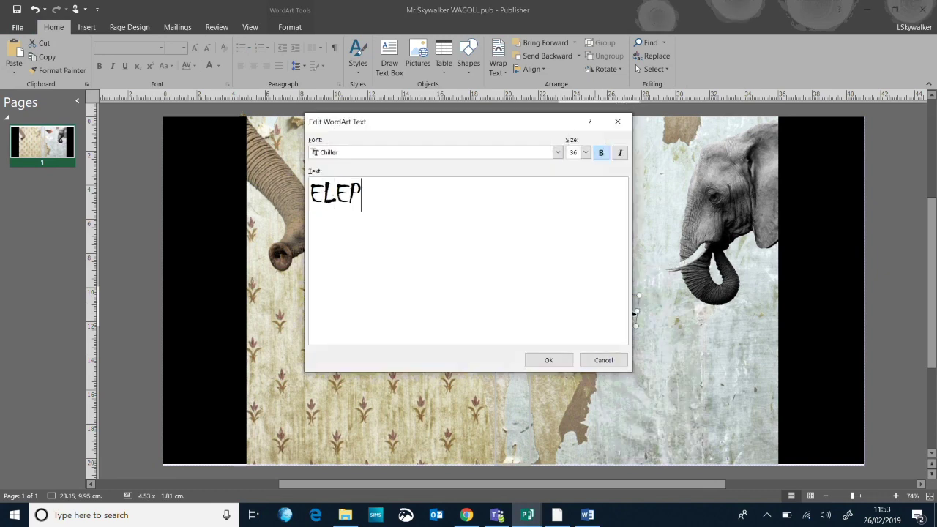
{"action": "type", "text": "HANTS"}
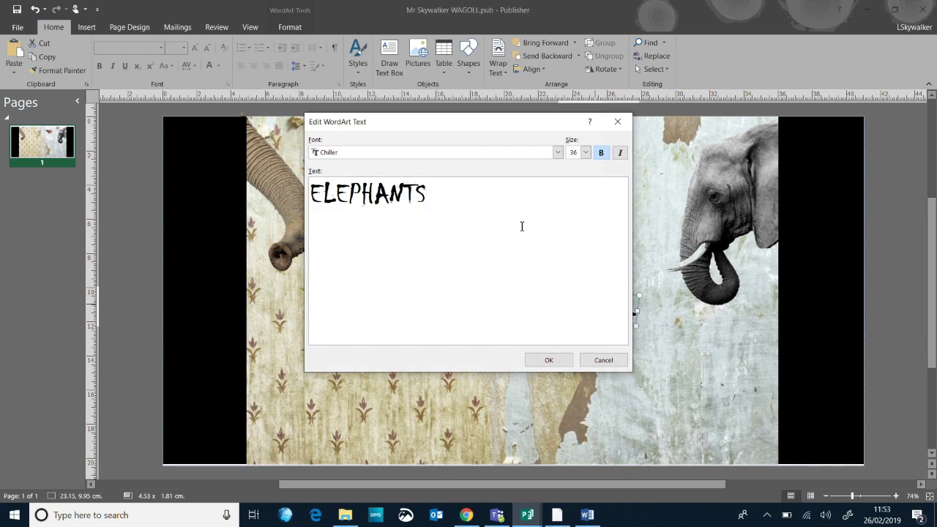
{"action": "left_click", "coordinate": [548, 359]}
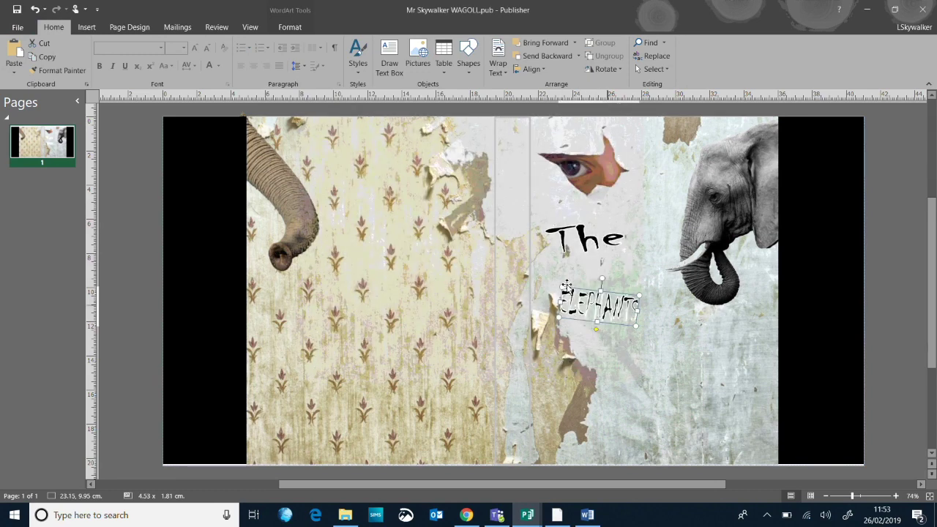
Enlarge the "ELEPHANTS" WordArt to about 12.56 × 3.71 cm and shift it slightly up and left beneath "The".
{"action": "left_click_drag", "start_coordinate": [638, 327], "coordinate": [768, 375]}
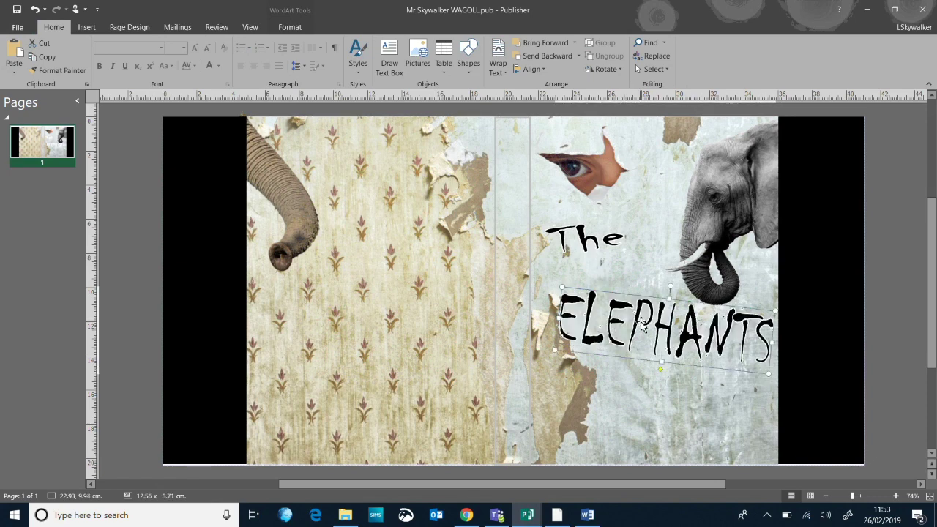
{"action": "mouse_move", "coordinate": [628, 322]}
{"action": "left_mouse_down"}
{"action": "mouse_move", "coordinate": [615, 316]}
{"action": "mouse_move", "coordinate": [624, 316]}
{"action": "left_mouse_up"}
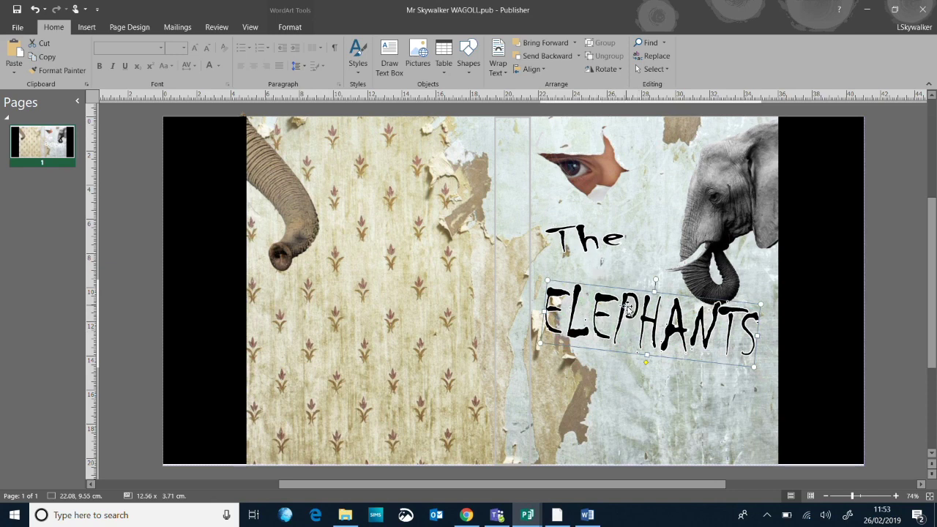
Try the "ELEPHANTS" WordArt text without bold and restore the bold formatting.
{"action": "right_click", "coordinate": [629, 311]}
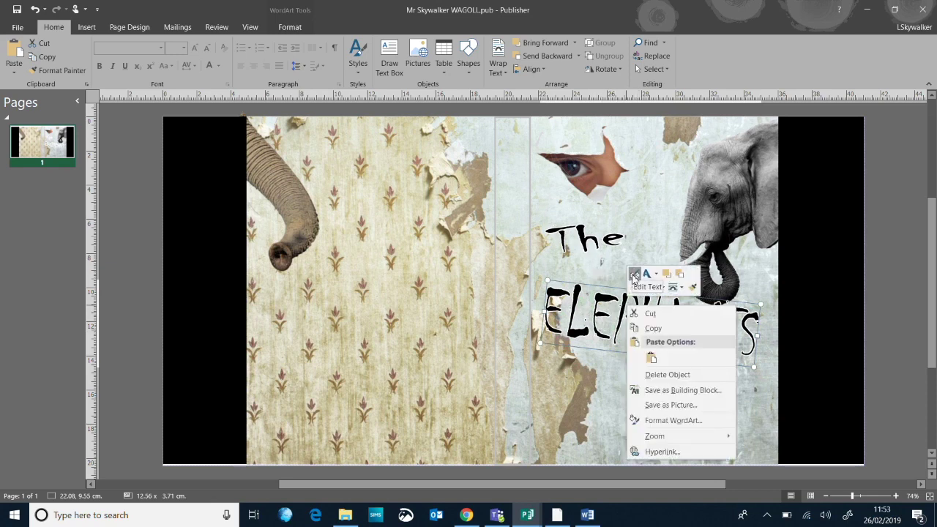
{"action": "left_click", "coordinate": [634, 275]}
{"action": "left_click", "coordinate": [605, 156]}
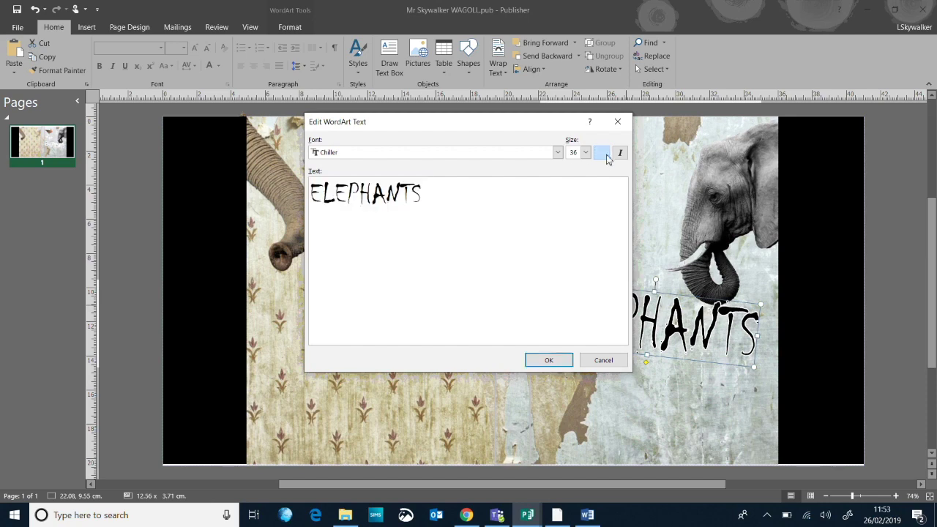
{"action": "double_click", "coordinate": [474, 189]}
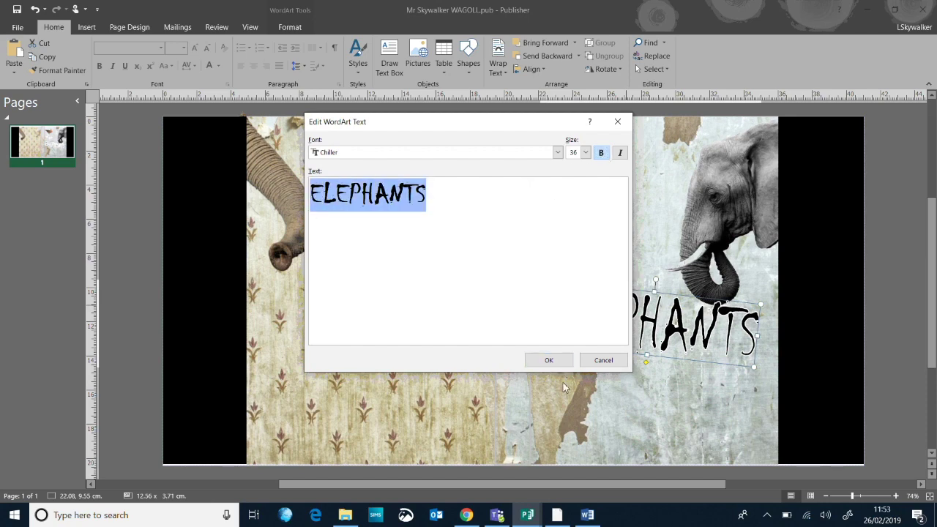
{"action": "left_click", "coordinate": [548, 359]}
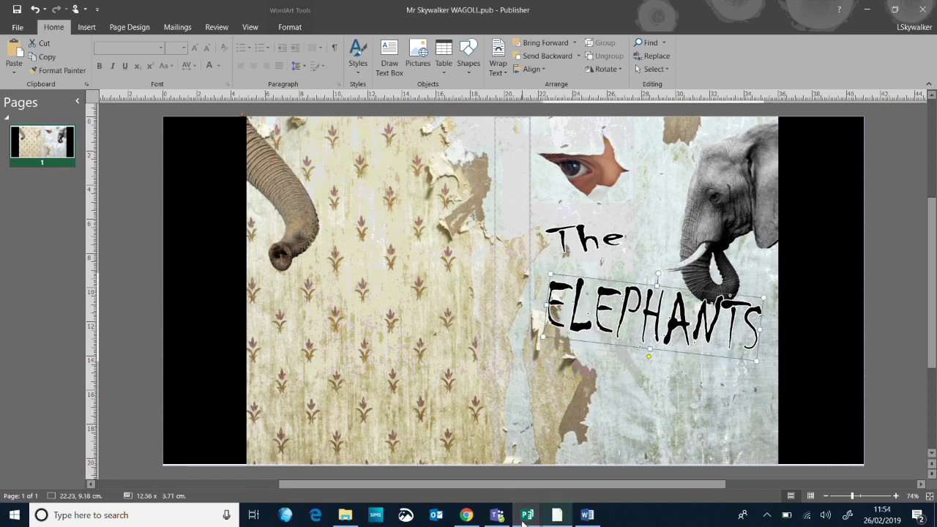
Check how the title words are styled in Book Cover MASTER.pub, and return to Mr Skywalker WAGOLL.pub.
{"action": "mouse_move", "coordinate": [527, 515]}
{"action": "left_click", "coordinate": [447, 469]}
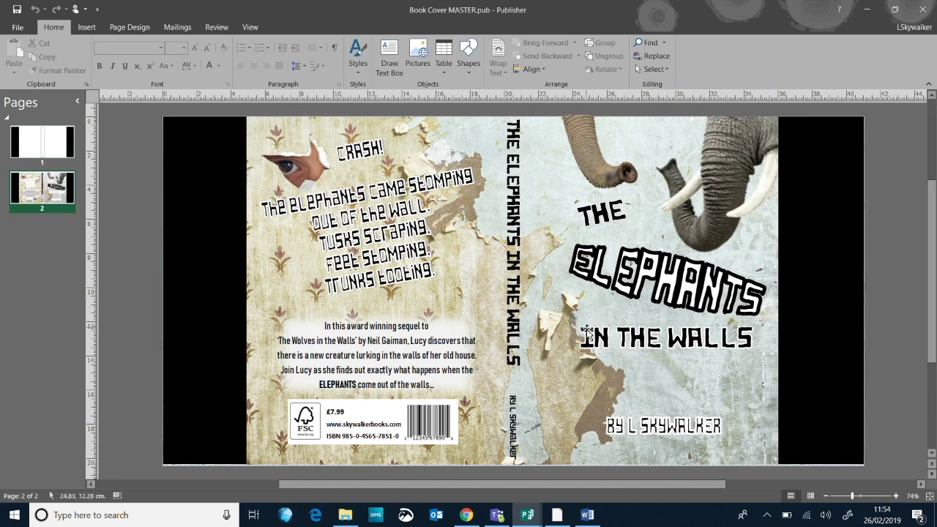
{"action": "mouse_move", "coordinate": [527, 515]}
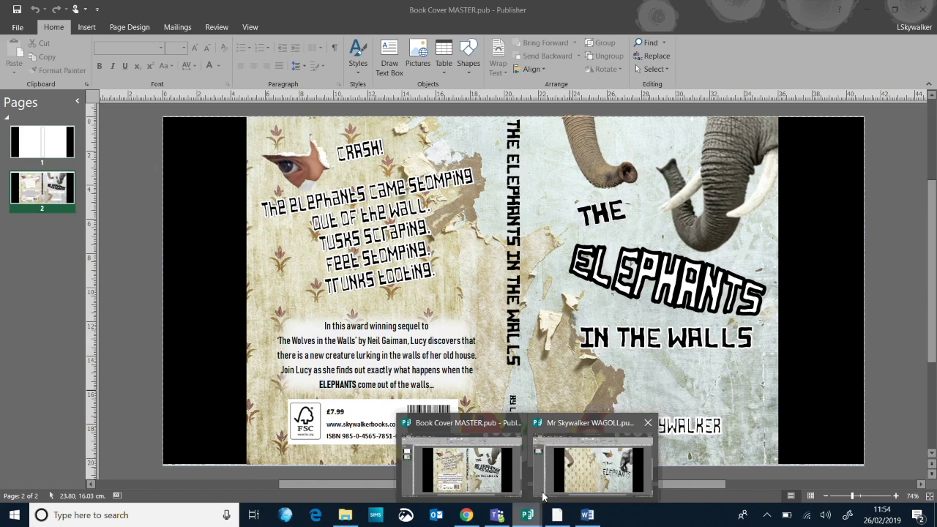
{"action": "left_click", "coordinate": [574, 479]}
Open the shape fill options for the "ELEPHANTS" WordArt.
{"action": "right_click", "coordinate": [577, 302]}
{"action": "key", "text": "Escape"}
{"action": "left_click", "coordinate": [306, 27]}
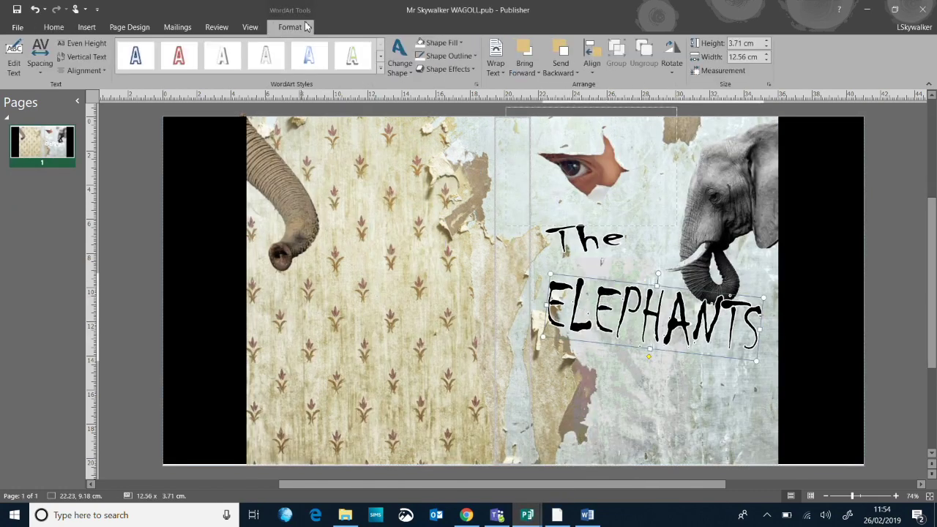
{"action": "left_click", "coordinate": [443, 46]}
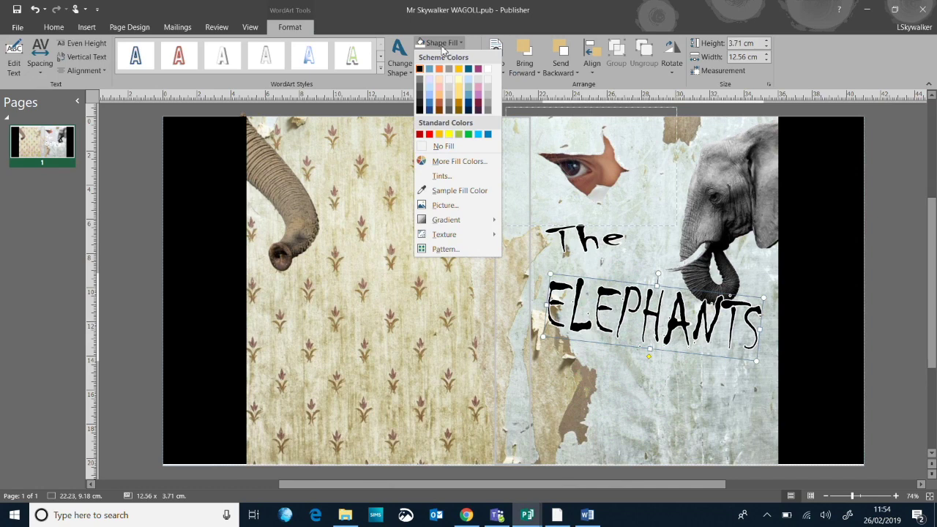
Fill the ELEPHANTS WordArt with white and give it a black outline.
{"action": "left_click", "coordinate": [488, 74]}
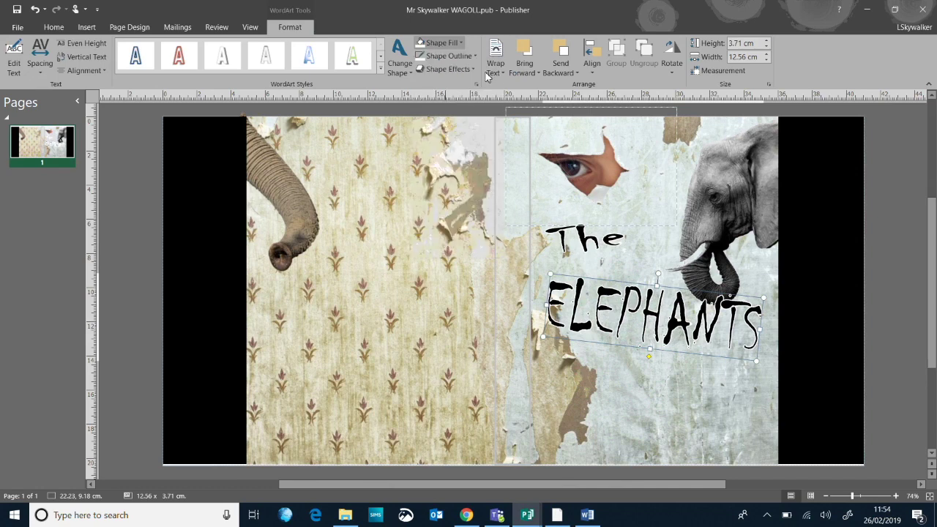
{"action": "left_click", "coordinate": [447, 57]}
{"action": "left_click", "coordinate": [419, 82]}
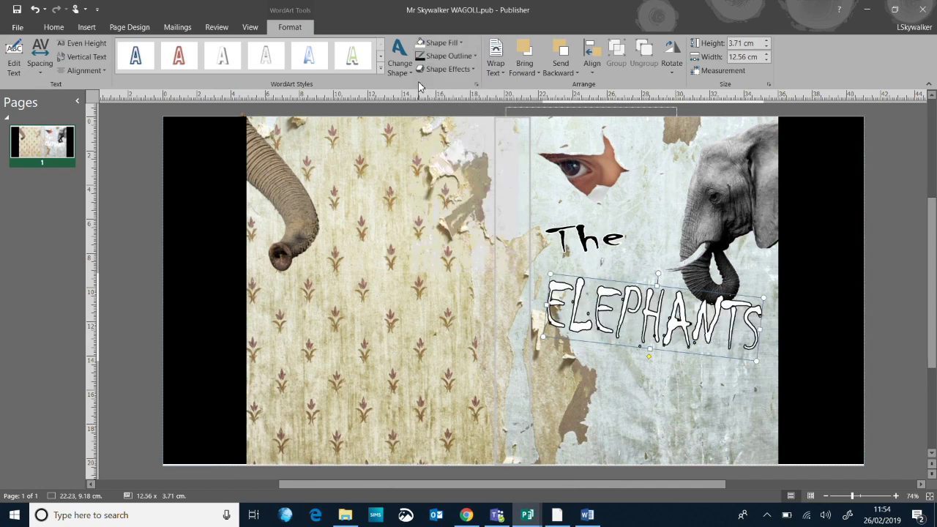
{"action": "left_click", "coordinate": [871, 315]}
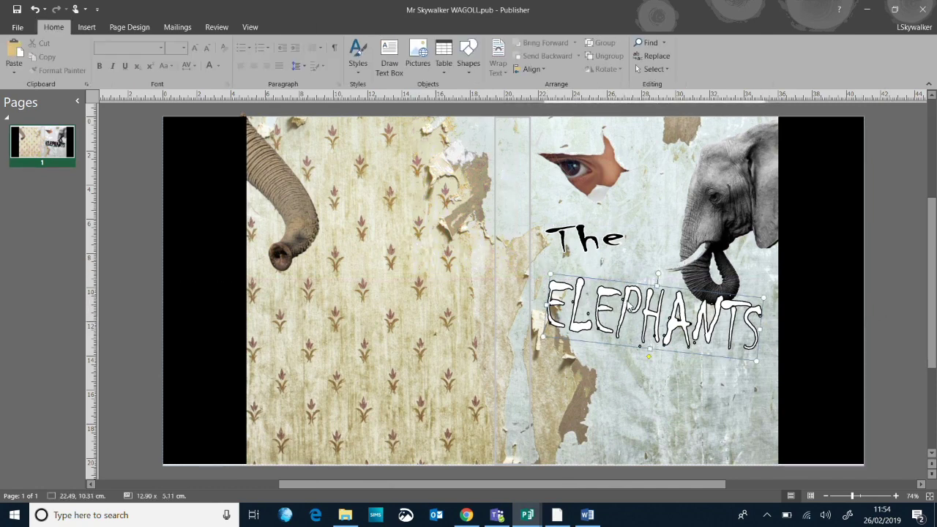
Nudge the ELEPHANTS WordArt slightly up and away from the spine on the front cover.
{"action": "left_click", "coordinate": [628, 308]}
{"action": "left_click_drag", "start_coordinate": [629, 301], "coordinate": [629, 292]}
{"action": "left_click", "coordinate": [889, 275]}
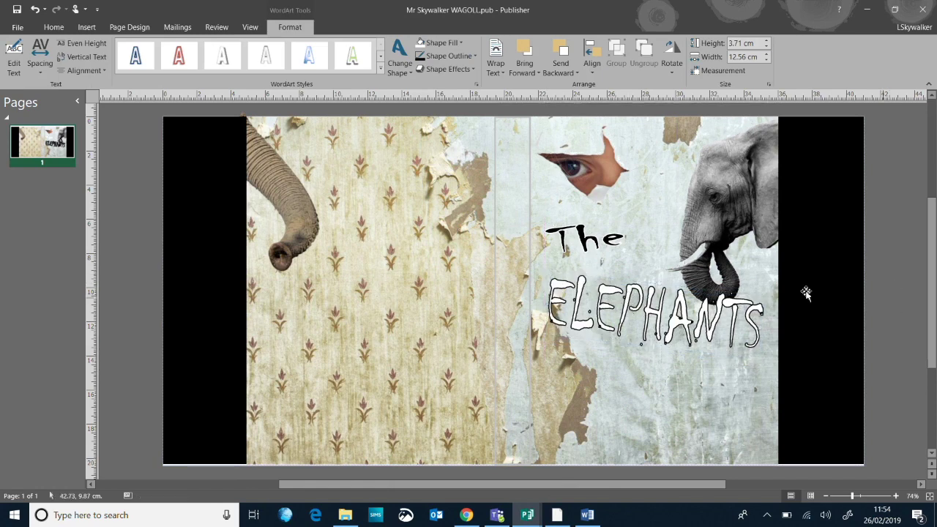
Try a light grey fill and a darker grey fill on the ELEPHANTS WordArt.
{"action": "left_click", "coordinate": [627, 308]}
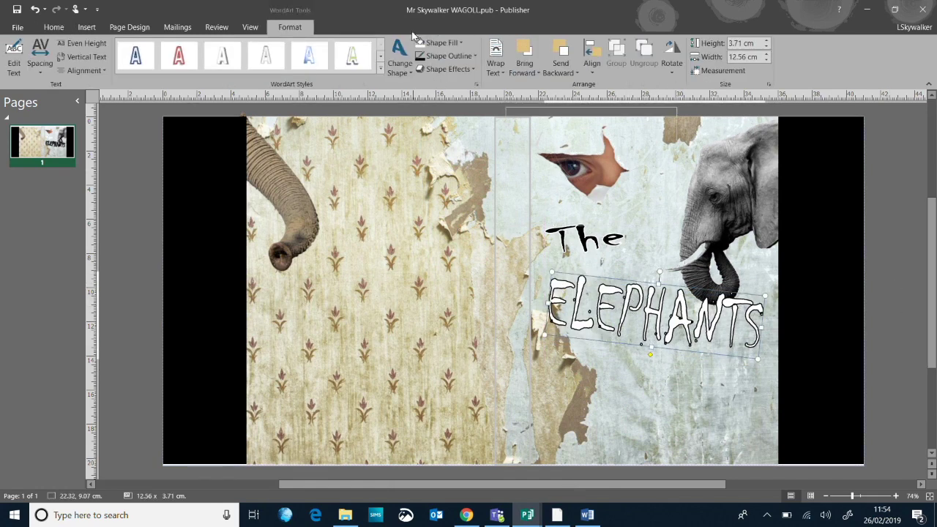
{"action": "left_click", "coordinate": [439, 42]}
{"action": "left_click", "coordinate": [488, 97]}
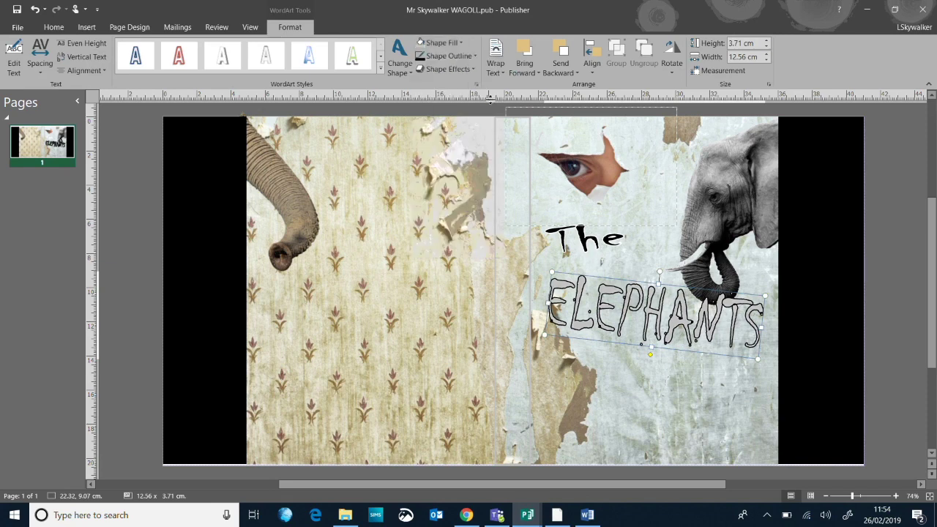
{"action": "left_click", "coordinate": [451, 42]}
{"action": "left_click", "coordinate": [484, 103]}
Fill the ELEPHANTS WordArt with the standard dark red colour.
{"action": "left_click", "coordinate": [443, 44]}
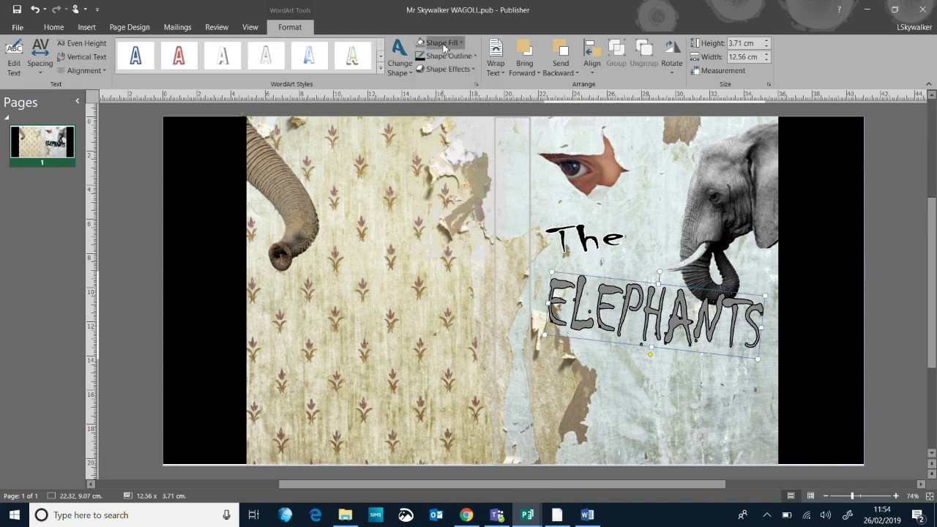
{"action": "left_click", "coordinate": [422, 134]}
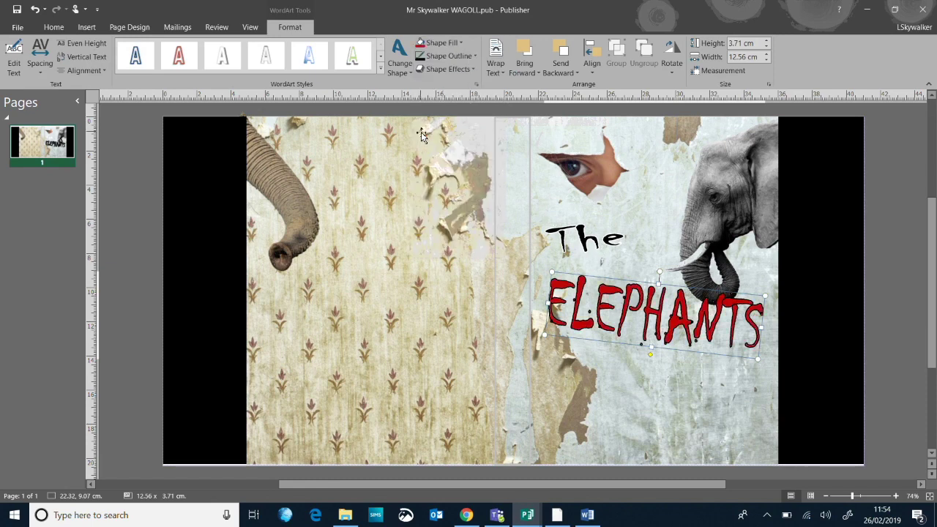
{"action": "left_click", "coordinate": [896, 270]}
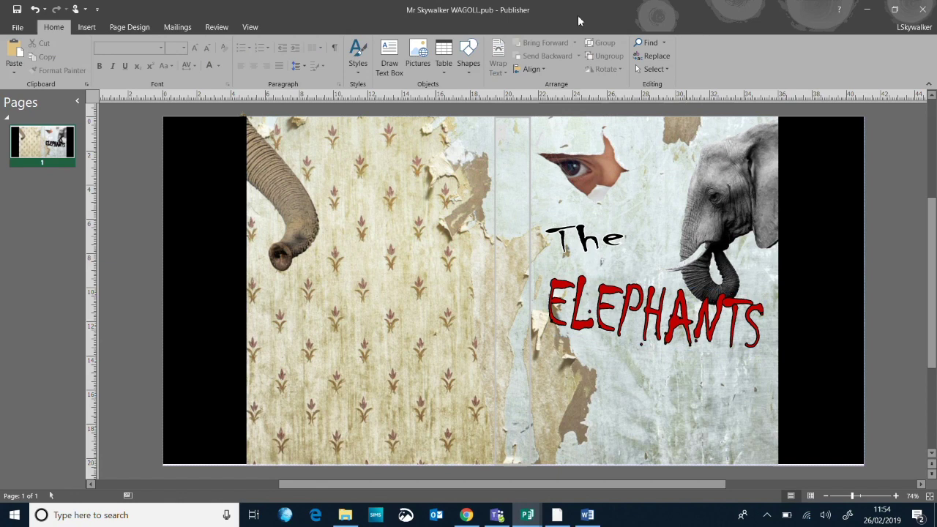
Adjust the outline weight of the ELEPHANTS WordArt.
{"action": "left_click", "coordinate": [590, 282]}
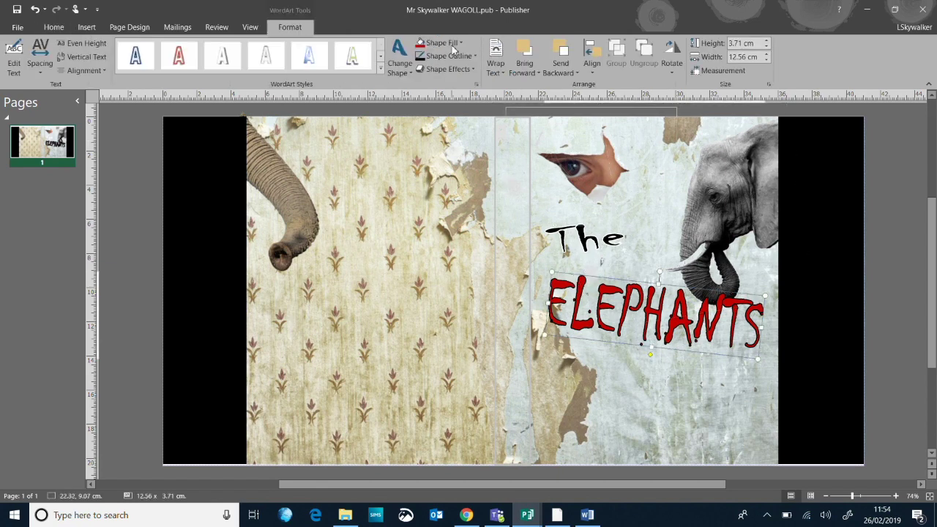
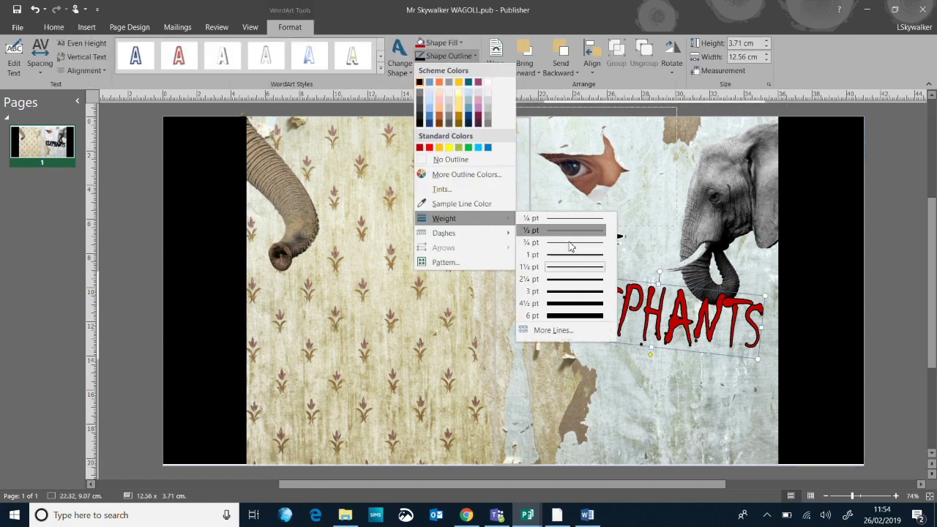
{"action": "left_click", "coordinate": [576, 274]}
{"action": "left_click", "coordinate": [889, 274]}
{"action": "scroll", "coordinate": [579, 233], "scroll_direction": "down", "scroll_amount": 1}
{"action": "scroll", "coordinate": [578, 233], "scroll_direction": "up", "scroll_amount": 1}
Duplicate the "The" WordArt, place the copy below ELEPHANTS and tilt it to slope downward.
{"action": "left_click", "coordinate": [582, 247]}
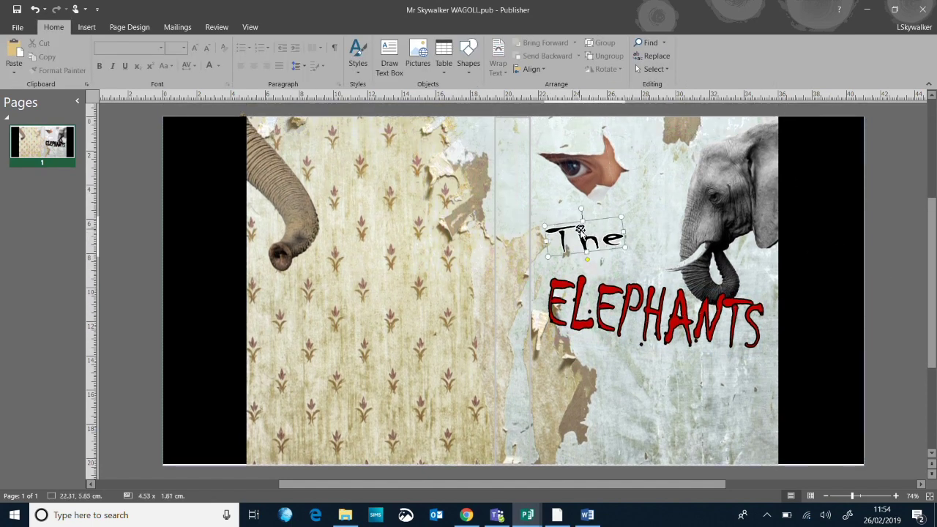
{"action": "key", "text": "ctrl+c"}
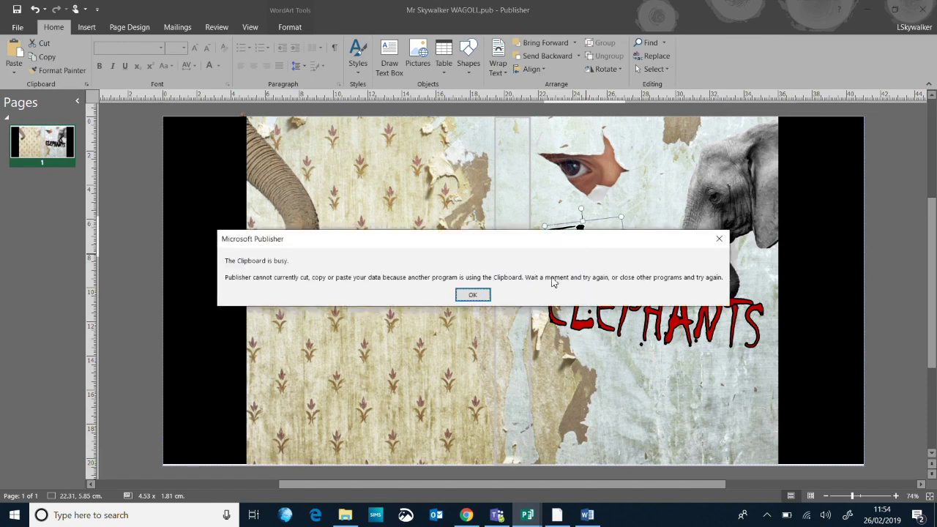
{"action": "left_click", "coordinate": [474, 293]}
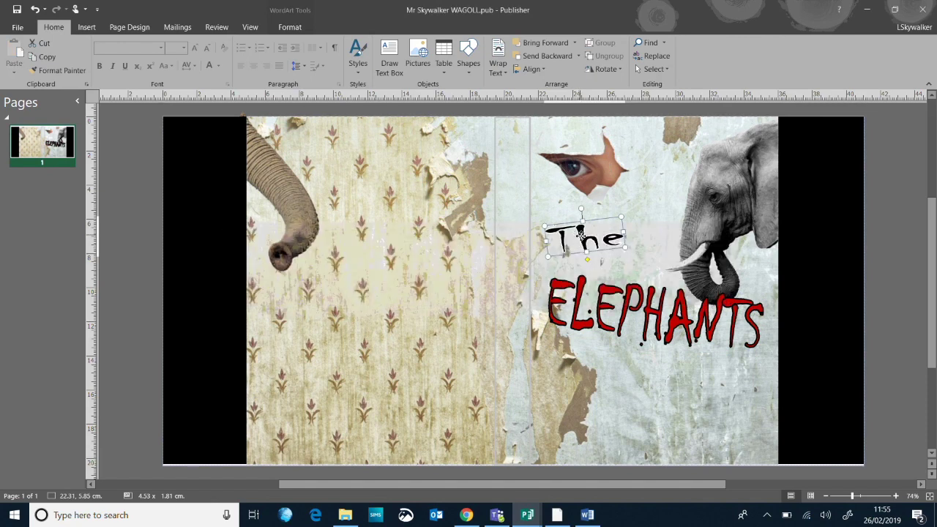
{"action": "right_click", "coordinate": [590, 246]}
{"action": "left_click", "coordinate": [597, 258]}
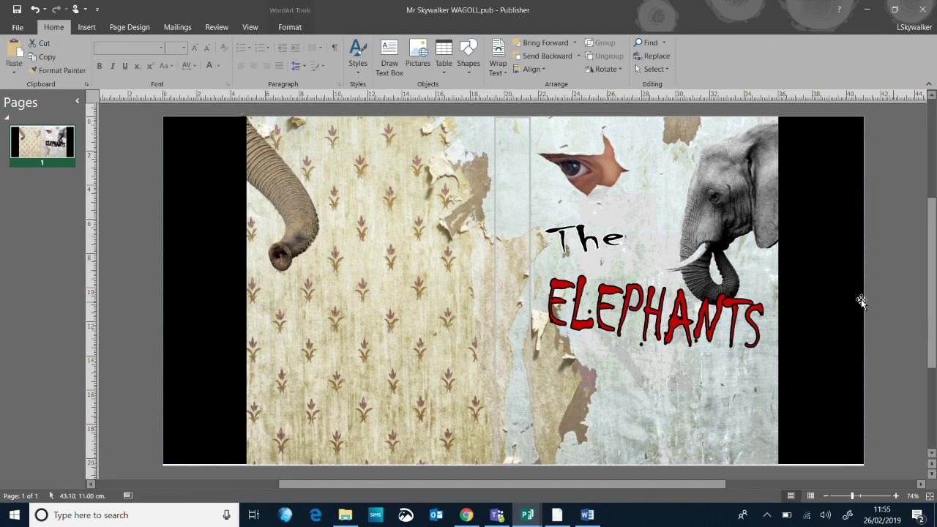
{"action": "key", "text": "ctrl+v"}
{"action": "left_click_drag", "start_coordinate": [581, 240], "coordinate": [603, 367]}
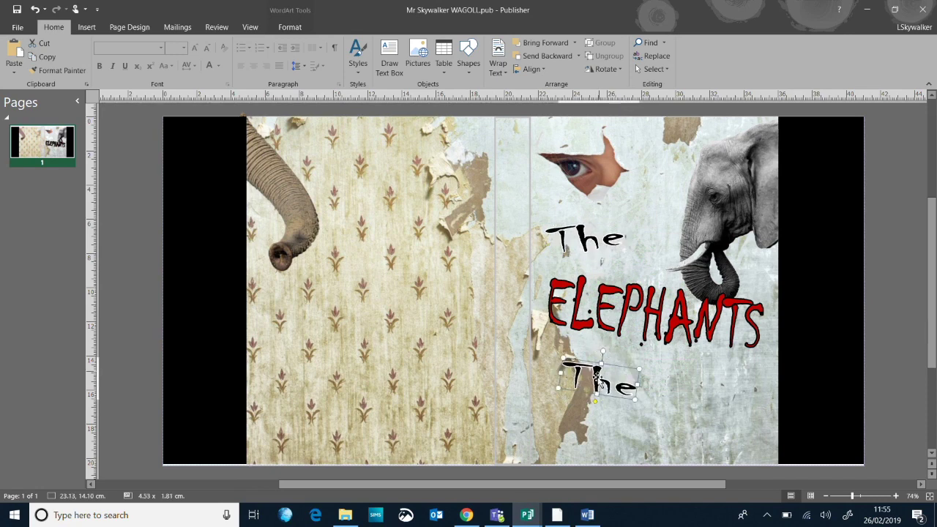
Change the text of the "The" copy below ELEPHANTS to "in the walls".
{"action": "right_click", "coordinate": [597, 391]}
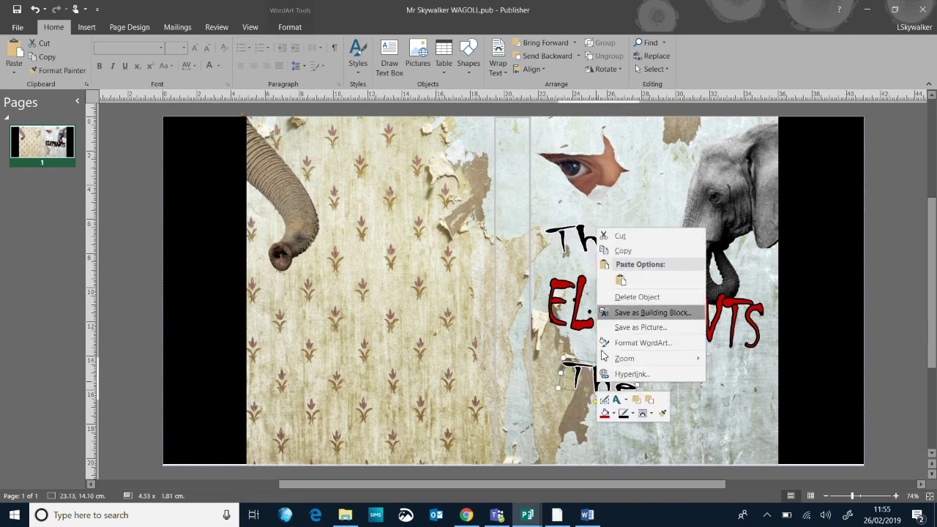
{"action": "left_click", "coordinate": [604, 400]}
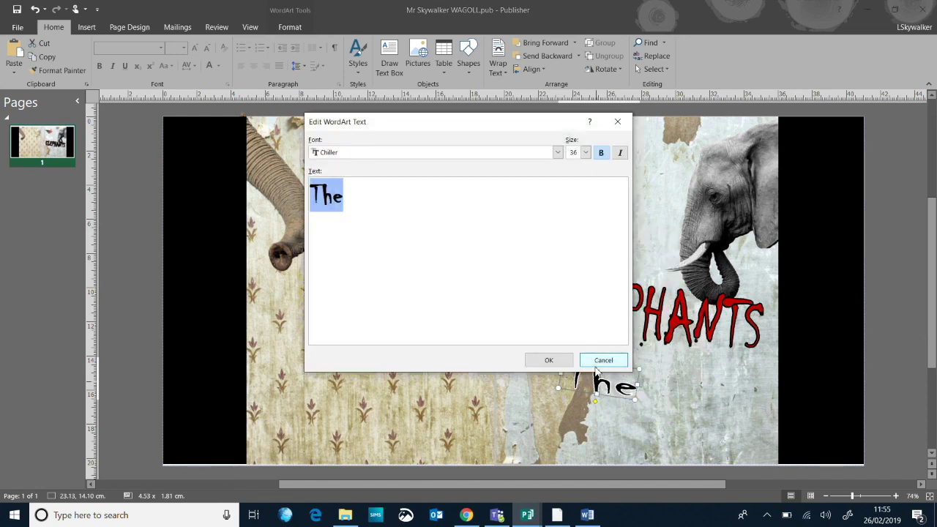
{"action": "type", "text": "in the walls"}
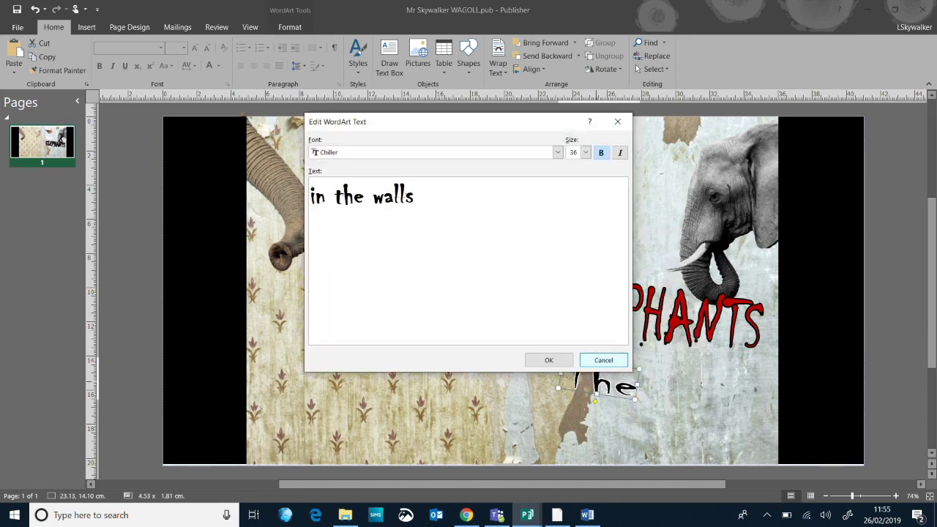
{"action": "left_click", "coordinate": [549, 360]}
Stretch the "in the walls" WordArt to about 10.6 cm wide and 2.3 cm high.
{"action": "left_click_drag", "start_coordinate": [639, 384], "coordinate": [730, 384]}
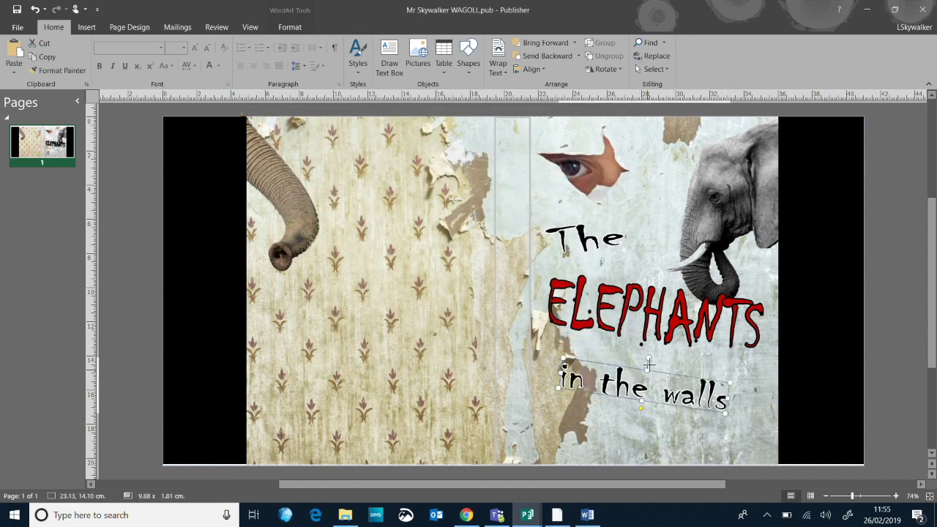
{"action": "left_click_drag", "start_coordinate": [648, 359], "coordinate": [648, 350]}
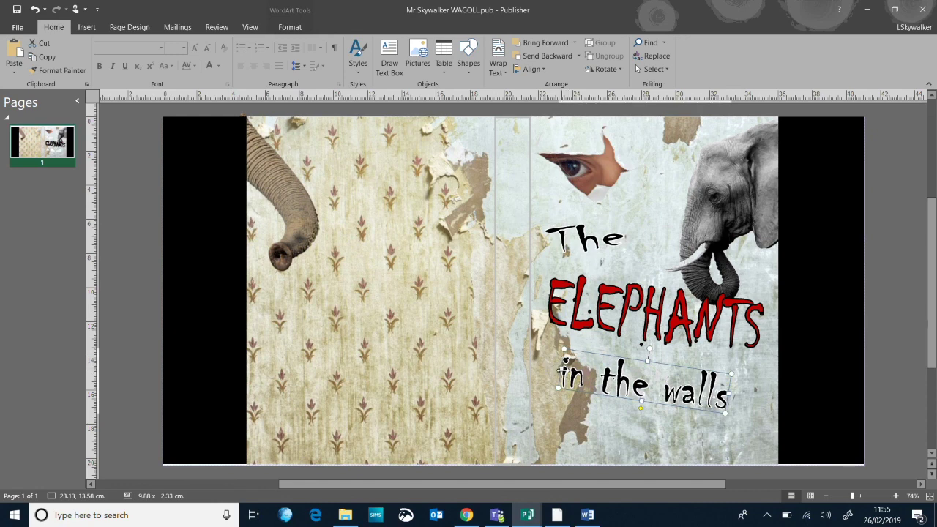
{"action": "left_click_drag", "start_coordinate": [554, 370], "coordinate": [544, 368]}
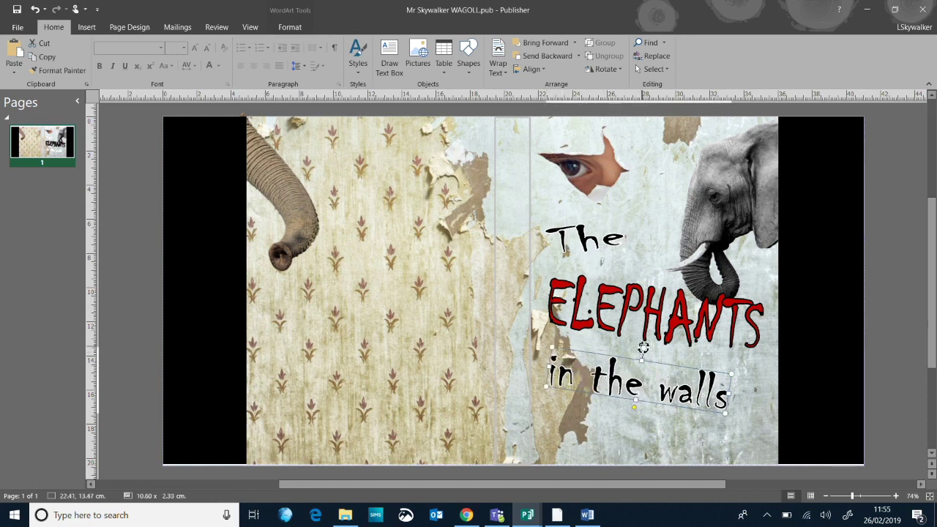
Rotate the "in the walls" WordArt to slope slightly upward and position it just beneath ELEPHANTS.
{"action": "left_click_drag", "start_coordinate": [639, 344], "coordinate": [654, 375]}
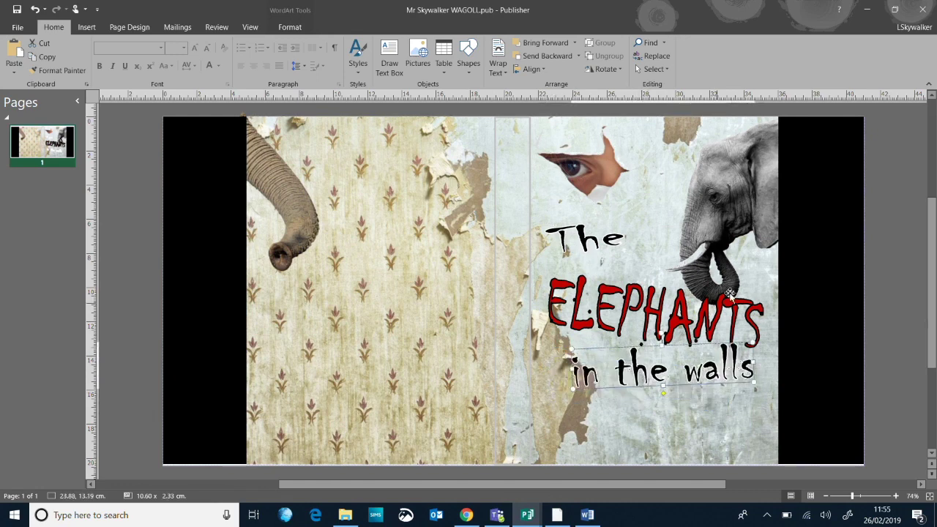
{"action": "left_click", "coordinate": [894, 295]}
{"action": "left_click_drag", "start_coordinate": [634, 370], "coordinate": [625, 374]}
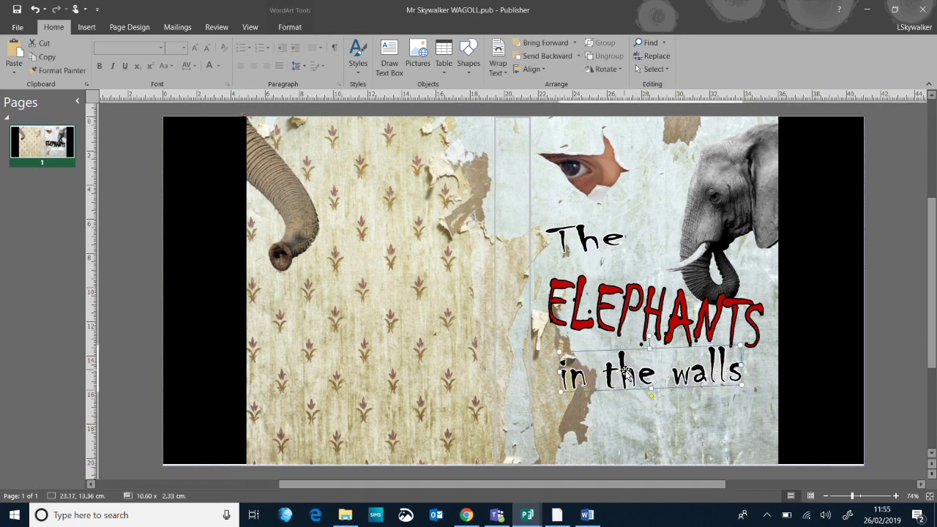
{"action": "left_click_drag", "start_coordinate": [625, 373], "coordinate": [624, 374]}
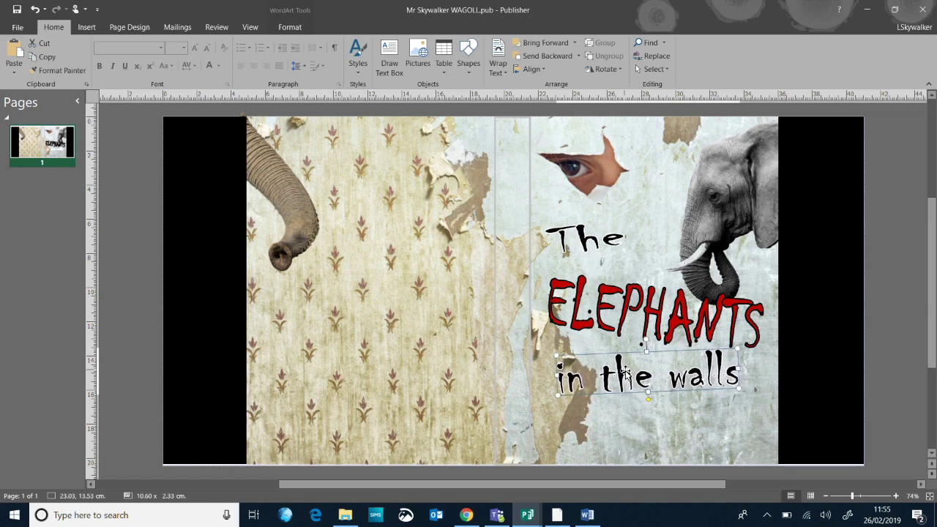
Fine-tune the positions of the ELEPHANTS and "in the walls" WordArt so the title lines sit evenly.
{"action": "left_click", "coordinate": [595, 292]}
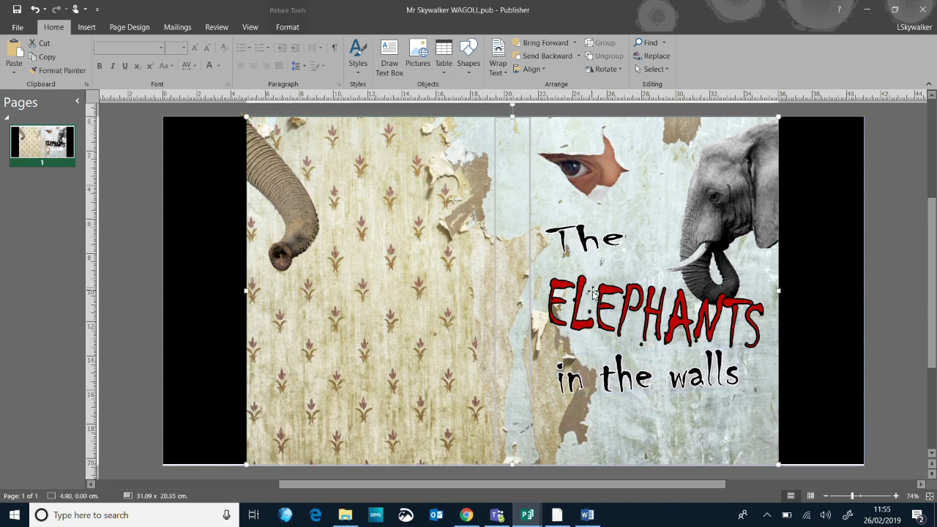
{"action": "left_click", "coordinate": [577, 295]}
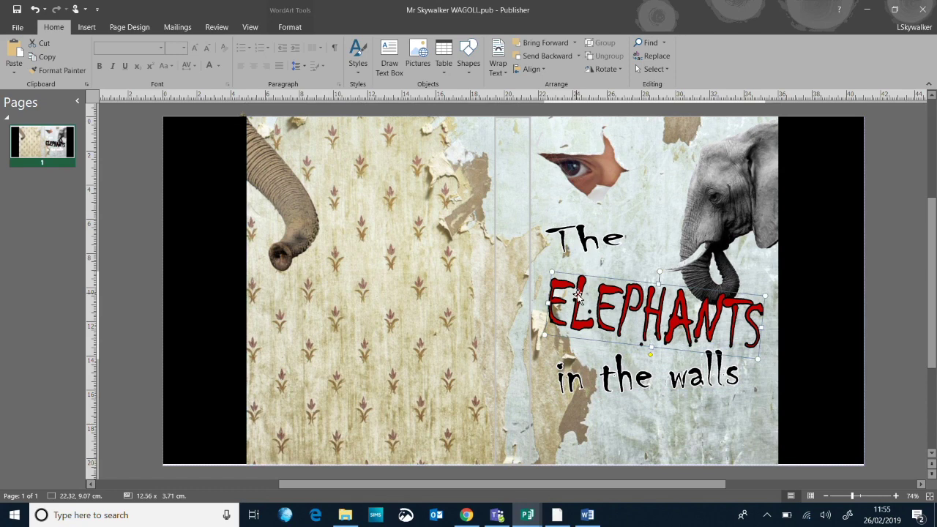
{"action": "left_click_drag", "start_coordinate": [577, 295], "coordinate": [578, 295]}
{"action": "left_click", "coordinate": [607, 376]}
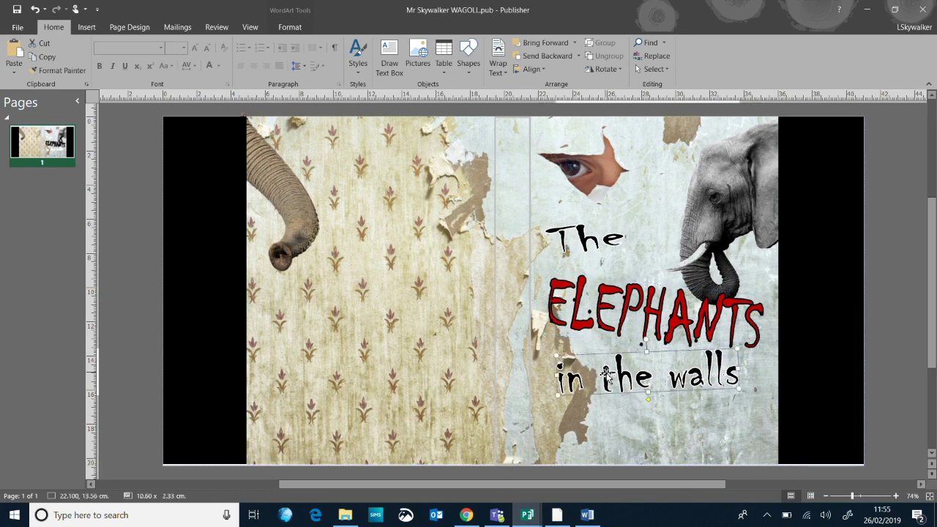
{"action": "left_click_drag", "start_coordinate": [607, 375], "coordinate": [611, 378]}
{"action": "left_click", "coordinate": [888, 316]}
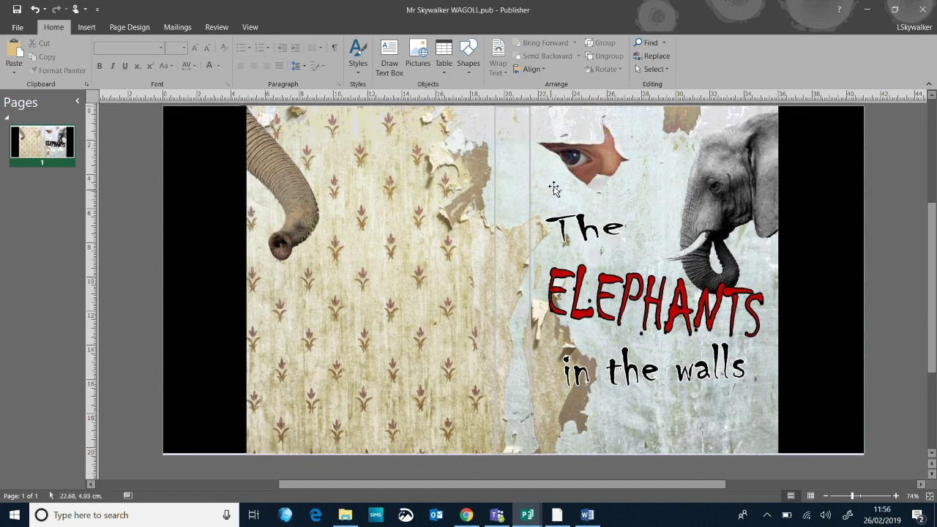
Duplicate the "The" WordArt again, straighten the copy and place it centrally below "in the walls".
{"action": "left_click", "coordinate": [581, 227]}
{"action": "right_click", "coordinate": [582, 227]}
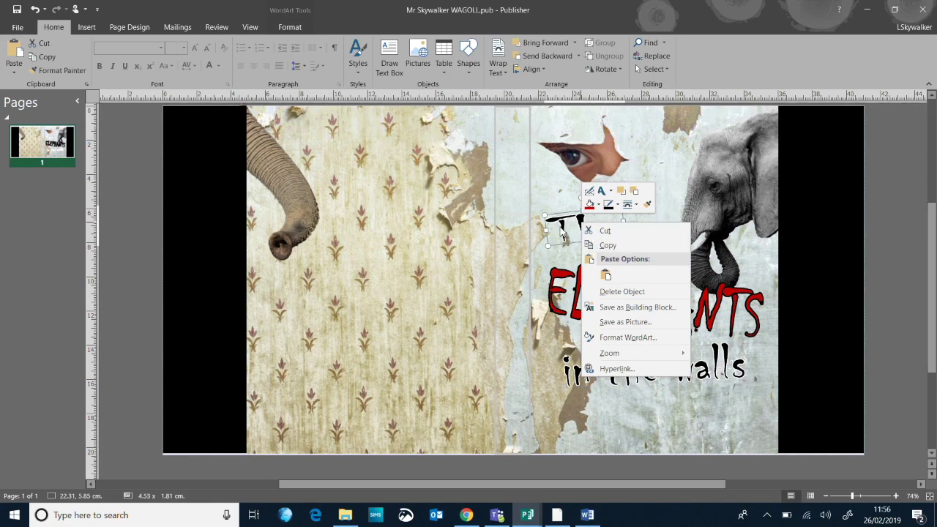
{"action": "left_click", "coordinate": [608, 245]}
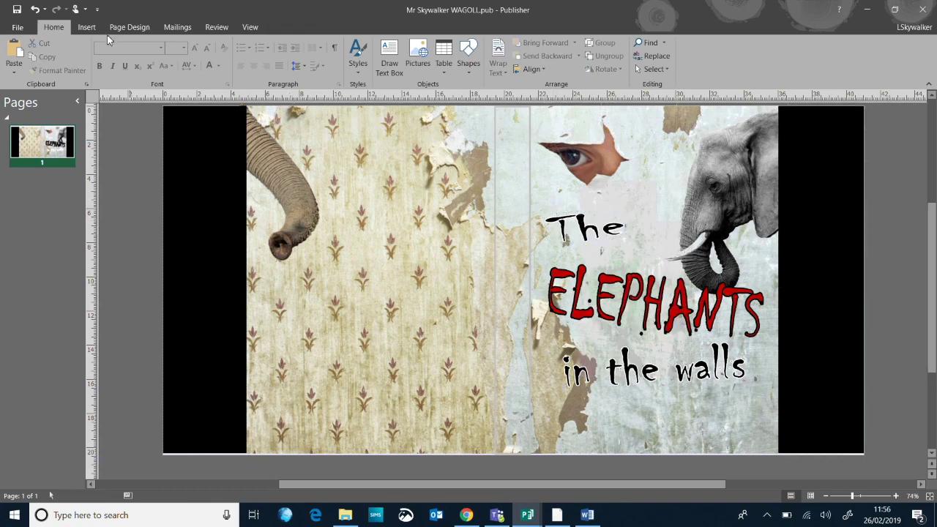
{"action": "left_click", "coordinate": [14, 51]}
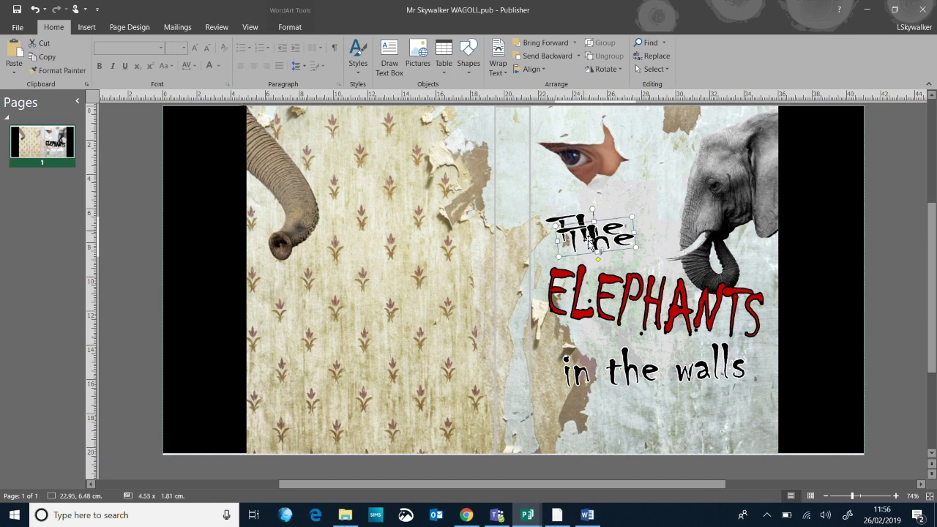
{"action": "left_click_drag", "start_coordinate": [596, 238], "coordinate": [608, 380]}
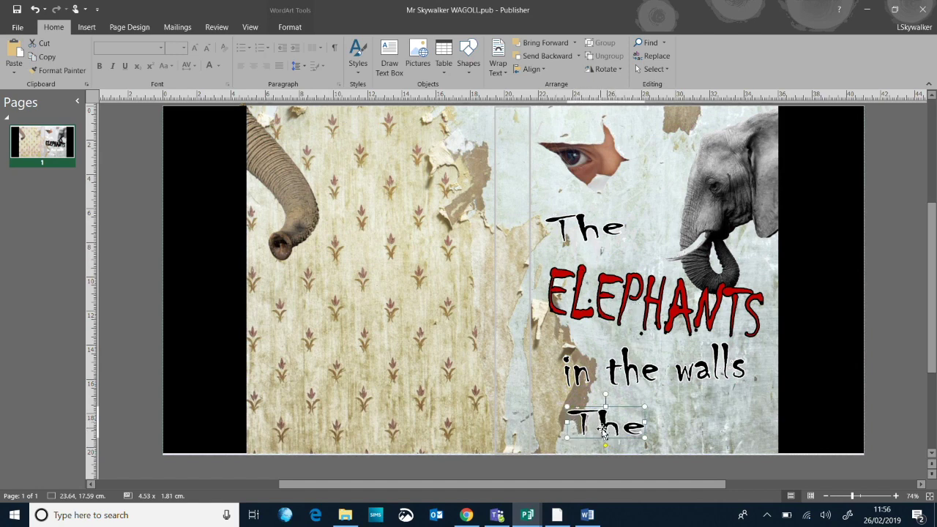
{"action": "left_click_drag", "start_coordinate": [611, 426], "coordinate": [621, 424]}
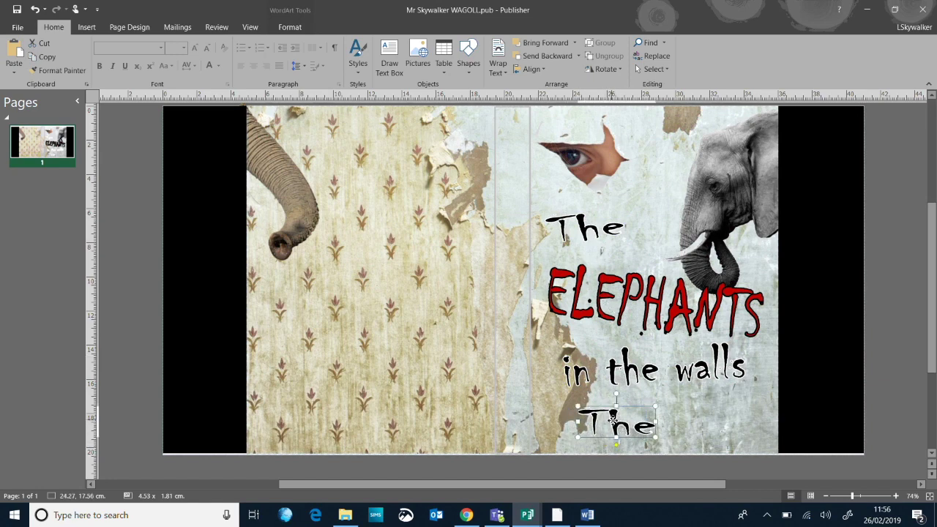
Change the lowest "The" WordArt to the author's byline, starting with "By", in the Colonna MT font.
{"action": "right_click", "coordinate": [614, 418]}
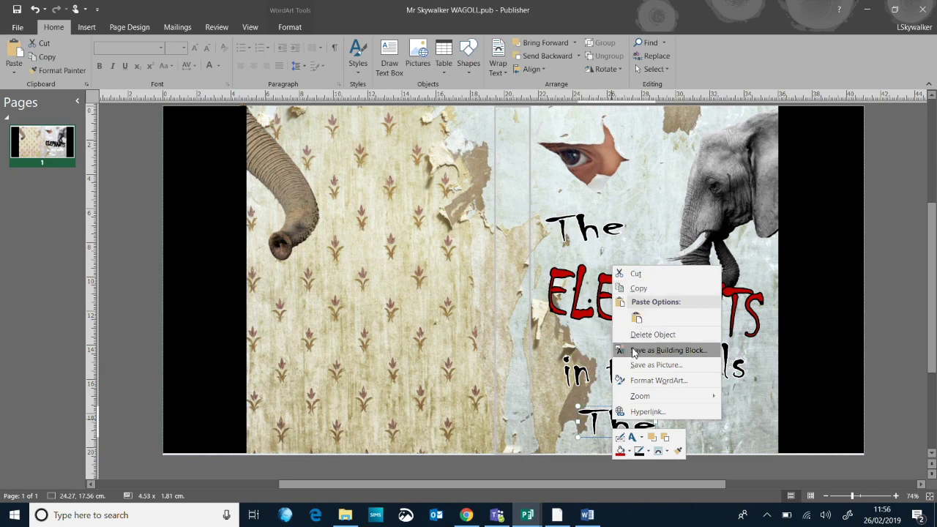
{"action": "left_click", "coordinate": [620, 437]}
{"action": "left_click", "coordinate": [382, 153]}
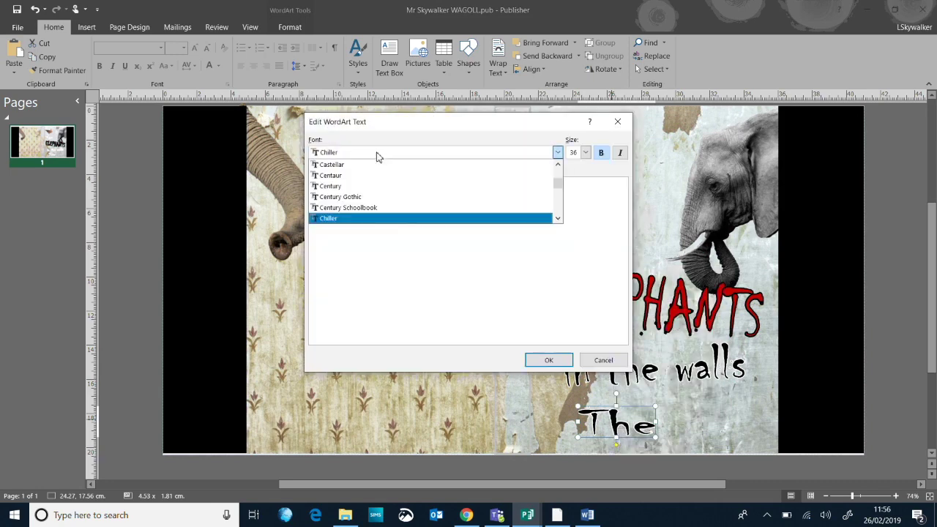
{"action": "scroll", "coordinate": [377, 183], "scroll_direction": "down", "scroll_amount": 1}
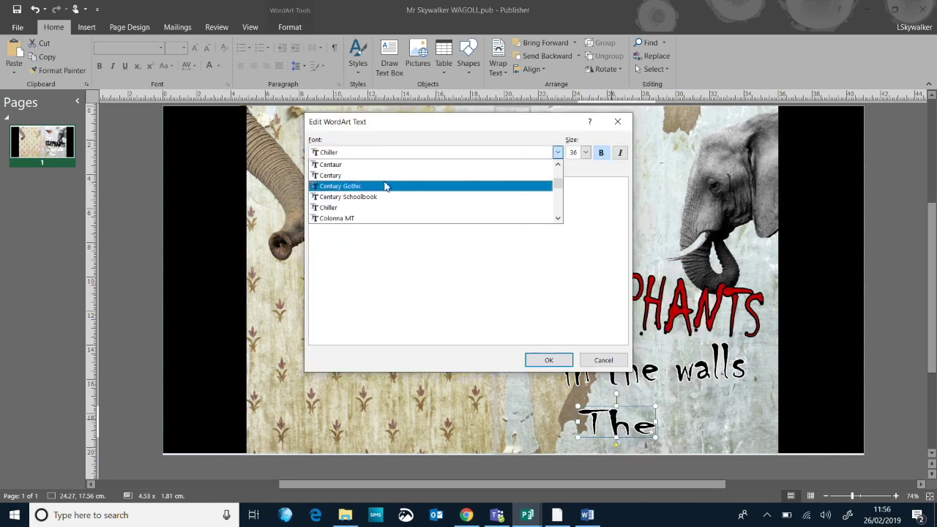
{"action": "left_click", "coordinate": [377, 196]}
{"action": "left_click", "coordinate": [385, 154]}
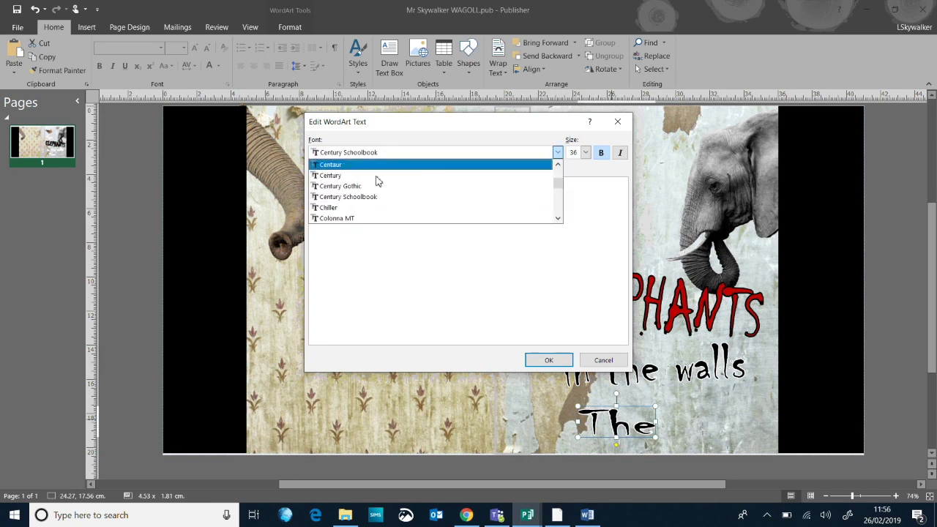
{"action": "left_click", "coordinate": [377, 205]}
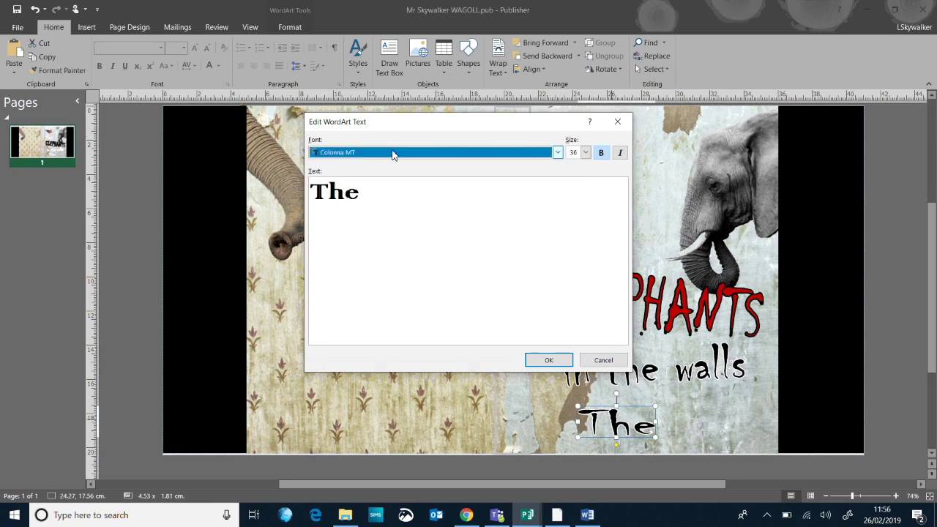
{"action": "left_click_drag", "start_coordinate": [480, 219], "coordinate": [250, 192]}
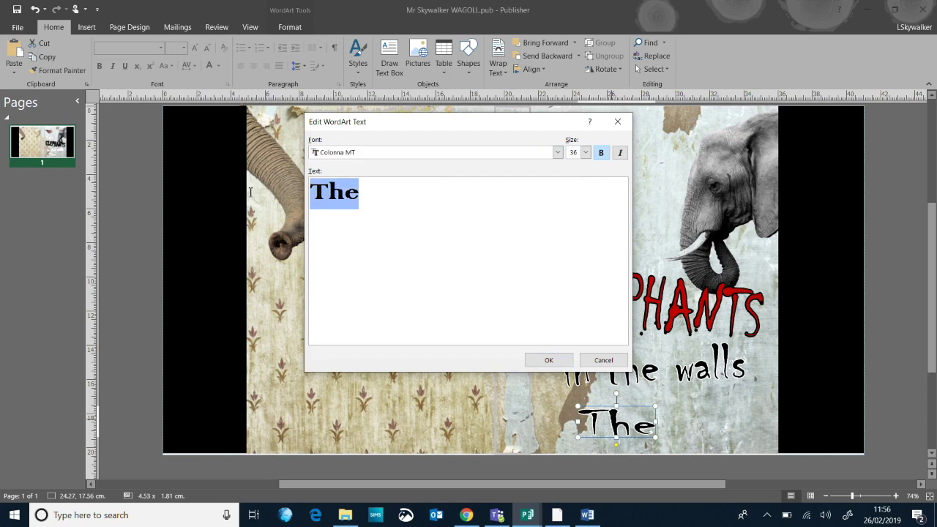
{"action": "type", "text": "By L Skywalker"}
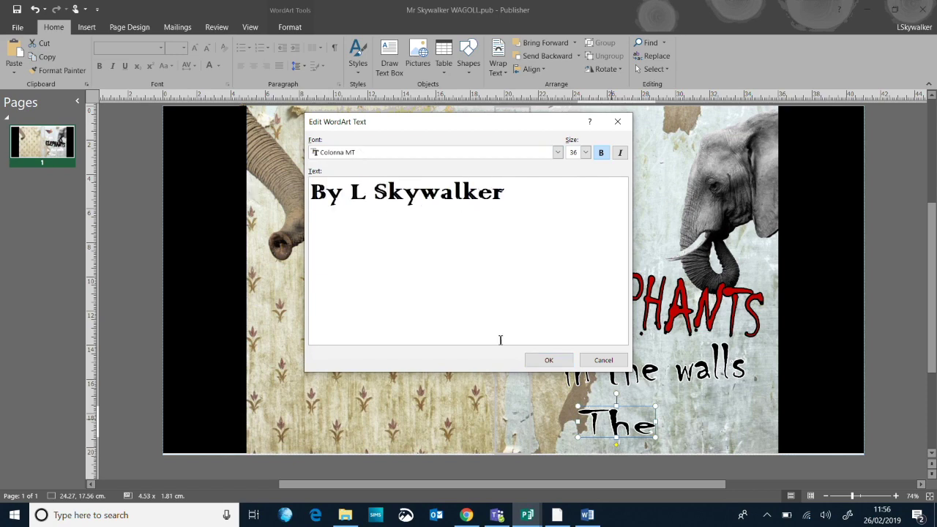
{"action": "left_click", "coordinate": [548, 359]}
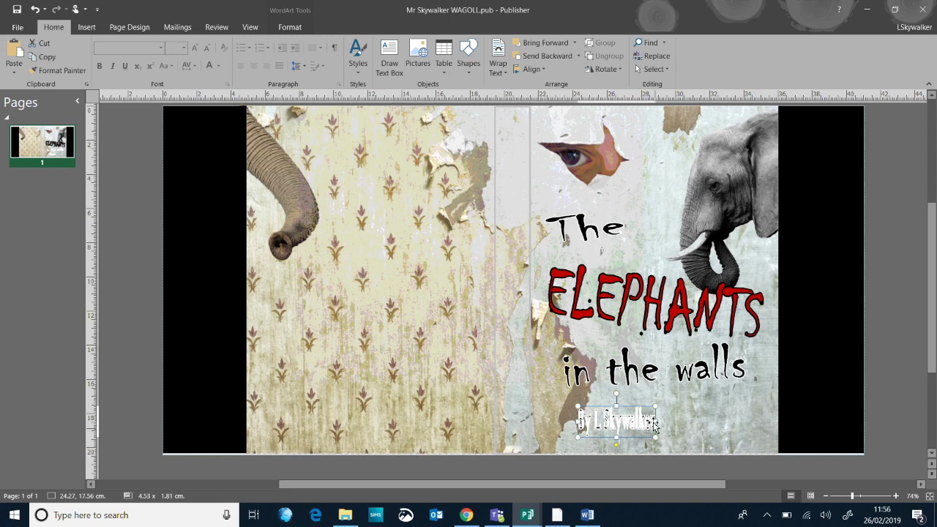
Resize the byline WordArt to about 8.6 cm wide and 1.3 cm high and shift it slightly lower.
{"action": "left_click_drag", "start_coordinate": [658, 419], "coordinate": [722, 427]}
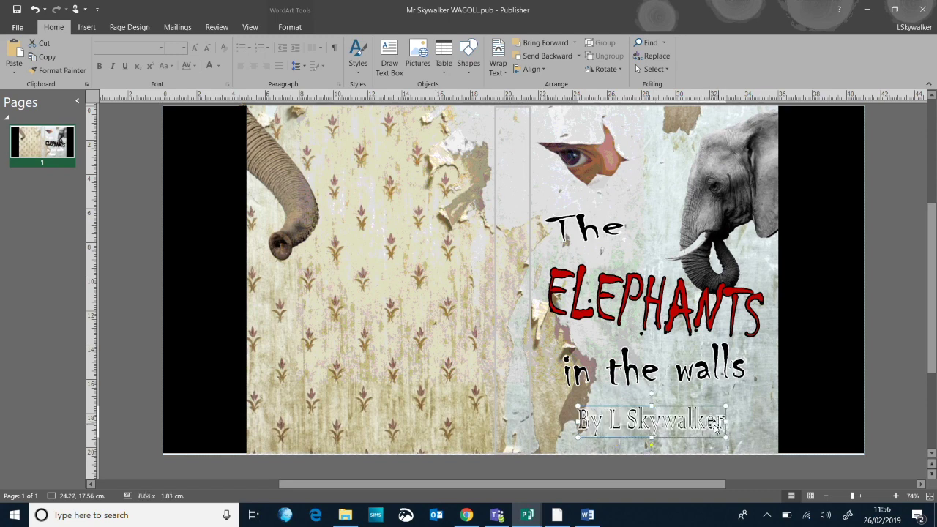
{"action": "left_click_drag", "start_coordinate": [651, 437], "coordinate": [650, 429]}
{"action": "key", "text": "Down"}
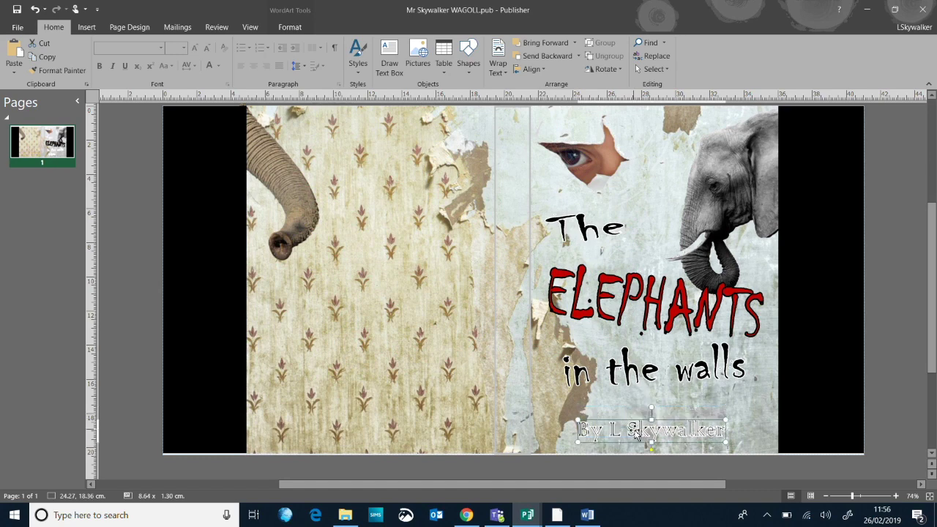
Set the byline WordArt's outline colour to black.
{"action": "left_click", "coordinate": [290, 27]}
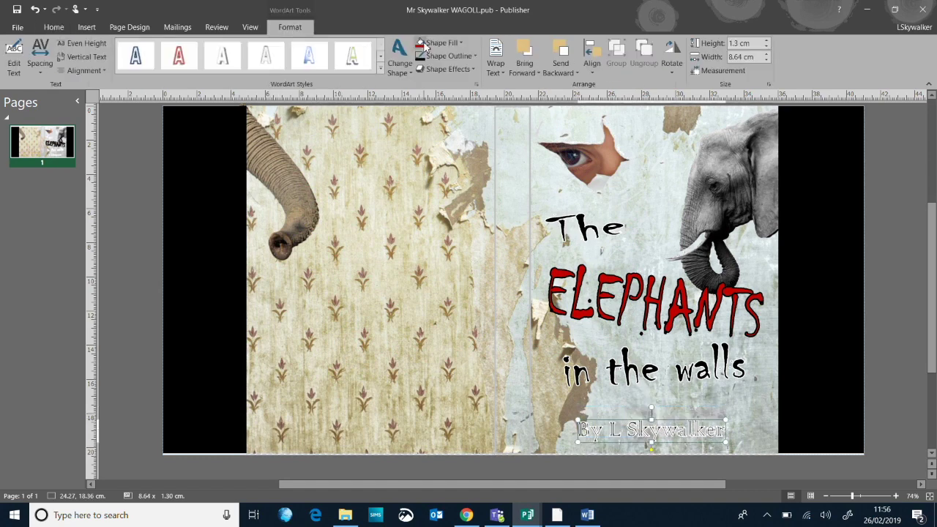
{"action": "left_click", "coordinate": [439, 42]}
{"action": "left_click", "coordinate": [436, 55]}
{"action": "left_click", "coordinate": [436, 56]}
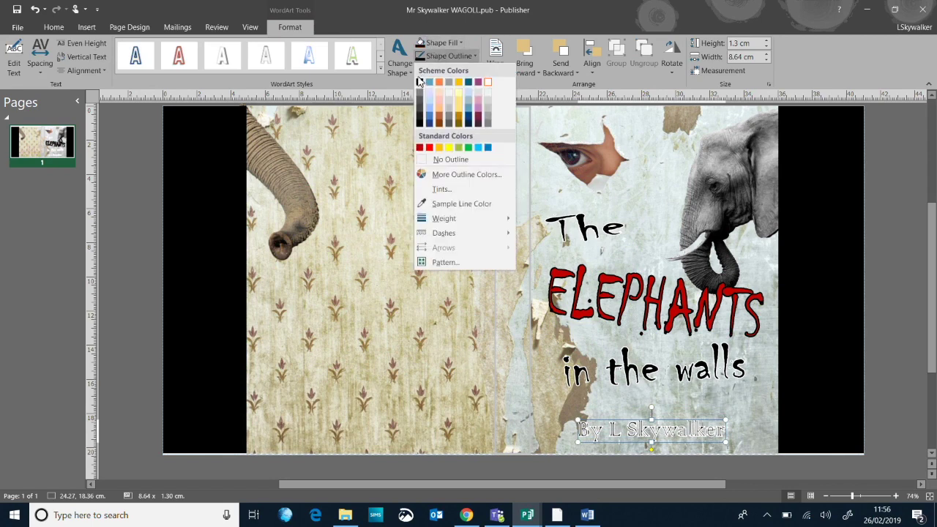
{"action": "left_click", "coordinate": [421, 83]}
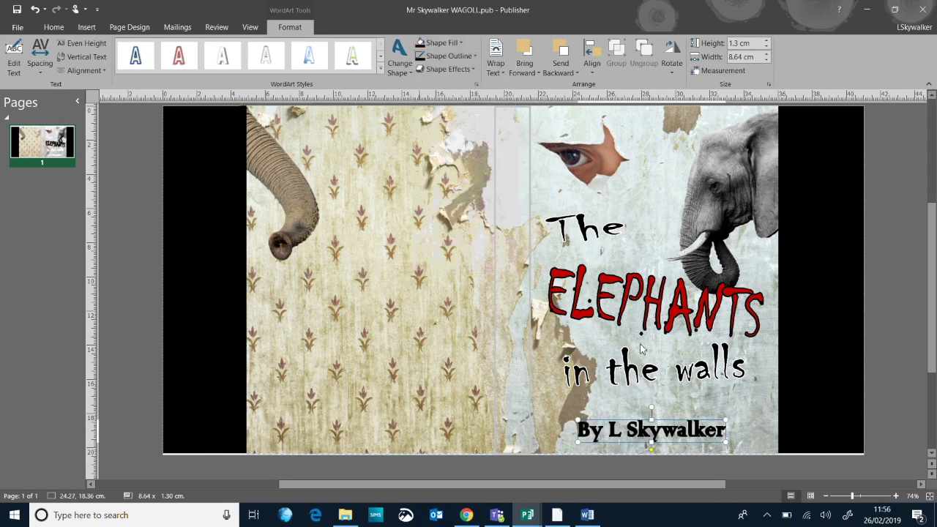
Enlarge the byline WordArt to about 10.3 cm wide and 1.7 cm high, extending it both ways beneath "in the walls".
{"action": "left_click_drag", "start_coordinate": [652, 414], "coordinate": [652, 408]}
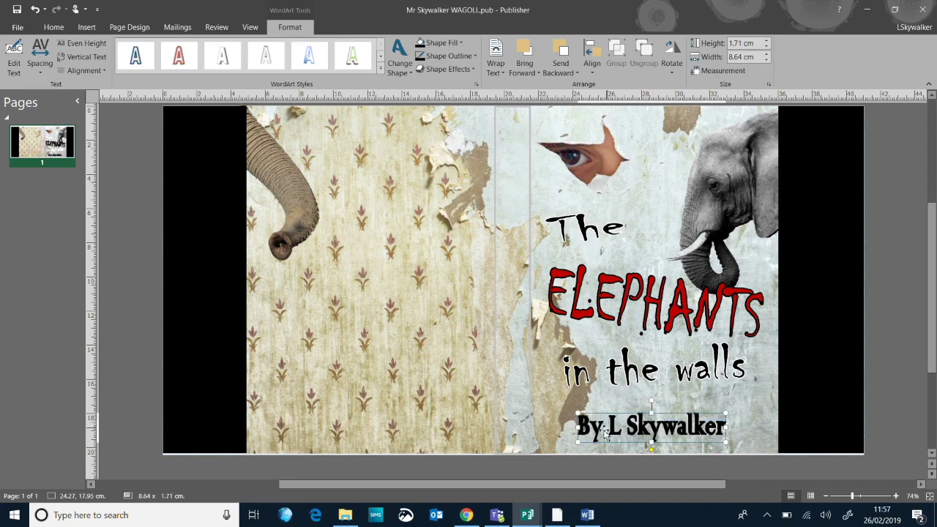
{"action": "left_click_drag", "start_coordinate": [570, 432], "coordinate": [562, 432]}
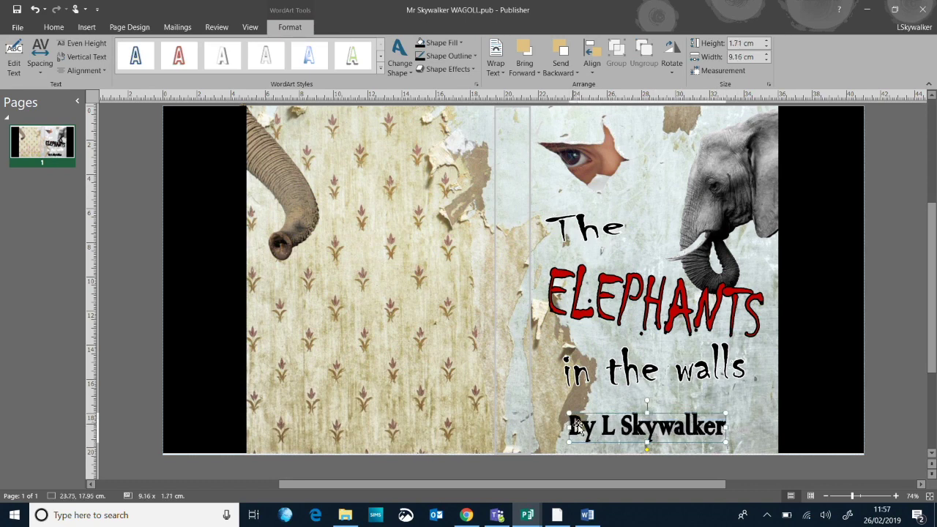
{"action": "left_click_drag", "start_coordinate": [732, 425], "coordinate": [745, 427]}
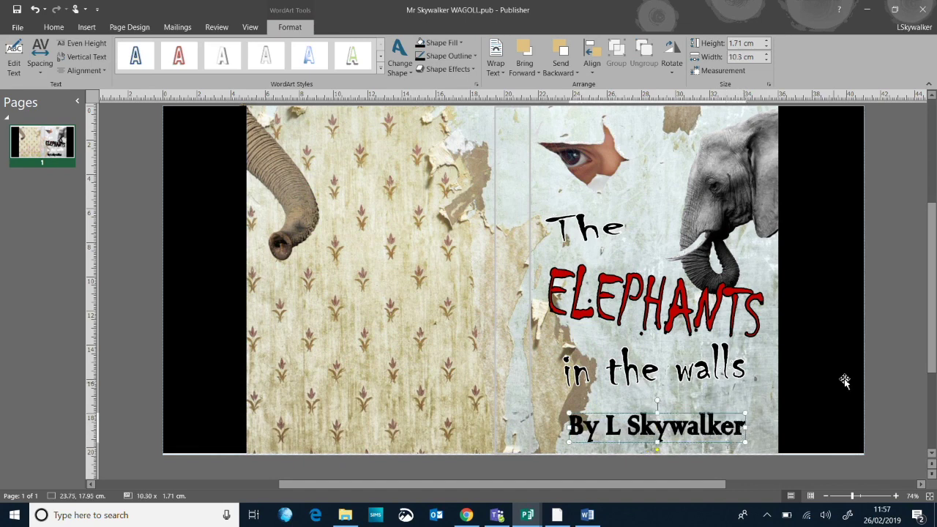
{"action": "left_click", "coordinate": [804, 316]}
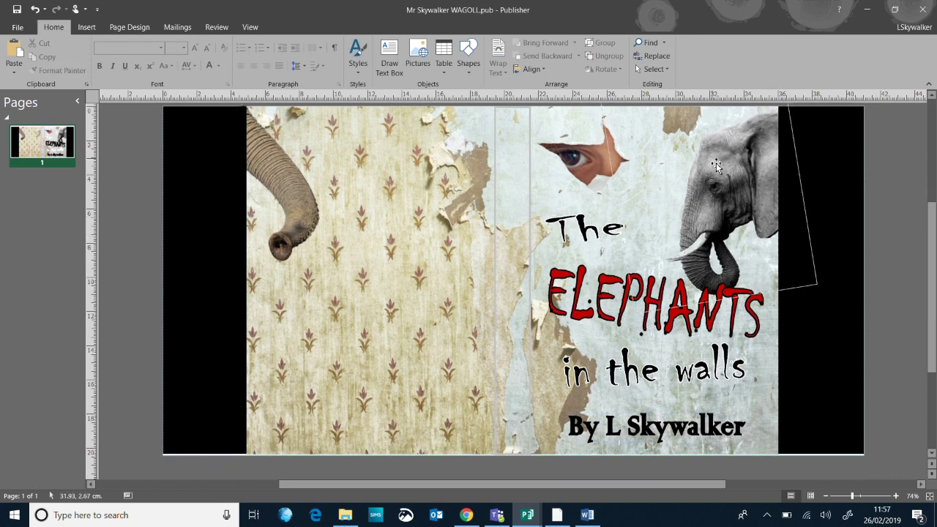
Move the grey elephant picture up and inward so its trunk clears the ELEPHANTS title.
{"action": "scroll", "coordinate": [875, 181], "scroll_direction": "up", "scroll_amount": 1}
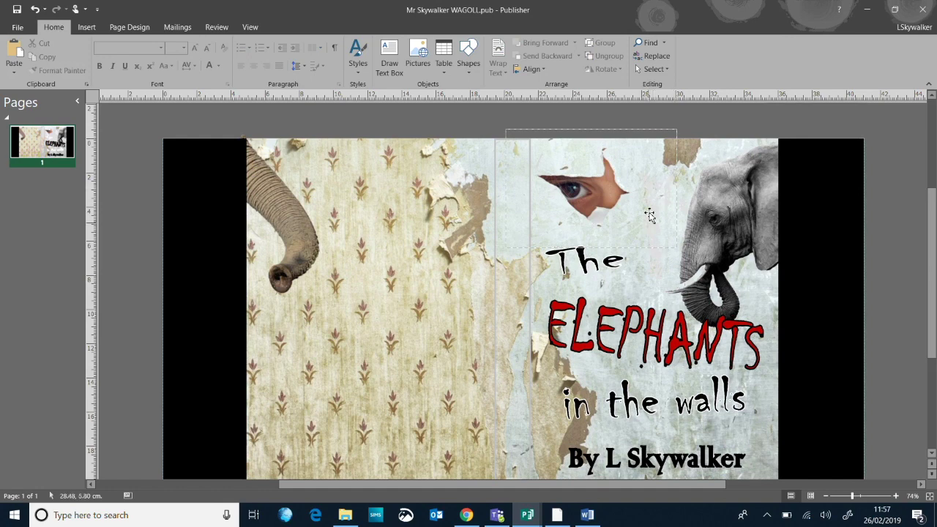
{"action": "left_click_drag", "start_coordinate": [707, 238], "coordinate": [813, 287]}
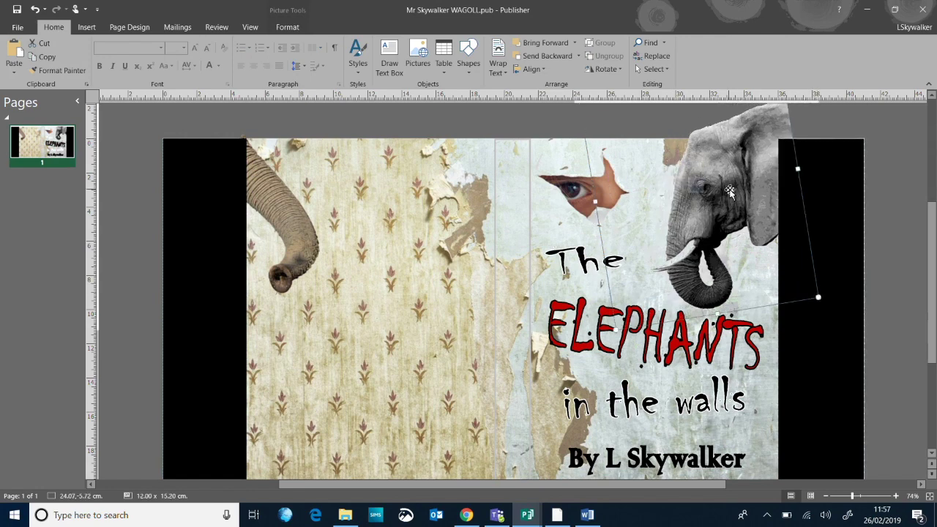
{"action": "left_click_drag", "start_coordinate": [729, 192], "coordinate": [718, 187]}
{"action": "left_click", "coordinate": [906, 221]}
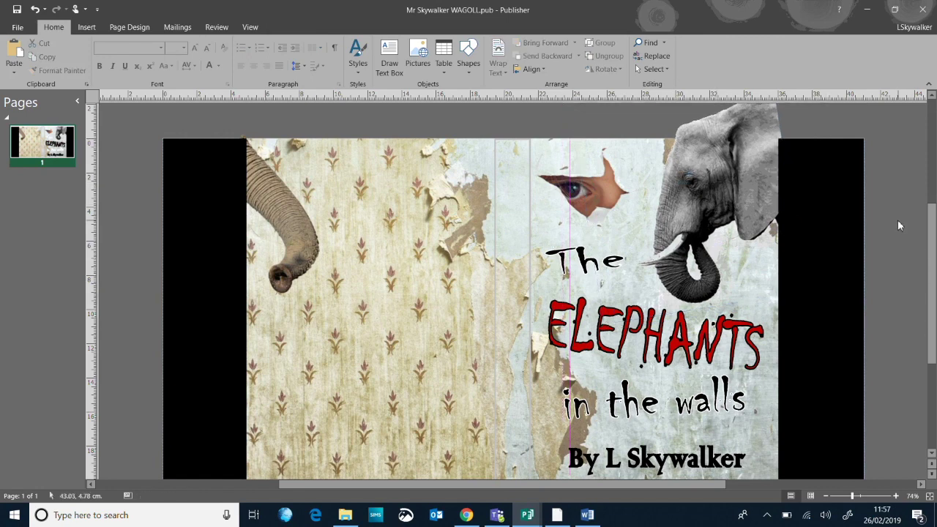
Check the cover in the print preview, inspecting the elephant and title lines up close, and return to the page.
{"action": "scroll", "coordinate": [884, 207], "scroll_direction": "down", "scroll_amount": 1}
{"action": "scroll", "coordinate": [781, 174], "scroll_direction": "up", "scroll_amount": 1}
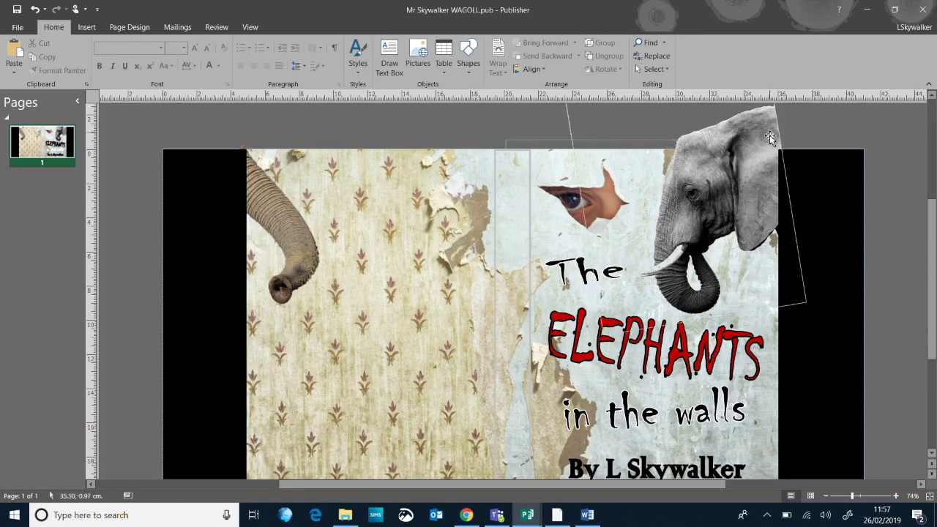
{"action": "scroll", "coordinate": [860, 228], "scroll_direction": "down", "scroll_amount": 1}
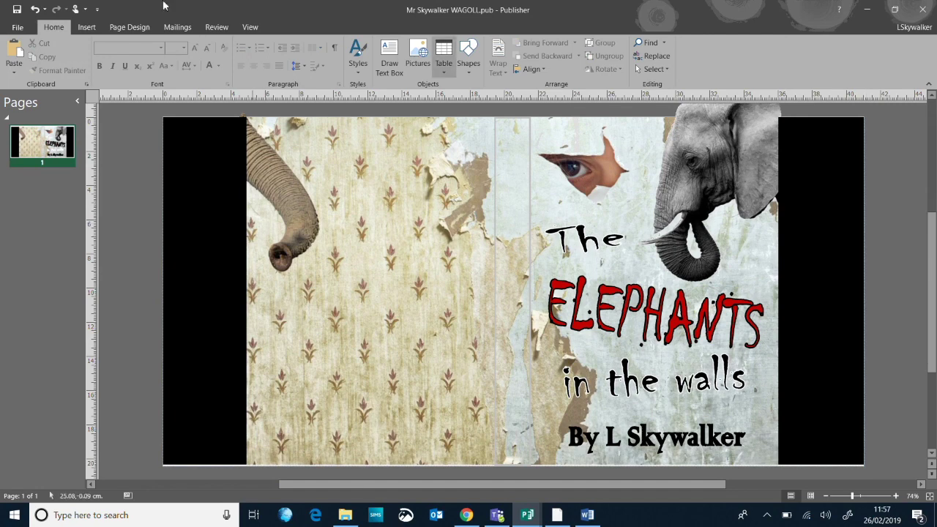
{"action": "left_click", "coordinate": [16, 27]}
{"action": "left_click", "coordinate": [21, 157]}
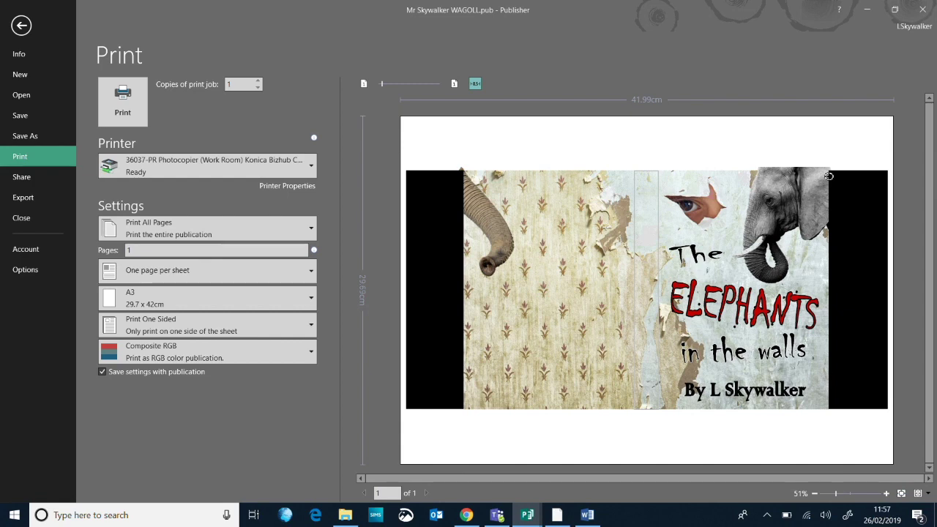
{"action": "left_click", "coordinate": [805, 190]}
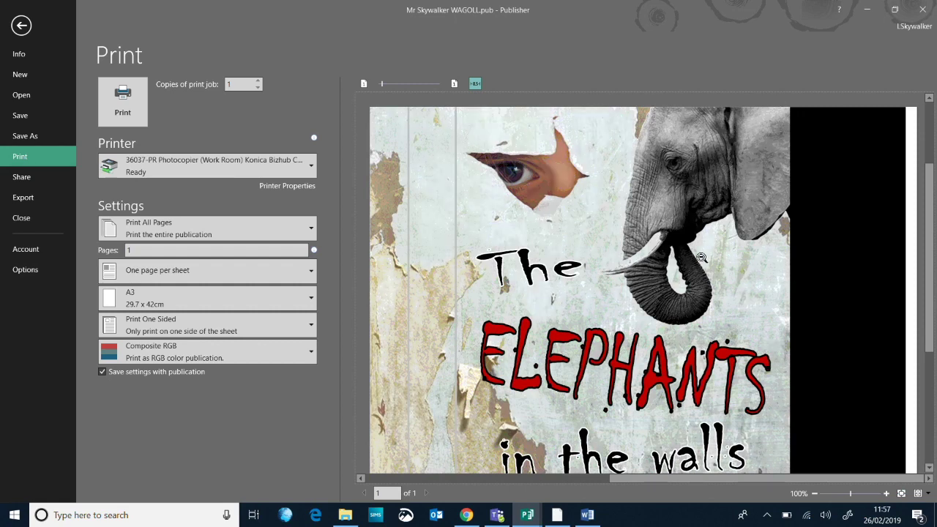
{"action": "scroll", "coordinate": [767, 274], "scroll_direction": "down", "scroll_amount": 2}
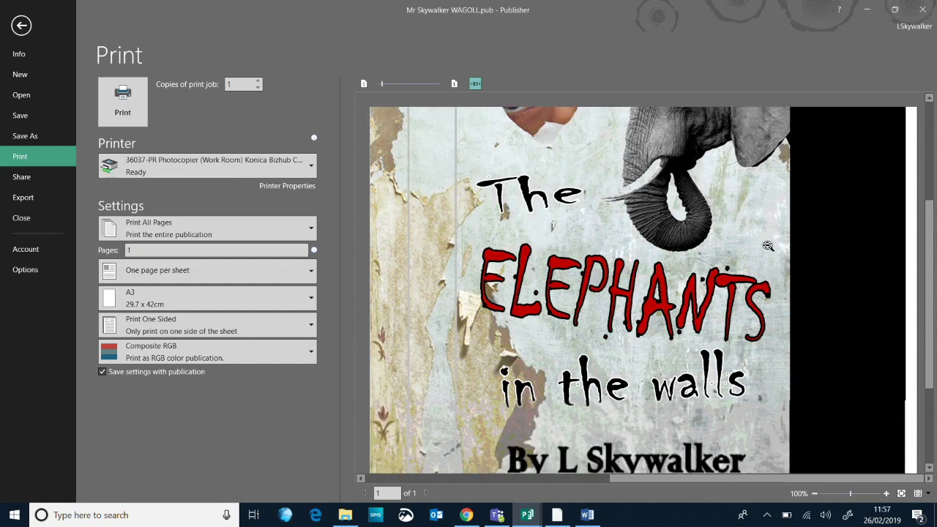
{"action": "scroll", "coordinate": [618, 226], "scroll_direction": "up", "scroll_amount": 2}
{"action": "scroll", "coordinate": [570, 194], "scroll_direction": "up", "scroll_amount": 1}
{"action": "left_click", "coordinate": [22, 24]}
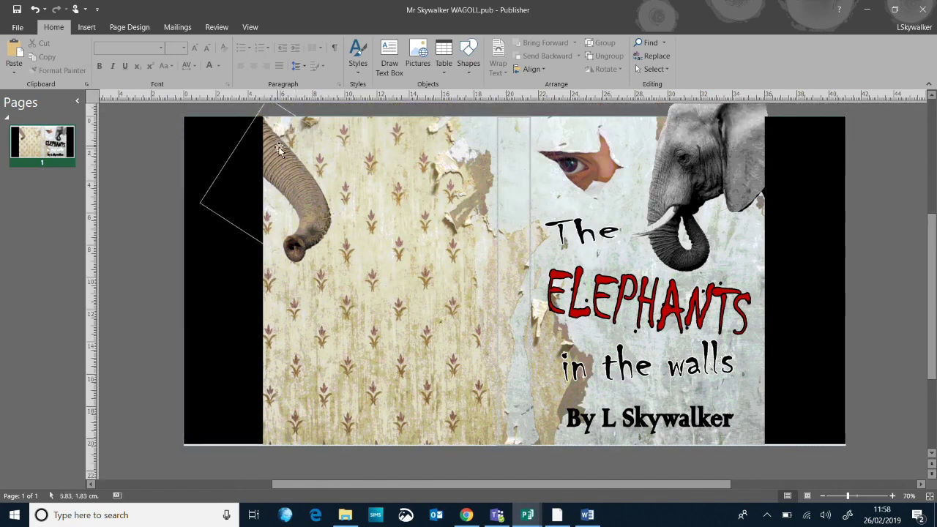
Switch to Book Cover MASTER.pub and ungroup the back cover's eye picture, text and barcode elements.
{"action": "mouse_move", "coordinate": [529, 516]}
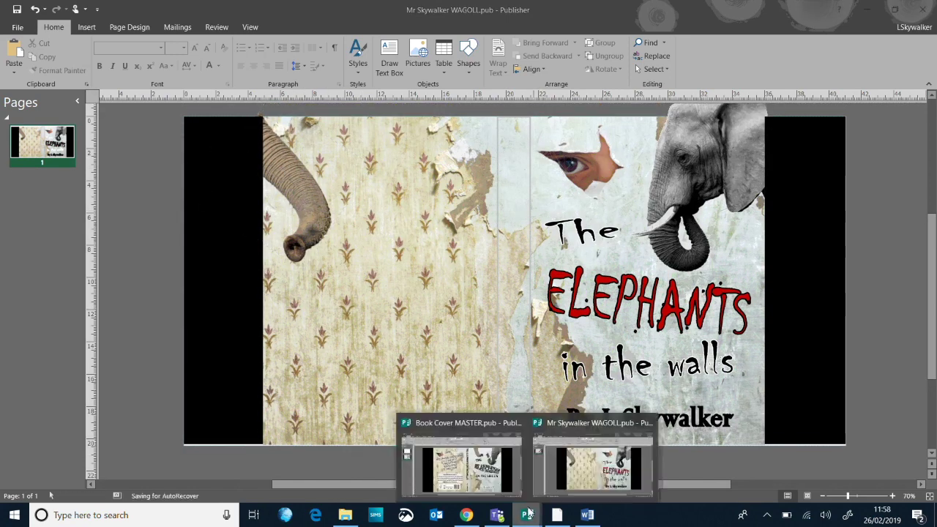
{"action": "left_click", "coordinate": [468, 458]}
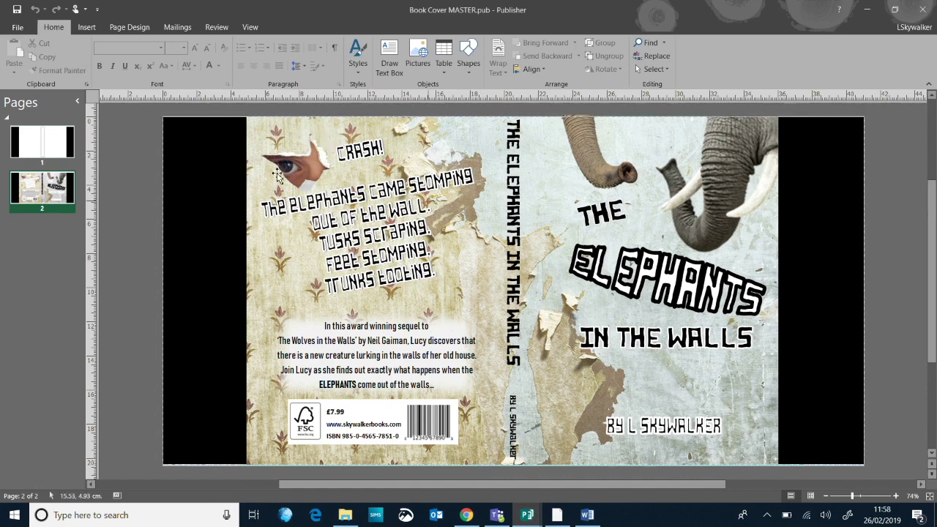
{"action": "left_click", "coordinate": [347, 155]}
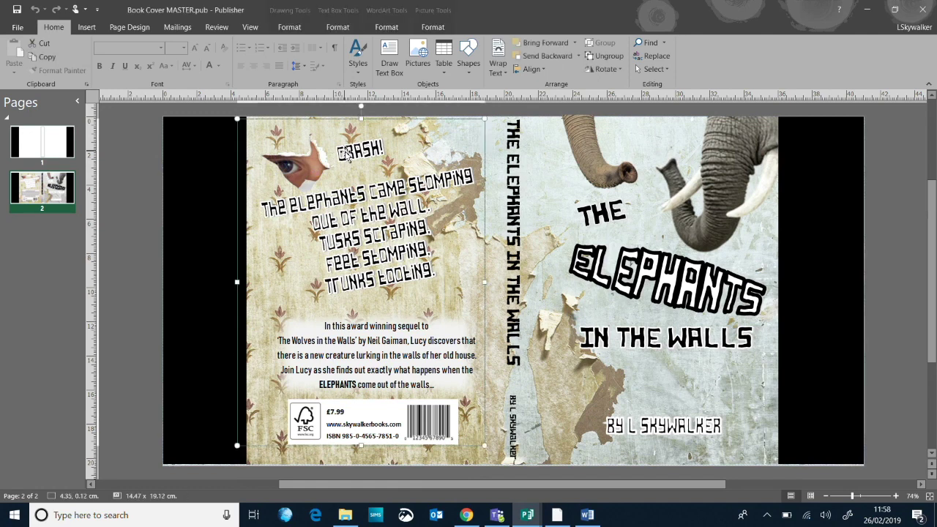
{"action": "left_click", "coordinate": [349, 211]}
{"action": "left_click", "coordinate": [121, 198]}
{"action": "left_click", "coordinate": [347, 199]}
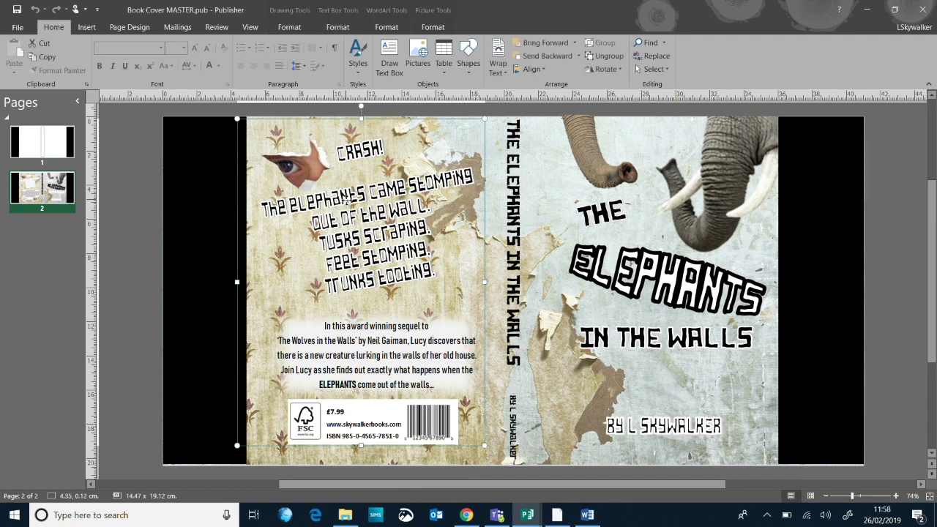
{"action": "right_click", "coordinate": [349, 200]}
{"action": "left_click", "coordinate": [379, 329]}
{"action": "left_click", "coordinate": [182, 227]}
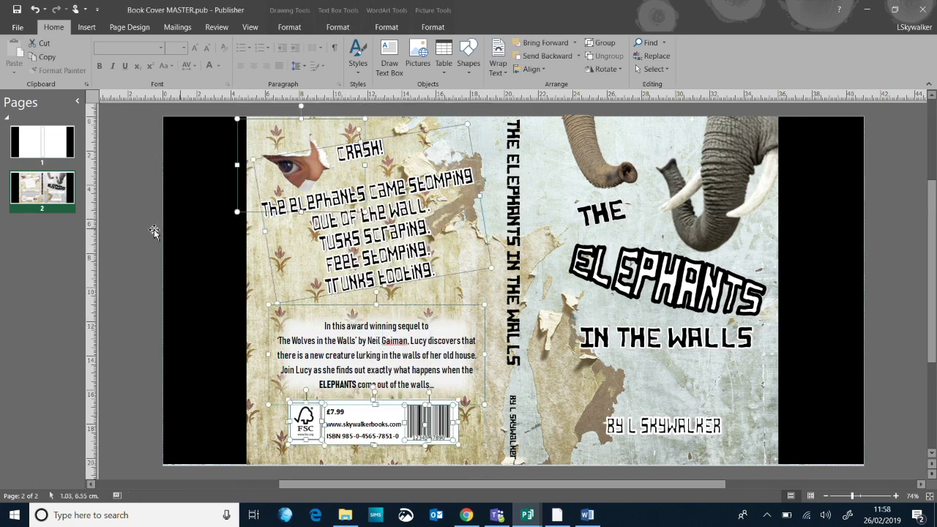
Examine the text and font settings of the tilted "CRASH!" WordArt on the back cover.
{"action": "left_click", "coordinate": [357, 197]}
{"action": "left_click", "coordinate": [376, 152]}
{"action": "right_click", "coordinate": [380, 160]}
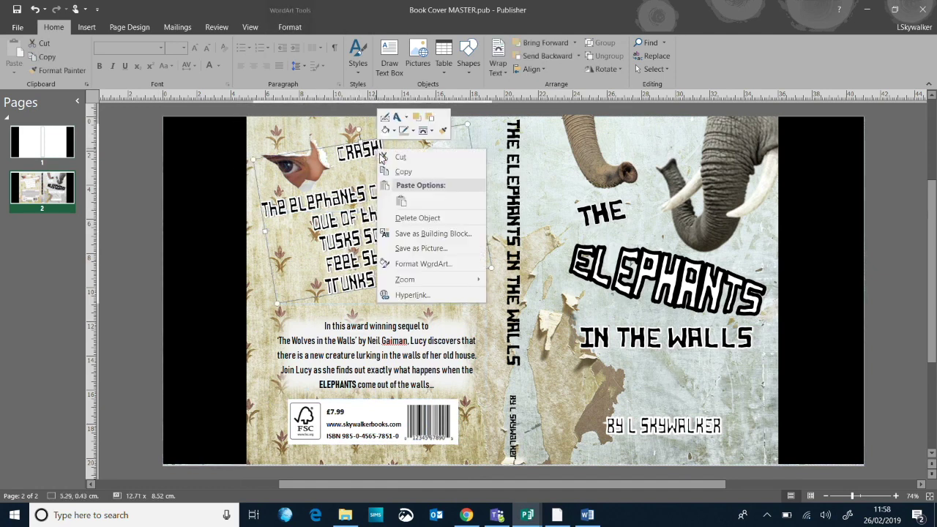
{"action": "left_click", "coordinate": [382, 122]}
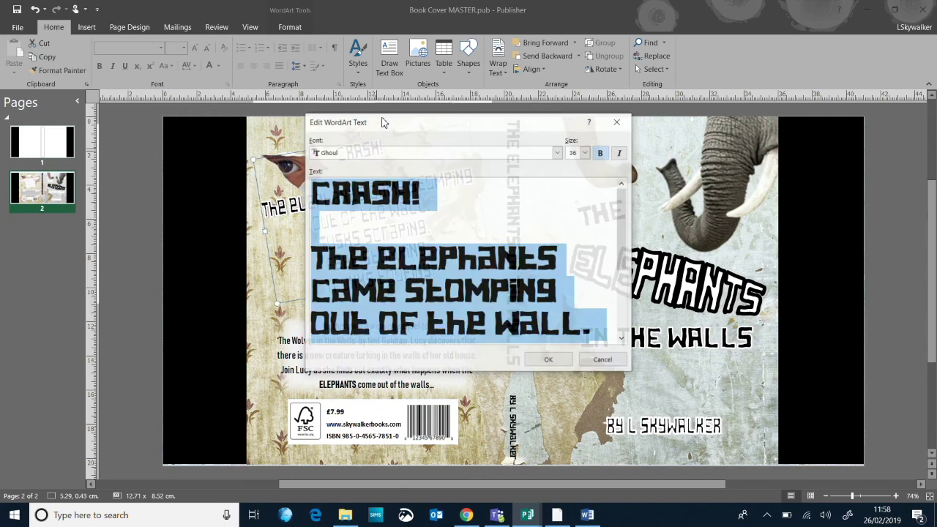
{"action": "scroll", "coordinate": [449, 212], "scroll_direction": "down", "scroll_amount": 2}
{"action": "scroll", "coordinate": [450, 207], "scroll_direction": "up", "scroll_amount": 3}
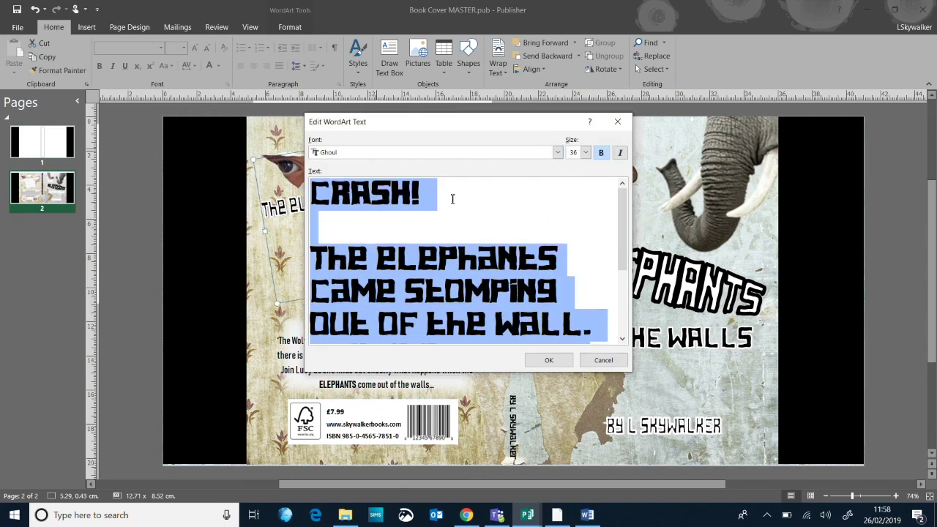
{"action": "left_click", "coordinate": [544, 359]}
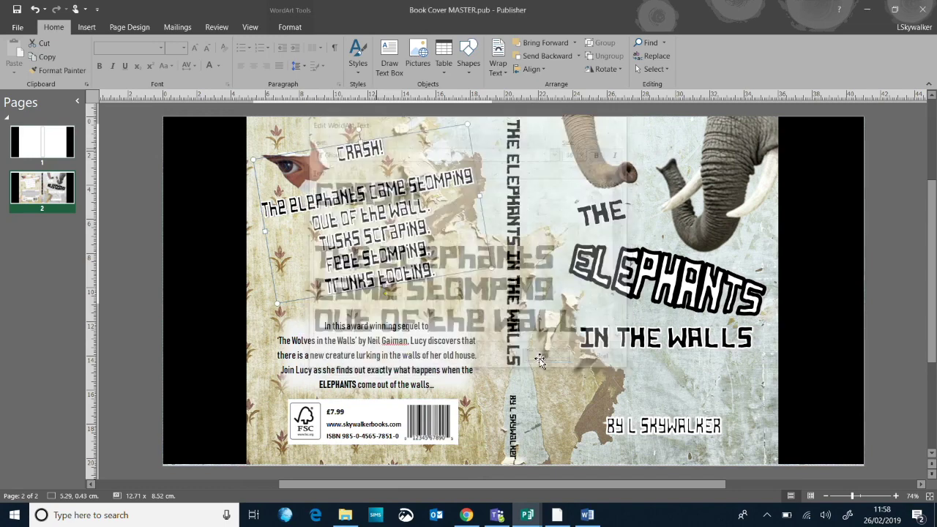
Leave the master cover's tilted text as it is and switch to the WAGOLL cover publication.
{"action": "left_click", "coordinate": [134, 196]}
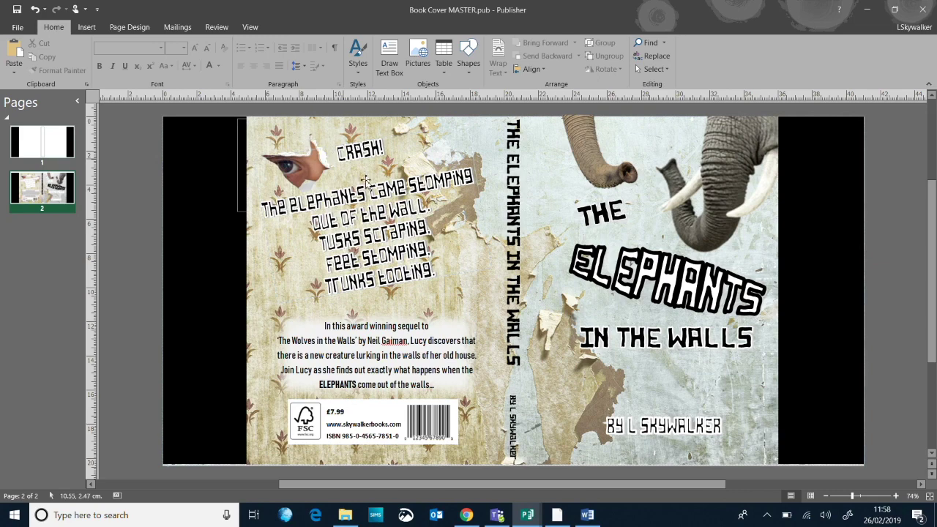
{"action": "mouse_move", "coordinate": [527, 514]}
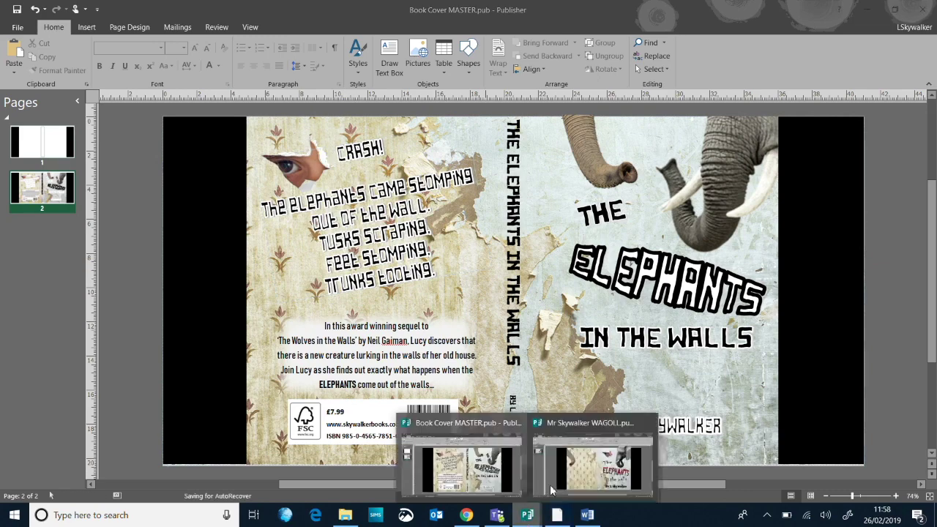
{"action": "left_click", "coordinate": [591, 472]}
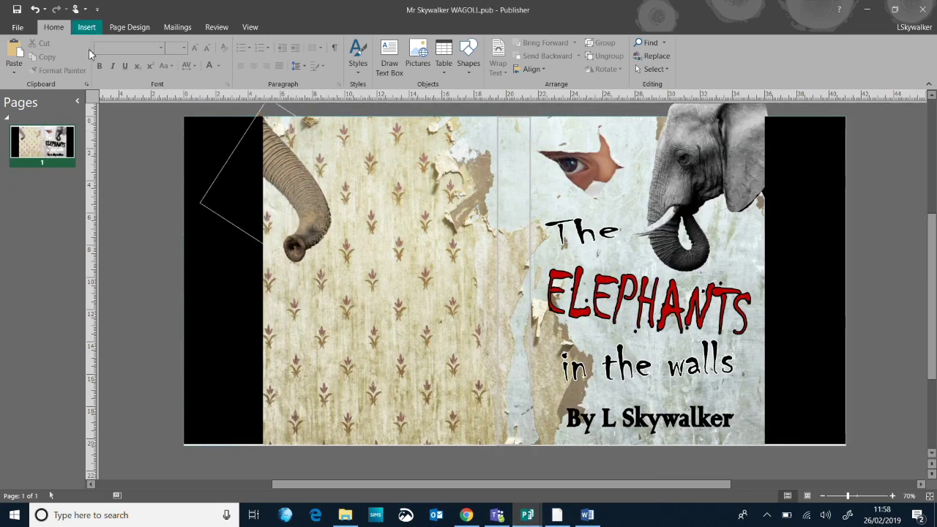
Start a new WordArt and replace its placeholder text with the copied back-cover wording from "CRASH!" to "Trunks tooting.".
{"action": "left_click", "coordinate": [87, 28]}
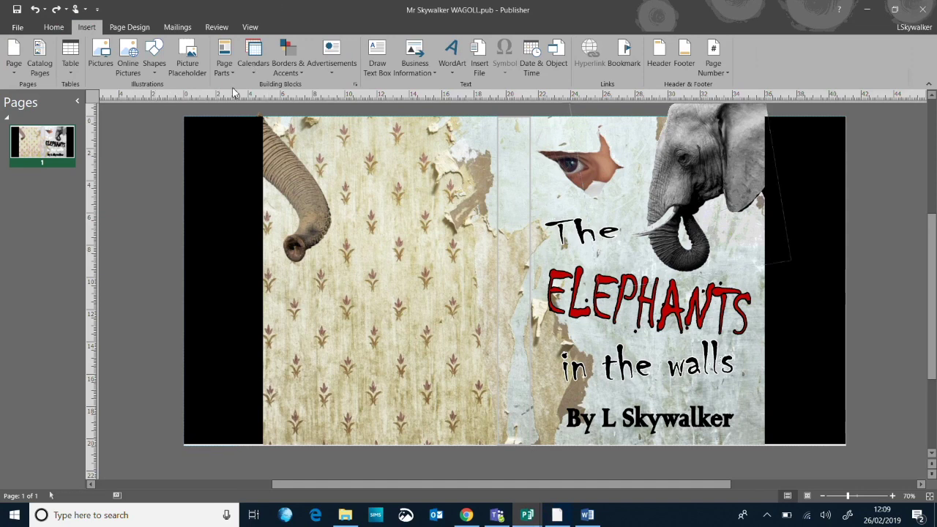
{"action": "left_click", "coordinate": [451, 55]}
{"action": "left_click", "coordinate": [645, 144]}
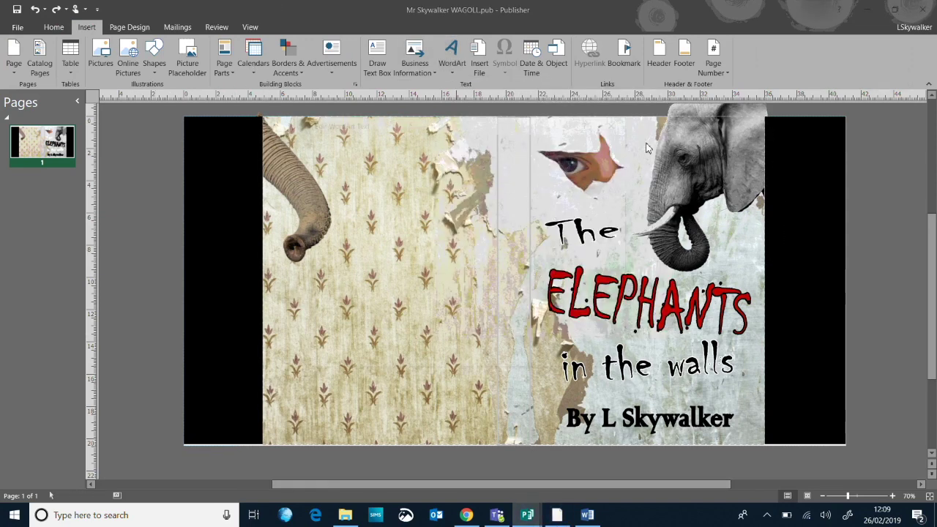
{"action": "key", "text": "BackSpace"}
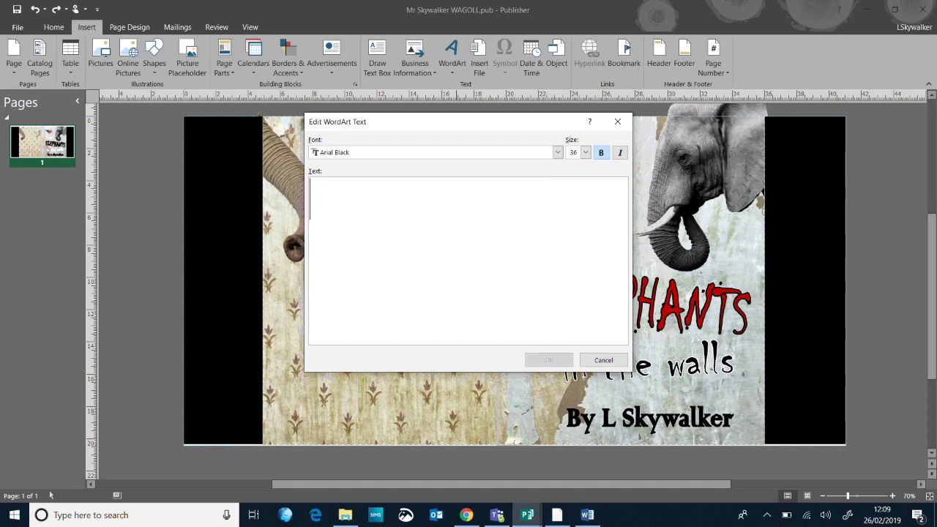
{"action": "right_click", "coordinate": [351, 184]}
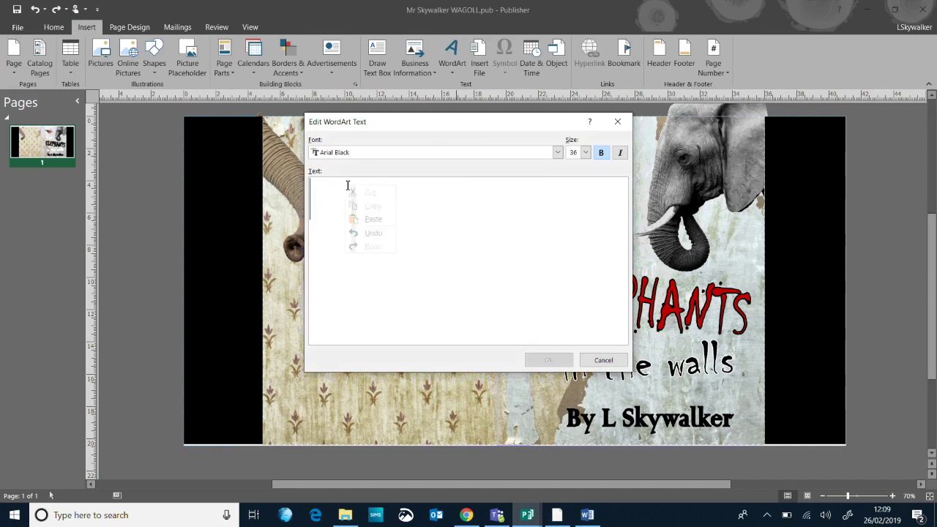
{"action": "left_click", "coordinate": [374, 218]}
{"action": "scroll", "coordinate": [432, 245], "scroll_direction": "up", "scroll_amount": 1}
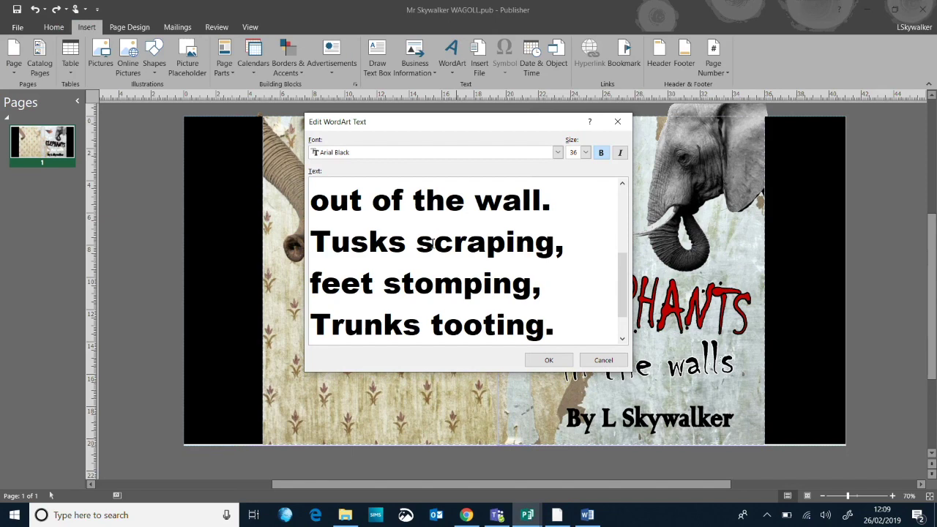
{"action": "scroll", "coordinate": [483, 257], "scroll_direction": "up", "scroll_amount": 3}
{"action": "scroll", "coordinate": [448, 219], "scroll_direction": "down", "scroll_amount": 3}
{"action": "scroll", "coordinate": [459, 209], "scroll_direction": "up", "scroll_amount": 3}
Try the Bahnschrift SemiBold and Baskerville Old Face fonts on the new WordArt text.
{"action": "left_click", "coordinate": [391, 155]}
{"action": "scroll", "coordinate": [402, 175], "scroll_direction": "down", "scroll_amount": 2}
{"action": "scroll", "coordinate": [421, 174], "scroll_direction": "down", "scroll_amount": 3}
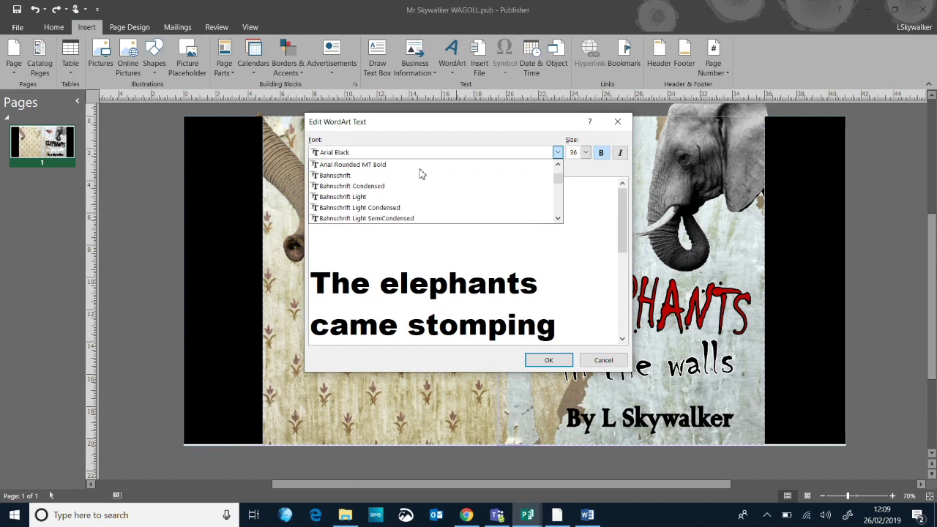
{"action": "left_click", "coordinate": [412, 174]}
{"action": "left_click", "coordinate": [401, 155]}
{"action": "left_click", "coordinate": [404, 189]}
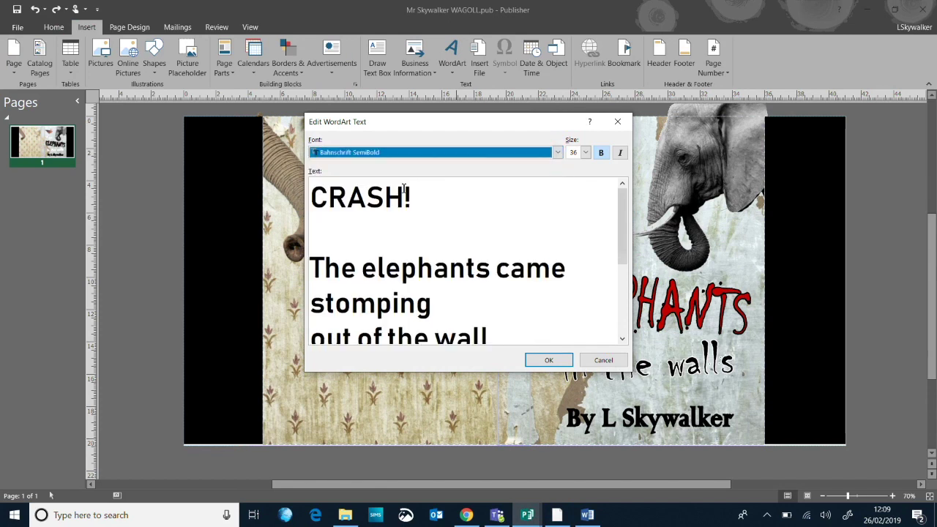
{"action": "left_click", "coordinate": [418, 152]}
{"action": "left_click", "coordinate": [412, 202]}
{"action": "left_click", "coordinate": [417, 152]}
{"action": "left_click", "coordinate": [401, 192]}
Set the back-cover WordArt's font to Blackadder ITC, review the wording and place it on the page.
{"action": "left_click", "coordinate": [418, 153]}
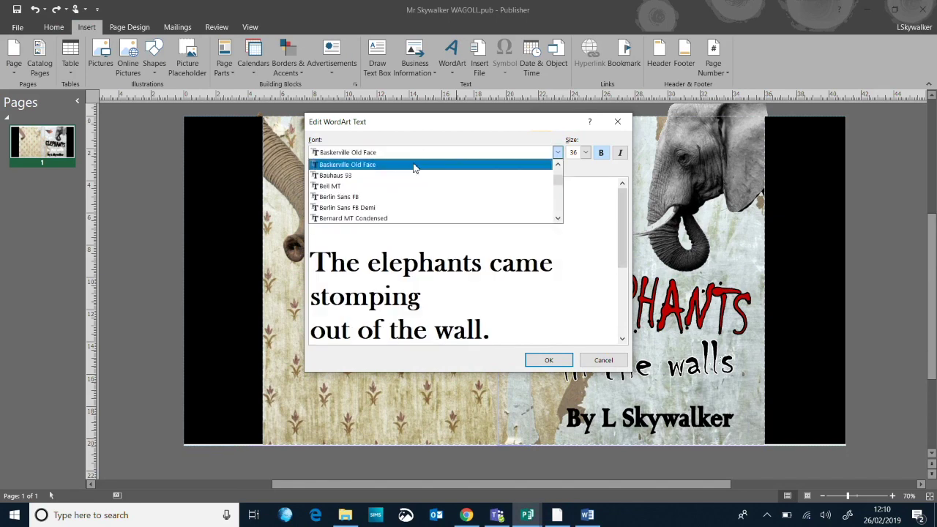
{"action": "left_click", "coordinate": [383, 215]}
{"action": "left_click", "coordinate": [408, 155]}
{"action": "left_click", "coordinate": [408, 155]}
{"action": "left_click", "coordinate": [485, 230]}
{"action": "scroll", "coordinate": [500, 220], "scroll_direction": "down", "scroll_amount": 3}
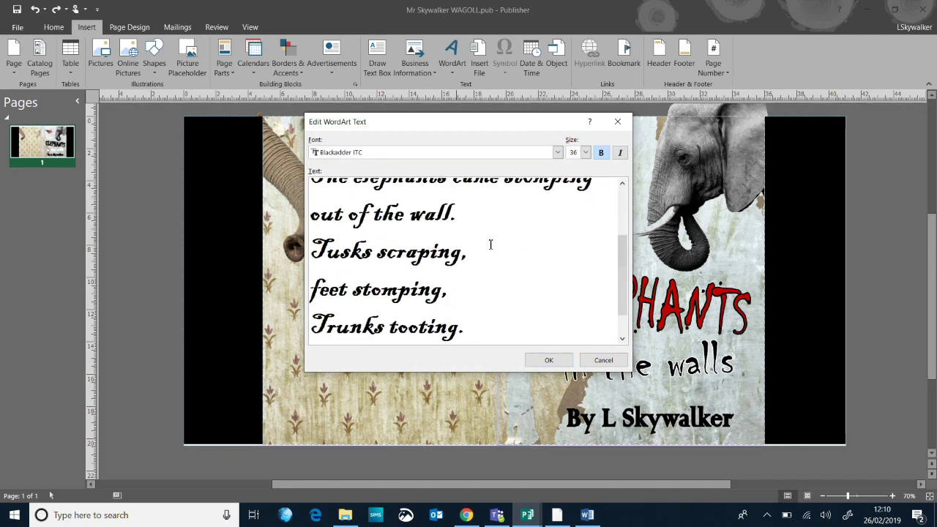
{"action": "scroll", "coordinate": [410, 248], "scroll_direction": "up", "scroll_amount": 5}
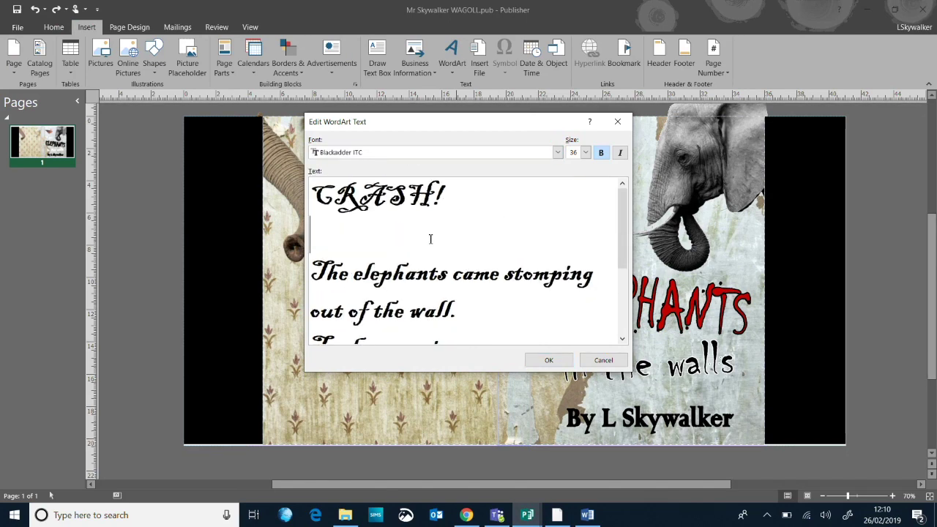
{"action": "left_click", "coordinate": [548, 360]}
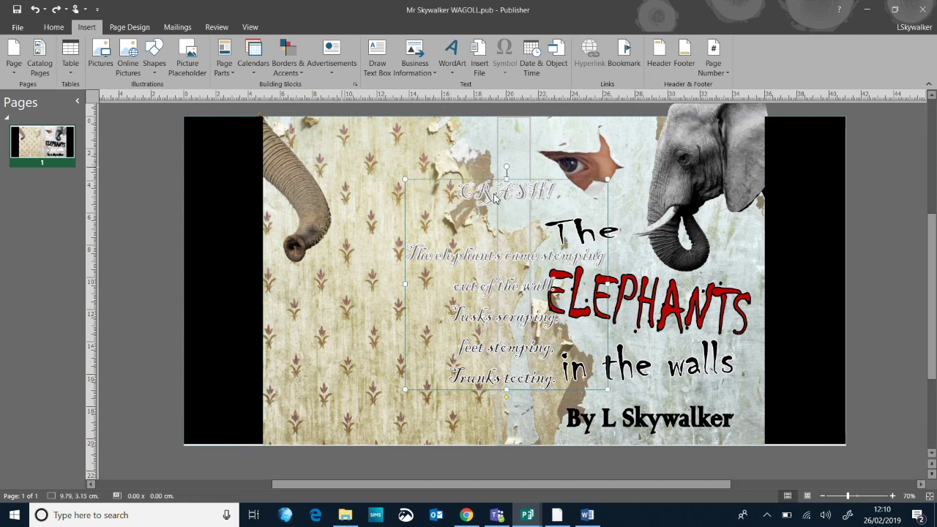
Move the new WordArt left towards the back cover and undo the accidental shift of the wallpaper background.
{"action": "left_click_drag", "start_coordinate": [495, 196], "coordinate": [416, 185]}
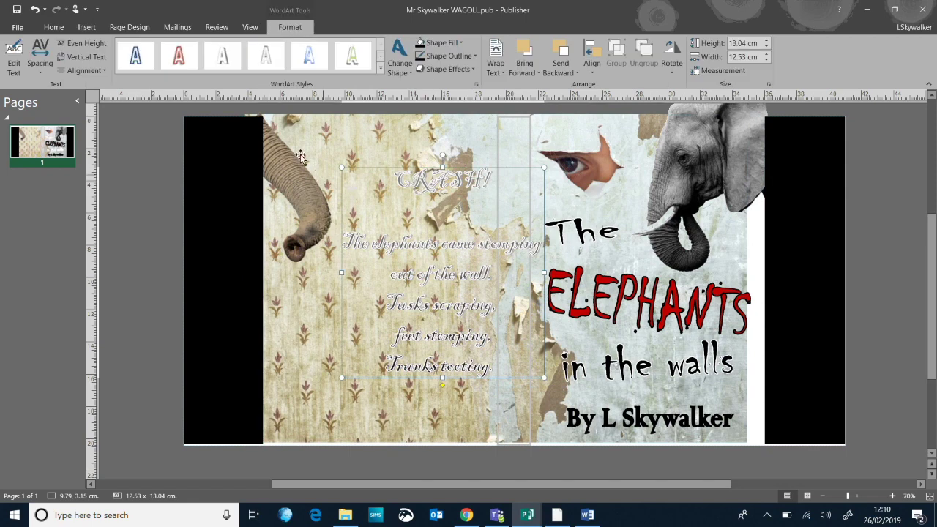
{"action": "left_click", "coordinate": [35, 10]}
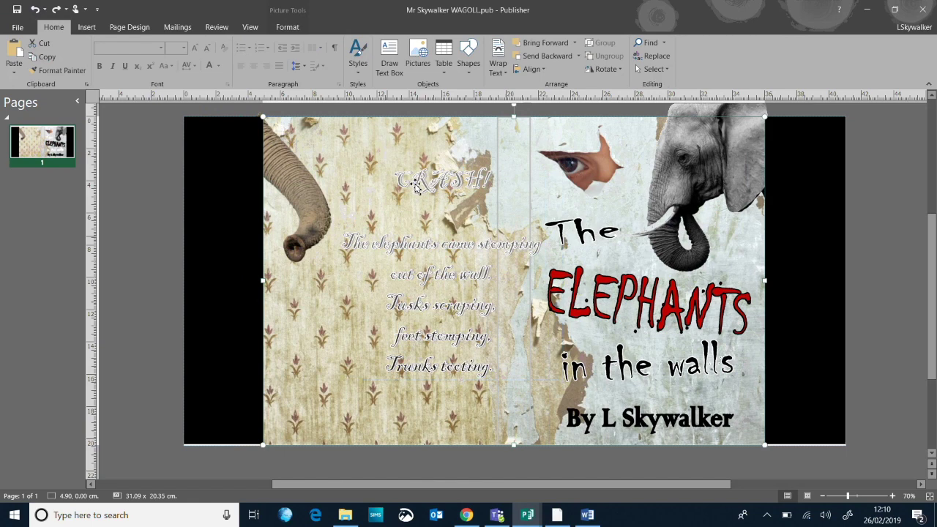
Reopen the back-cover WordArt's text and try the Bodoni MT Condensed font.
{"action": "left_click", "coordinate": [420, 182]}
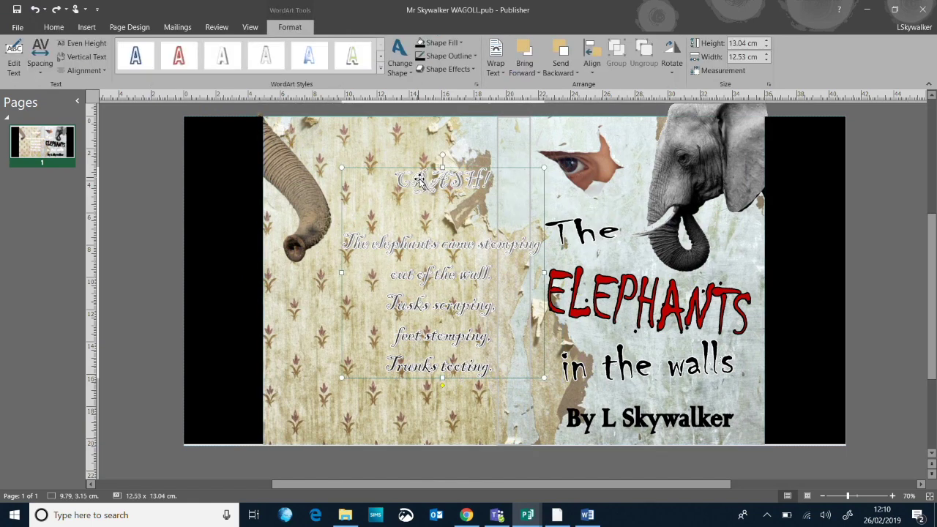
{"action": "right_click", "coordinate": [422, 184]}
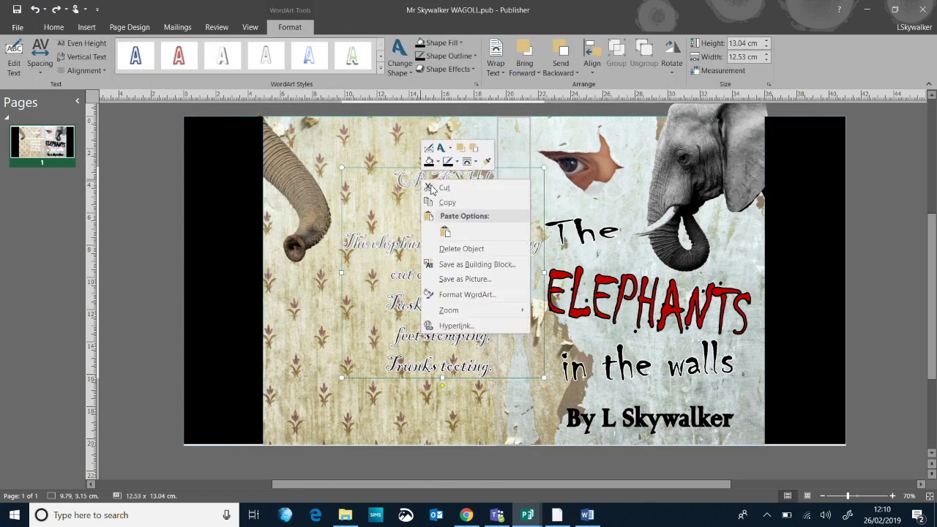
{"action": "left_click", "coordinate": [431, 152]}
{"action": "left_click", "coordinate": [431, 153]}
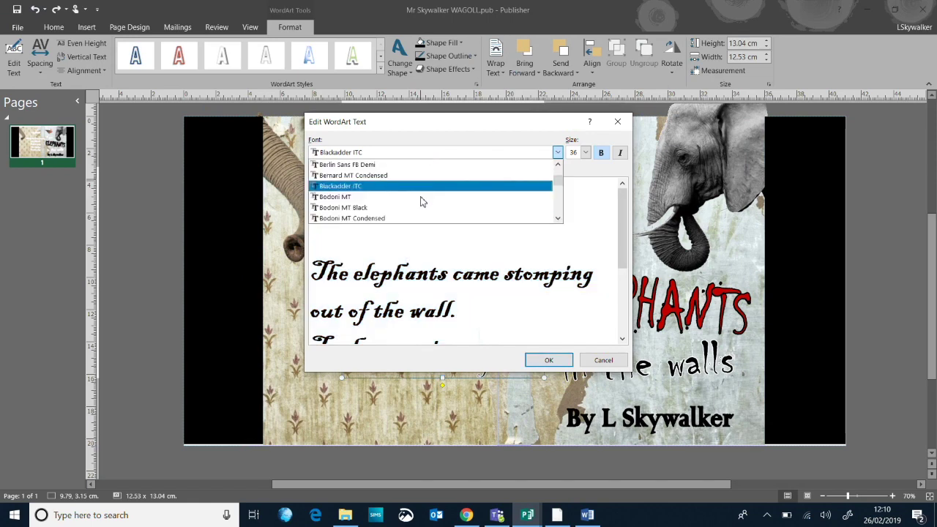
{"action": "left_click", "coordinate": [418, 196]}
{"action": "left_click", "coordinate": [433, 154]}
{"action": "scroll", "coordinate": [424, 194], "scroll_direction": "down", "scroll_amount": 1}
{"action": "left_click", "coordinate": [421, 192]}
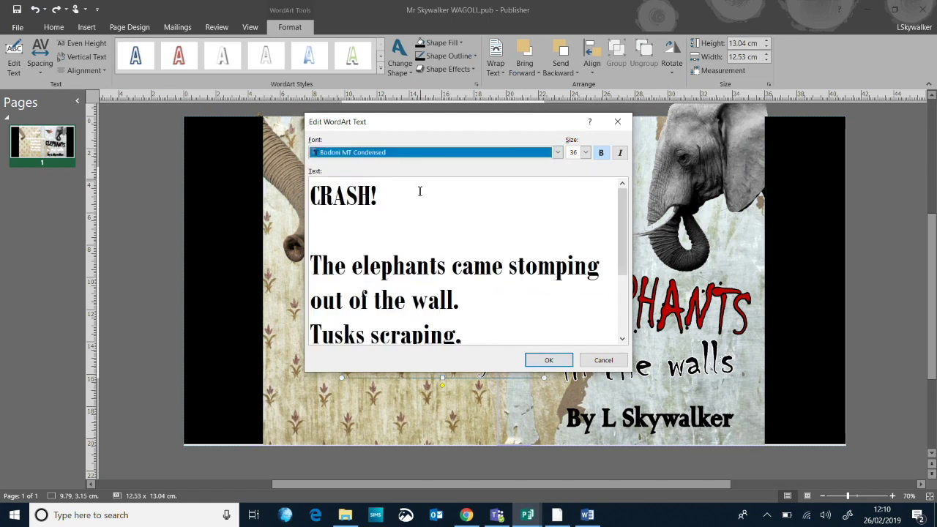
Set the back-cover WordArt's font to Bookman Old Style and apply it.
{"action": "left_click", "coordinate": [433, 153]}
{"action": "left_click", "coordinate": [430, 171]}
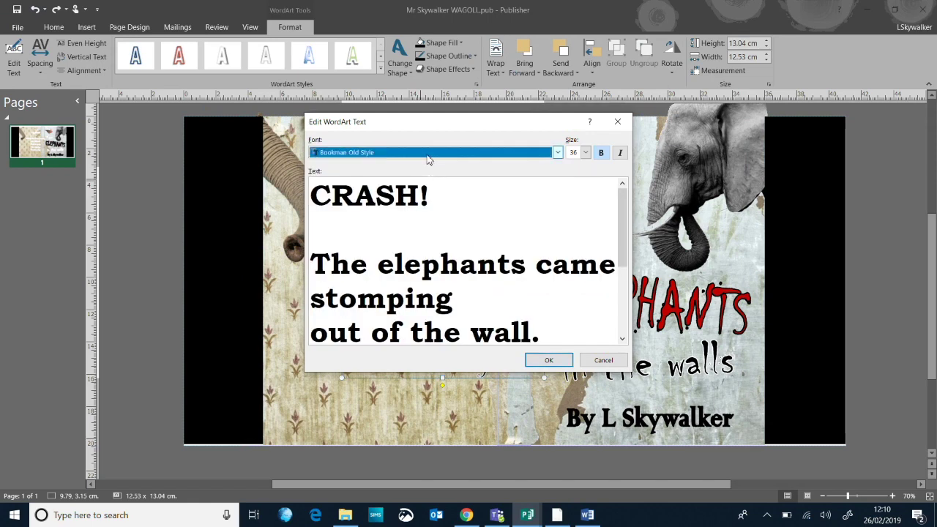
{"action": "scroll", "coordinate": [481, 271], "scroll_direction": "down", "scroll_amount": 3}
{"action": "scroll", "coordinate": [479, 272], "scroll_direction": "up", "scroll_amount": 3}
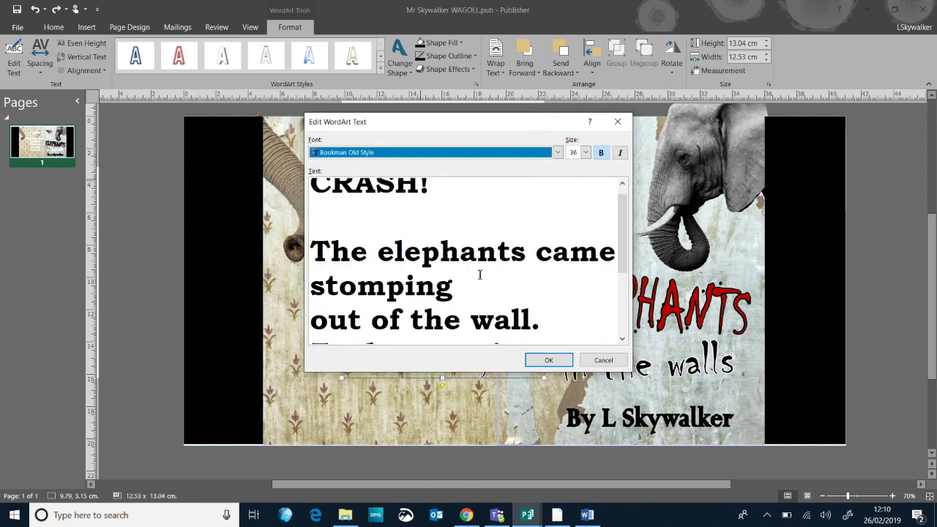
{"action": "left_click", "coordinate": [542, 361]}
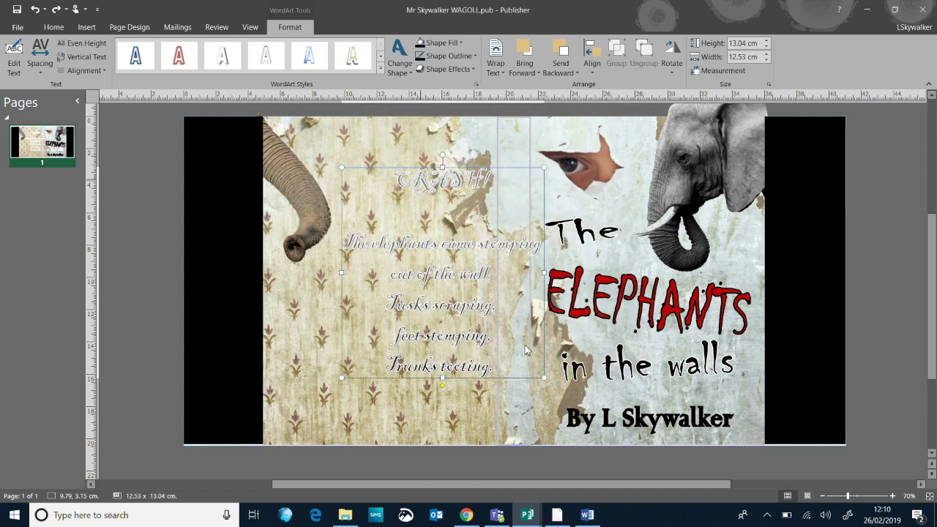
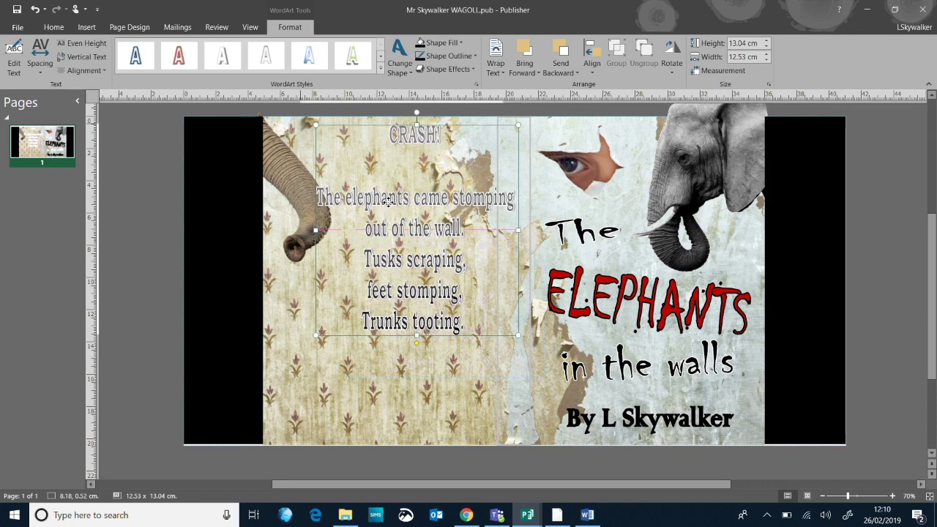
Nudge the back-cover WordArt left to a horizontal position of about 7.46 cm.
{"action": "key", "text": "Left"}
{"action": "key", "text": "Left"}
{"action": "key", "text": "Left"}
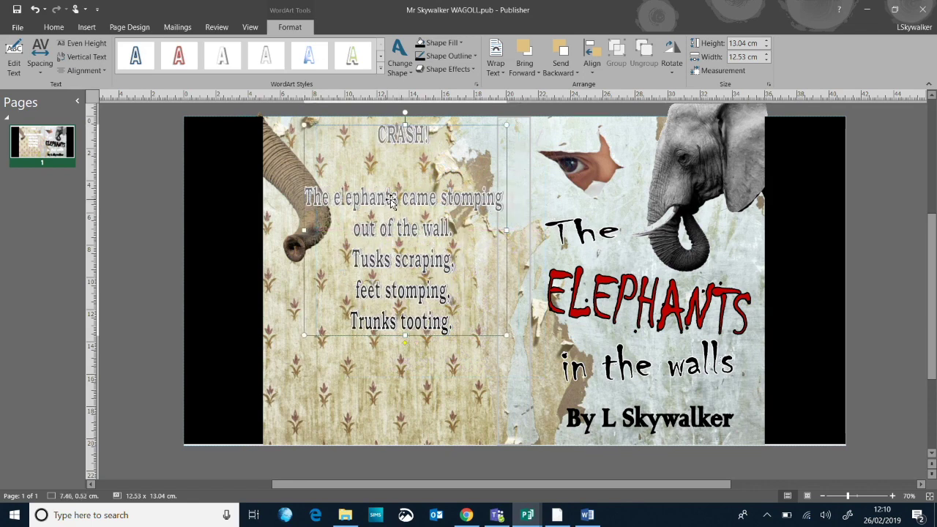
Change the back-cover WordArt's font to Britannic Bold and apply it.
{"action": "right_click", "coordinate": [376, 201]}
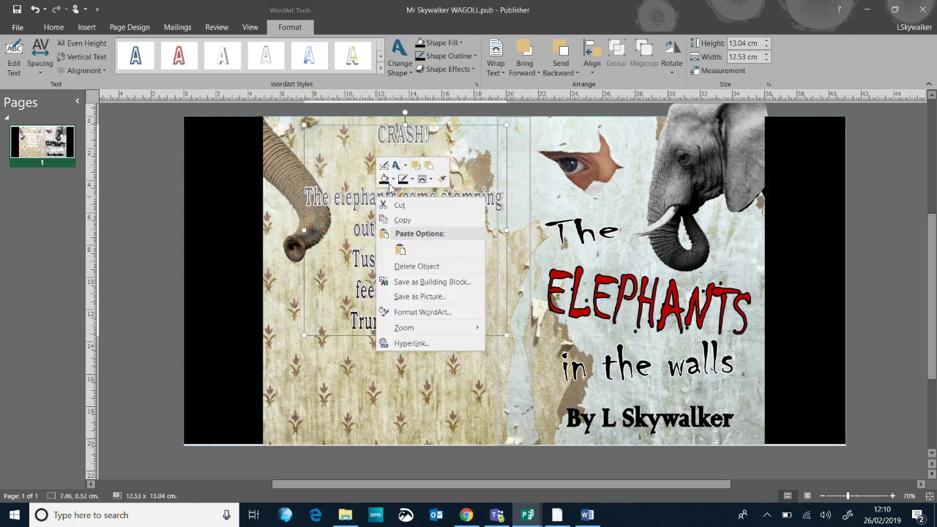
{"action": "left_click", "coordinate": [386, 168]}
{"action": "left_click", "coordinate": [403, 154]}
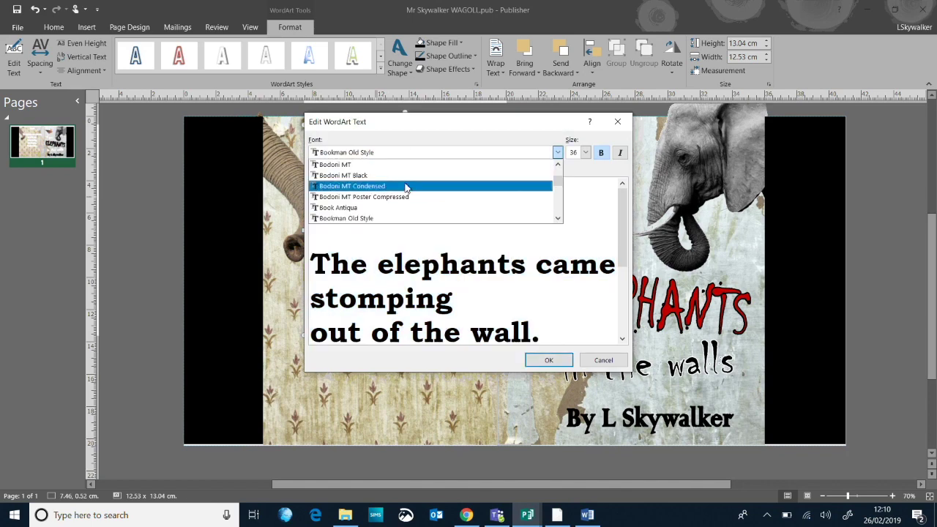
{"action": "left_click", "coordinate": [418, 187]}
{"action": "left_click", "coordinate": [418, 156]}
{"action": "key", "text": "Down"}
{"action": "key", "text": "Down"}
{"action": "key", "text": "Down"}
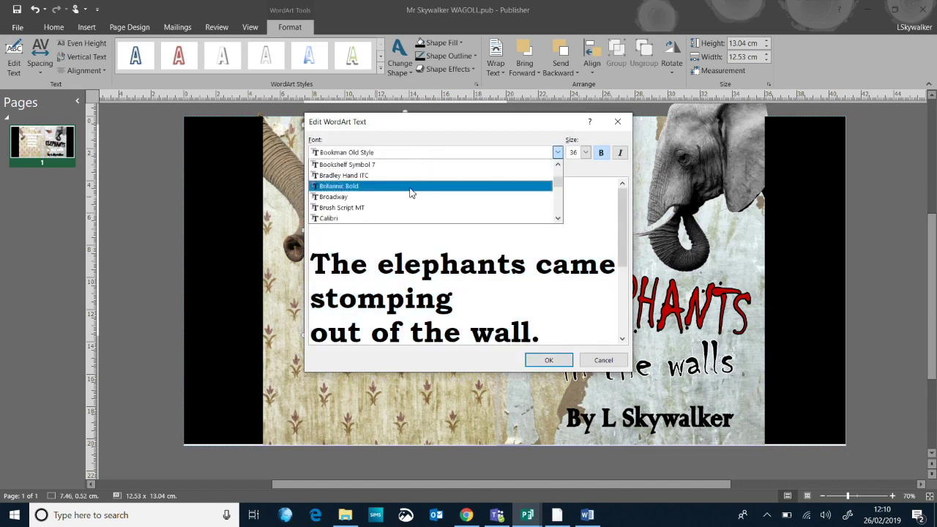
{"action": "key", "text": "Return"}
{"action": "left_click", "coordinate": [541, 359]}
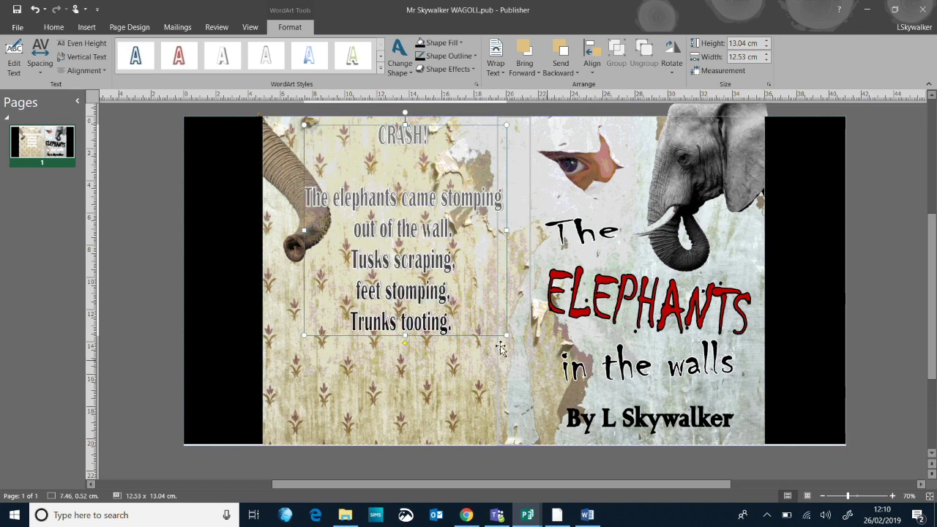
Shorten the back-cover WordArt to a height of about 11.4 cm and give its letters a solid black fill.
{"action": "left_click_drag", "start_coordinate": [405, 337], "coordinate": [404, 310]}
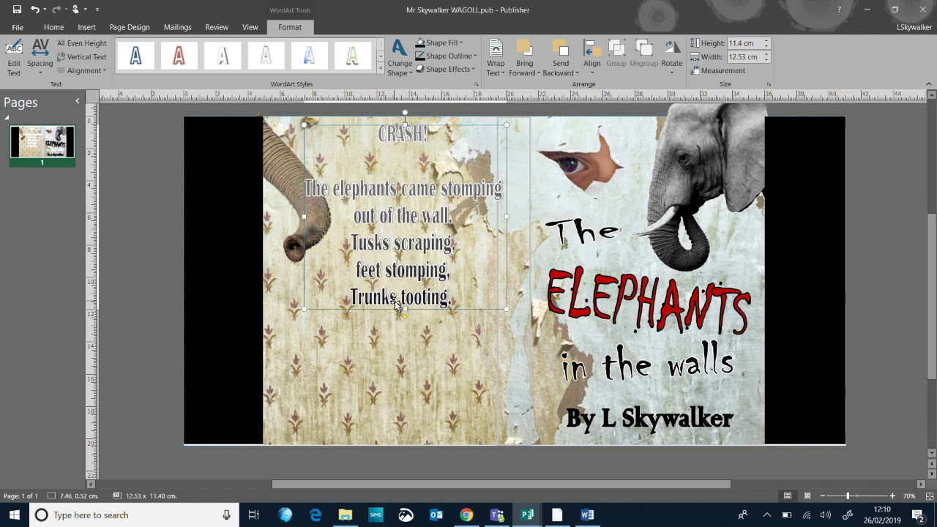
{"action": "left_click", "coordinate": [442, 43]}
{"action": "key", "text": "Escape"}
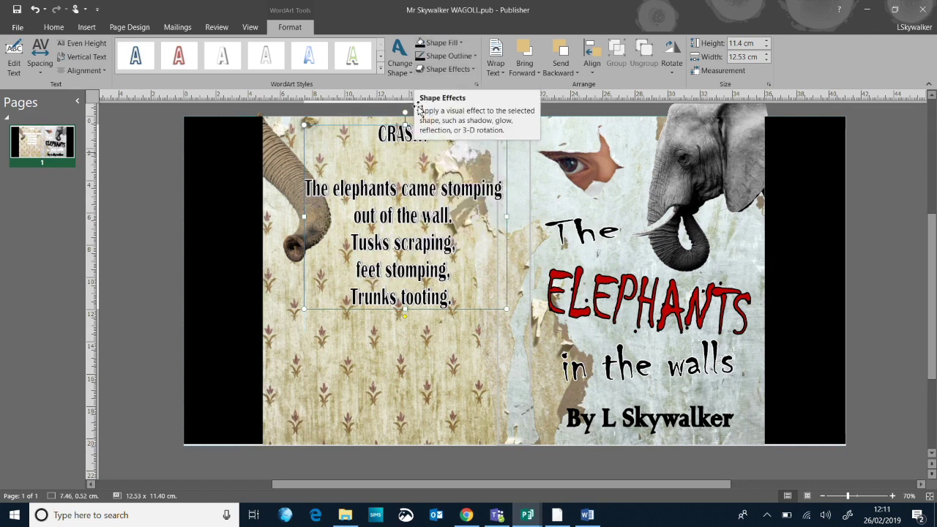
Remove the "CRASH!" line and the blank line below it from the back-cover WordArt text and apply it.
{"action": "right_click", "coordinate": [403, 139]}
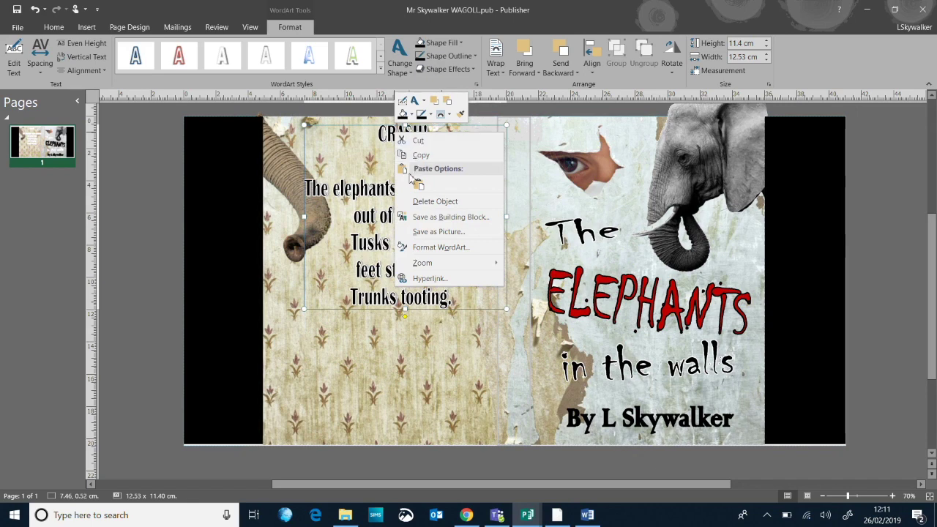
{"action": "double_click", "coordinate": [366, 220]}
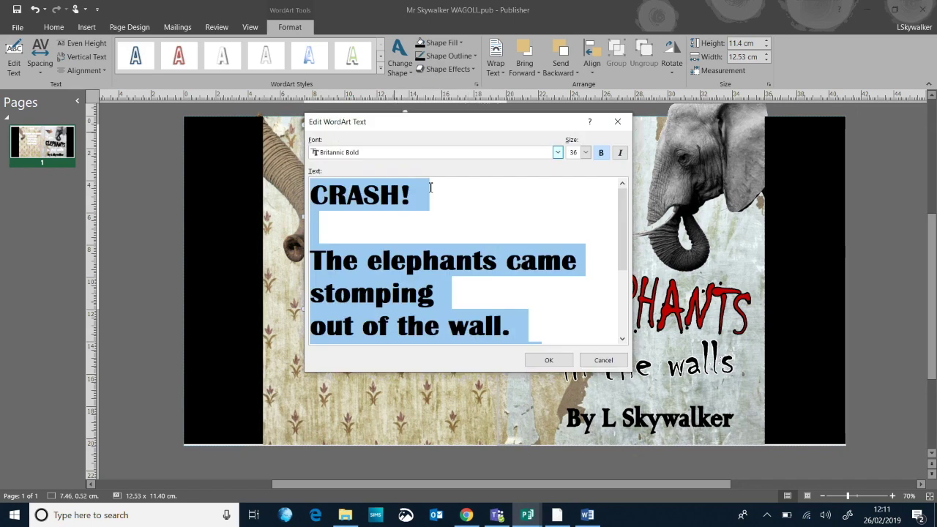
{"action": "left_click", "coordinate": [360, 230]}
{"action": "left_click_drag", "start_coordinate": [419, 194], "coordinate": [304, 193]}
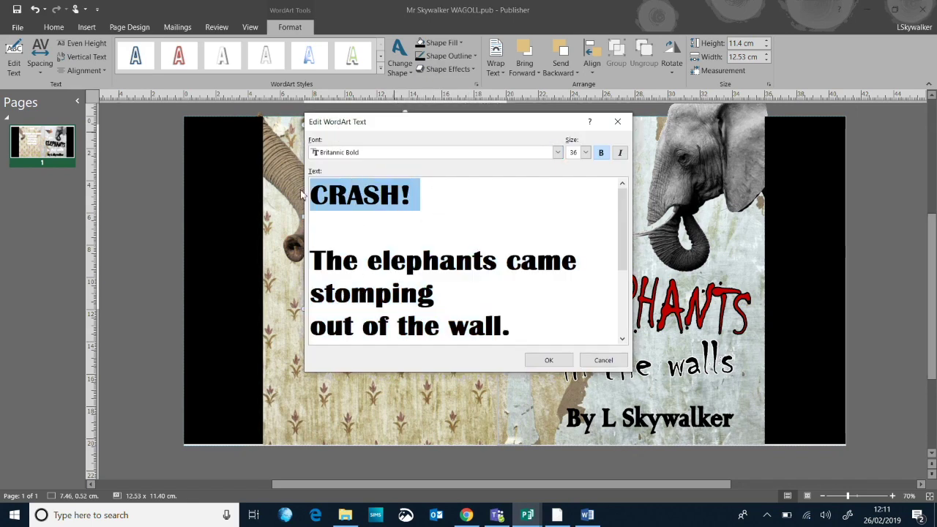
{"action": "right_click", "coordinate": [344, 193]}
{"action": "left_click", "coordinate": [355, 212]}
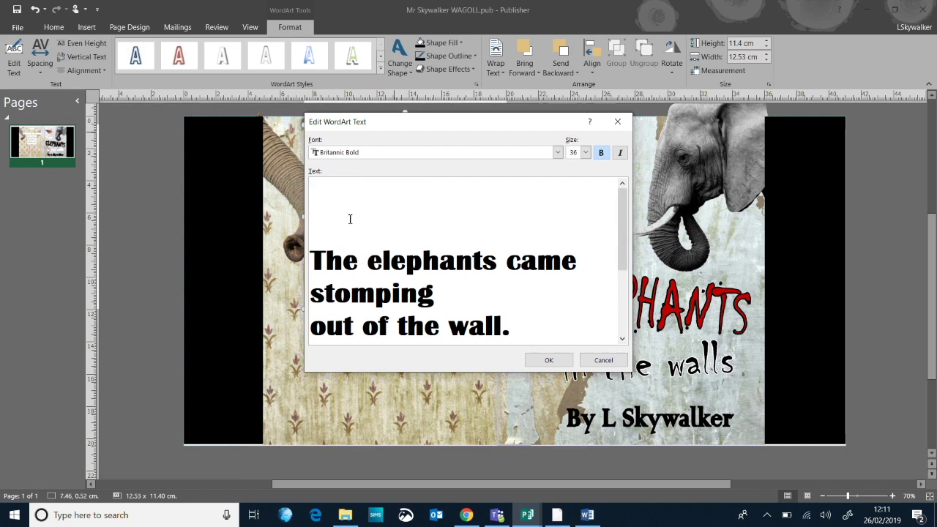
{"action": "key", "text": "Delete"}
{"action": "key", "text": "Delete"}
{"action": "left_click", "coordinate": [546, 362]}
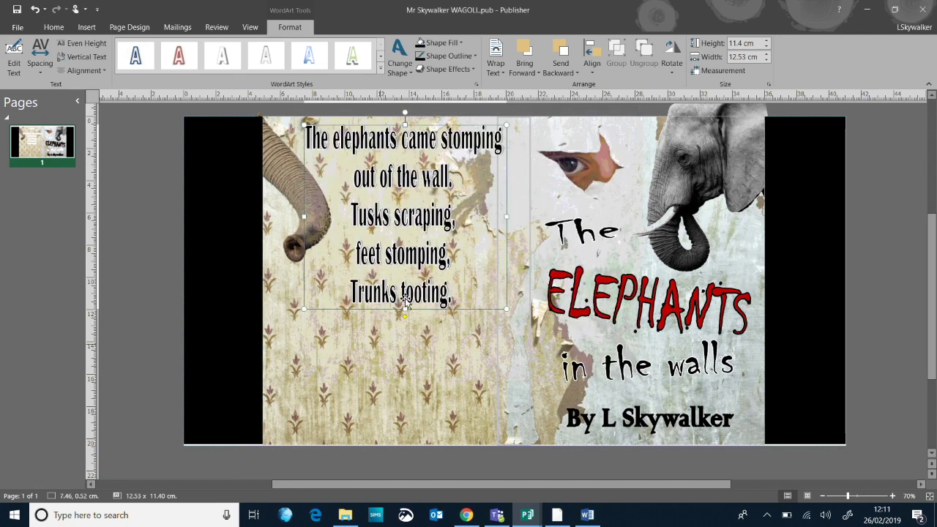
Shorten the back-cover WordArt to about 7.68 cm high and move it down to about 5.99, 4.52 cm.
{"action": "left_click_drag", "start_coordinate": [405, 309], "coordinate": [405, 250]}
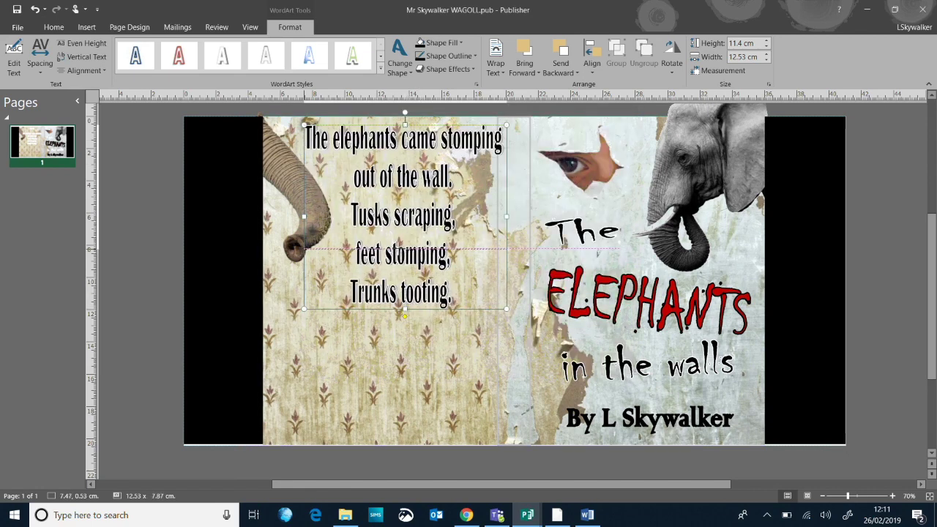
{"action": "left_click_drag", "start_coordinate": [394, 138], "coordinate": [385, 201]}
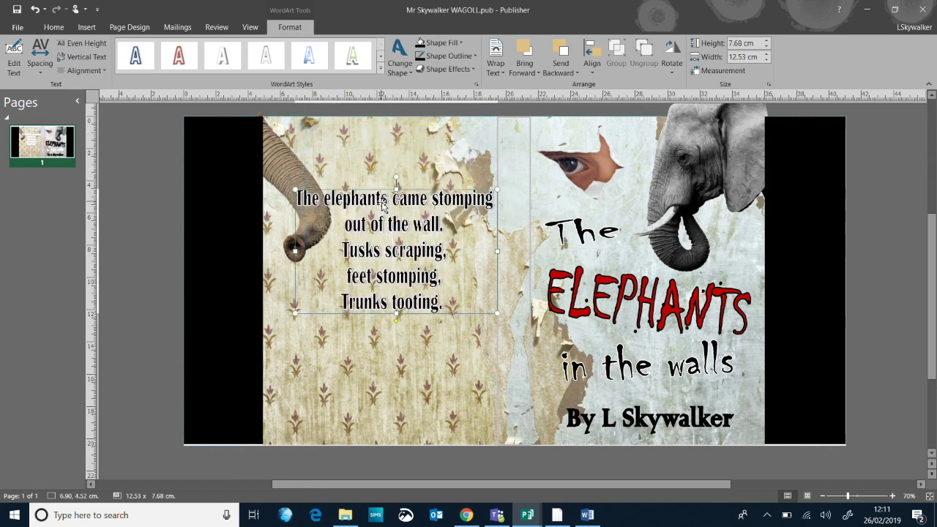
{"action": "left_click_drag", "start_coordinate": [383, 206], "coordinate": [368, 203]}
{"action": "left_click", "coordinate": [147, 139]}
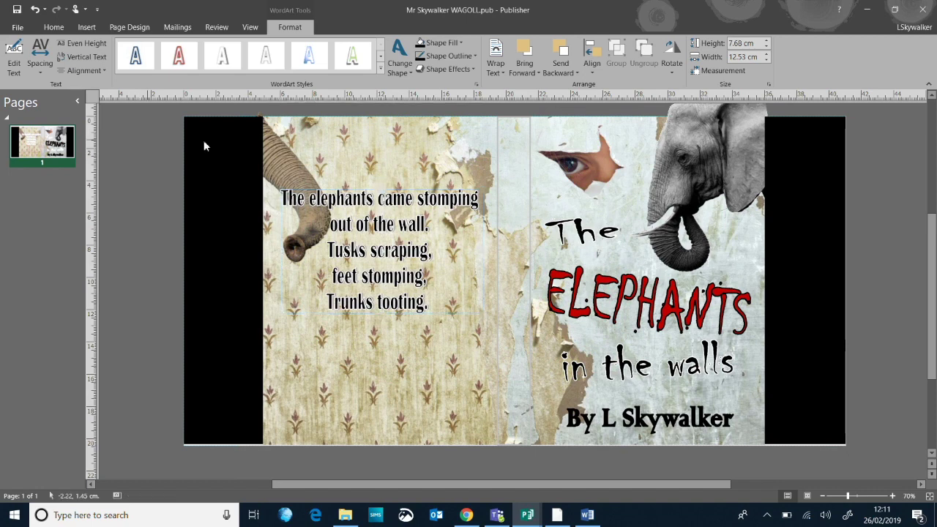
{"action": "left_click", "coordinate": [341, 205]}
{"action": "right_click", "coordinate": [351, 206]}
{"action": "left_click", "coordinate": [358, 175]}
{"action": "left_click", "coordinate": [603, 360]}
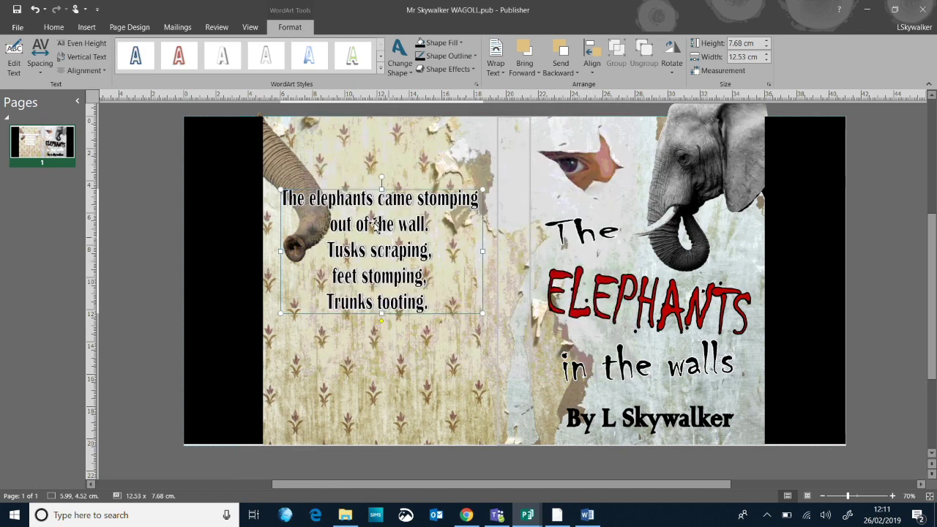
Duplicate the back-cover WordArt and replace the copy's text with "CRASH!".
{"action": "right_click", "coordinate": [354, 205]}
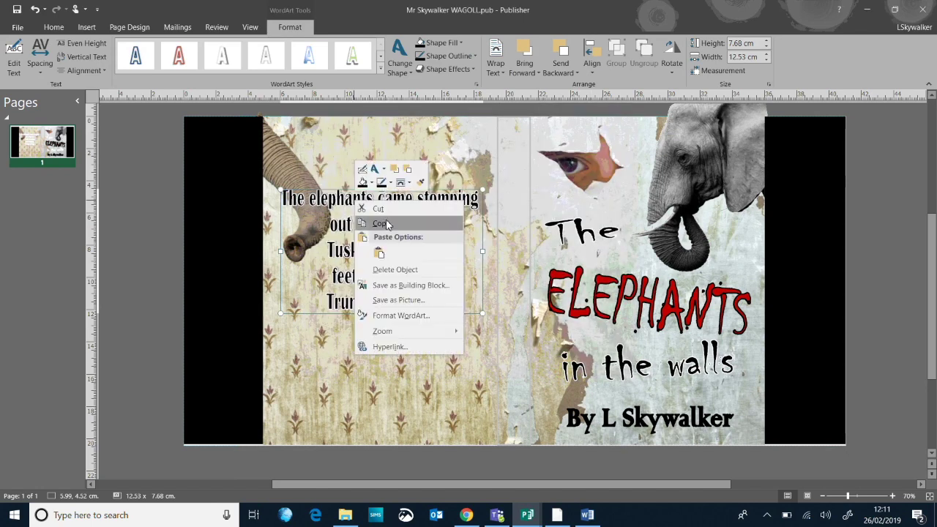
{"action": "left_click", "coordinate": [374, 223]}
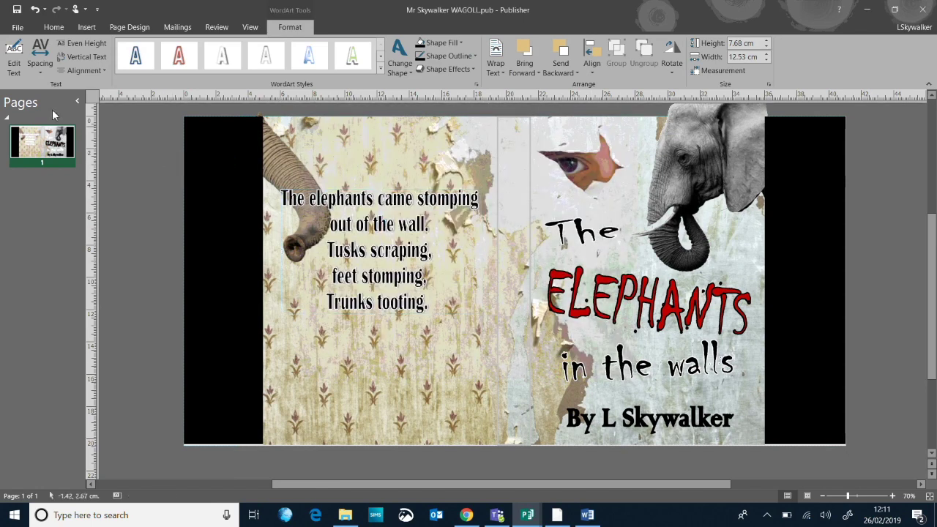
{"action": "right_click", "coordinate": [369, 205]}
{"action": "left_click", "coordinate": [395, 210]}
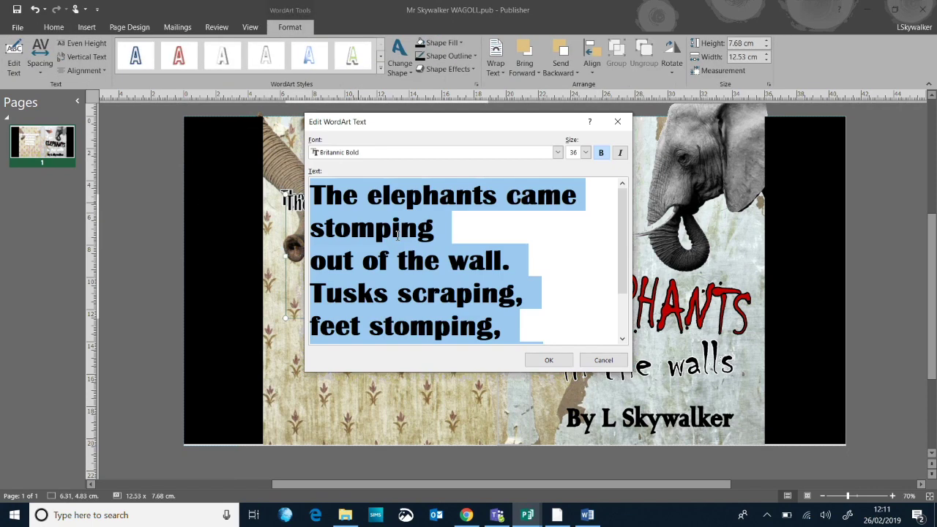
{"action": "type", "text": "CRASH!"}
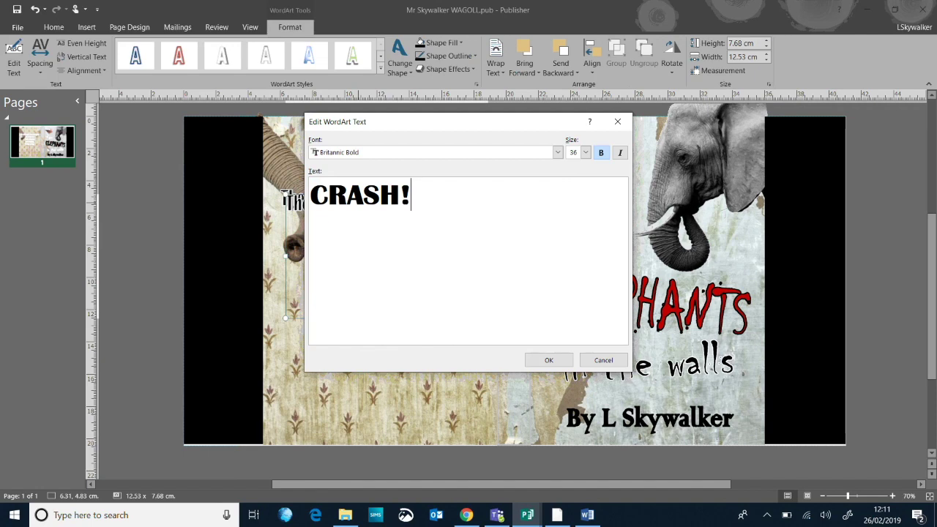
{"action": "left_click", "coordinate": [548, 360]}
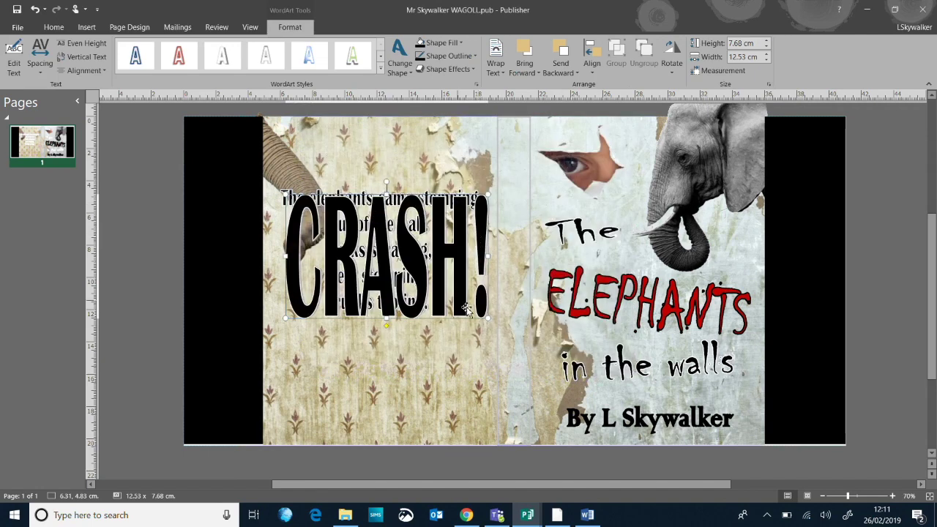
Shrink the "CRASH!" WordArt to about 8 × 2.41 cm, place it above the blurb lines and tilt it slightly clockwise.
{"action": "left_click_drag", "start_coordinate": [490, 320], "coordinate": [415, 234]}
{"action": "left_click_drag", "start_coordinate": [350, 220], "coordinate": [389, 158]}
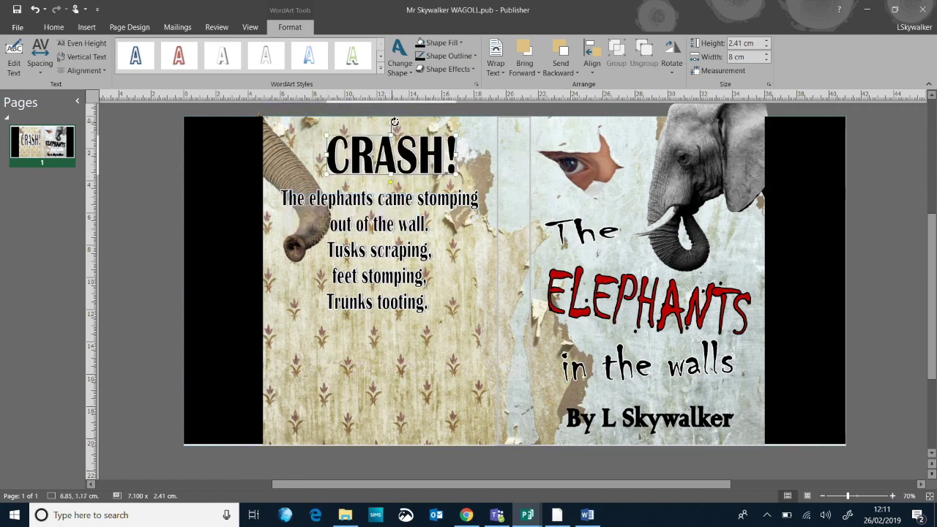
{"action": "left_click_drag", "start_coordinate": [396, 126], "coordinate": [379, 154]}
{"action": "left_click", "coordinate": [160, 166]}
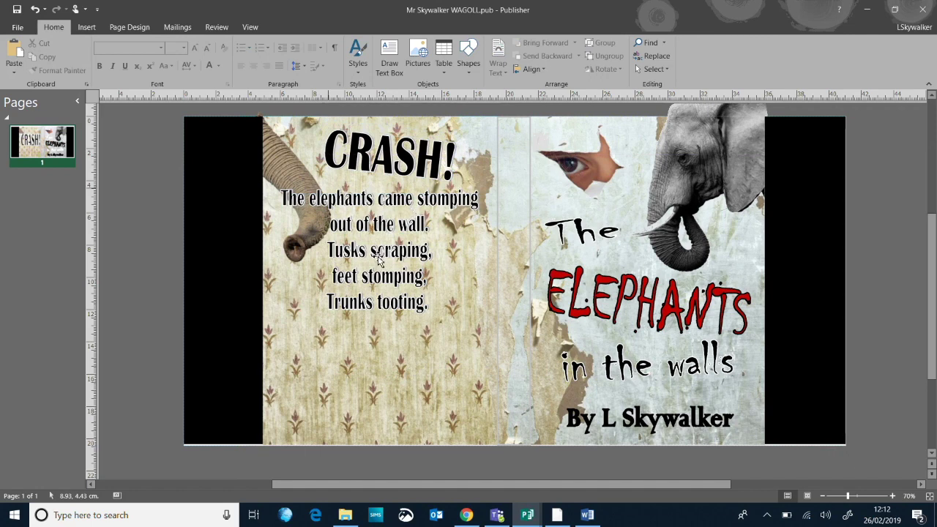
Shorten the elephants blurb WordArt to a height of about 5.69 cm and narrow it slightly from both sides.
{"action": "left_click", "coordinate": [419, 306]}
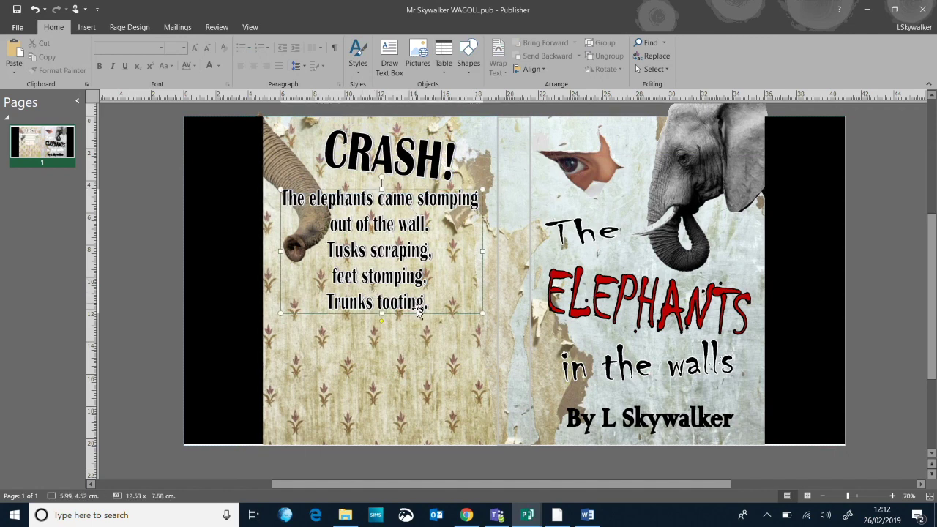
{"action": "left_click_drag", "start_coordinate": [381, 313], "coordinate": [381, 282]}
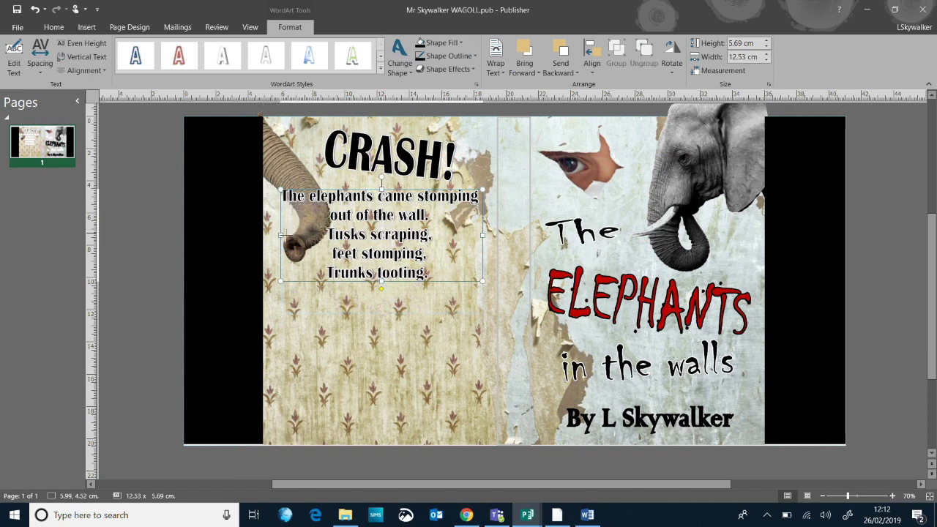
{"action": "left_click_drag", "start_coordinate": [294, 239], "coordinate": [295, 239]}
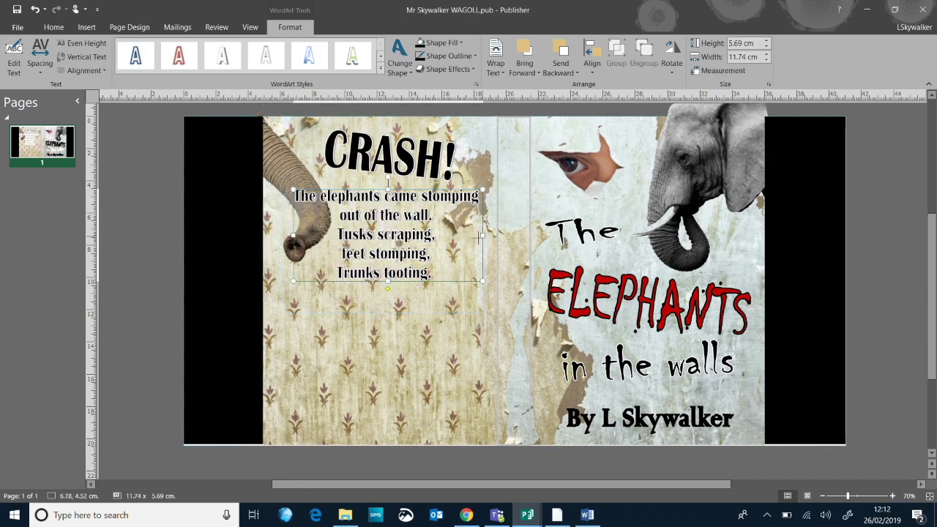
{"action": "left_click_drag", "start_coordinate": [482, 236], "coordinate": [474, 237]}
{"action": "left_click", "coordinate": [166, 218]}
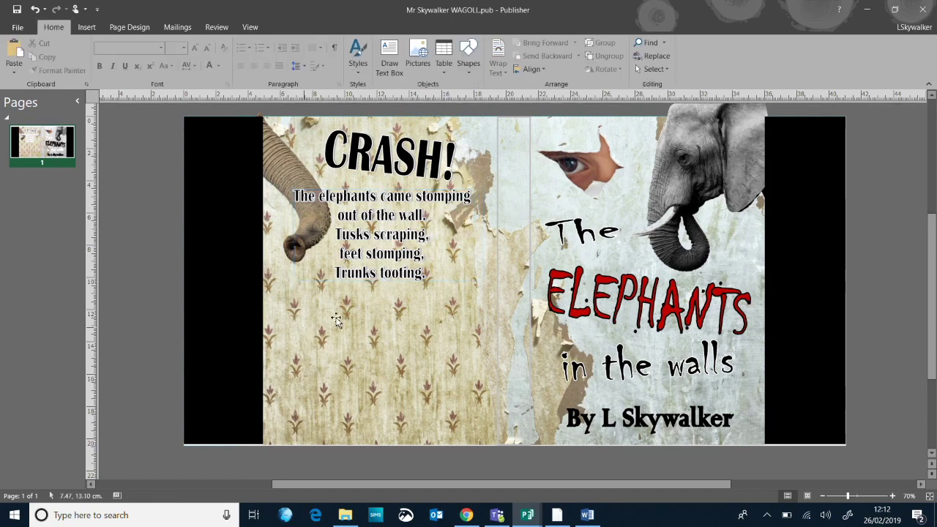
Copy the synopsis paragraph from the back cover in Book Cover MASTER.pub and return to Mr Skywalker WAGOLL.pub.
{"action": "mouse_move", "coordinate": [527, 514]}
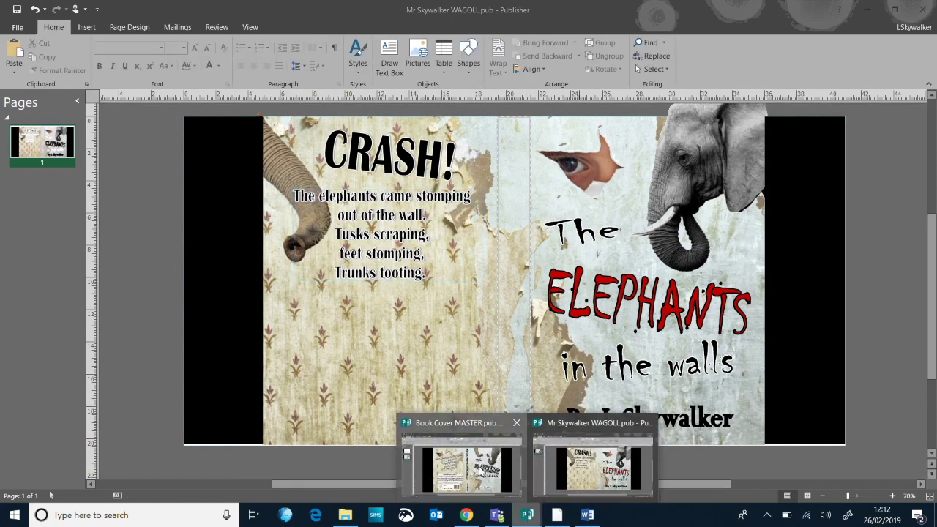
{"action": "left_click", "coordinate": [464, 465]}
{"action": "left_click", "coordinate": [328, 327]}
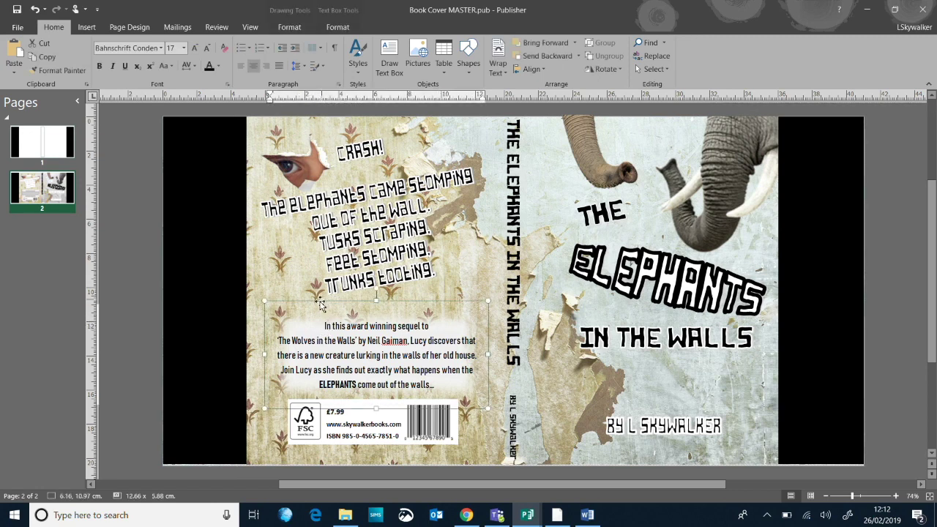
{"action": "left_click_drag", "start_coordinate": [327, 327], "coordinate": [438, 385]}
{"action": "right_click", "coordinate": [389, 354]}
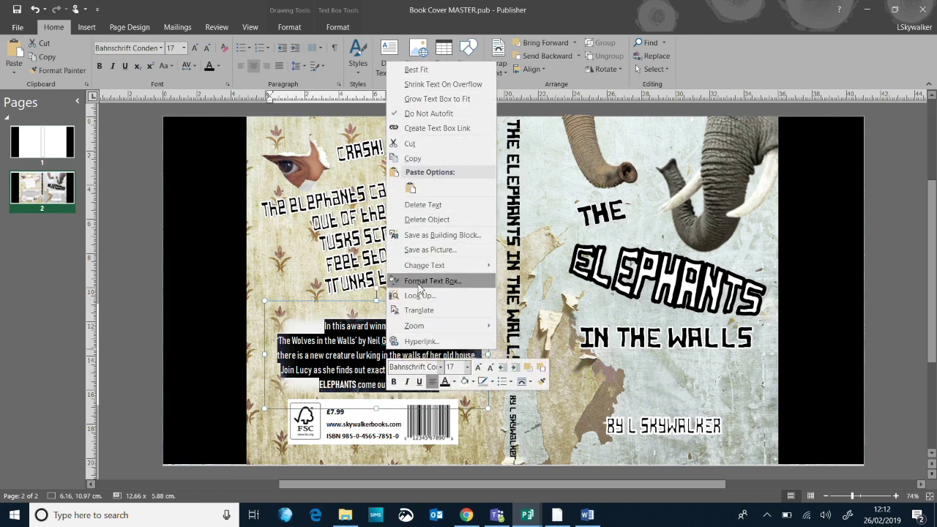
{"action": "left_click", "coordinate": [415, 156]}
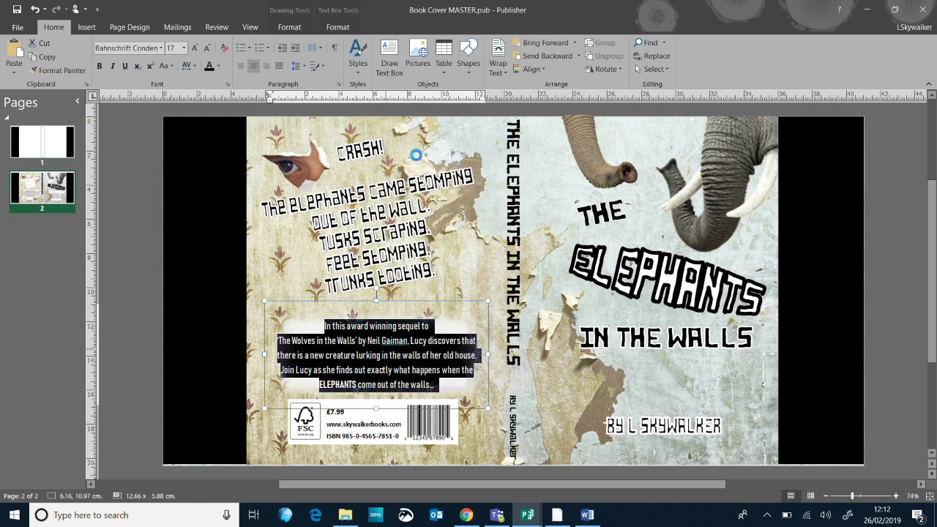
{"action": "left_click", "coordinate": [528, 516]}
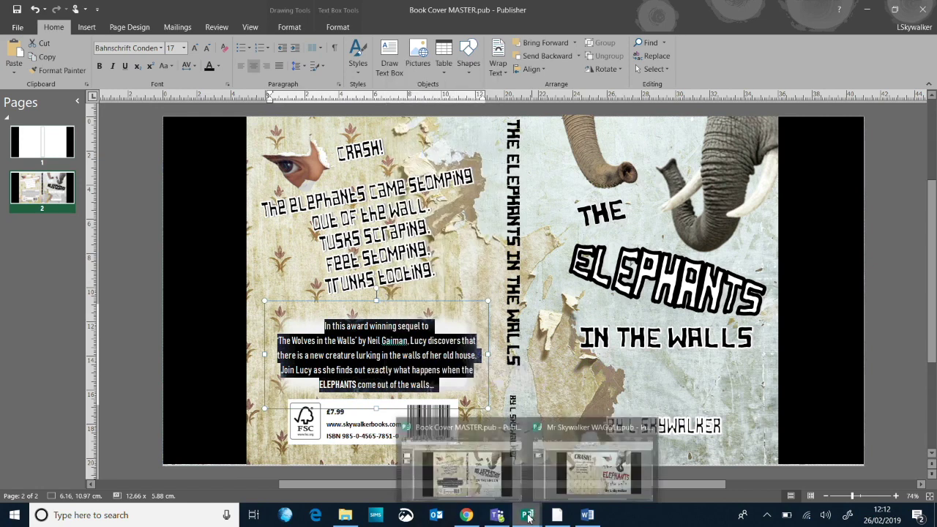
{"action": "left_click", "coordinate": [559, 472]}
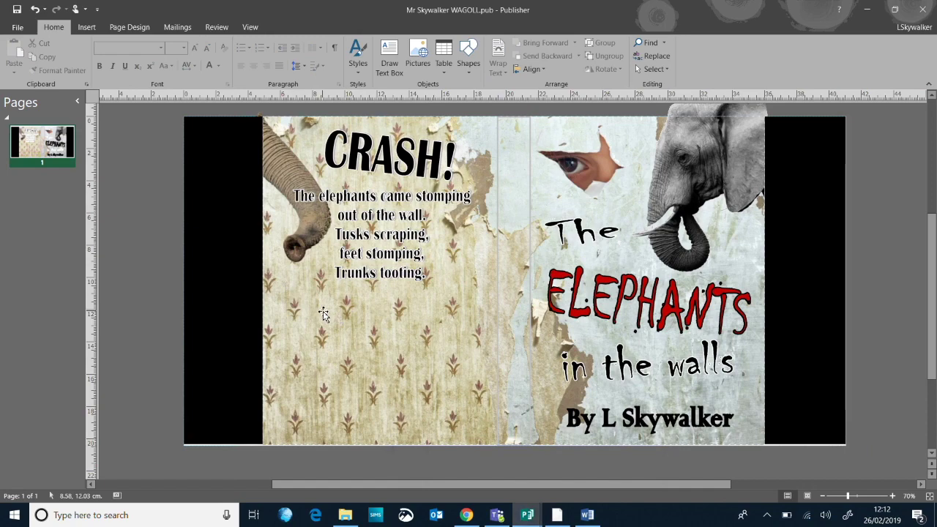
Copy the whole synopsis text box from Book Cover MASTER.pub and paste it onto the back cover of Mr Skywalker WAGOLL.pub.
{"action": "mouse_move", "coordinate": [528, 517]}
{"action": "left_click", "coordinate": [461, 465]}
{"action": "left_click", "coordinate": [367, 340]}
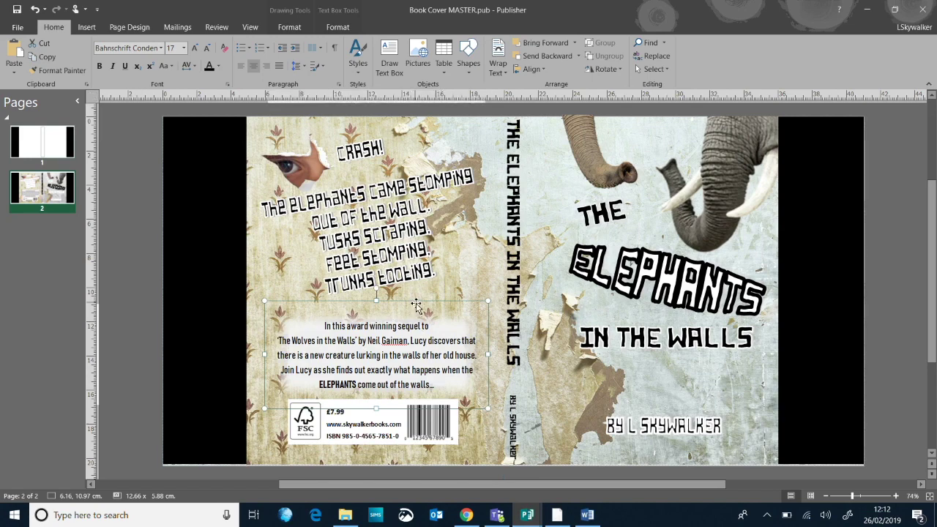
{"action": "mouse_move", "coordinate": [527, 514]}
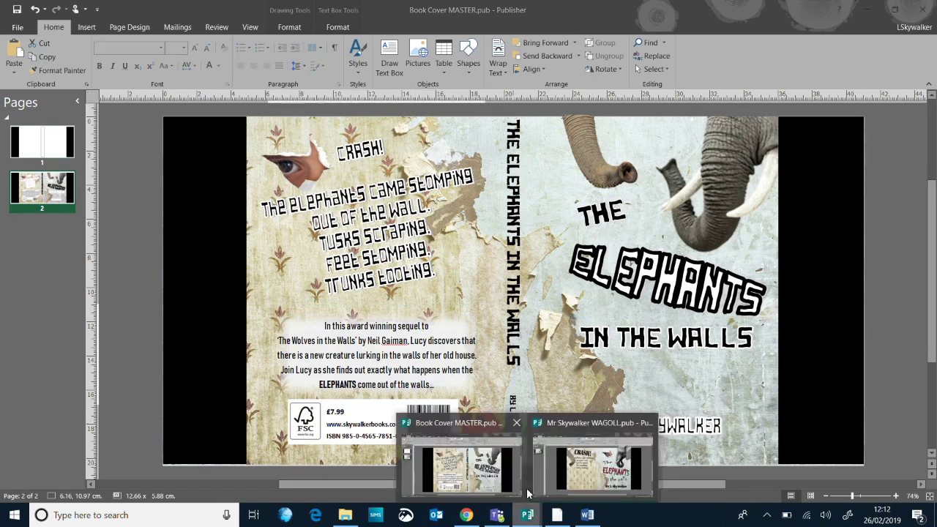
{"action": "left_click", "coordinate": [544, 469]}
{"action": "key", "text": "ctrl+v"}
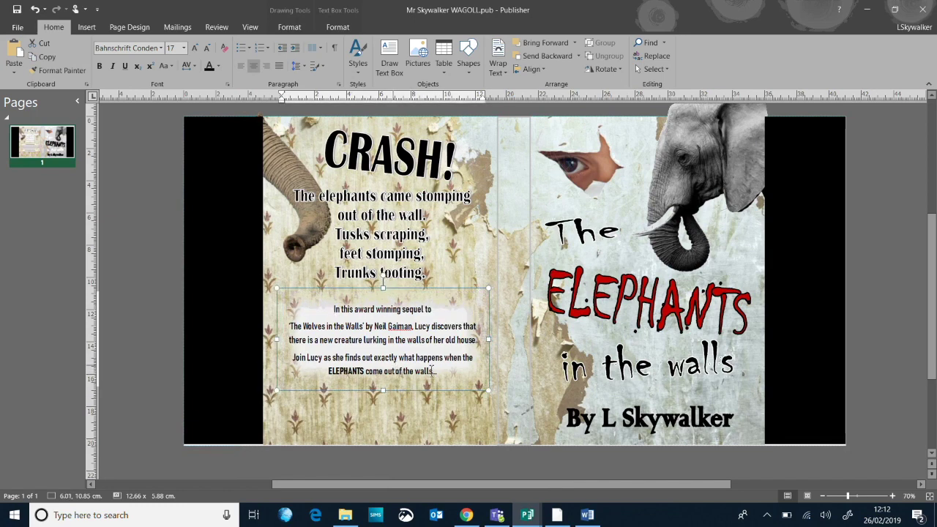
Remove all the synopsis text from the pasted text box and deselect the box.
{"action": "left_click_drag", "start_coordinate": [432, 372], "coordinate": [320, 302]}
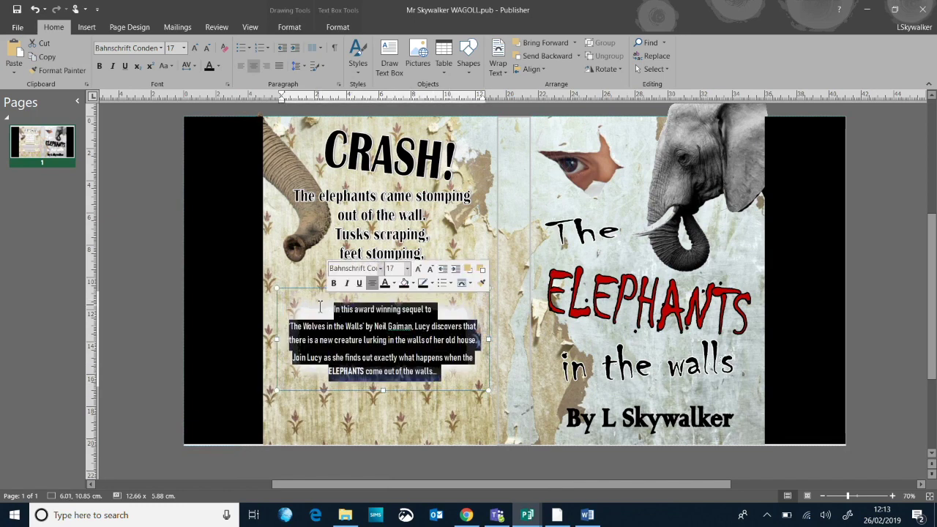
{"action": "key", "text": "Delete"}
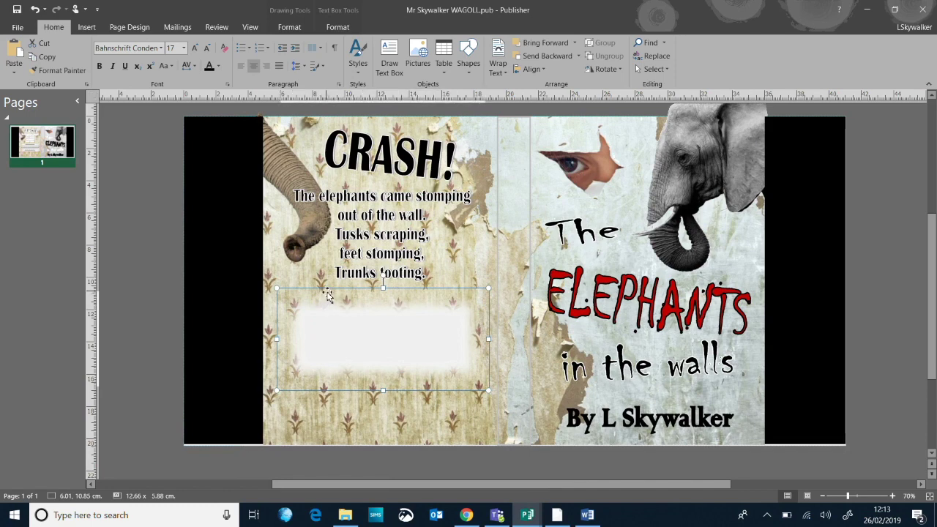
{"action": "left_click", "coordinate": [333, 282]}
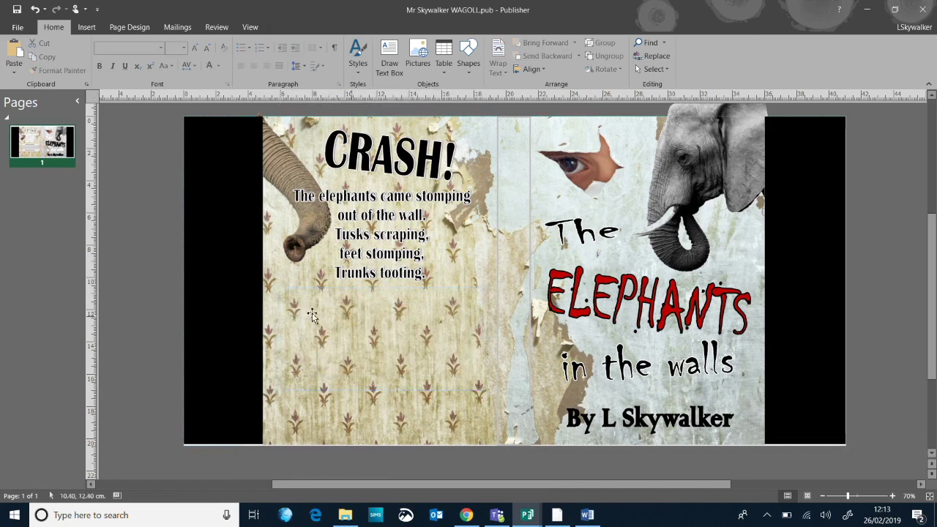
Draw a text box about 12.68 × 5.23 cm below the elephants blurb and insert the copied synopsis paragraph into it.
{"action": "left_click", "coordinate": [390, 58]}
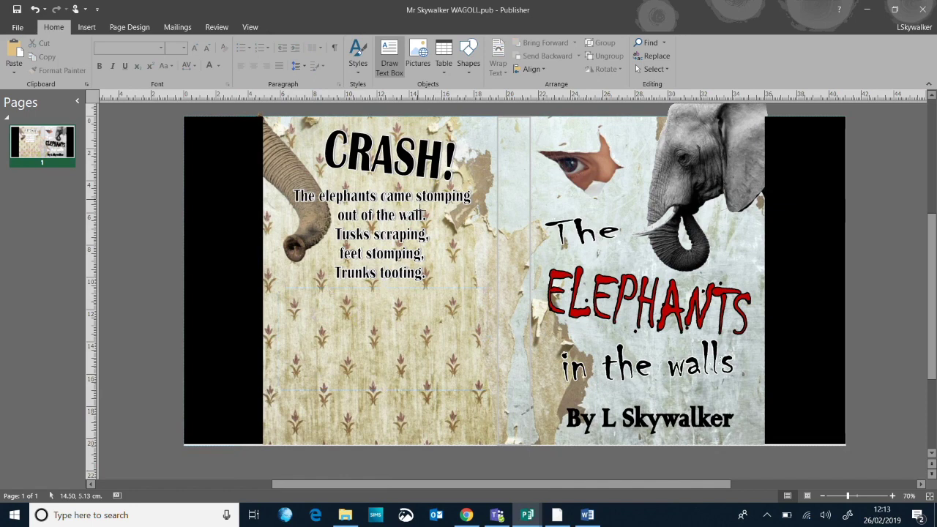
{"action": "left_click", "coordinate": [395, 66]}
{"action": "mouse_move", "coordinate": [277, 289]}
{"action": "left_mouse_down"}
{"action": "mouse_move", "coordinate": [483, 395]}
{"action": "mouse_move", "coordinate": [483, 376]}
{"action": "left_mouse_up"}
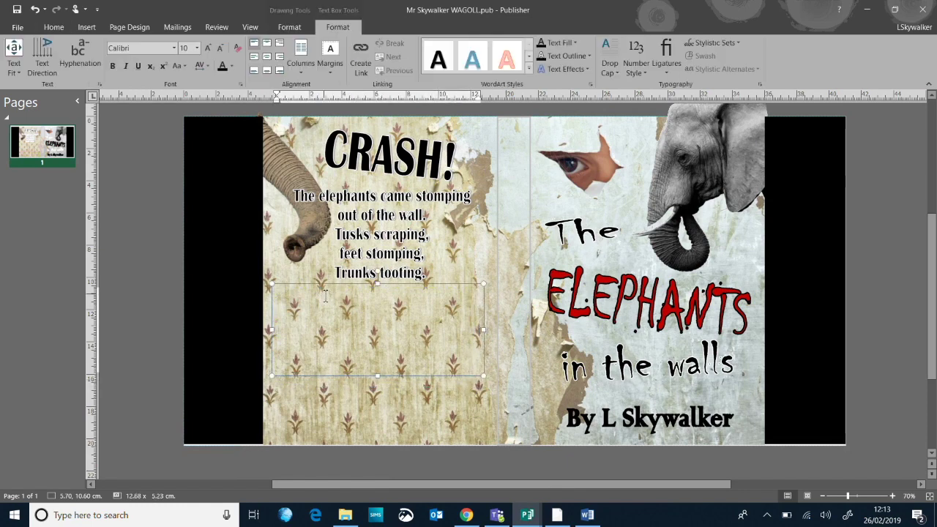
{"action": "type", "text": "In this award winning sequel to 'The Wolves in the Walls' by Neil Gaiman. Lucy discovers that there is a new creature lurking in the walls of her old house. Join Lucy as she finds out exactly what happens when the ELEPHANTS come out of the walls."}
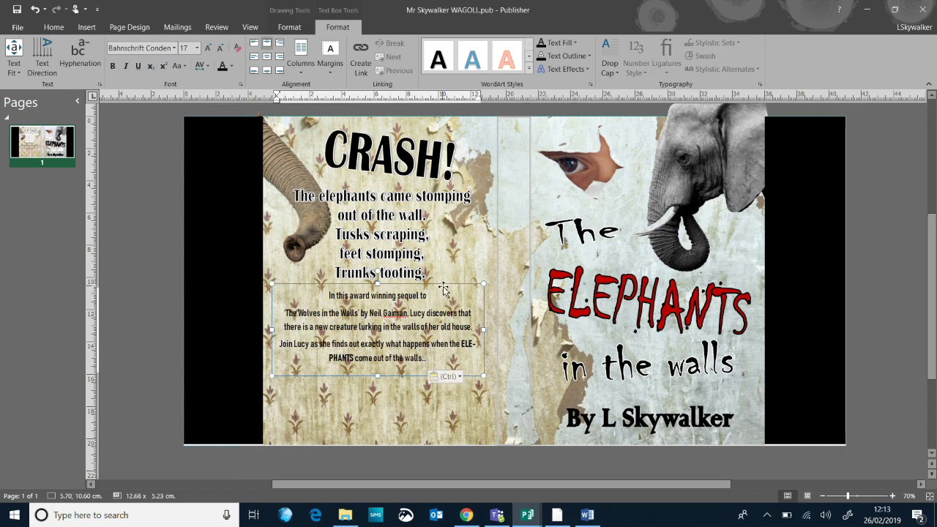
Move the synopsis text box slightly down, to about 5.69, 10.86 cm, so it clears the elephants blurb.
{"action": "left_click_drag", "start_coordinate": [442, 287], "coordinate": [444, 294]}
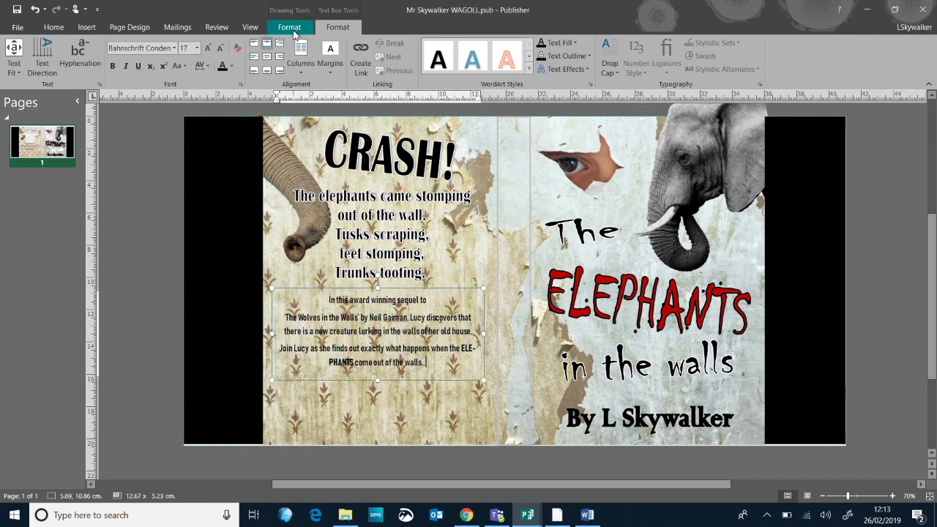
{"action": "left_click", "coordinate": [428, 291]}
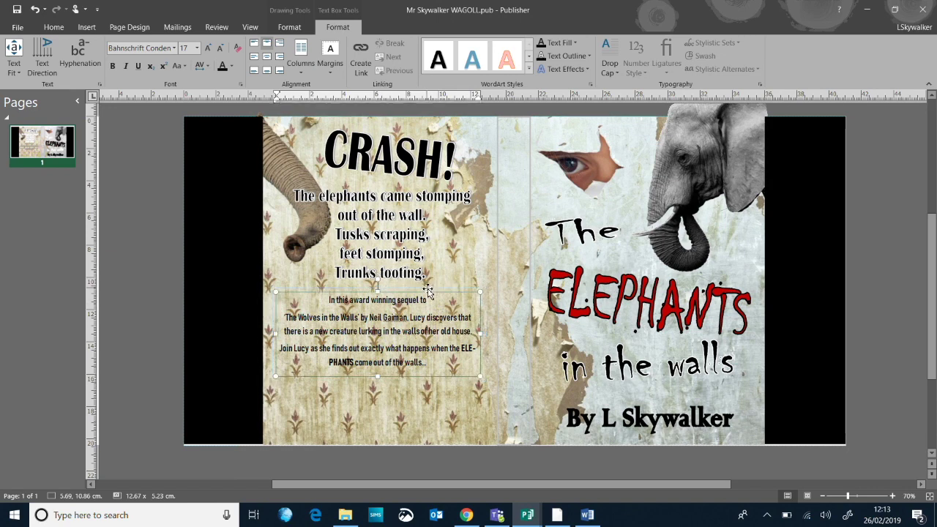
{"action": "left_click", "coordinate": [425, 292]}
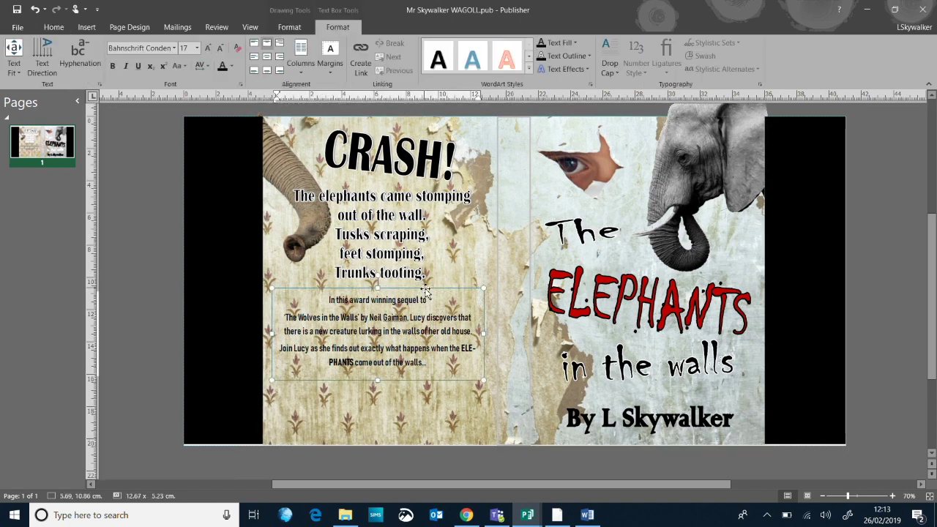
Fill the synopsis text box with white and deselect it.
{"action": "left_click", "coordinate": [395, 264]}
{"action": "left_click", "coordinate": [372, 292]}
{"action": "left_click", "coordinate": [365, 291]}
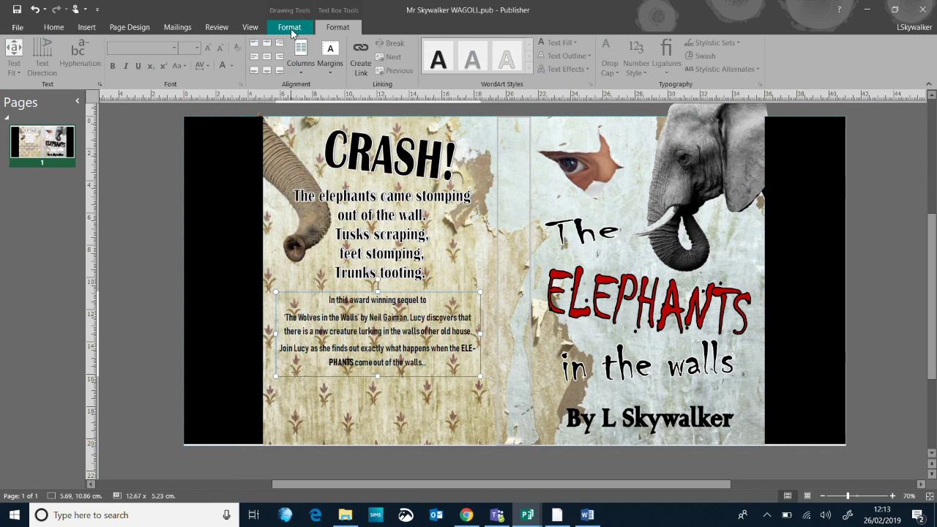
{"action": "left_click", "coordinate": [293, 30]}
{"action": "left_click", "coordinate": [375, 44]}
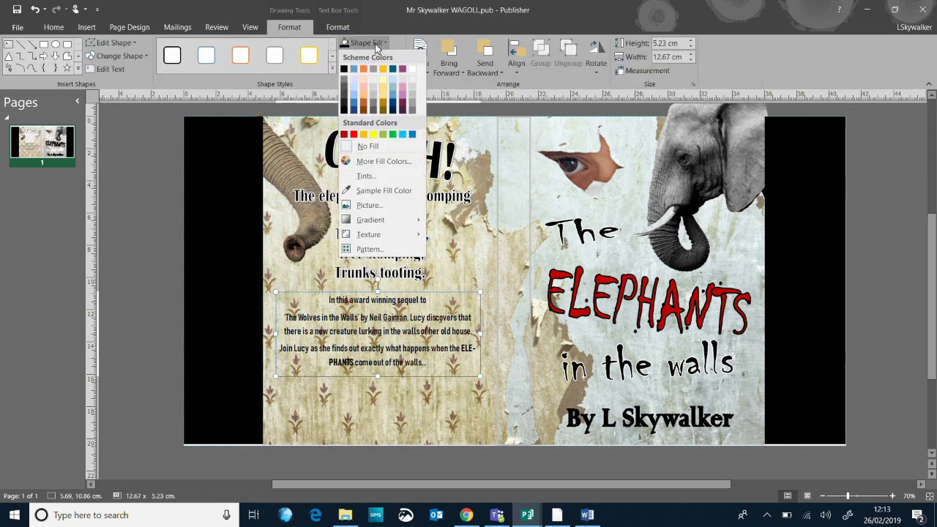
{"action": "left_click", "coordinate": [414, 74]}
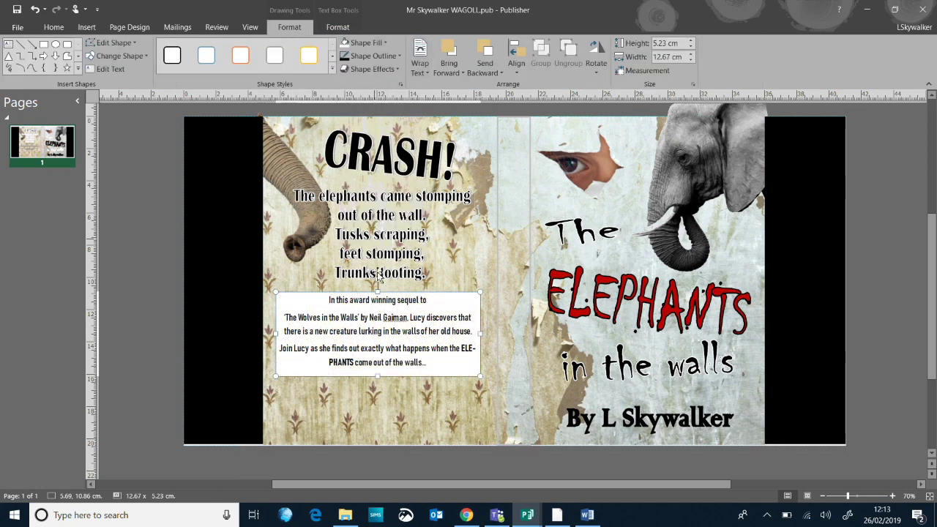
{"action": "left_click", "coordinate": [874, 292]}
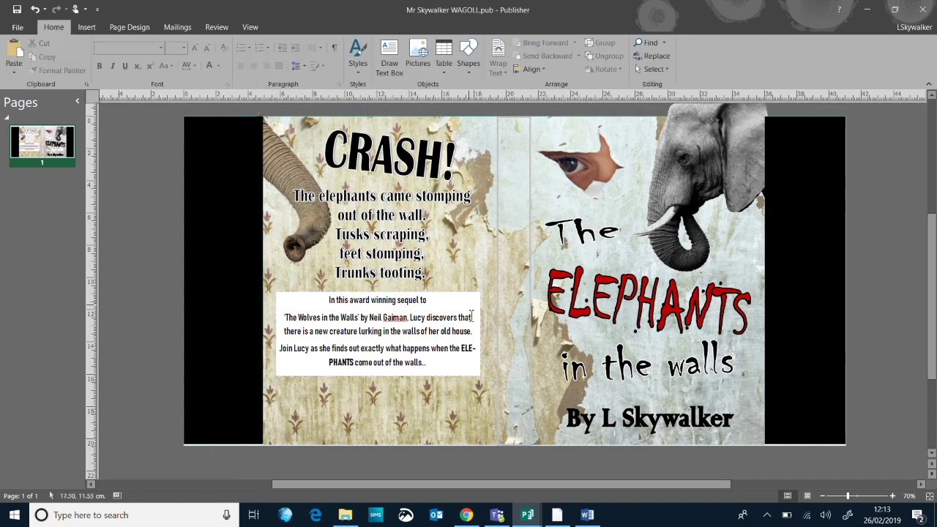
Try 1 Point soft edges on the white synopsis text box.
{"action": "left_click", "coordinate": [329, 293]}
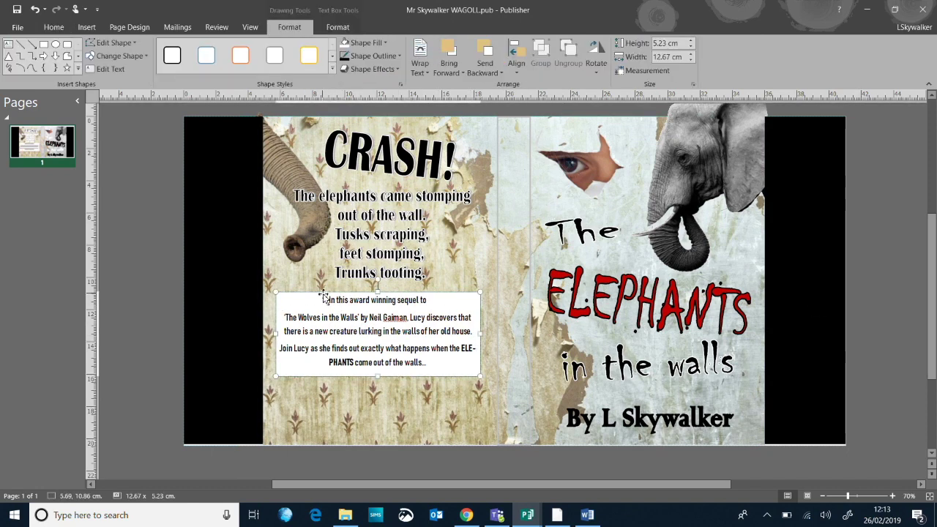
{"action": "left_click", "coordinate": [338, 30]}
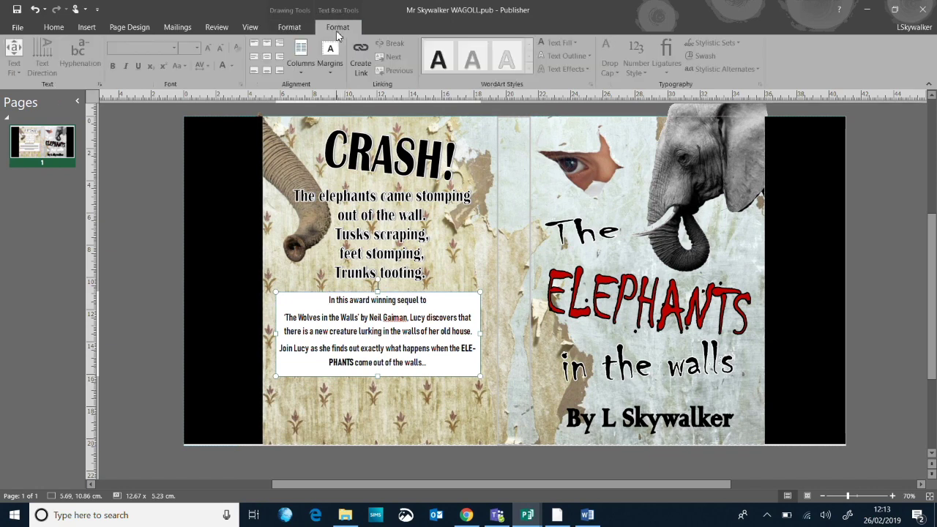
{"action": "left_click", "coordinate": [293, 28]}
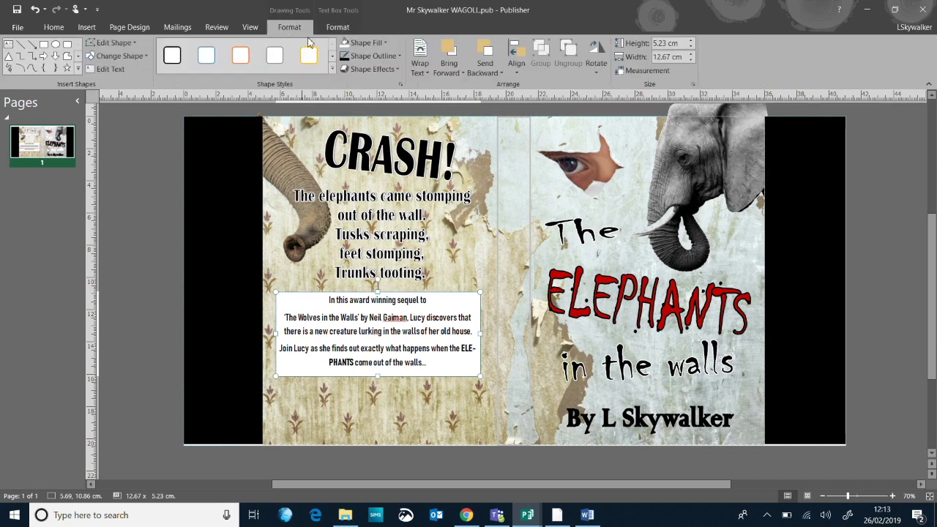
{"action": "left_click", "coordinate": [374, 69]}
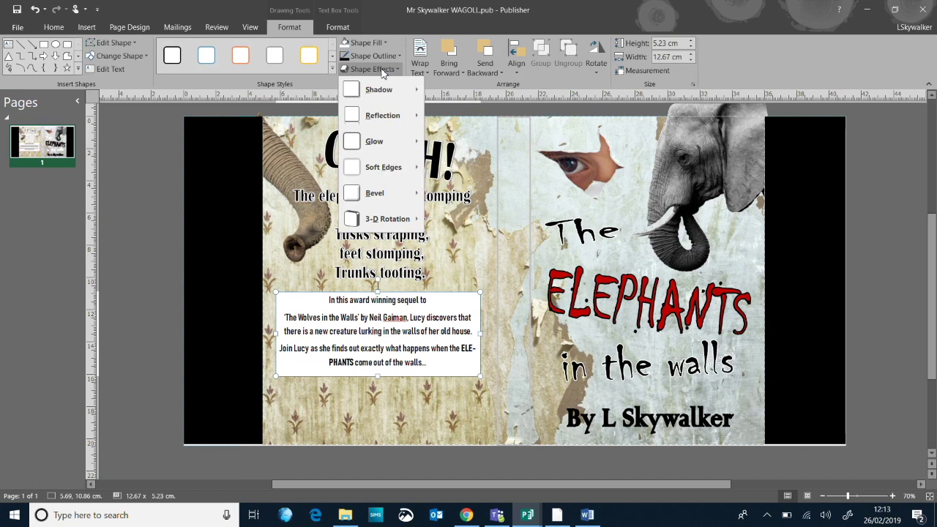
{"action": "mouse_move", "coordinate": [395, 170]}
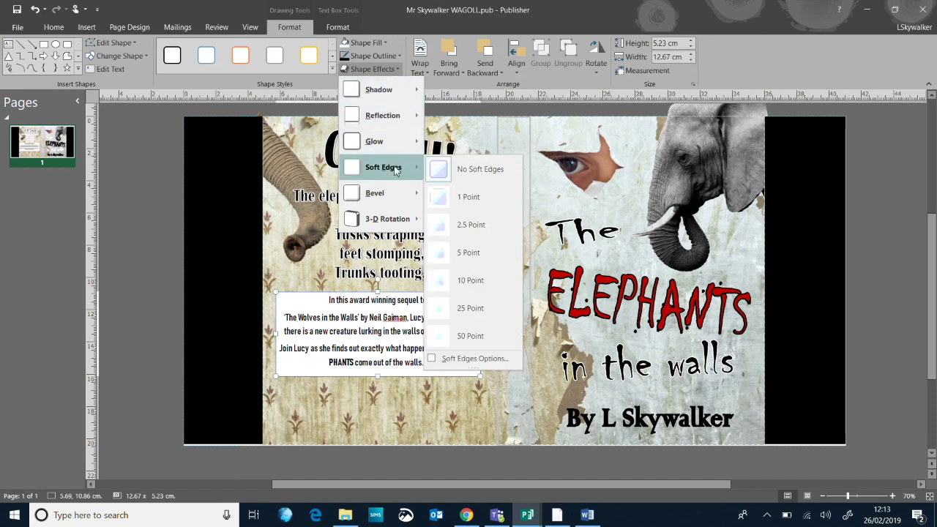
{"action": "left_click", "coordinate": [472, 199]}
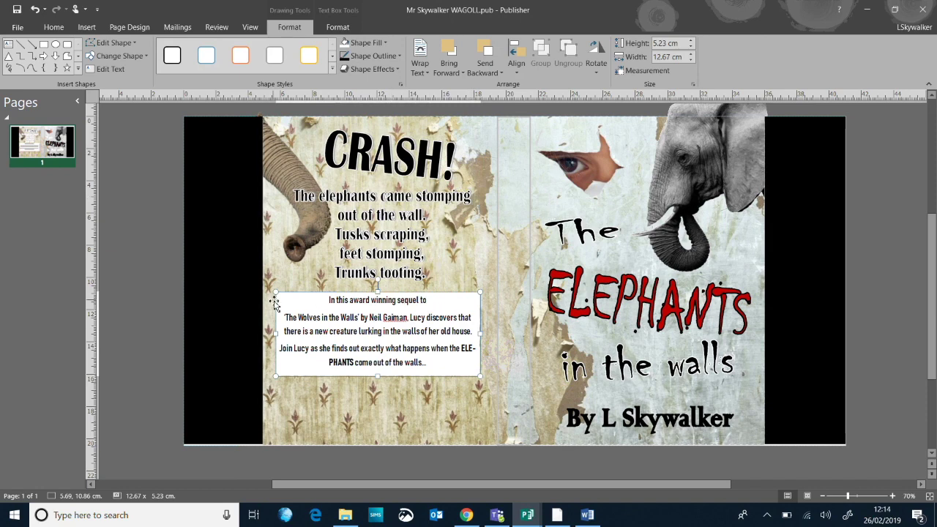
Set the soft edges of the synopsis text box to 10 Point.
{"action": "left_click", "coordinate": [374, 69]}
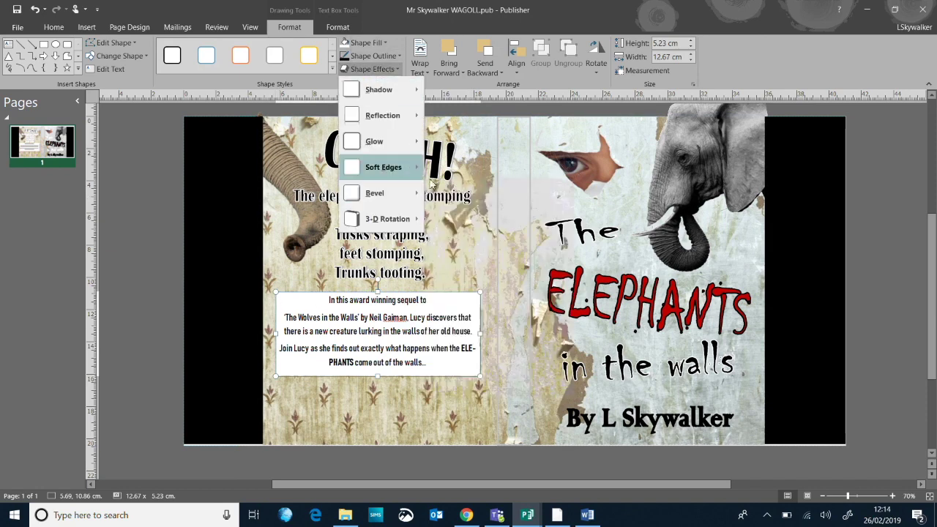
{"action": "mouse_move", "coordinate": [412, 168]}
{"action": "left_click", "coordinate": [475, 288]}
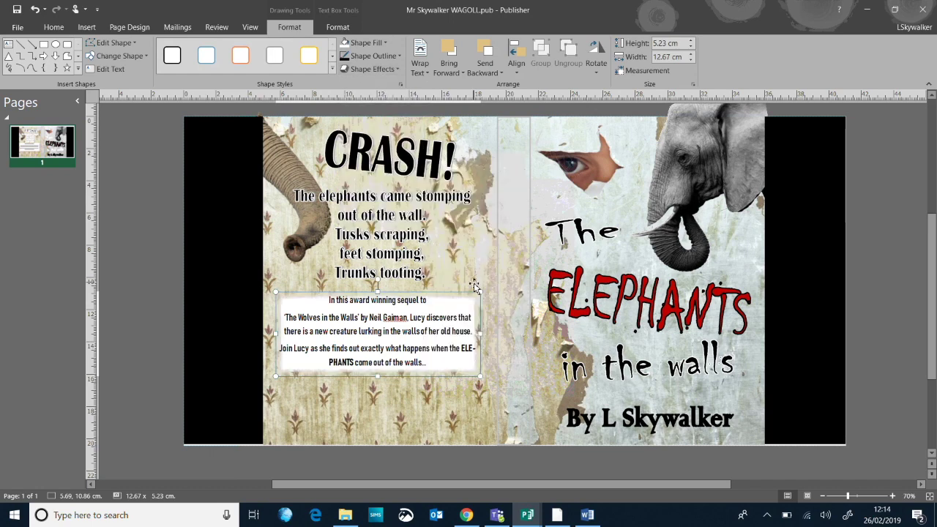
Try 50 Point soft edges on the synopsis text box.
{"action": "left_click", "coordinate": [390, 57]}
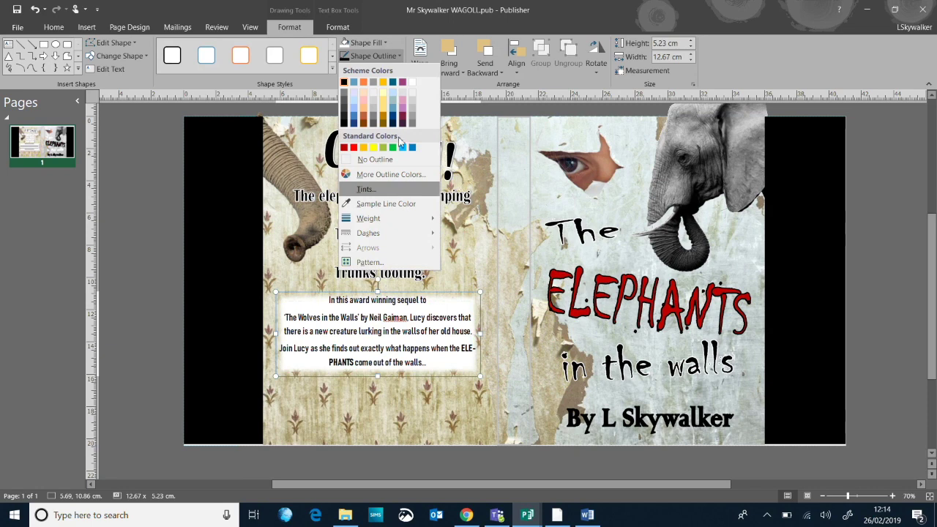
{"action": "left_click", "coordinate": [375, 56]}
{"action": "left_click", "coordinate": [394, 70]}
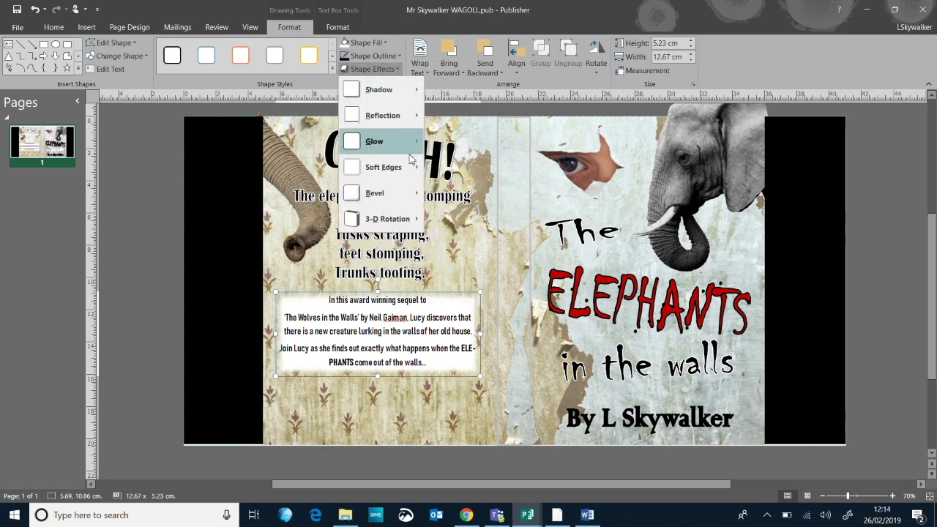
{"action": "mouse_move", "coordinate": [410, 168]}
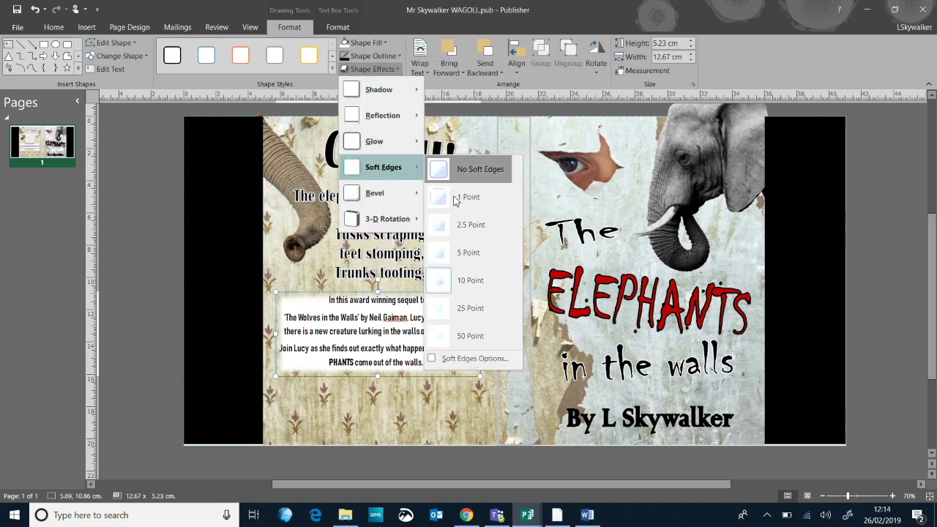
{"action": "left_click", "coordinate": [477, 336]}
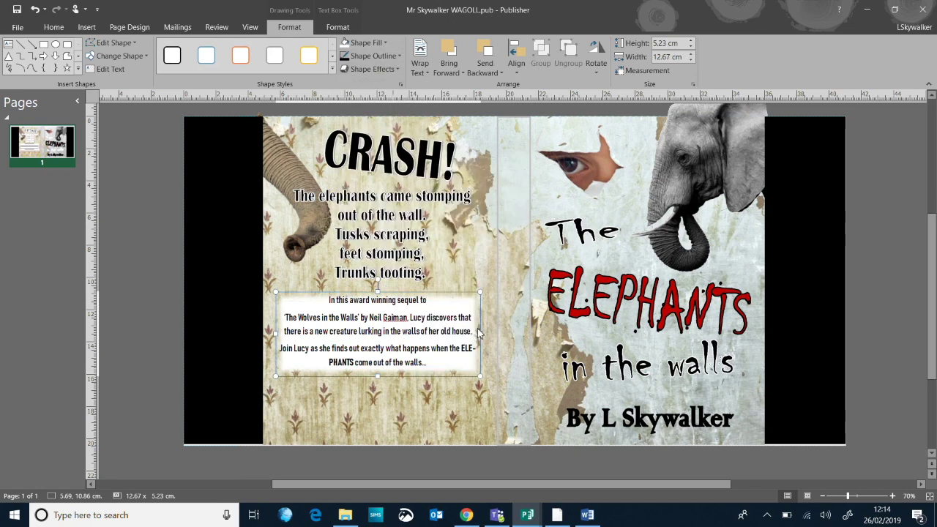
Try other shape effects on the synopsis text box, undo back to the 10 Point soft edges and deselect it.
{"action": "left_click", "coordinate": [382, 70]}
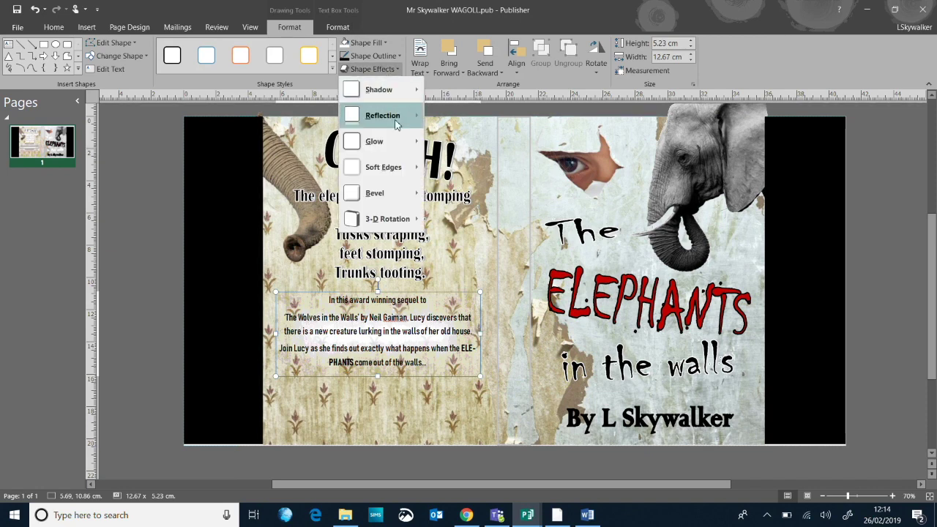
{"action": "mouse_move", "coordinate": [399, 130]}
{"action": "left_click", "coordinate": [479, 188]}
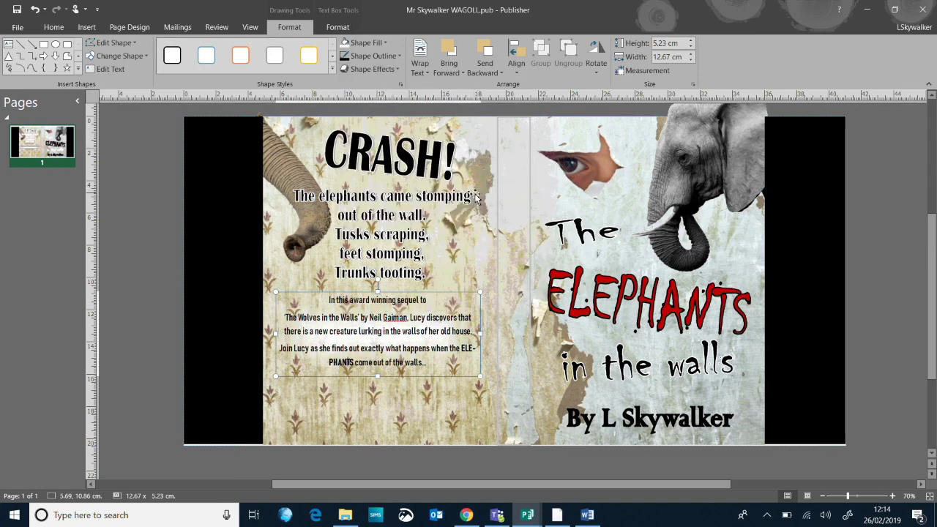
{"action": "left_click", "coordinate": [384, 69]}
{"action": "mouse_move", "coordinate": [398, 205]}
{"action": "left_click", "coordinate": [448, 258]}
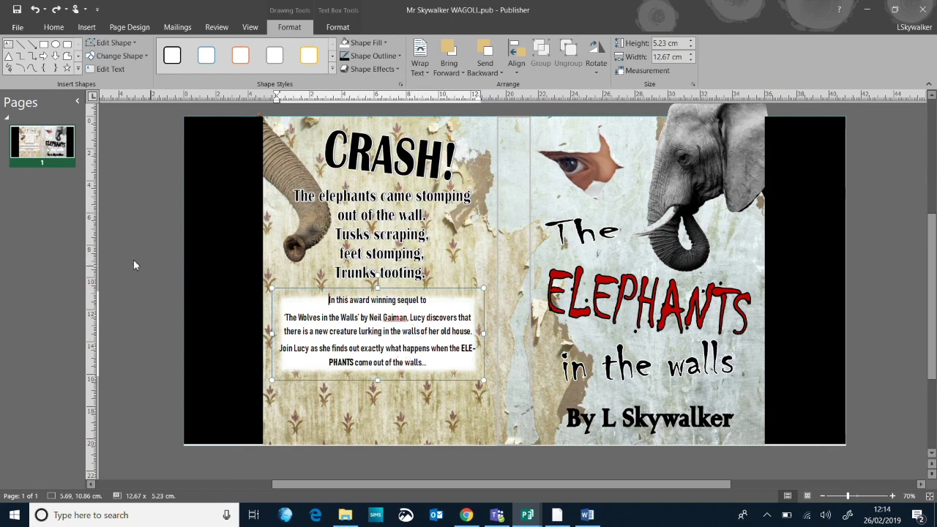
{"action": "left_click", "coordinate": [151, 234]}
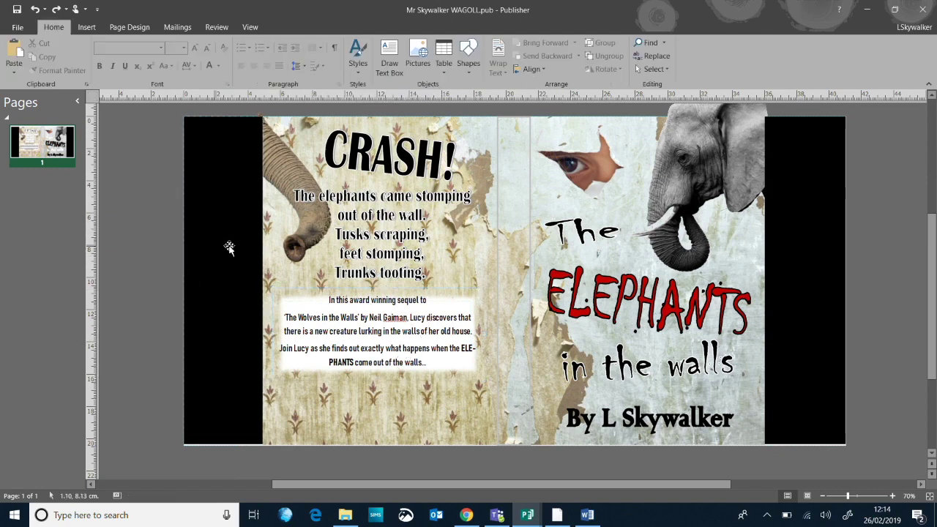
Turn off automatic hyphenation for the synopsis text, deselect the box and save the publication.
{"action": "left_click_drag", "start_coordinate": [461, 349], "coordinate": [475, 350]}
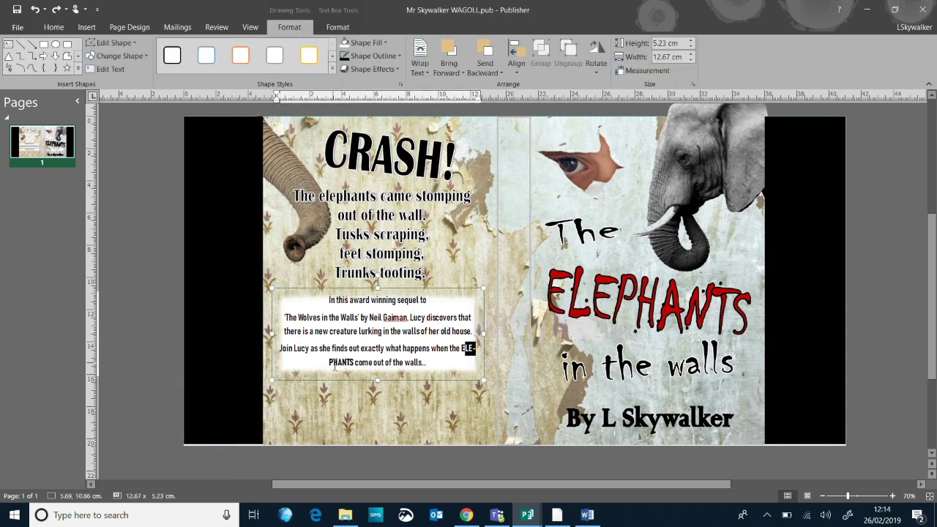
{"action": "left_click", "coordinate": [468, 364]}
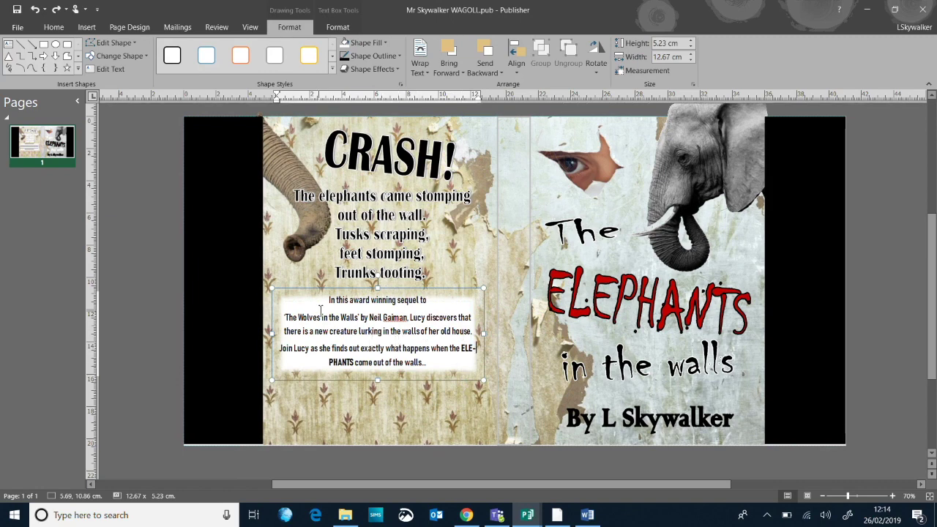
{"action": "left_click", "coordinate": [383, 311]}
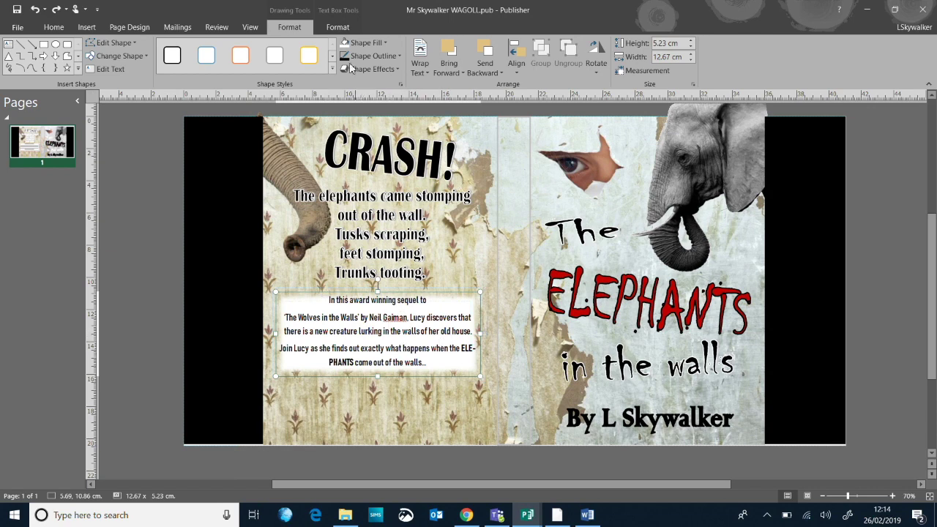
{"action": "left_click", "coordinate": [338, 27]}
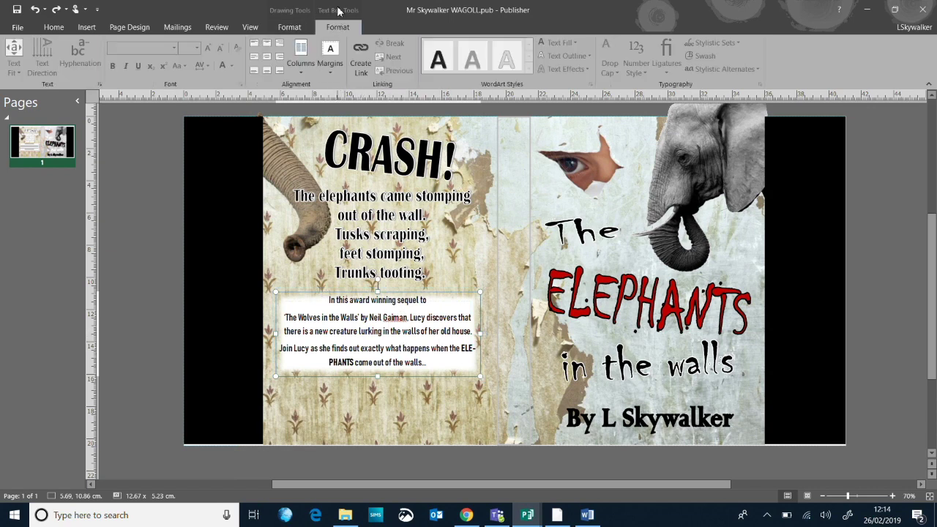
{"action": "left_click", "coordinate": [357, 315]}
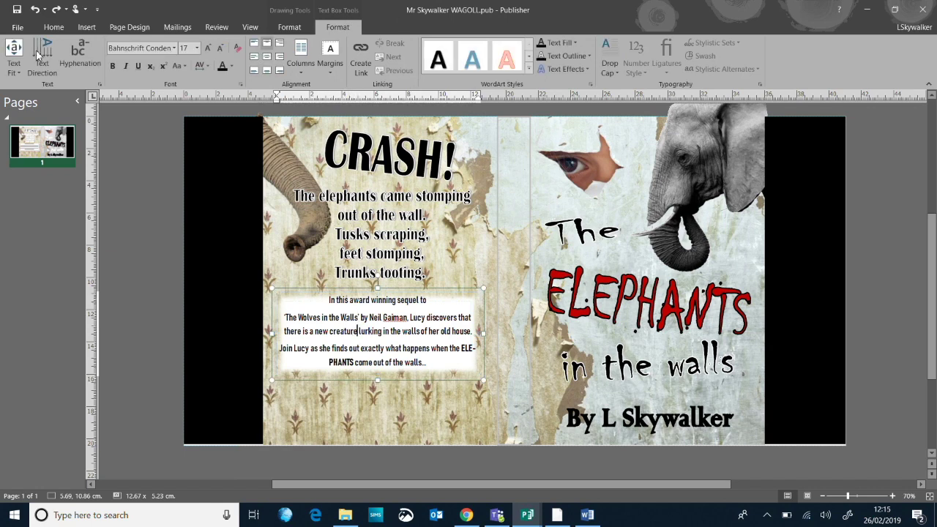
{"action": "left_click", "coordinate": [82, 58]}
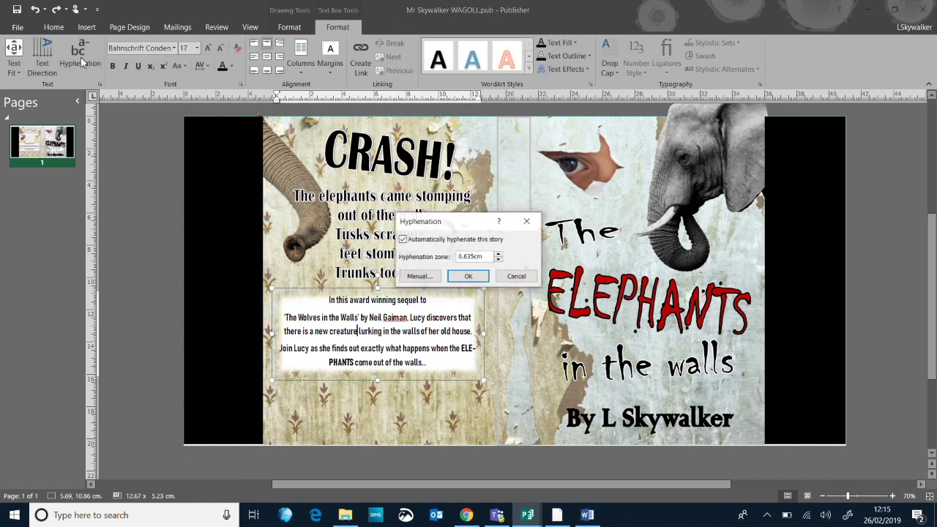
{"action": "left_click", "coordinate": [402, 240]}
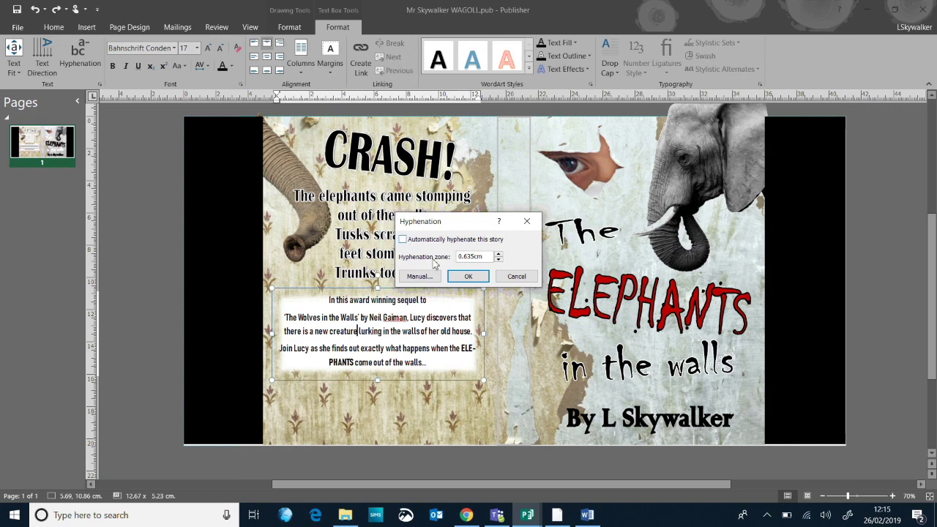
{"action": "left_click", "coordinate": [469, 276]}
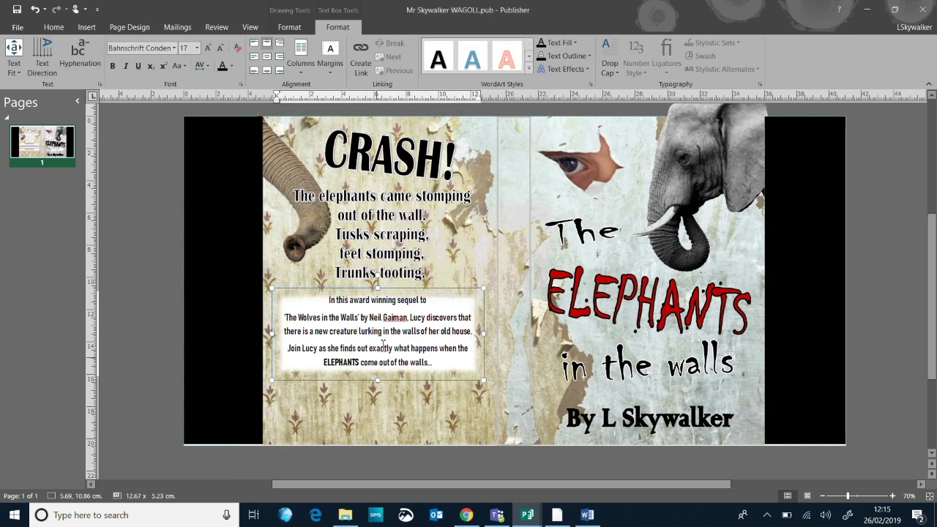
{"action": "left_click", "coordinate": [167, 252]}
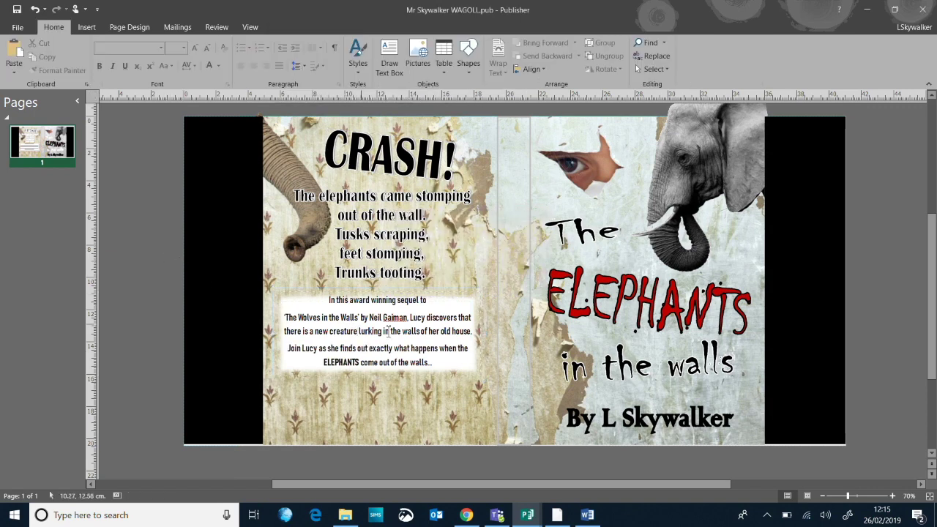
{"action": "left_click", "coordinate": [17, 10]}
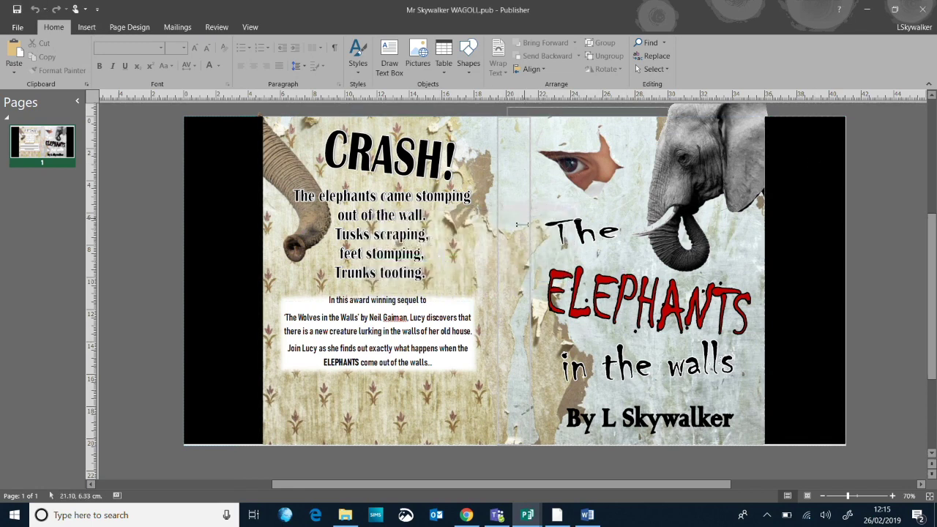
Check the price, website and ISBN text box on the back cover of Book Cover MASTER and return to the Mr Skywalker WAGOLL publication.
{"action": "mouse_move", "coordinate": [535, 519]}
{"action": "left_click", "coordinate": [491, 470]}
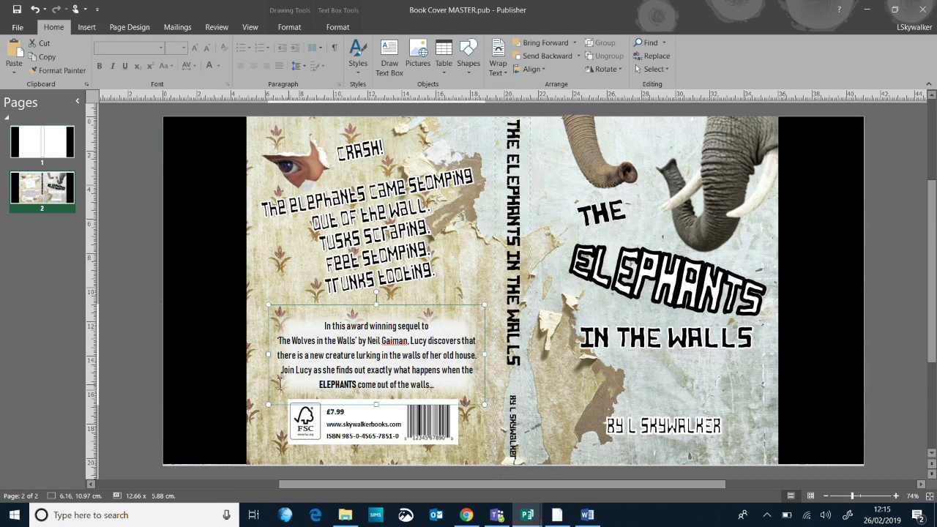
{"action": "left_click", "coordinate": [351, 423]}
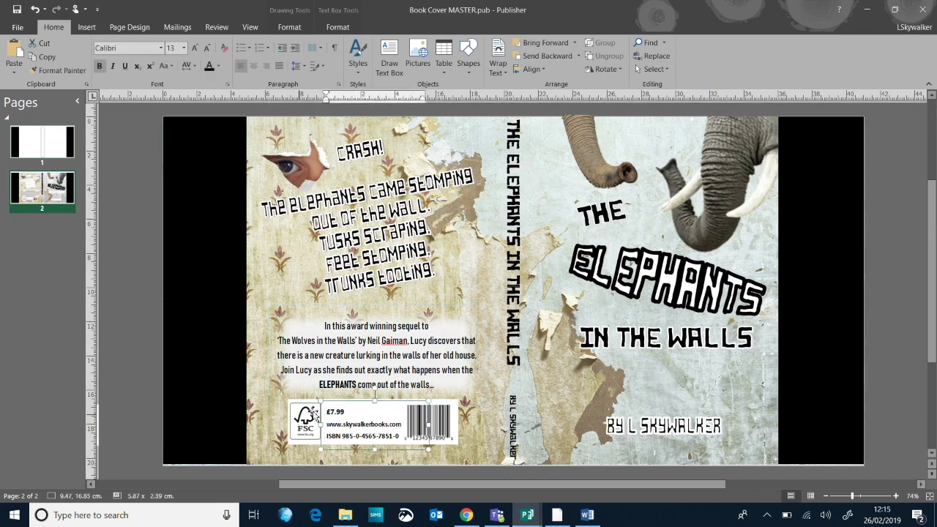
{"action": "left_click", "coordinate": [161, 389]}
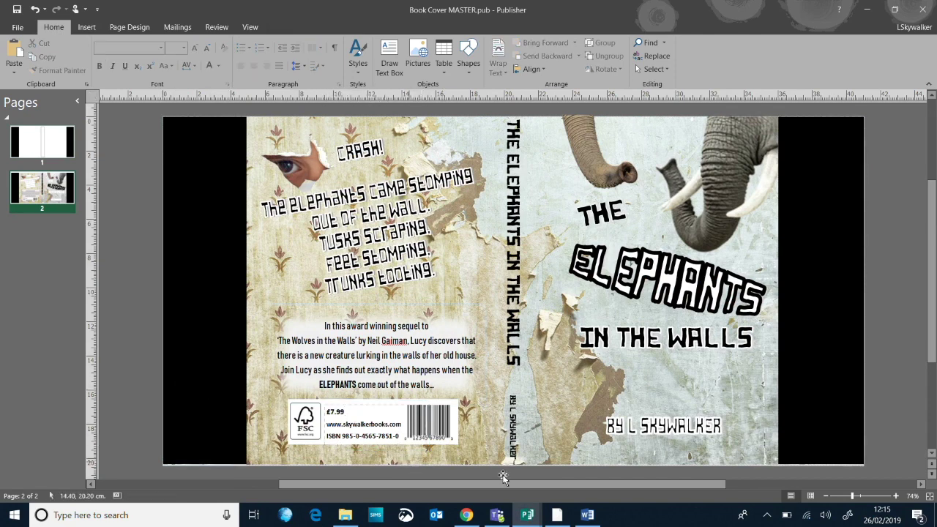
{"action": "mouse_move", "coordinate": [543, 518]}
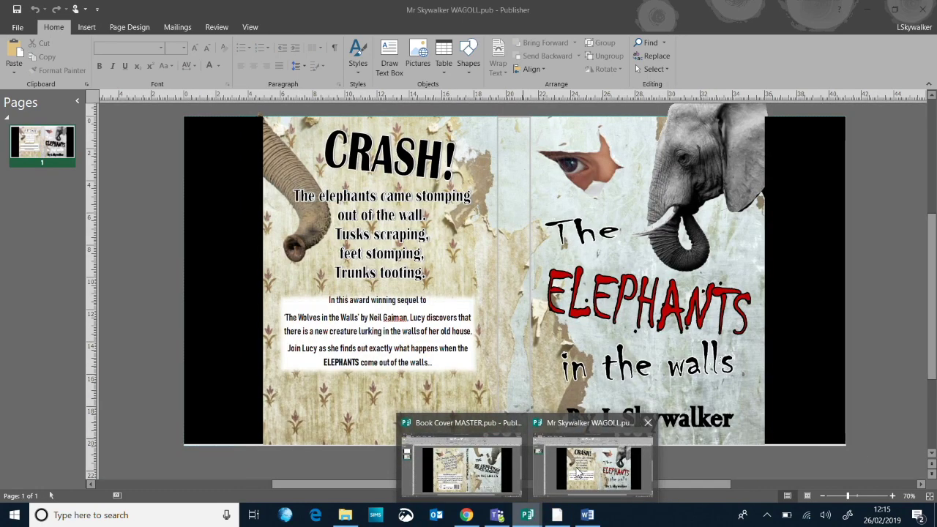
{"action": "left_click", "coordinate": [579, 473]}
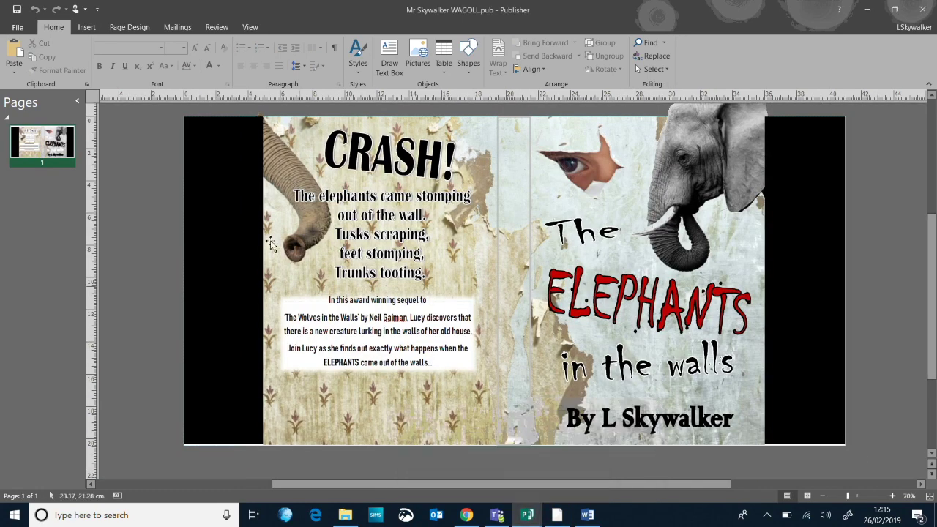
Draw a rectangle about 9.47 cm wide and 2.99 cm high below the synopsis and line it up with the blurb's left edge.
{"action": "left_click", "coordinate": [87, 29]}
{"action": "left_click", "coordinate": [153, 65]}
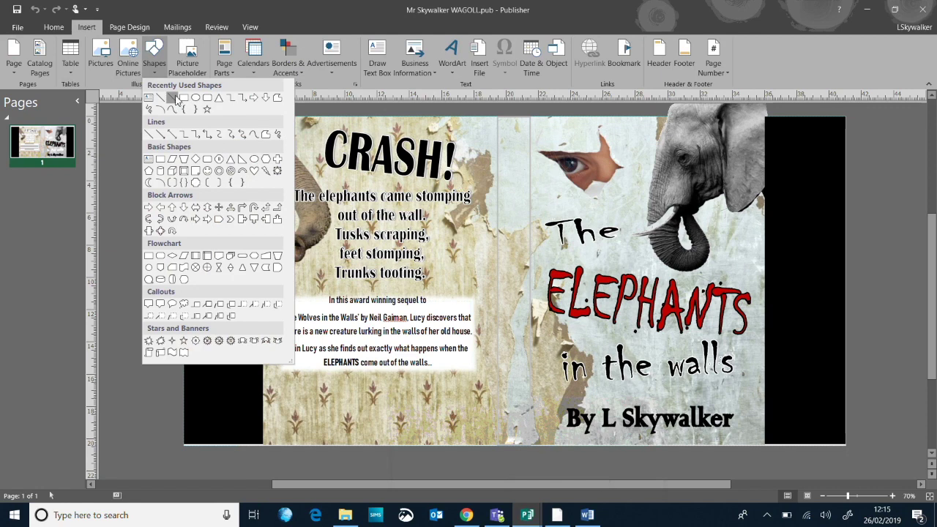
{"action": "left_click", "coordinate": [175, 98]}
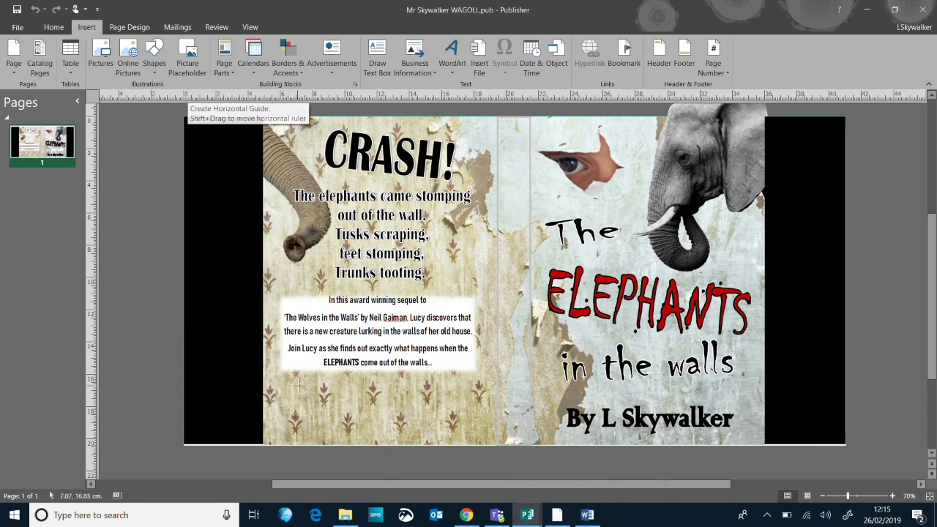
{"action": "left_click_drag", "start_coordinate": [302, 386], "coordinate": [457, 436]}
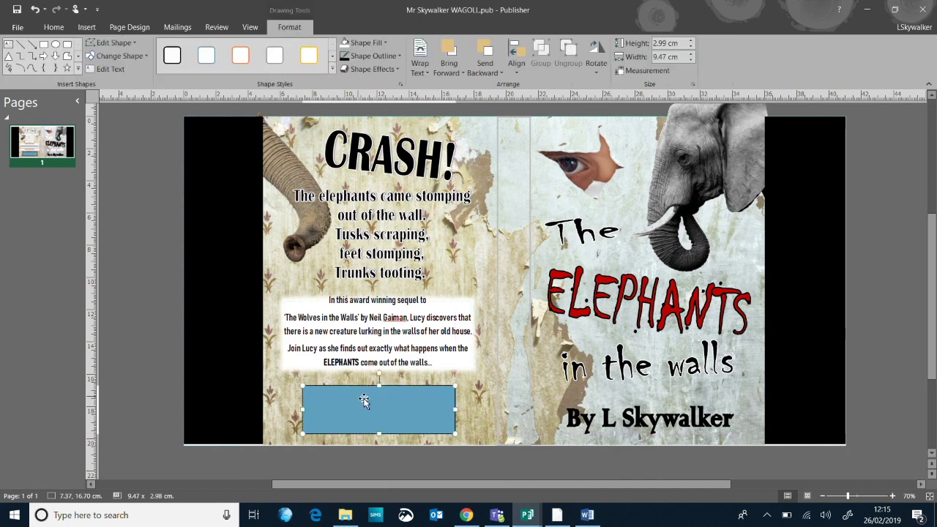
{"action": "mouse_move", "coordinate": [379, 403]}
{"action": "left_mouse_down"}
{"action": "mouse_move", "coordinate": [354, 401]}
{"action": "mouse_move", "coordinate": [369, 401]}
{"action": "left_mouse_up"}
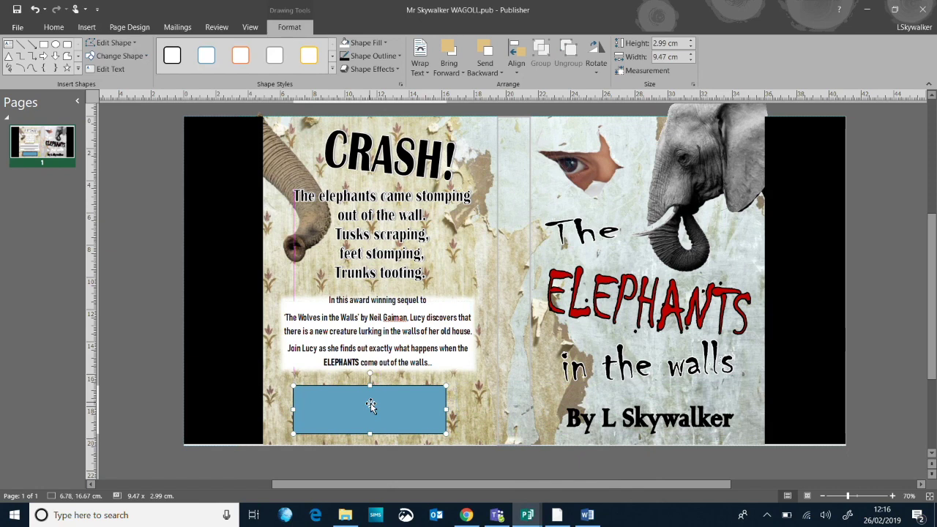
{"action": "left_click", "coordinate": [150, 364]}
Give the rectangle below the synopsis a white-filled shape style and a white outline.
{"action": "left_click", "coordinate": [355, 407]}
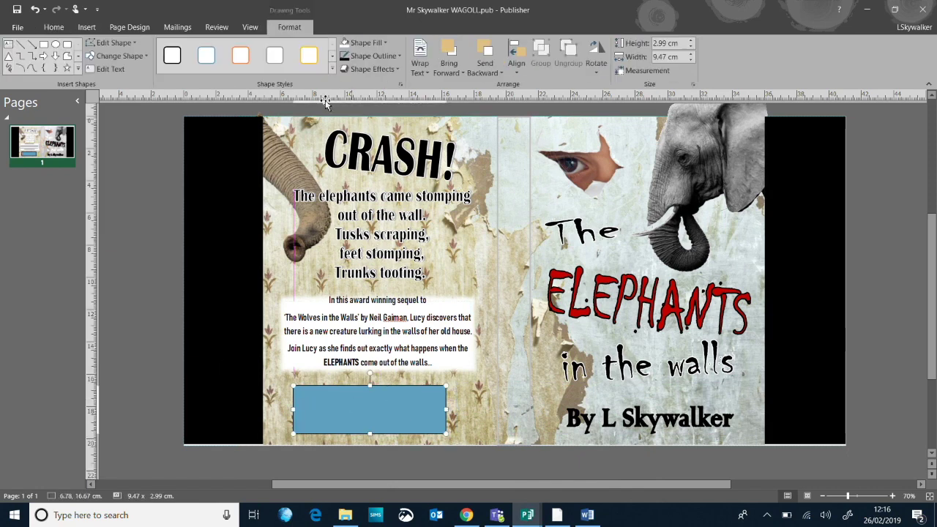
{"action": "left_click", "coordinate": [174, 58]}
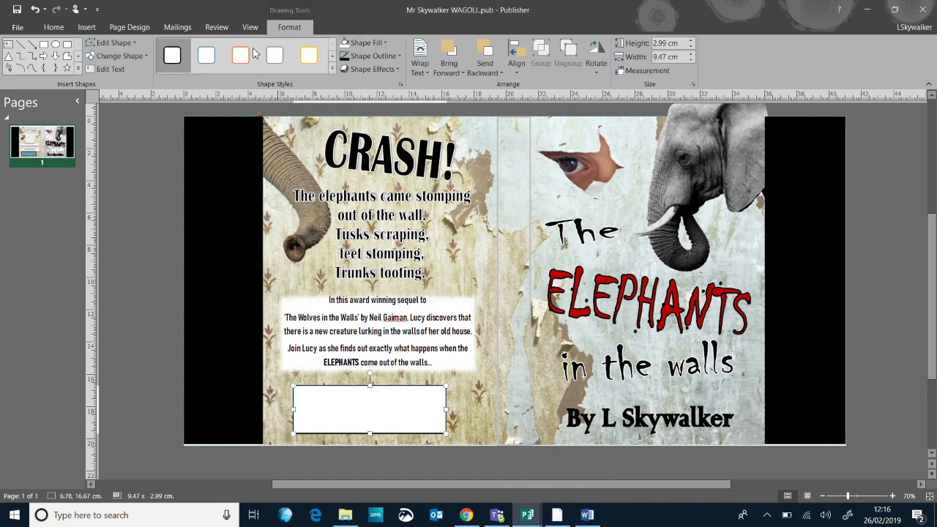
{"action": "left_click", "coordinate": [366, 45]}
{"action": "left_click", "coordinate": [410, 70]}
{"action": "left_click", "coordinate": [398, 56]}
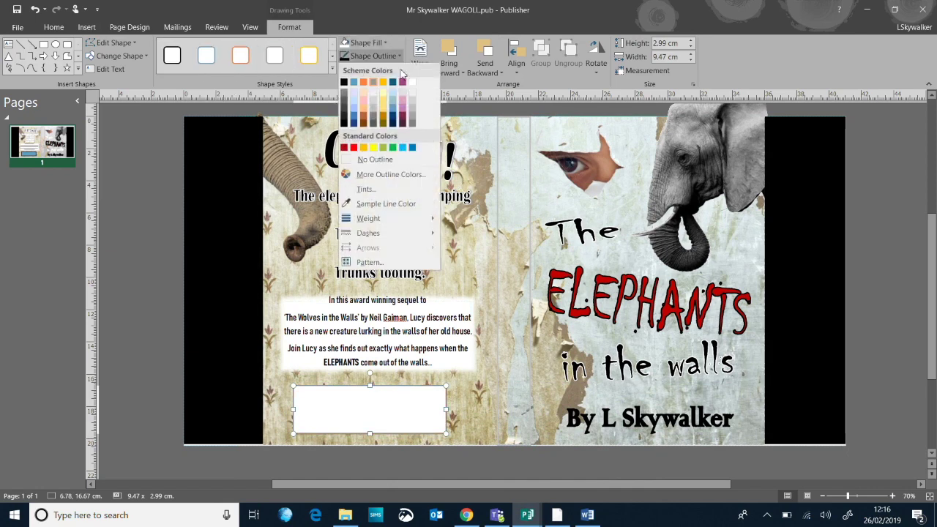
{"action": "left_click", "coordinate": [413, 82]}
{"action": "left_click", "coordinate": [151, 212]}
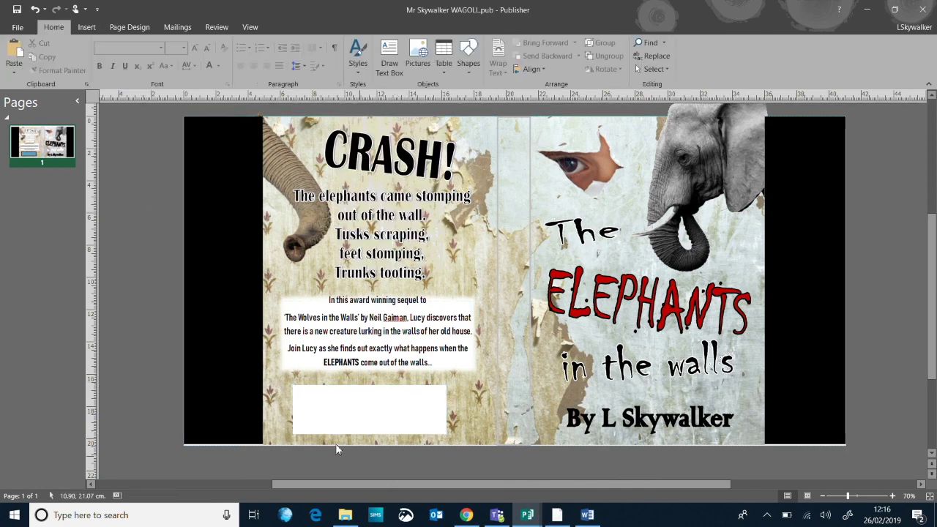
Widen the white rectangle slightly by extending its right edge.
{"action": "left_click", "coordinate": [408, 417]}
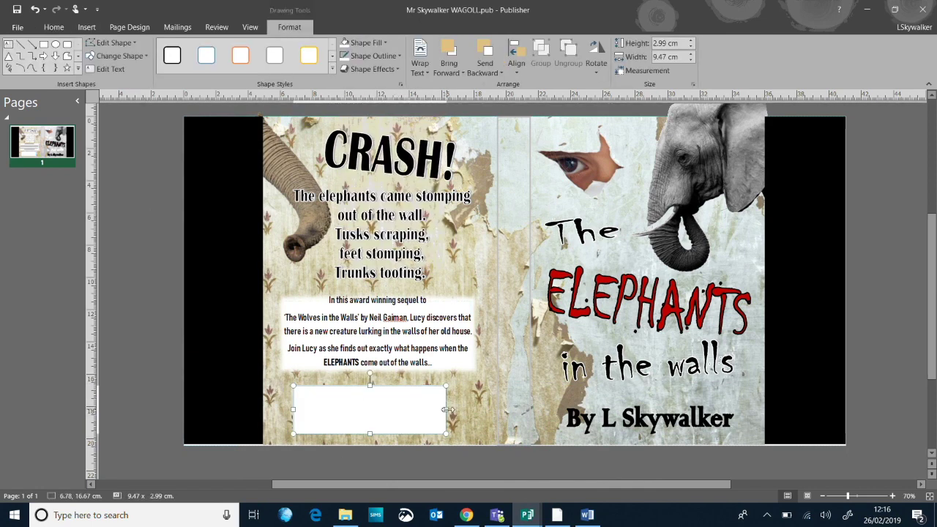
{"action": "left_click_drag", "start_coordinate": [452, 404], "coordinate": [455, 408]}
{"action": "left_click", "coordinate": [148, 354]}
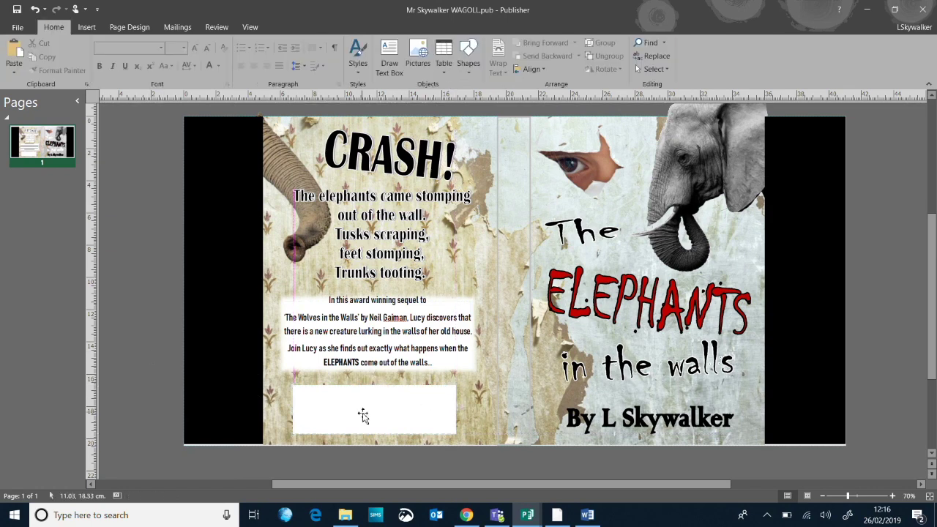
Examine the FSC logo and barcode pictures on the Book Cover MASTER back cover, and return to the Mr Skywalker WAGOLL publication.
{"action": "mouse_move", "coordinate": [527, 512]}
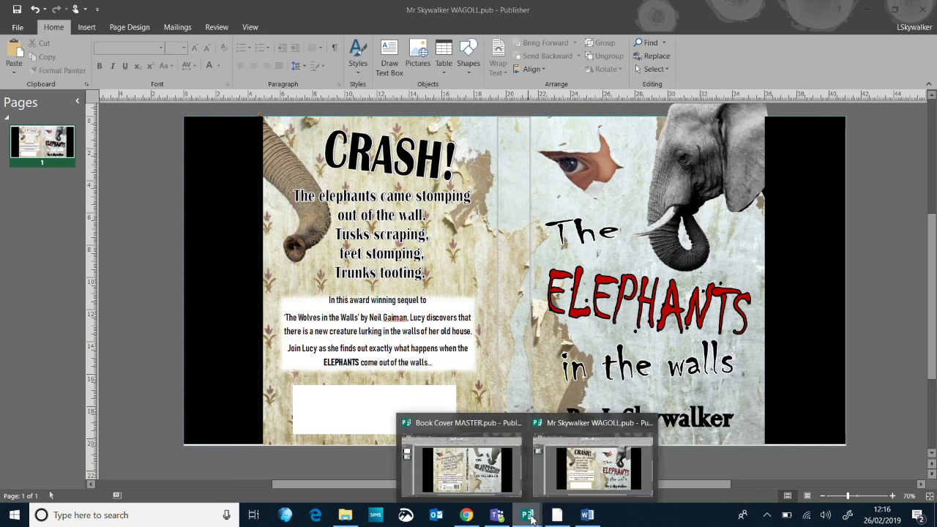
{"action": "left_click", "coordinate": [494, 485]}
{"action": "left_click", "coordinate": [307, 431]}
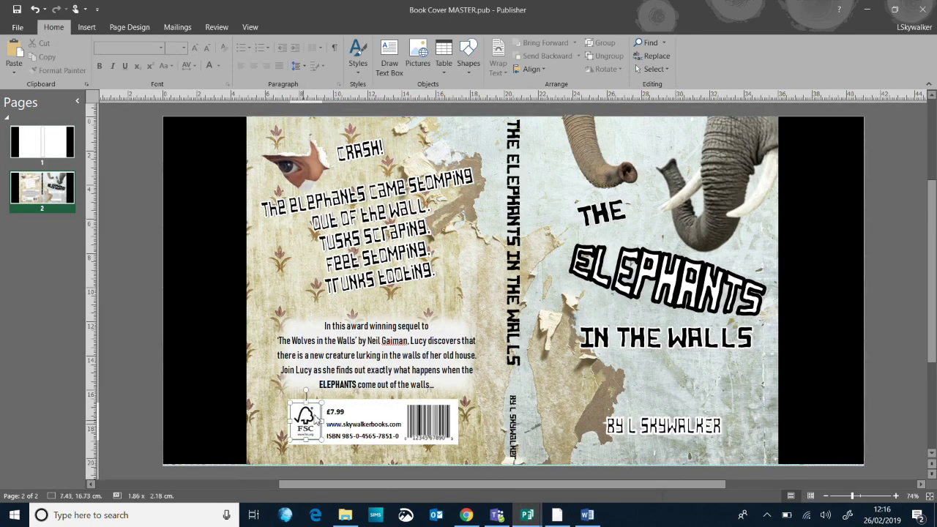
{"action": "left_click", "coordinate": [433, 425]}
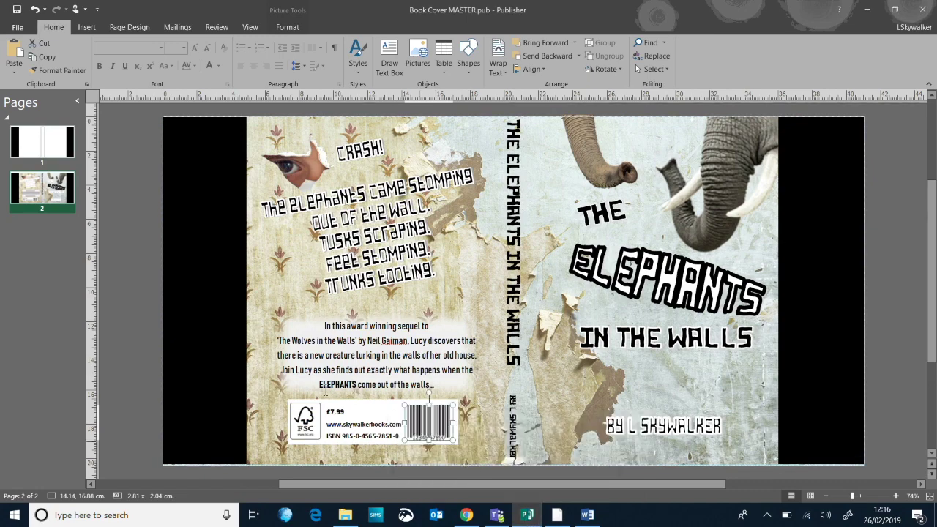
{"action": "left_click", "coordinate": [606, 447]}
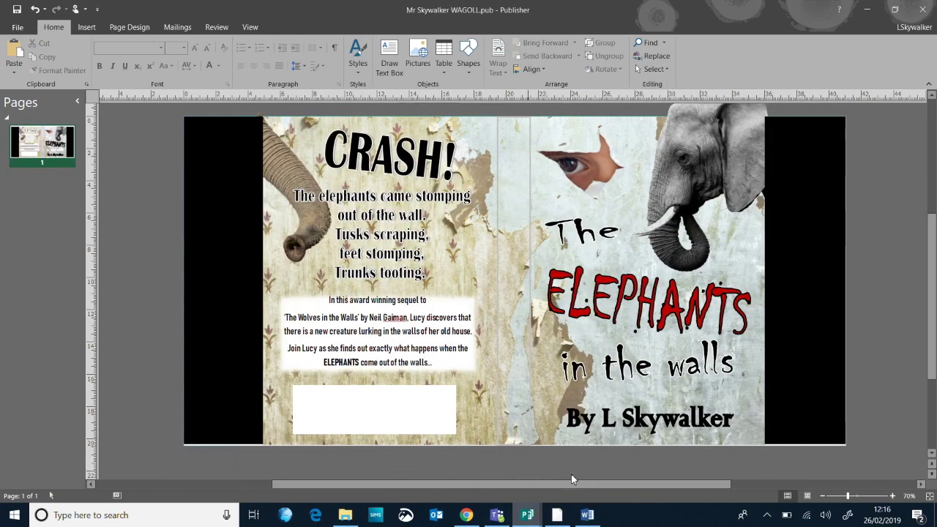
Insert the barcode picture, scale it to about 3.35 by 2.32 cm and place it at the right end of the white rectangle.
{"action": "left_click", "coordinate": [87, 27]}
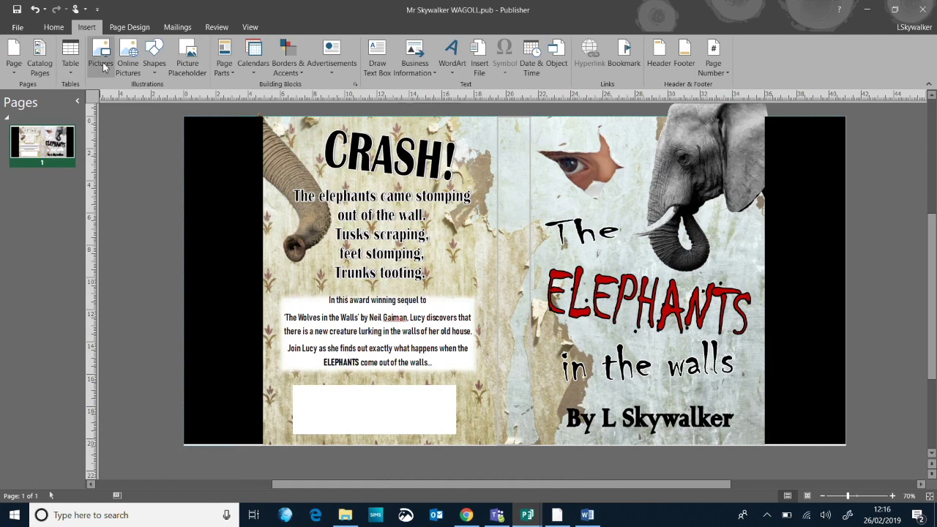
{"action": "left_click", "coordinate": [108, 78]}
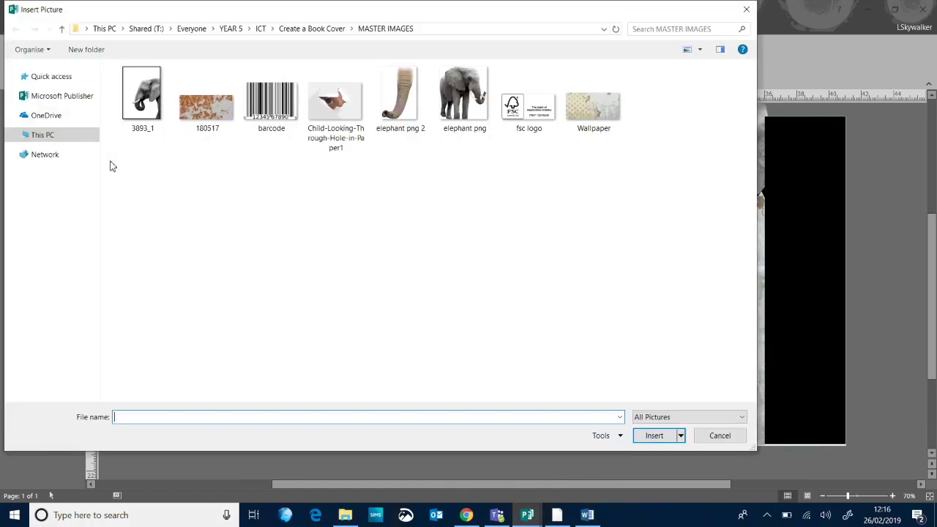
{"action": "left_click", "coordinate": [271, 99]}
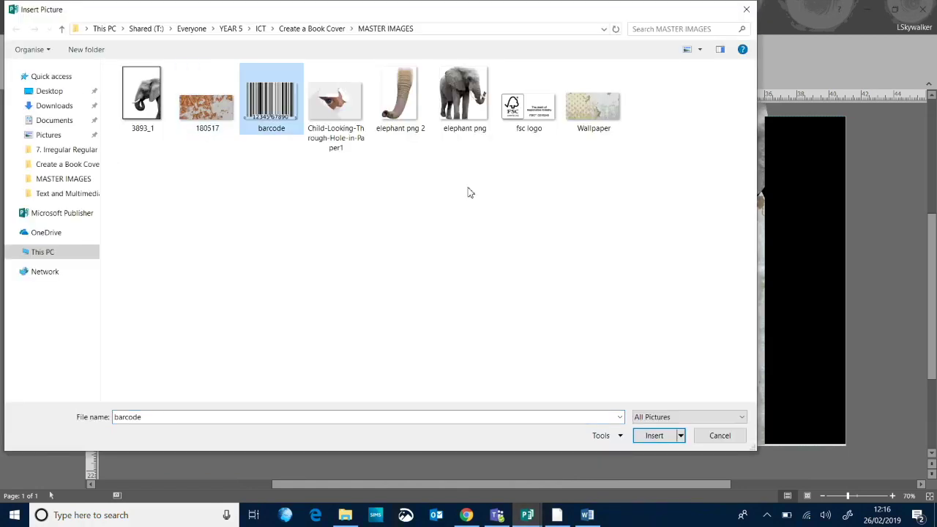
{"action": "left_click", "coordinate": [654, 436]}
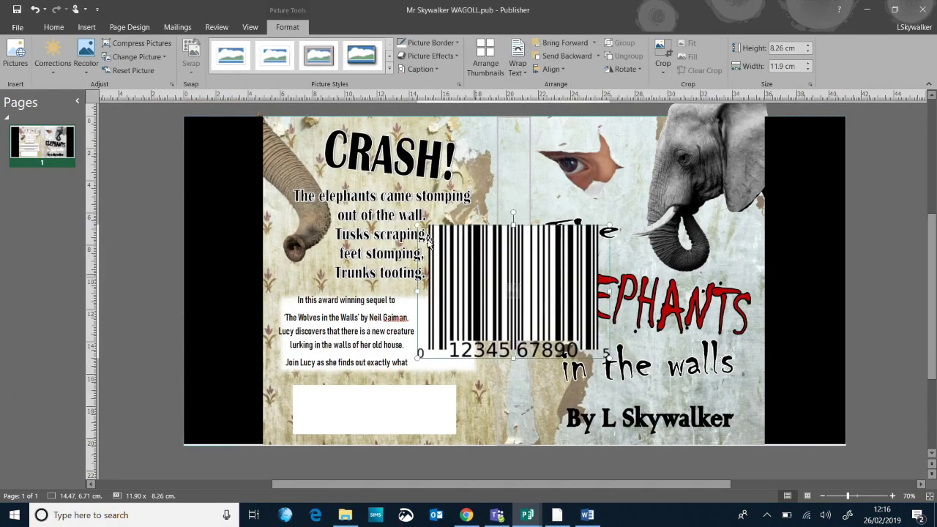
{"action": "left_click_drag", "start_coordinate": [526, 316], "coordinate": [608, 338]}
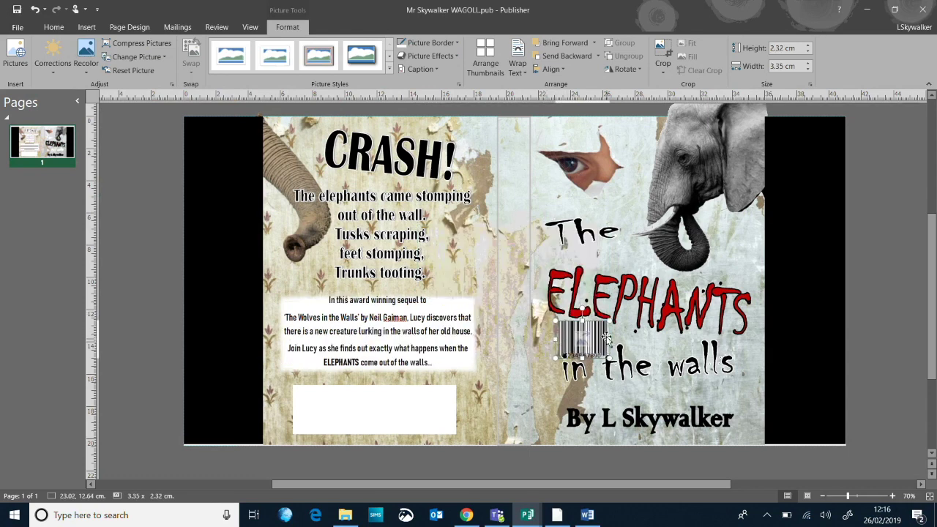
{"action": "left_click_drag", "start_coordinate": [506, 372], "coordinate": [440, 418]}
{"action": "left_click", "coordinate": [194, 347]}
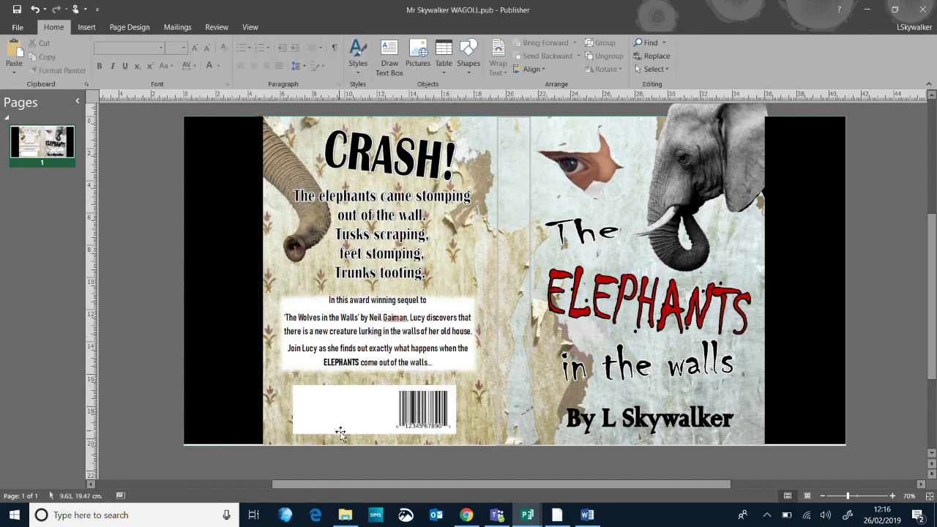
Insert the fsc logo picture and move it left over the back cover, in line with the white rectangle's left edge.
{"action": "left_click", "coordinate": [86, 27]}
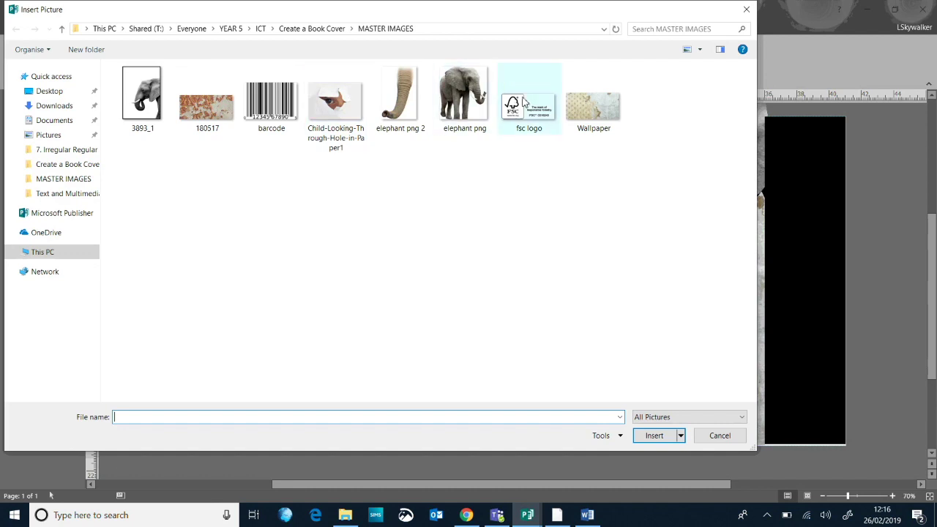
{"action": "left_click", "coordinate": [525, 103]}
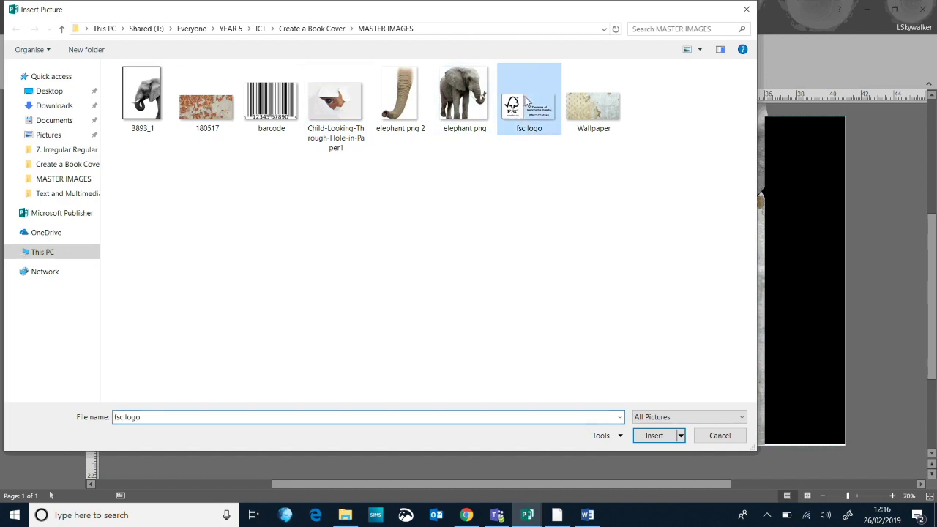
{"action": "left_click", "coordinate": [653, 436]}
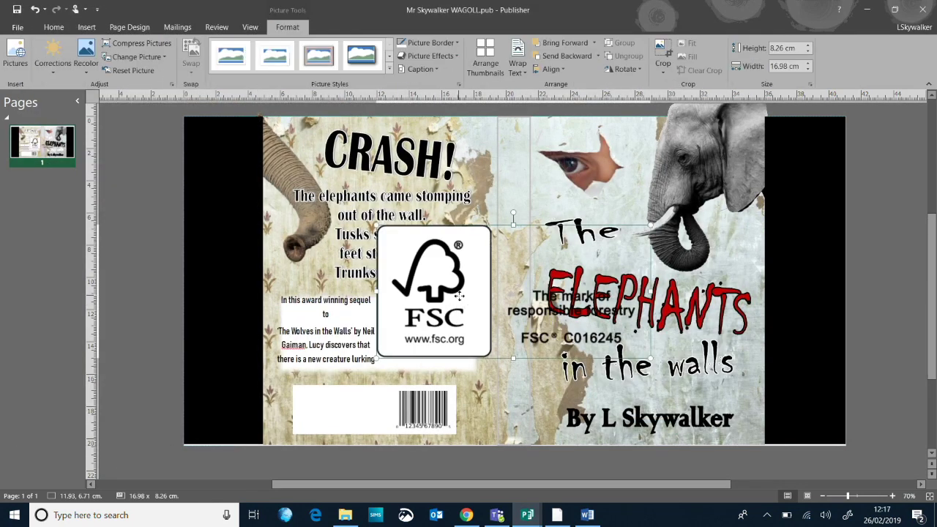
{"action": "left_click_drag", "start_coordinate": [459, 295], "coordinate": [375, 296]}
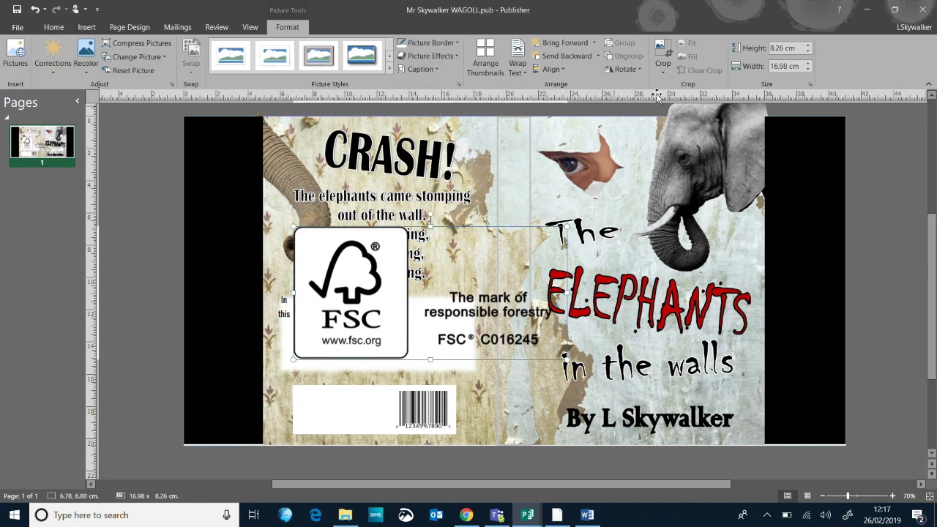
Crop the forestry wording off the right side of the FSC picture, leaving the boxed logo about 7.21 cm wide.
{"action": "left_click", "coordinate": [663, 59]}
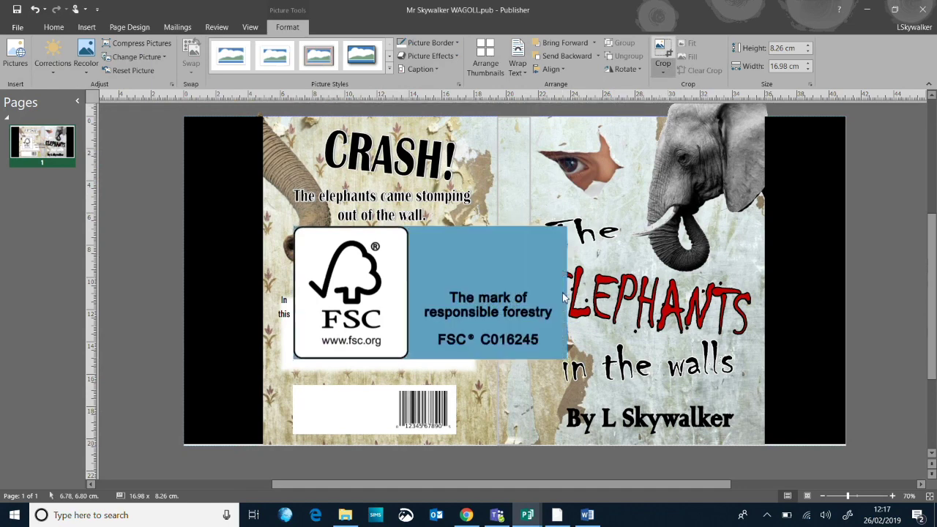
{"action": "left_click_drag", "start_coordinate": [563, 296], "coordinate": [565, 293]}
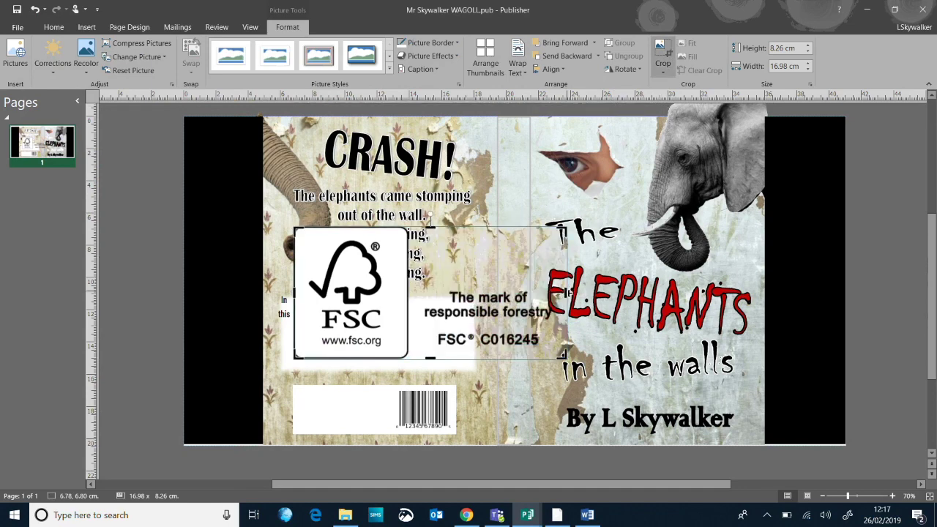
{"action": "left_click_drag", "start_coordinate": [568, 293], "coordinate": [408, 291]}
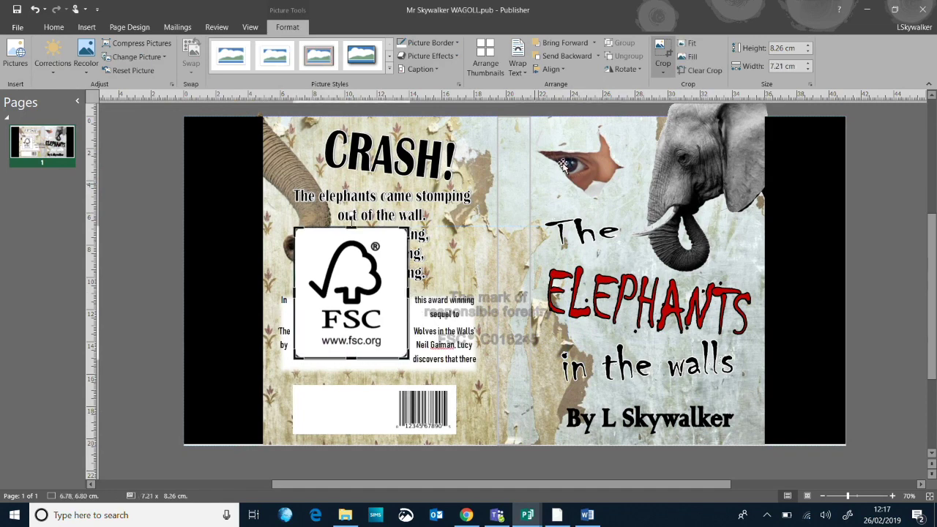
{"action": "left_click", "coordinate": [662, 48]}
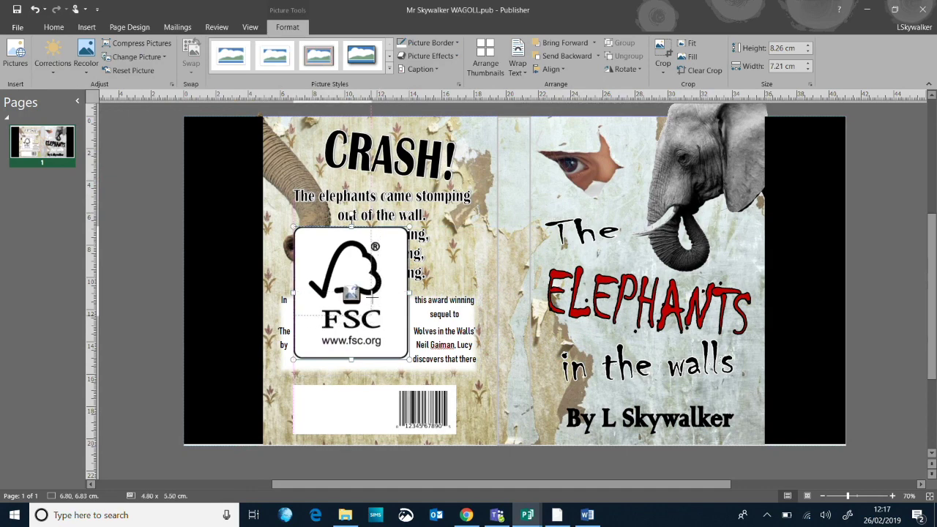
Scale the FSC logo down to about 2.55 by 2.92 cm and place it at the left end of the white rectangle.
{"action": "left_click_drag", "start_coordinate": [408, 358], "coordinate": [352, 293]}
{"action": "left_click_drag", "start_coordinate": [322, 269], "coordinate": [330, 409]}
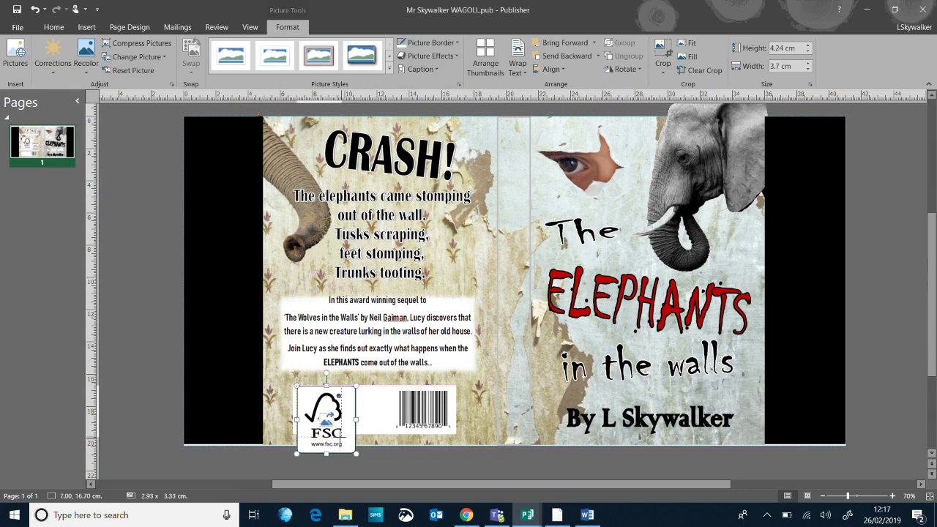
{"action": "left_click_drag", "start_coordinate": [337, 434], "coordinate": [338, 434]}
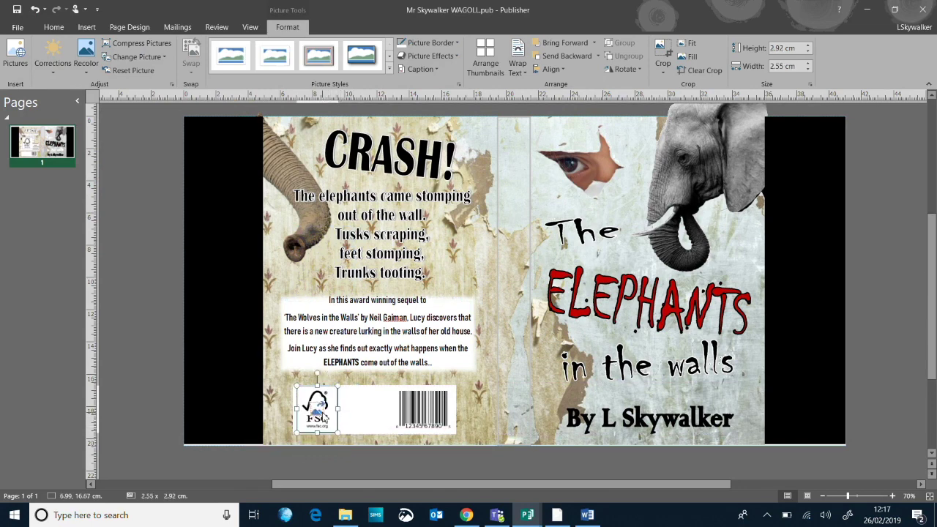
Nudge the FSC logo slightly left, closer to the left edge of the white rectangle.
{"action": "left_click", "coordinate": [159, 371]}
{"action": "left_click", "coordinate": [316, 411]}
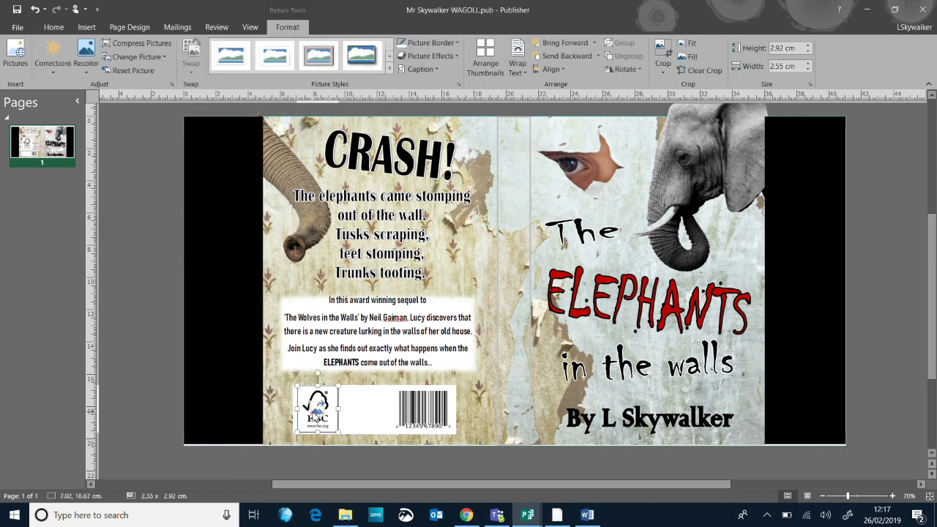
{"action": "left_click_drag", "start_coordinate": [317, 412], "coordinate": [312, 413]}
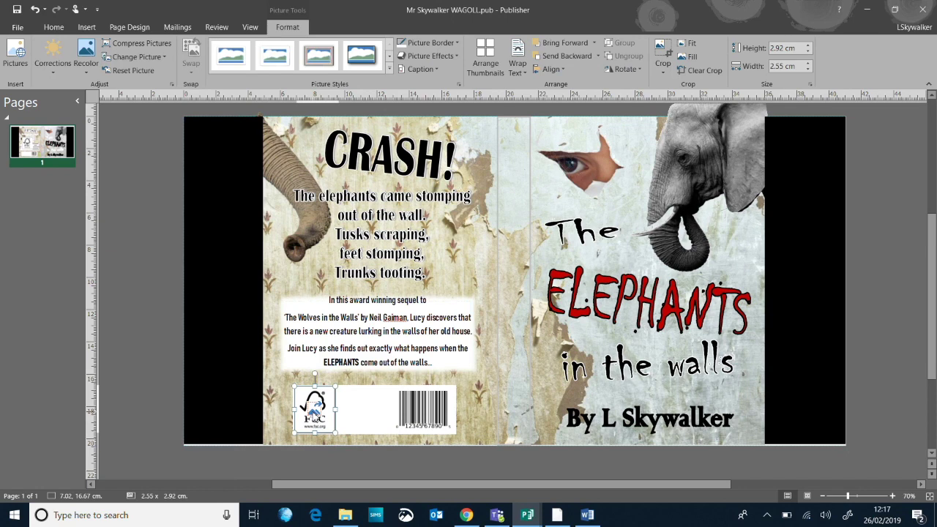
{"action": "left_click", "coordinate": [220, 339]}
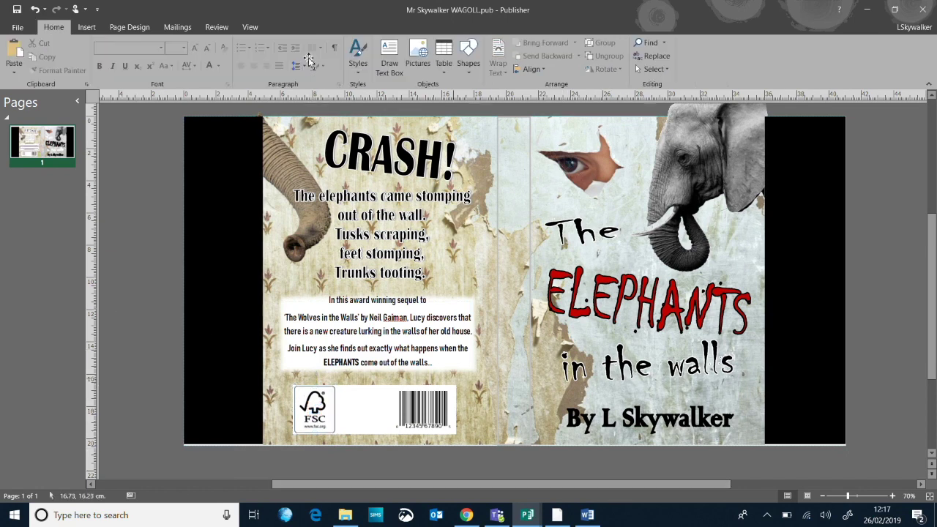
Draw a text box about 3.63 by 2.21 cm between logo and barcode, filled with the price, website and ISBN lines copied from Book Cover MASTER.
{"action": "left_click", "coordinate": [91, 27]}
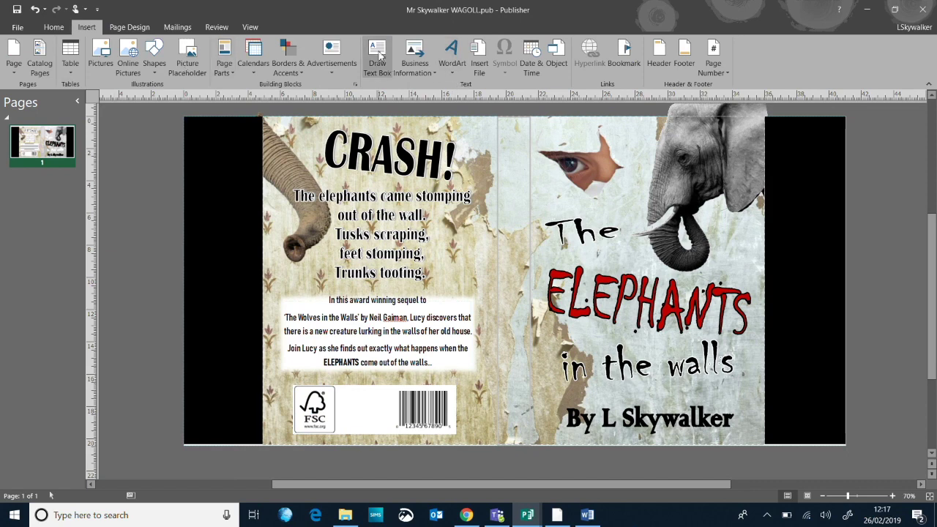
{"action": "left_click_drag", "start_coordinate": [336, 389], "coordinate": [396, 425]}
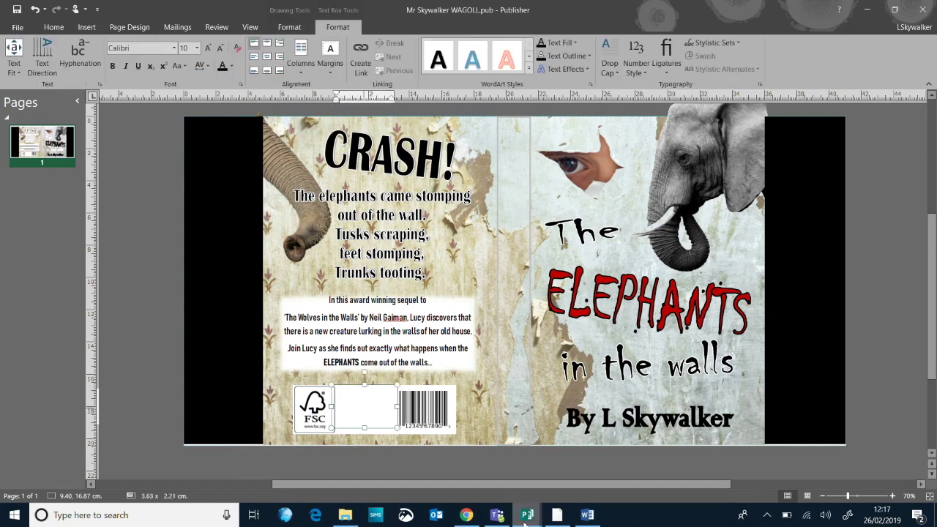
{"action": "mouse_move", "coordinate": [527, 520]}
{"action": "left_click", "coordinate": [461, 481]}
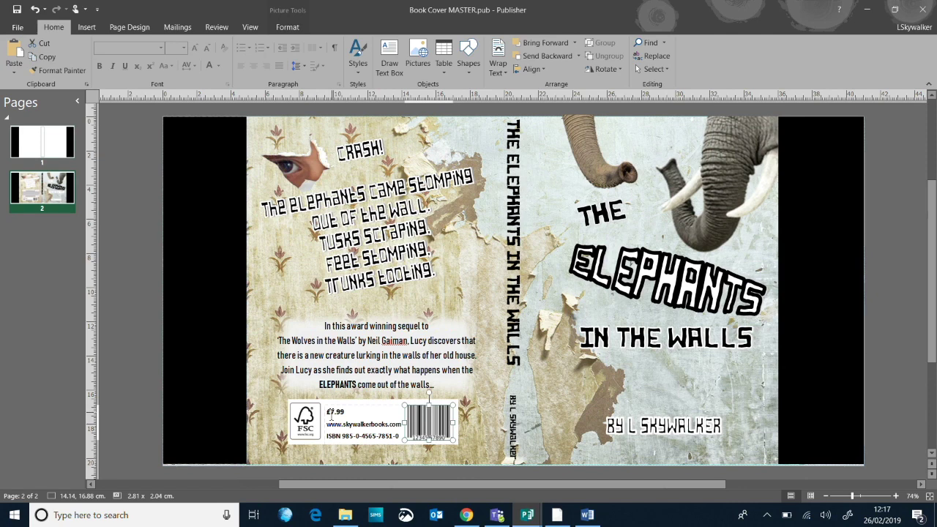
{"action": "left_click", "coordinate": [329, 415]}
{"action": "left_click_drag", "start_coordinate": [328, 412], "coordinate": [401, 444]}
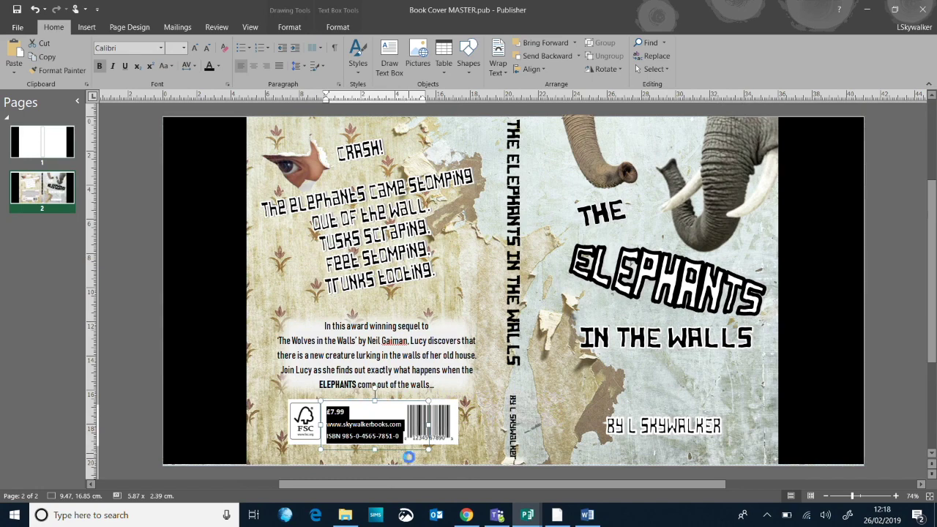
{"action": "left_click", "coordinate": [527, 514]}
{"action": "left_click", "coordinate": [577, 480]}
{"action": "left_click", "coordinate": [380, 410]}
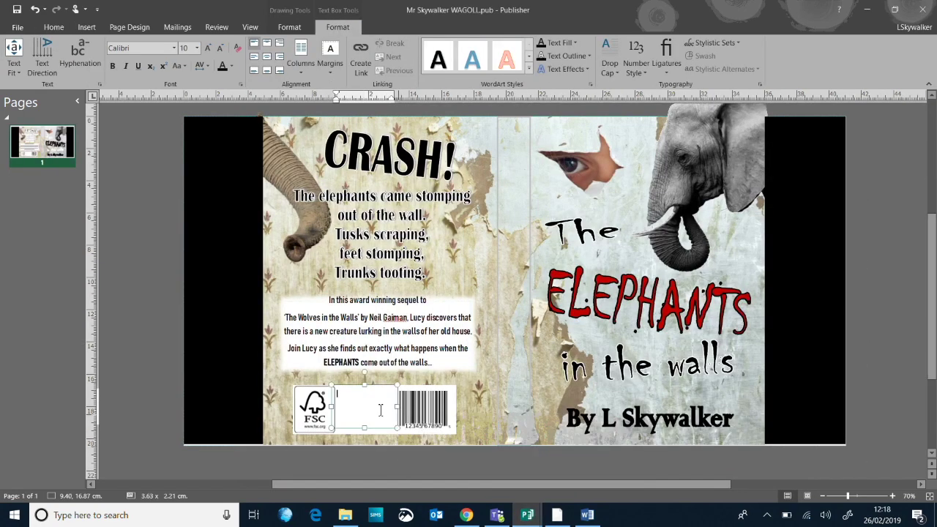
{"action": "key", "text": "ctrl+v"}
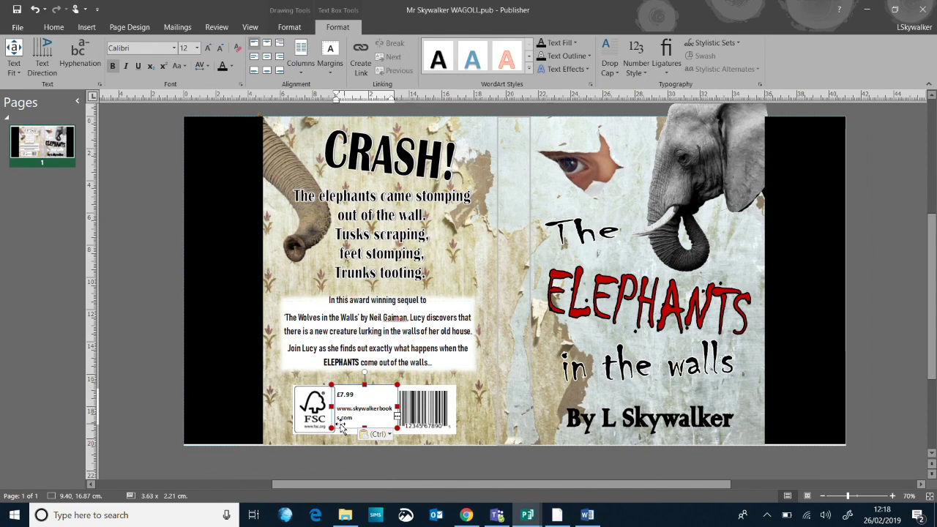
Resize the price and ISBN text box to about 4.89 by 2.47 cm so all three lines fit within the white rectangle.
{"action": "left_click_drag", "start_coordinate": [396, 413], "coordinate": [373, 437]}
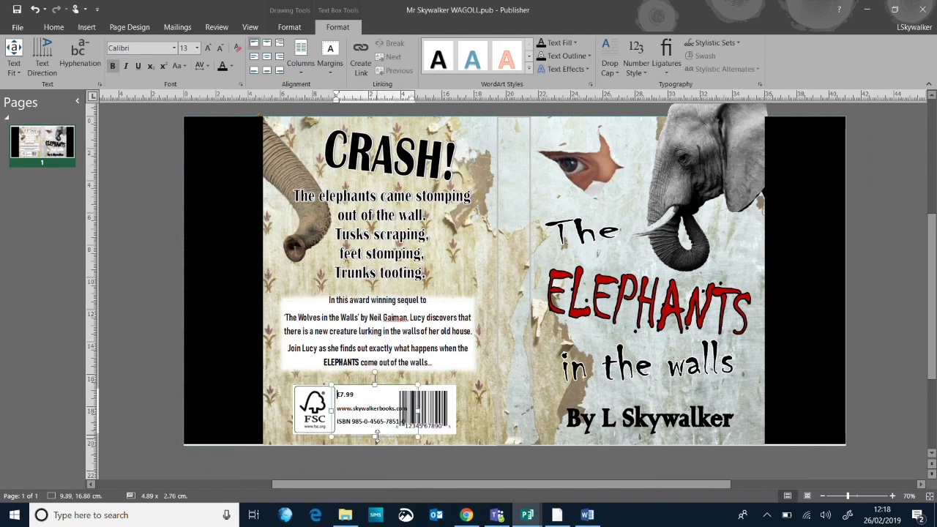
{"action": "left_click", "coordinate": [374, 437]}
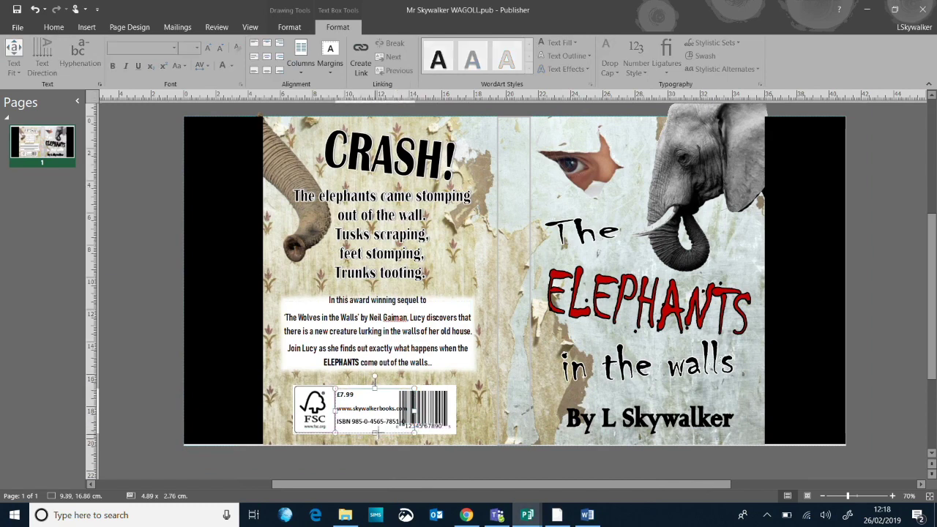
{"action": "left_click", "coordinate": [435, 425]}
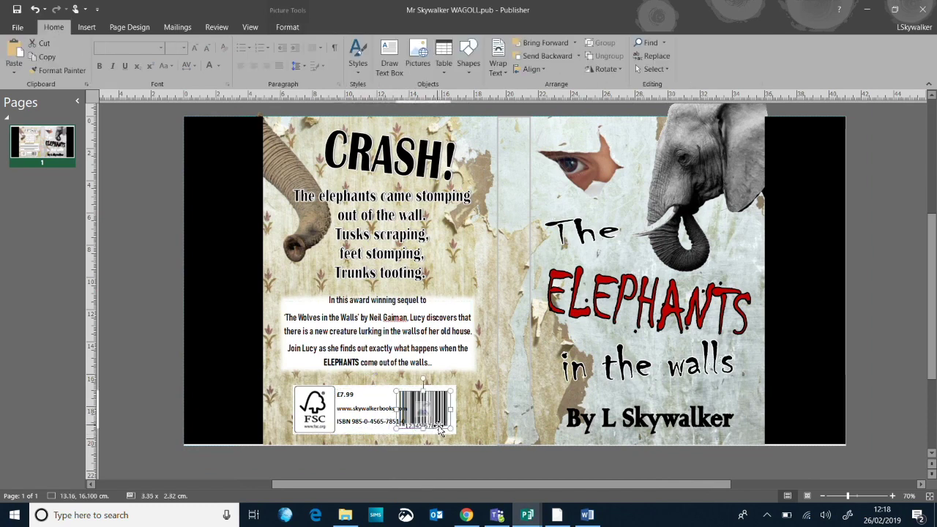
{"action": "left_click", "coordinate": [315, 409]}
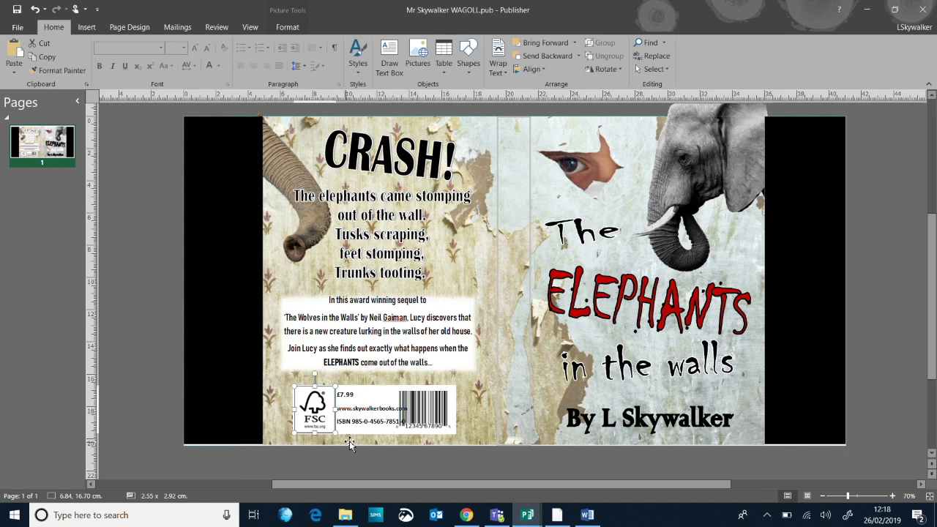
Reduce all the price, website and ISBN text to 9 pt.
{"action": "left_click", "coordinate": [399, 425]}
{"action": "key", "text": "ctrl+a"}
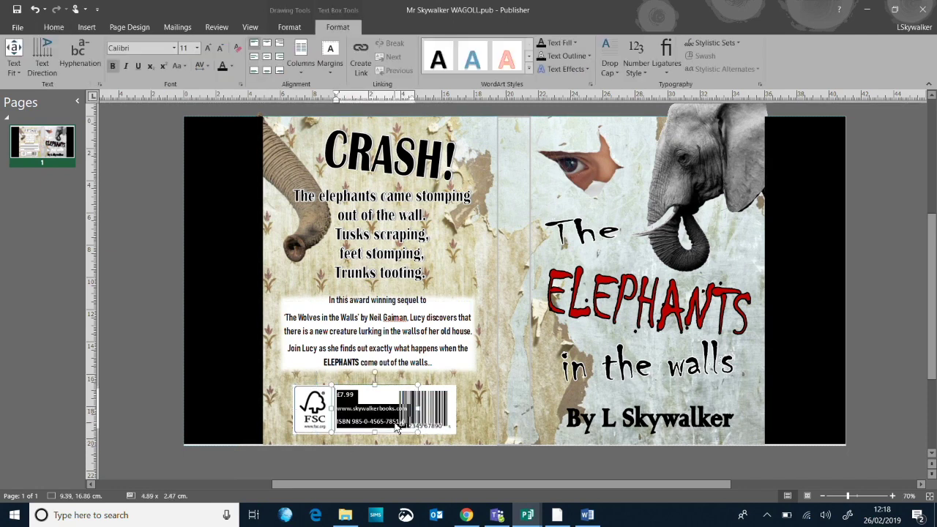
{"action": "key", "text": "ctrl+shift+comma"}
{"action": "key", "text": "ctrl+shift+comma"}
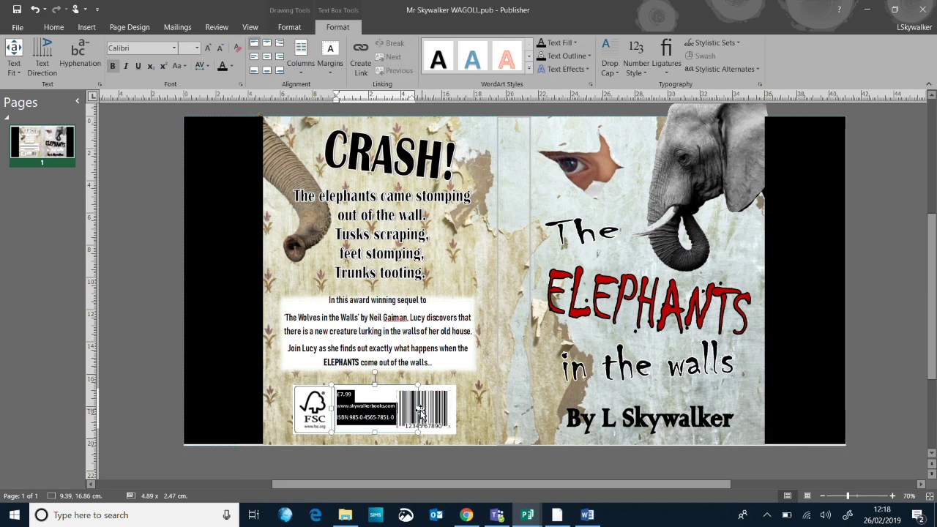
Scale the barcode down to about 2.93 by 2.03 cm and shift the price text box slightly right and down.
{"action": "left_click", "coordinate": [438, 416]}
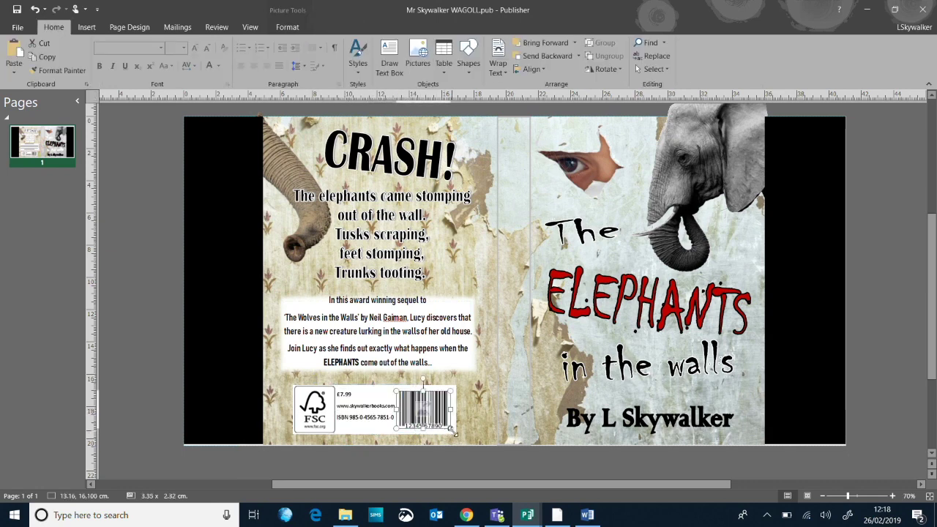
{"action": "left_click_drag", "start_coordinate": [451, 428], "coordinate": [439, 419]}
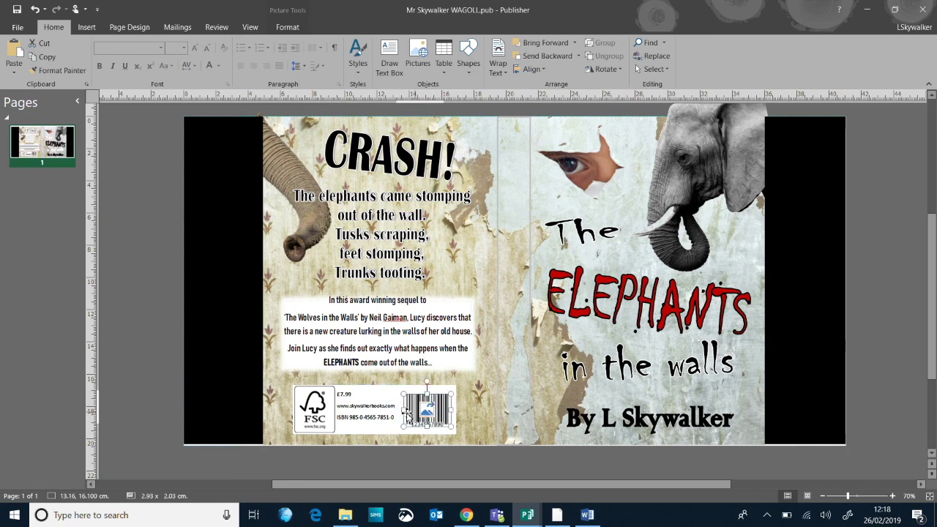
{"action": "left_click", "coordinate": [362, 429]}
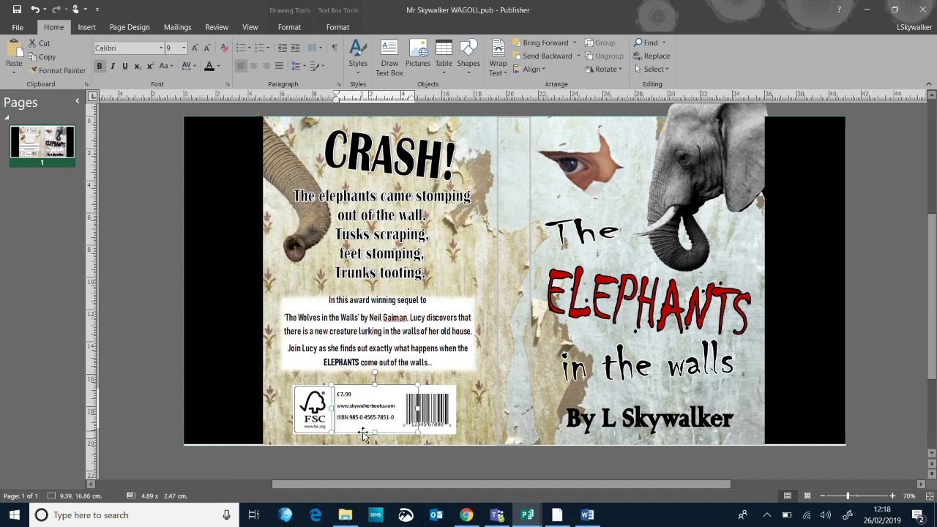
{"action": "left_click_drag", "start_coordinate": [362, 432], "coordinate": [364, 434]}
{"action": "left_click", "coordinate": [512, 206]}
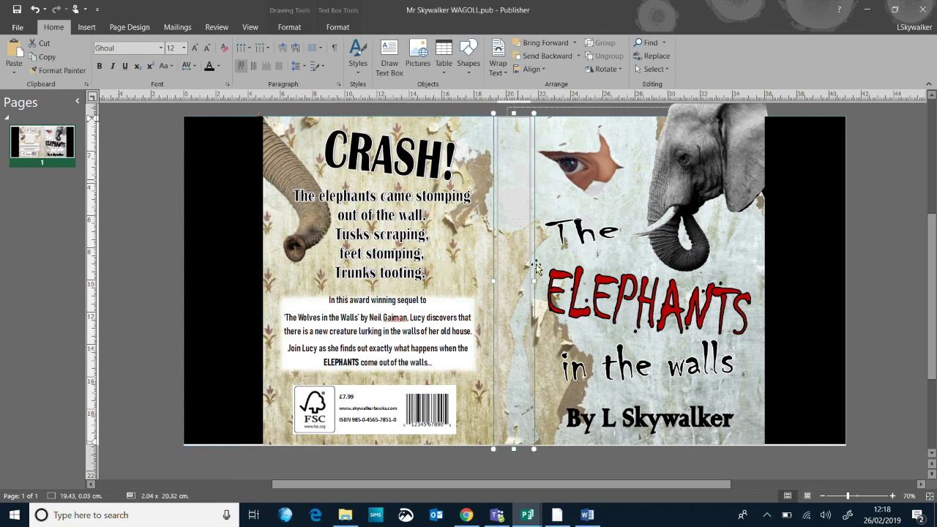
{"action": "left_click", "coordinate": [883, 209]}
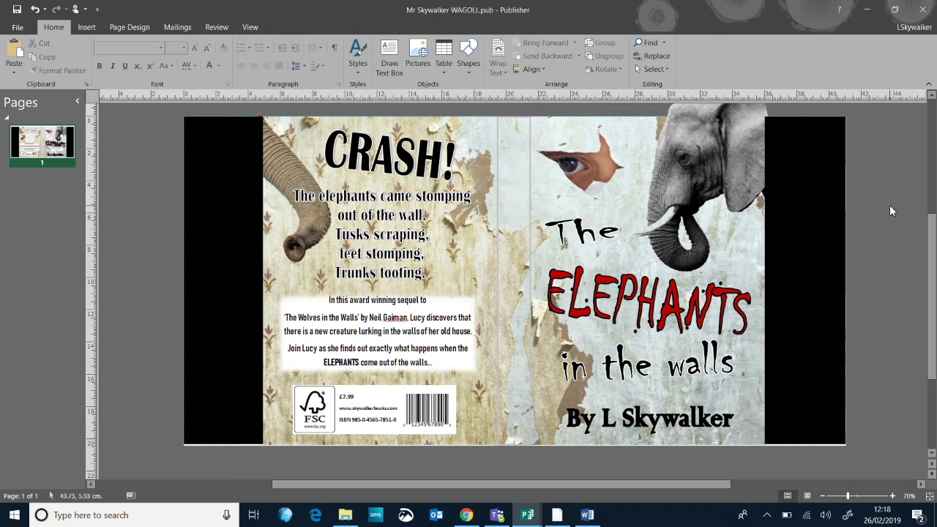
{"action": "left_click", "coordinate": [499, 133]}
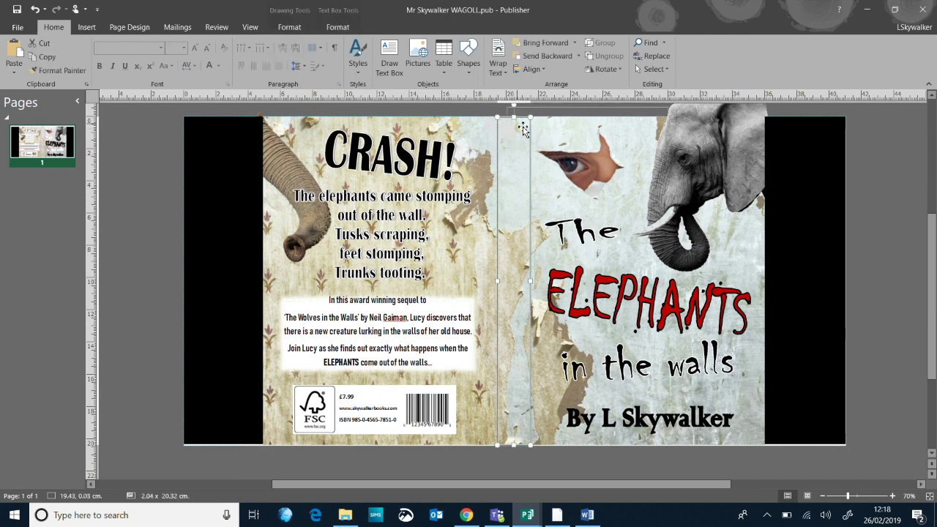
{"action": "left_click", "coordinate": [861, 194]}
{"action": "left_click", "coordinate": [499, 126]}
{"action": "left_click_drag", "start_coordinate": [530, 161], "coordinate": [512, 189]}
{"action": "key", "text": "ctrl+z"}
Enter the spine text in capitals: THE ELEPHANTS IN THE WALLS, a wide gap, and the author's byline.
{"action": "left_click", "coordinate": [498, 229]}
{"action": "left_click", "coordinate": [519, 227]}
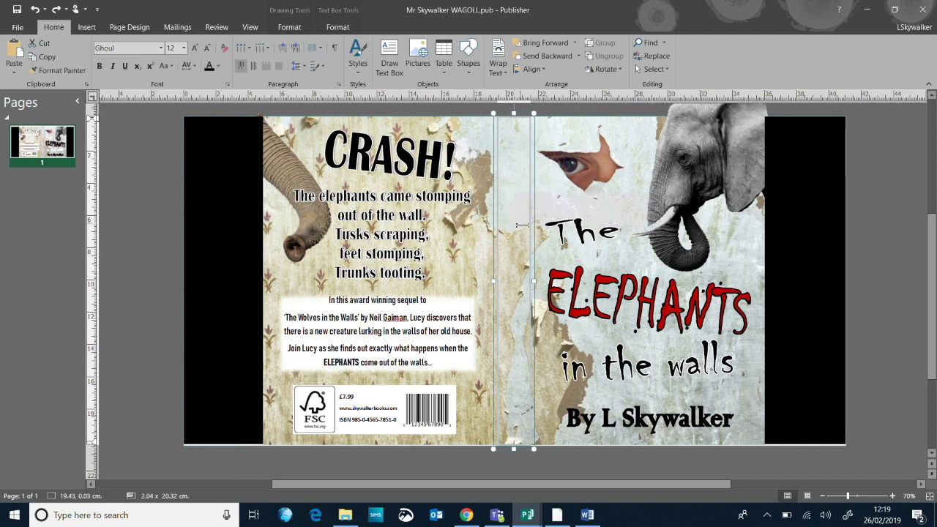
{"action": "key", "text": "Caps_Lock"}
{"action": "type", "text": "THE"}
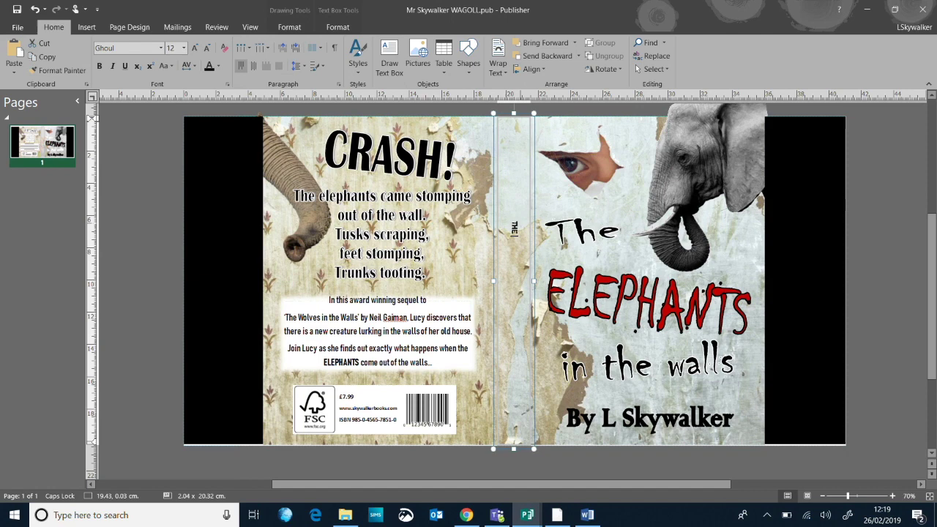
{"action": "type", "text": " ELEPHANTS IN THE WALLS      BY L S"}
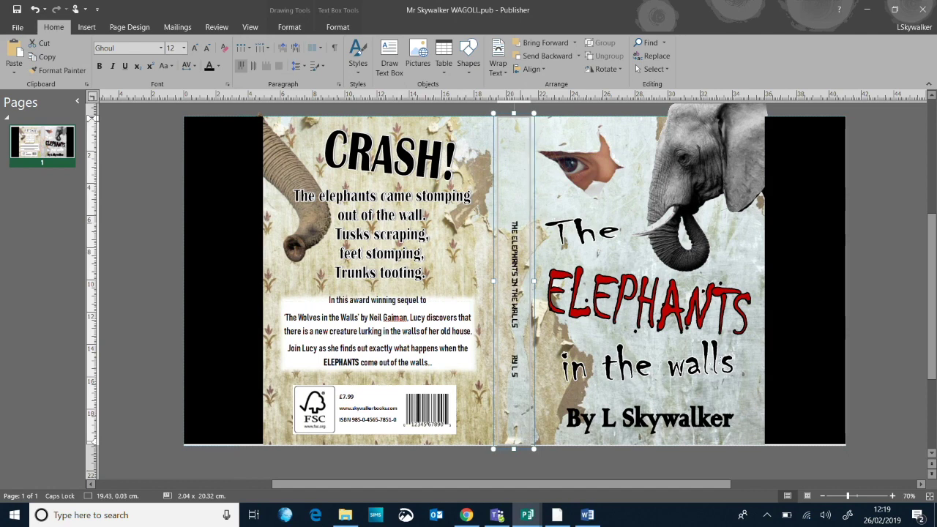
{"action": "type", "text": " KER"}
Enlarge all the spine text to 16 pt.
{"action": "scroll", "coordinate": [514, 192], "scroll_direction": "up", "scroll_amount": 1}
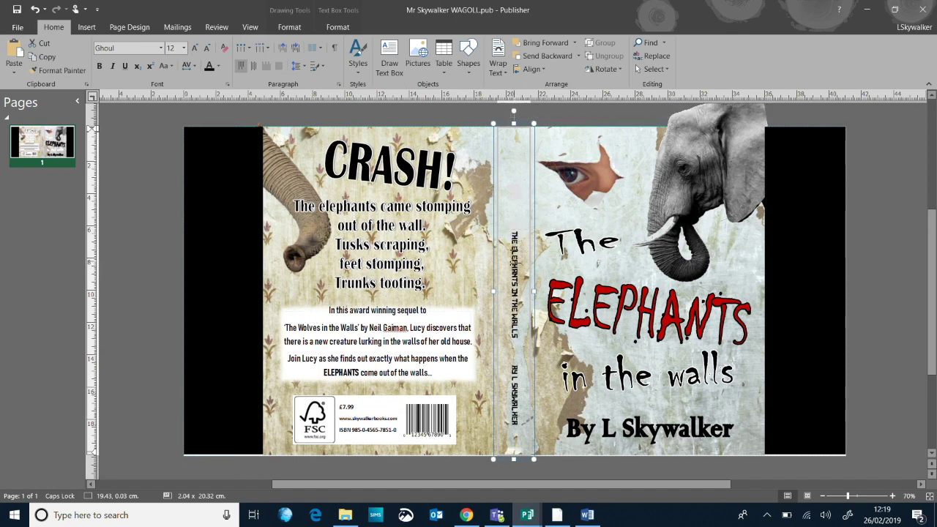
{"action": "key", "text": "ctrl+a"}
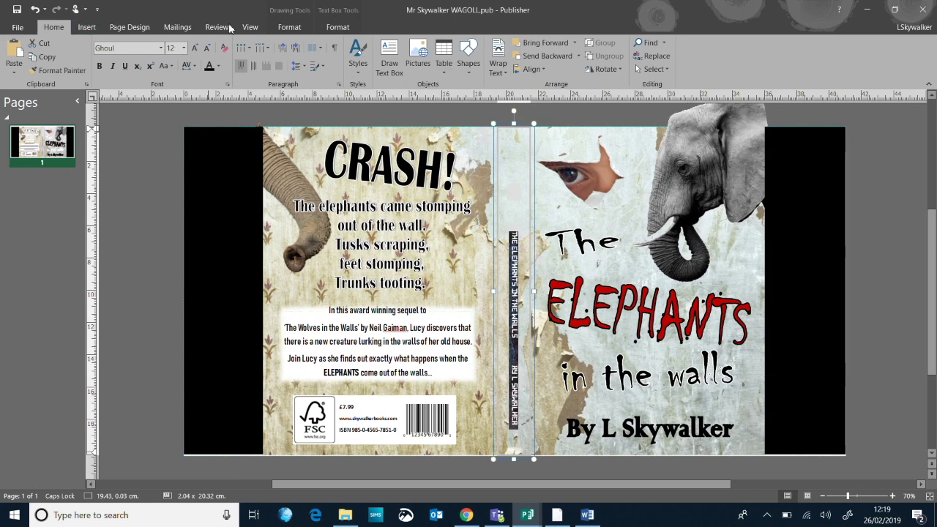
{"action": "left_click", "coordinate": [343, 29]}
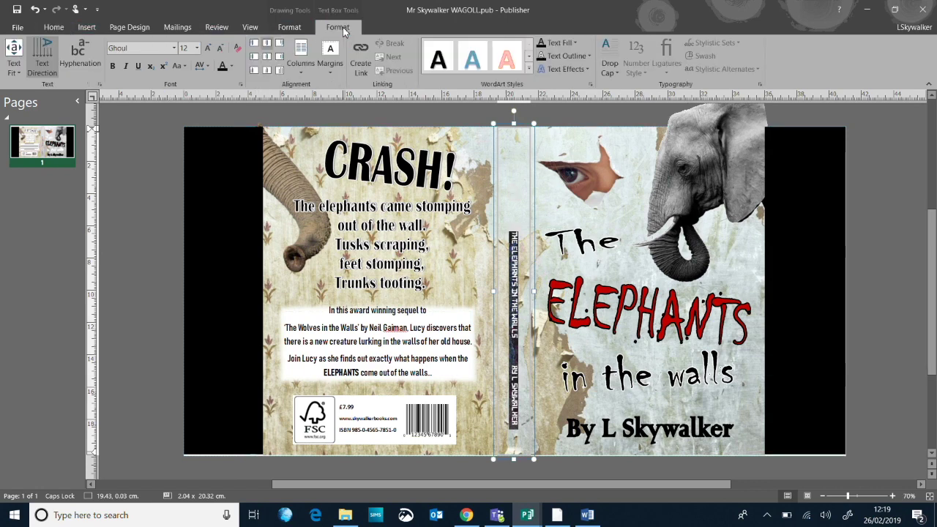
{"action": "left_click", "coordinate": [209, 47]}
{"action": "left_click", "coordinate": [209, 47]}
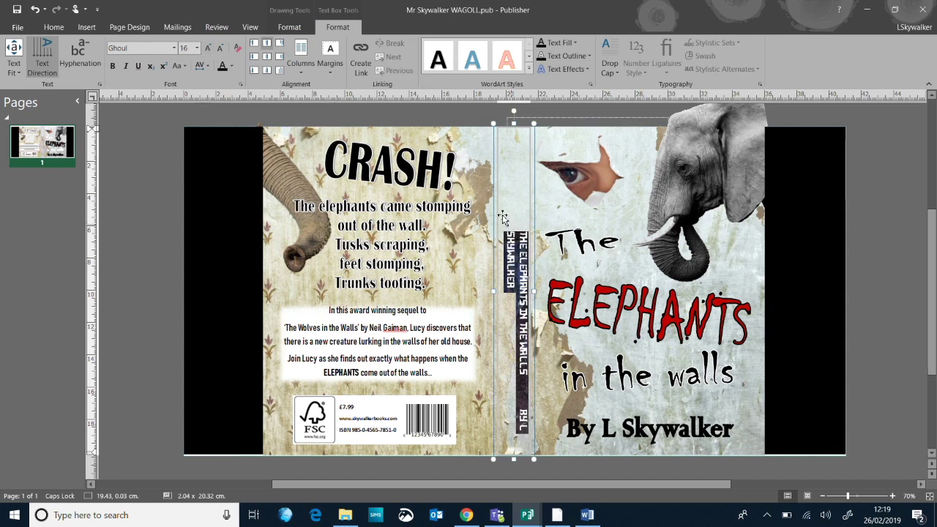
Try centre alignment on the spine text.
{"action": "left_click", "coordinate": [267, 56]}
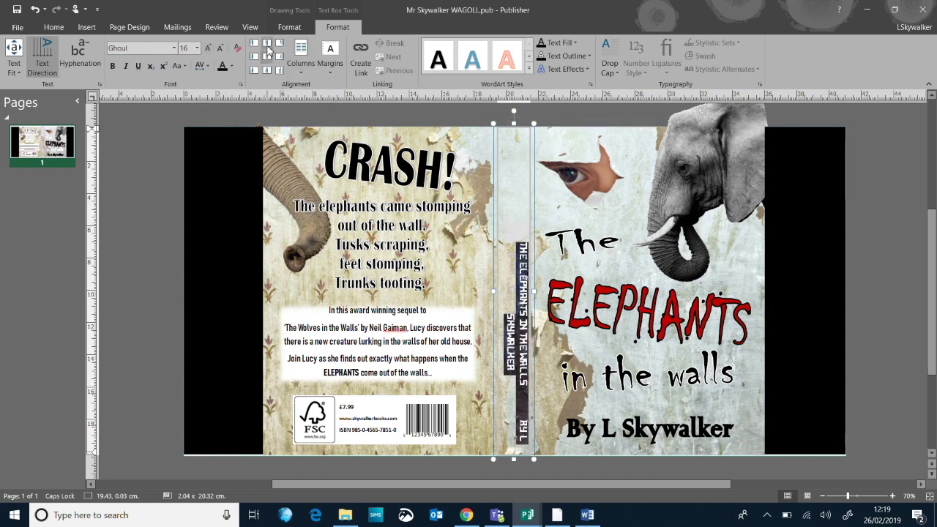
{"action": "left_click", "coordinate": [267, 43]}
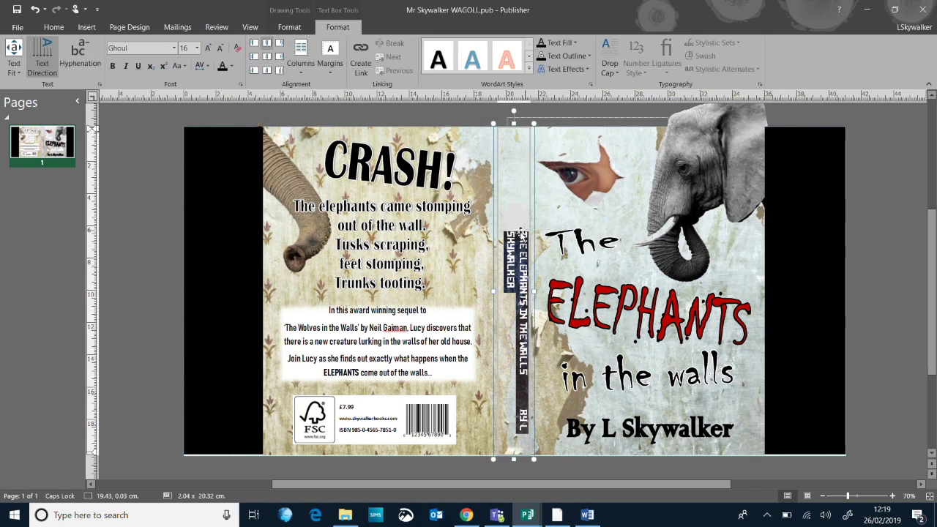
{"action": "left_click", "coordinate": [524, 234]}
Set the text wrapping of the eye picture on the front cover to None so it stops displacing the spine text.
{"action": "left_click", "coordinate": [569, 180]}
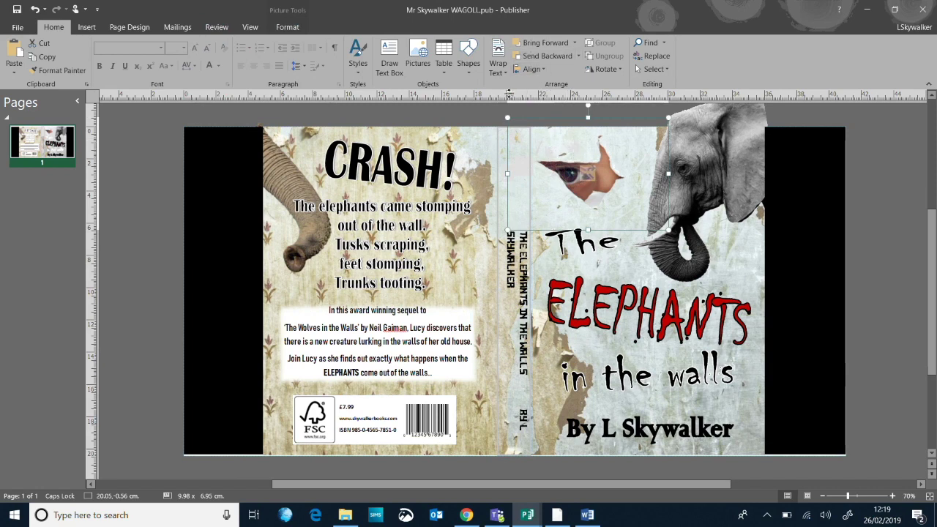
{"action": "left_click", "coordinate": [497, 65]}
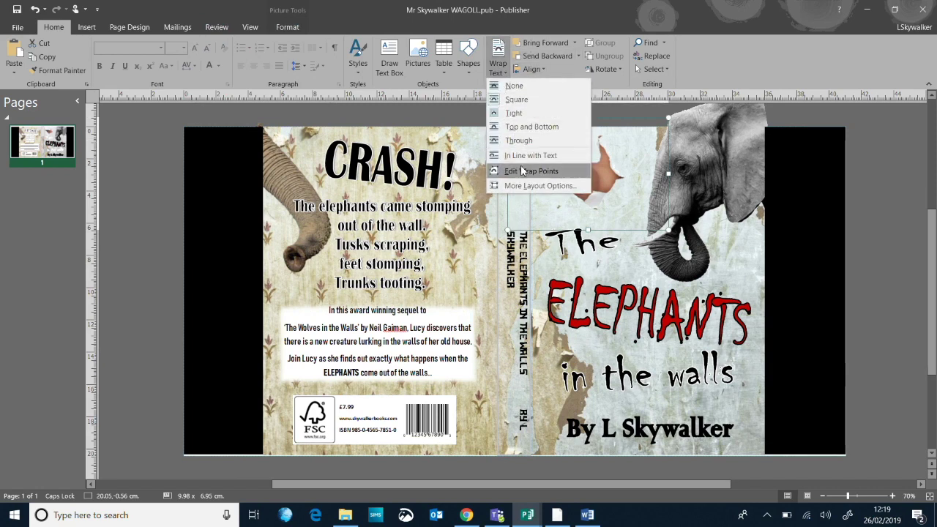
{"action": "left_click", "coordinate": [522, 85]}
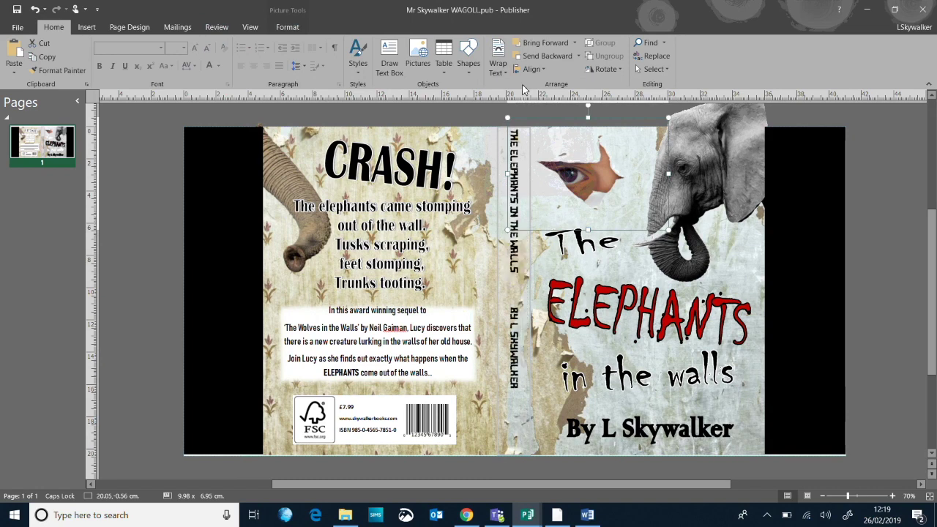
{"action": "left_click", "coordinate": [873, 208]}
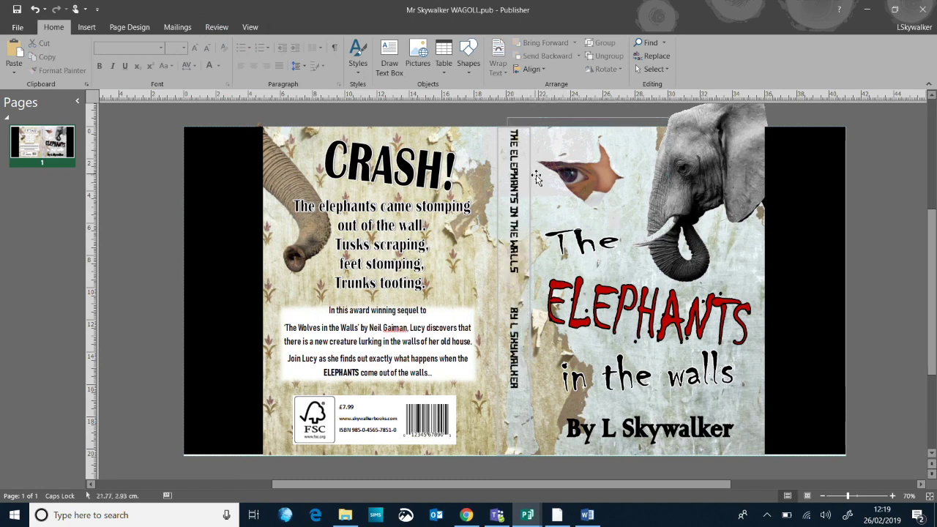
{"action": "left_click", "coordinate": [513, 298]}
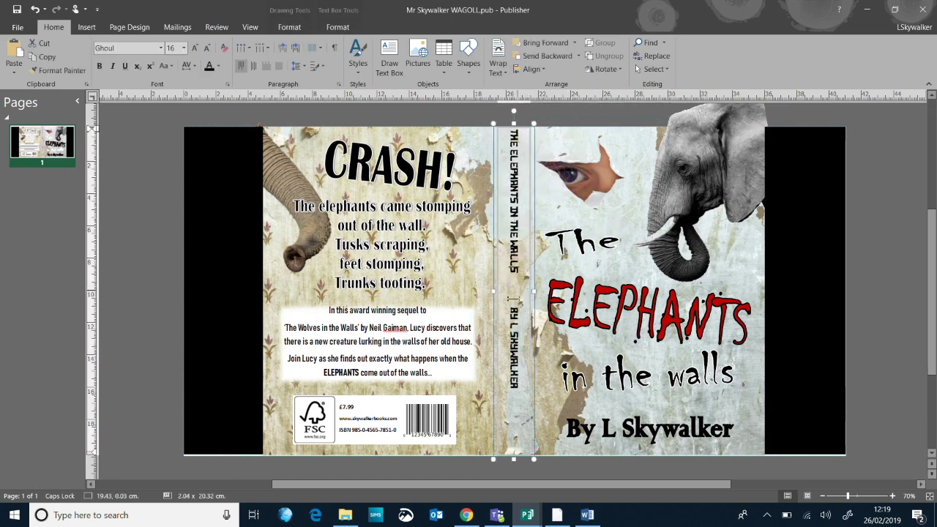
Enlarge the title and the gap after it on the spine to 21 pt, leaving the byline out, and deselect the text box.
{"action": "left_click_drag", "start_coordinate": [513, 280], "coordinate": [511, 140]}
{"action": "key", "text": "ctrl+bracketright"}
{"action": "key", "text": "ctrl+bracketright"}
{"action": "key", "text": "ctrl+bracketright"}
{"action": "key", "text": "ctrl+bracketright"}
{"action": "key", "text": "ctrl+bracketright"}
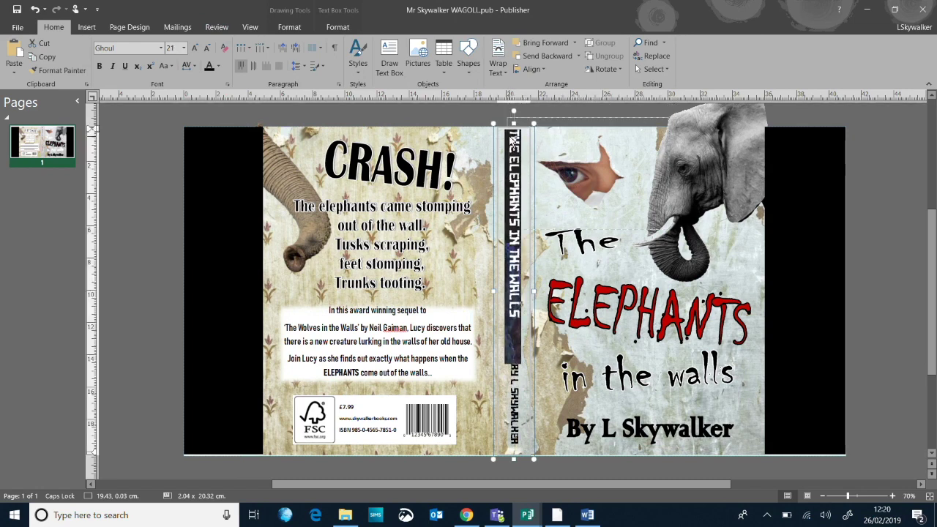
{"action": "left_click_drag", "start_coordinate": [575, 151], "coordinate": [805, 176]}
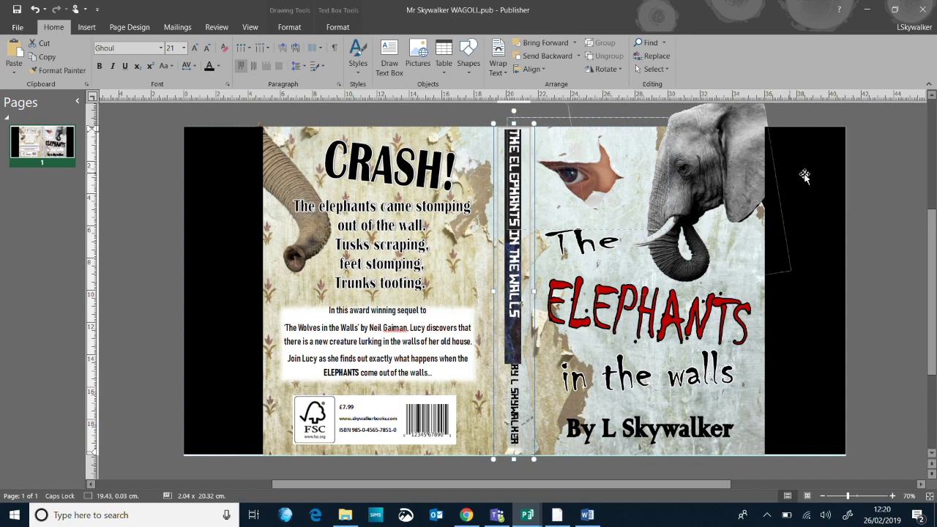
{"action": "left_click", "coordinate": [877, 192]}
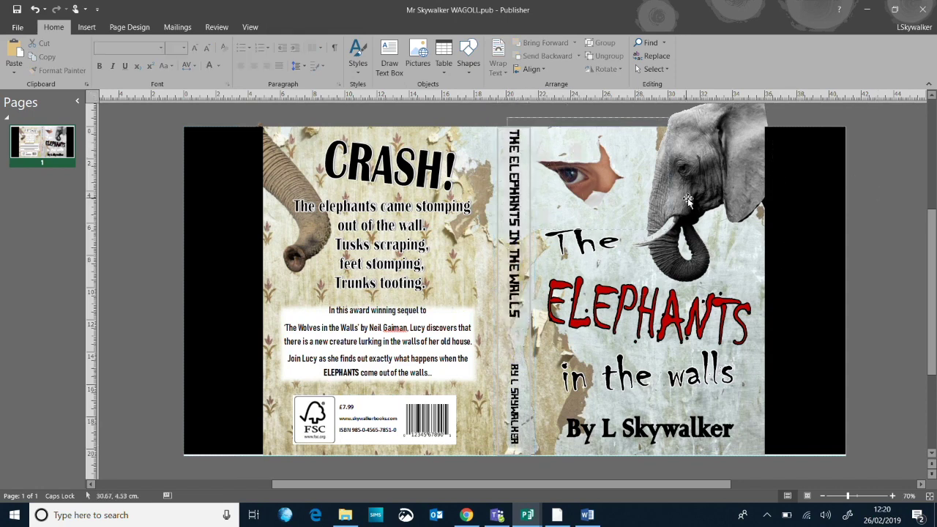
{"action": "scroll", "coordinate": [882, 230], "scroll_direction": "down", "scroll_amount": 1}
{"action": "scroll", "coordinate": [882, 229], "scroll_direction": "up", "scroll_amount": 2}
{"action": "scroll", "coordinate": [882, 232], "scroll_direction": "down", "scroll_amount": 1}
{"action": "scroll", "coordinate": [520, 224], "scroll_direction": "down", "scroll_amount": 1}
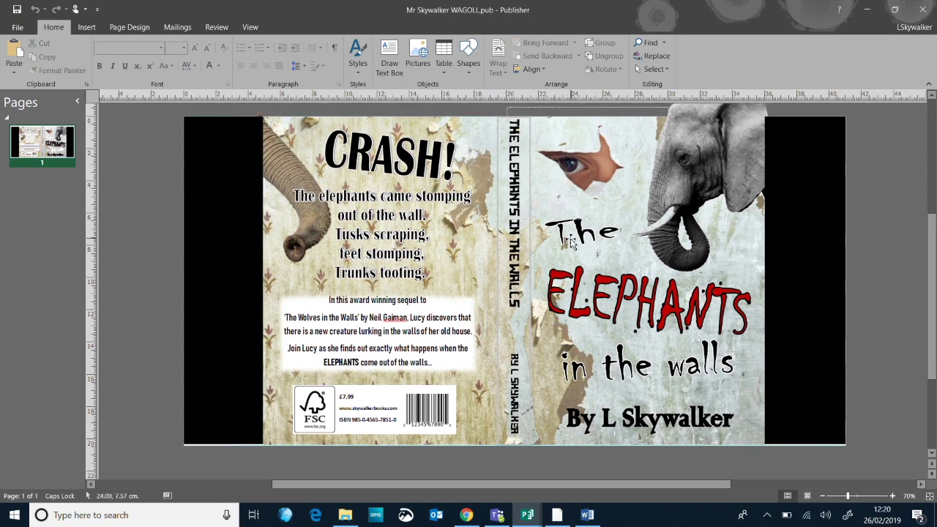
{"action": "scroll", "coordinate": [570, 242], "scroll_direction": "down", "scroll_amount": 1}
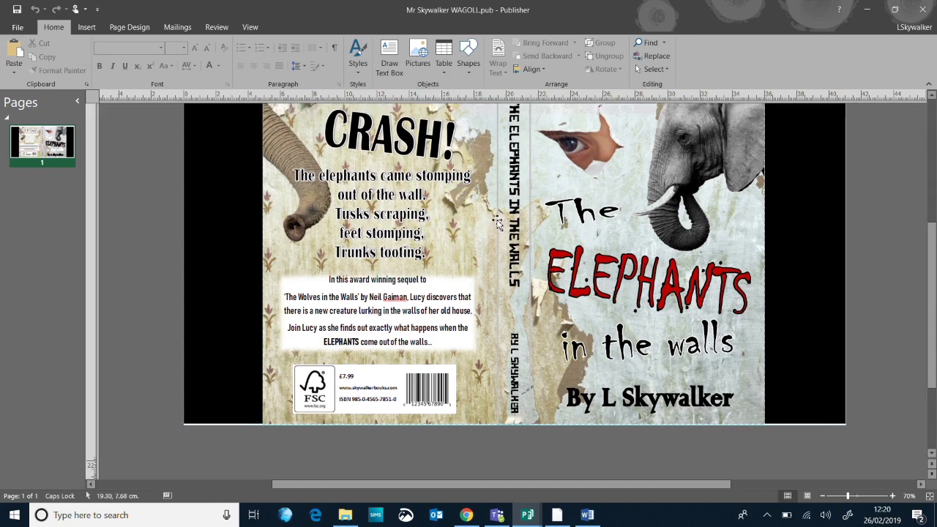
{"action": "scroll", "coordinate": [498, 221], "scroll_direction": "up", "scroll_amount": 2}
{"action": "scroll", "coordinate": [499, 222], "scroll_direction": "up", "scroll_amount": 1}
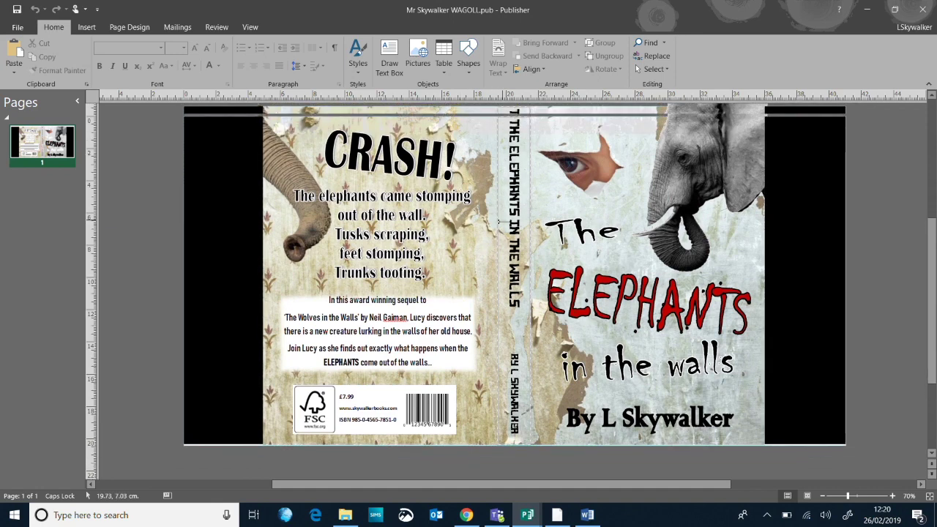